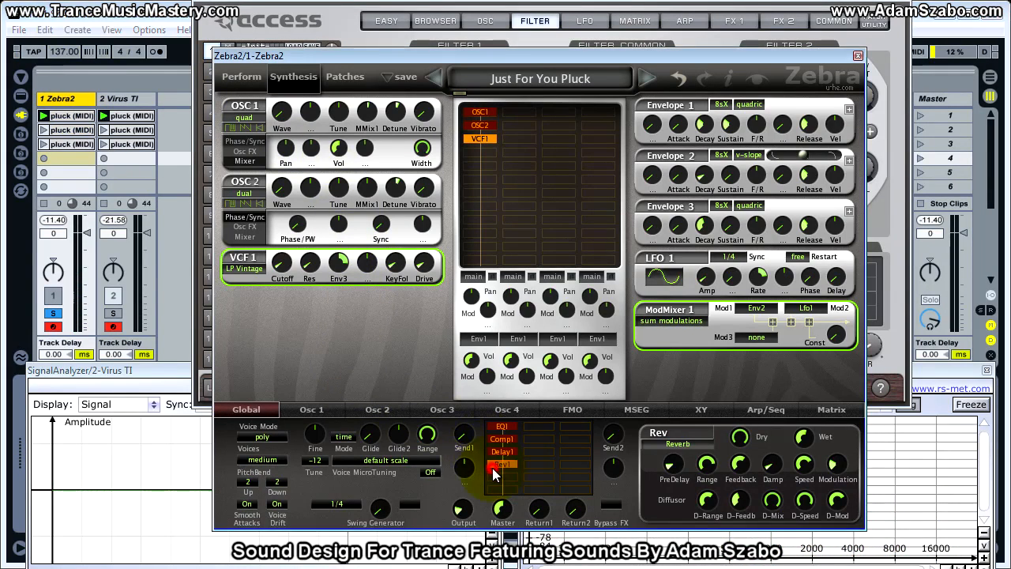
Bypass the EQ1, Comp1, Delay1 and Rev1 effects in the Zebra2 pluck patch.
left_click(505, 449)
left_click(508, 440)
left_click(509, 429)
left_click(510, 433)
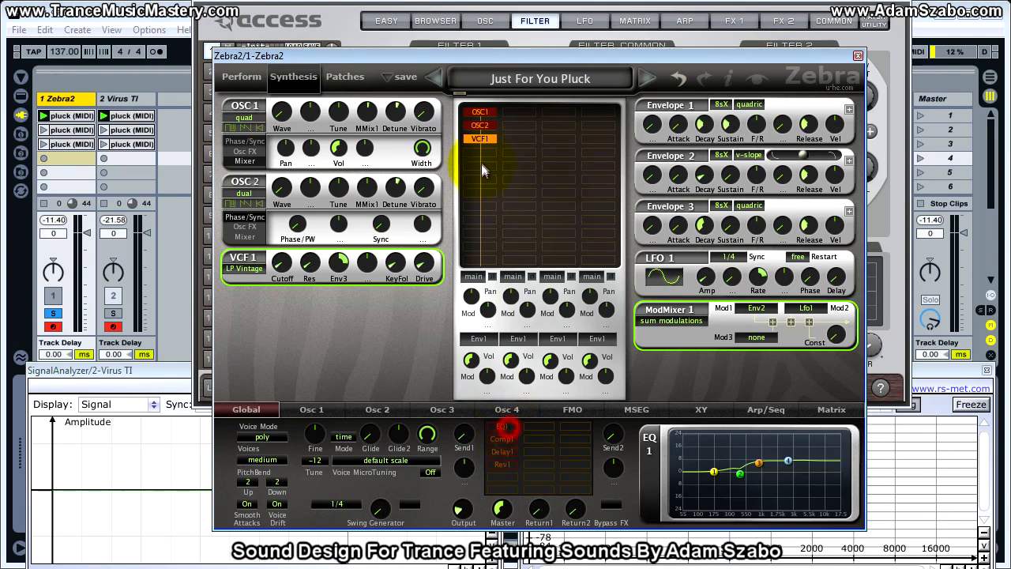
Bypass VCF1 and OSC2 so only OSC1 plays, and display oscillator 1's waveform.
double_click(486, 137)
double_click(488, 128)
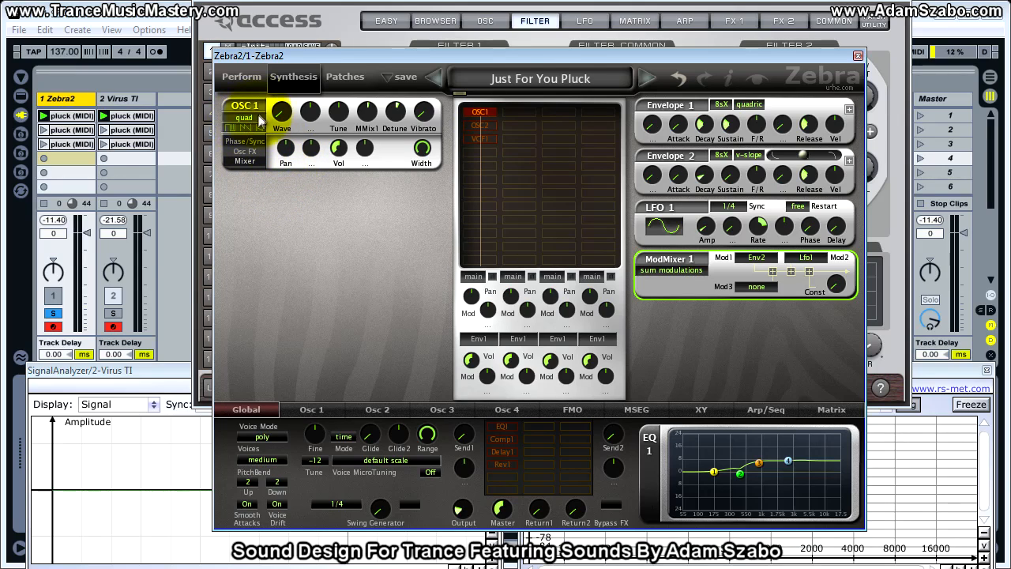
left_click(311, 409)
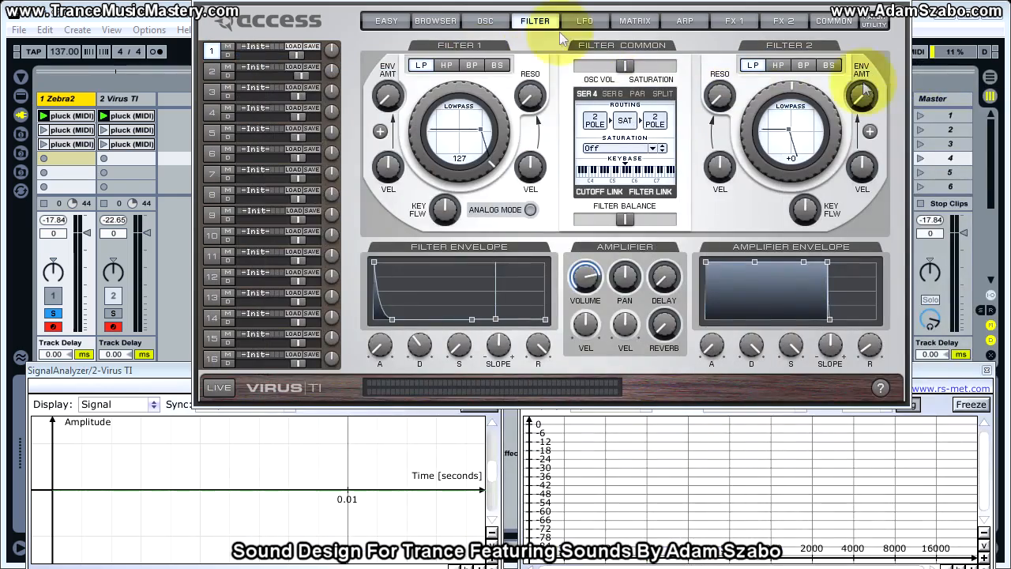
Solo the Virus TI track and set its patch transpose to -12.
left_click(113, 313)
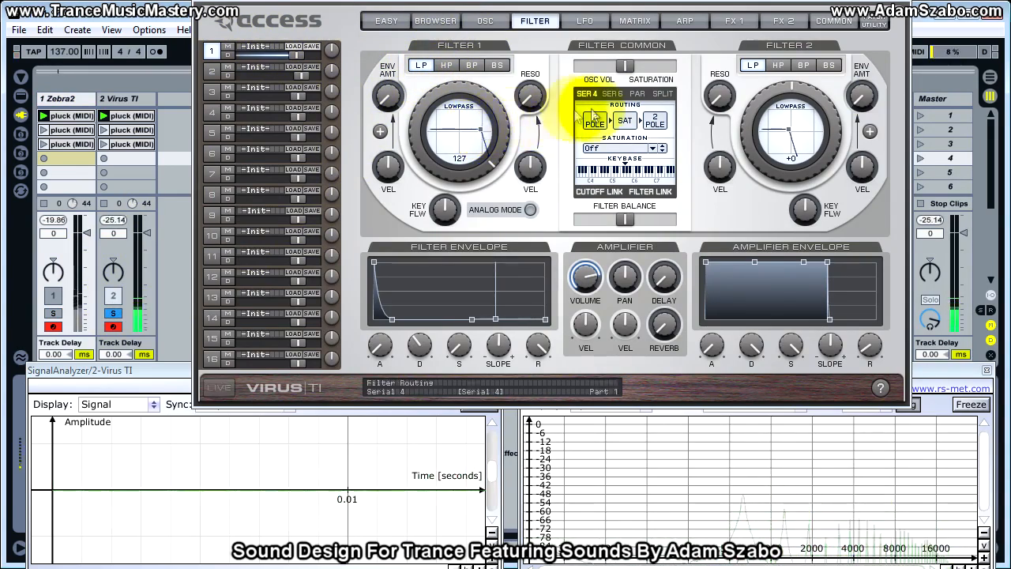
left_click(837, 21)
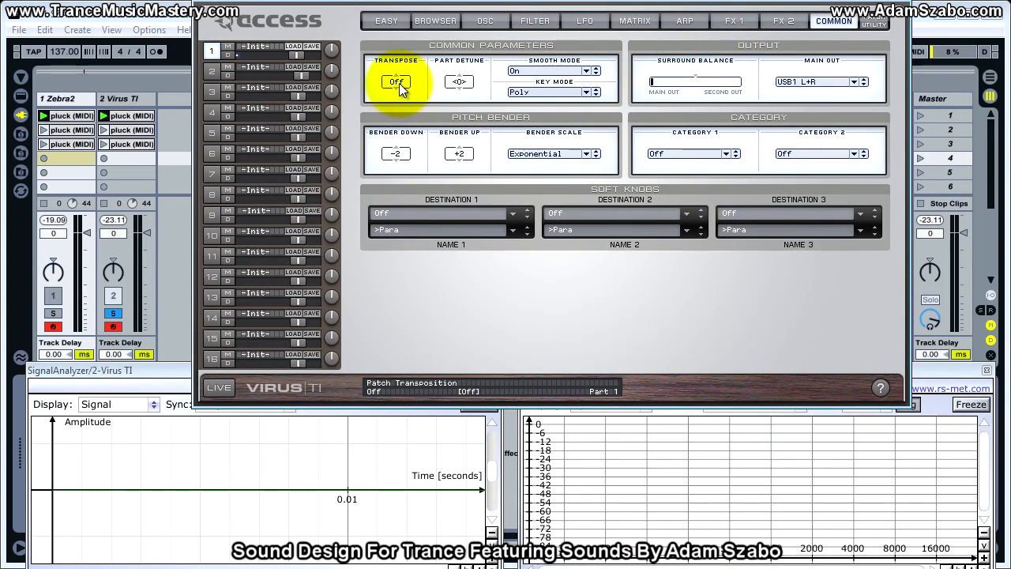
left_click_drag(399, 83, 399, 120)
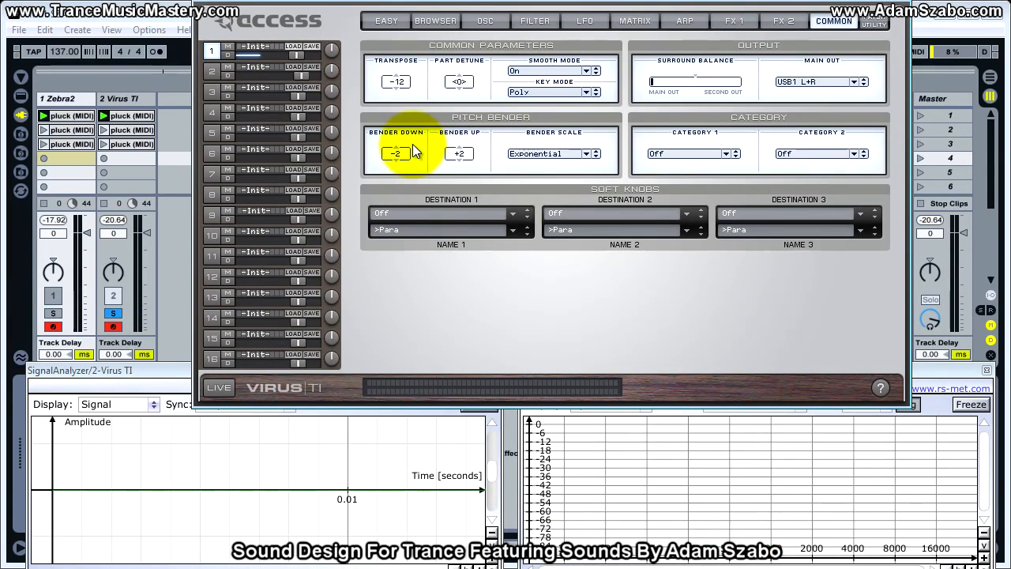
Shift the Virus oscillator balance fully to oscillator 1 and set it to HyperSaw with a density of 4.0.
left_click(486, 19)
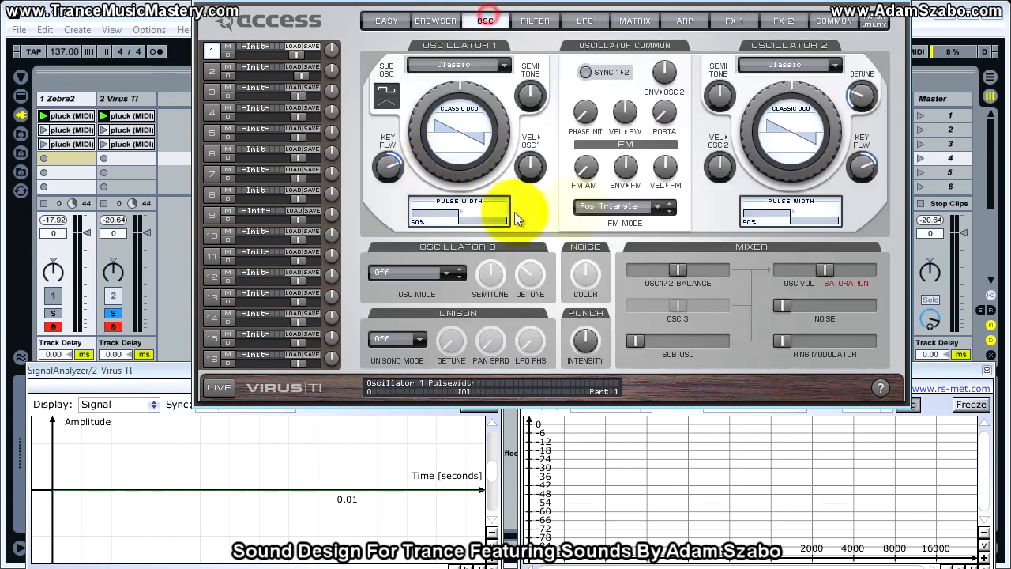
left_click_drag(678, 271, 614, 273)
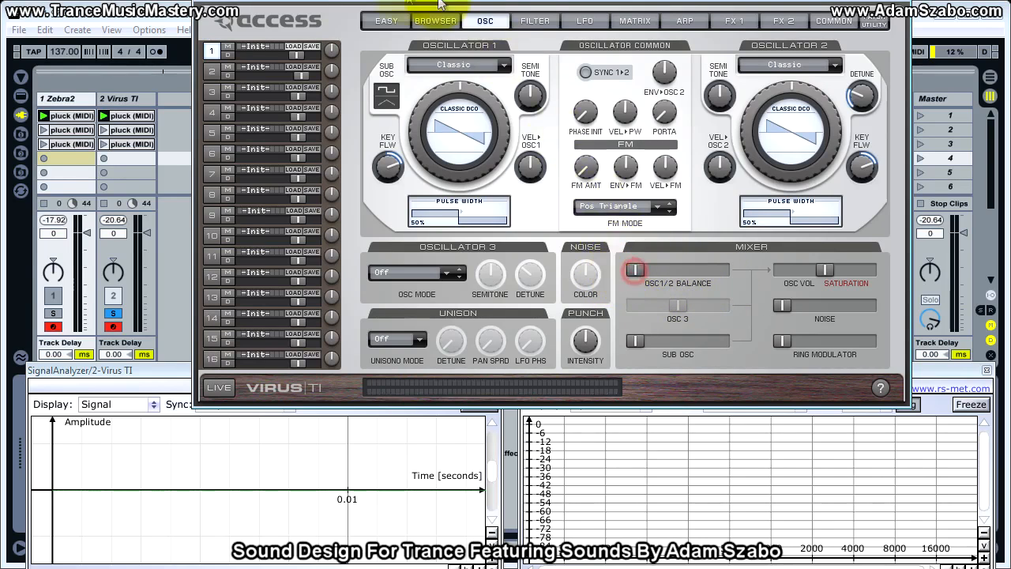
left_click(458, 67)
left_click(480, 83)
left_click_drag(433, 169, 432, 149)
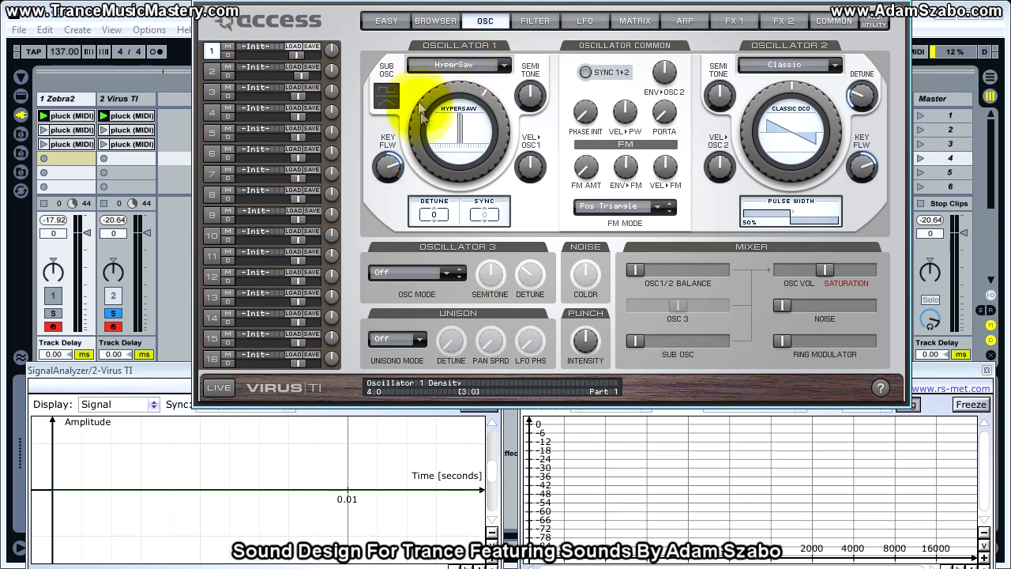
Switch to the Zebra2 window, examine its OSC 1 settings, and return to the Virus TI.
key("alt+Tab")
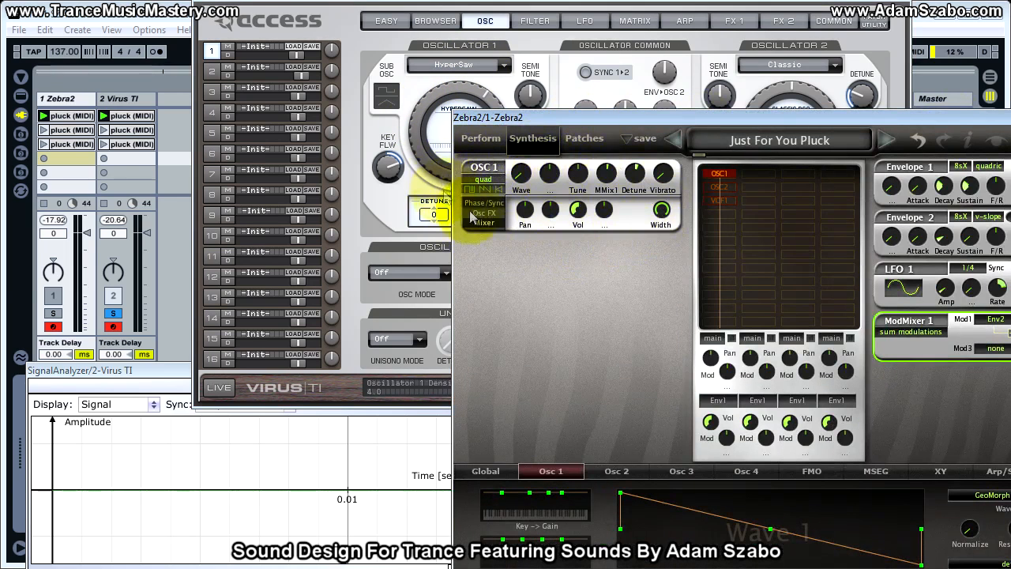
left_click_drag(559, 115, 322, 46)
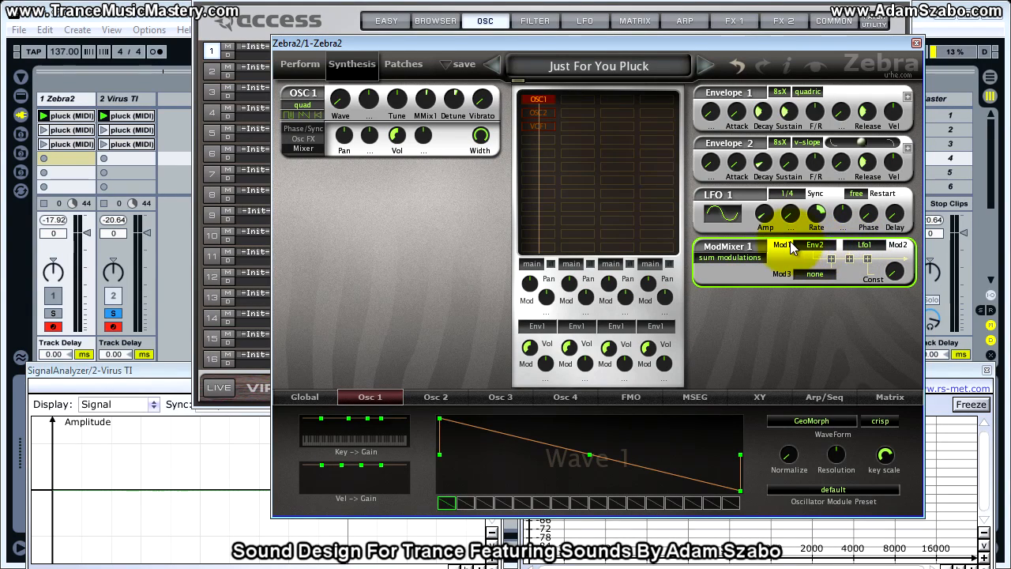
left_click(926, 120)
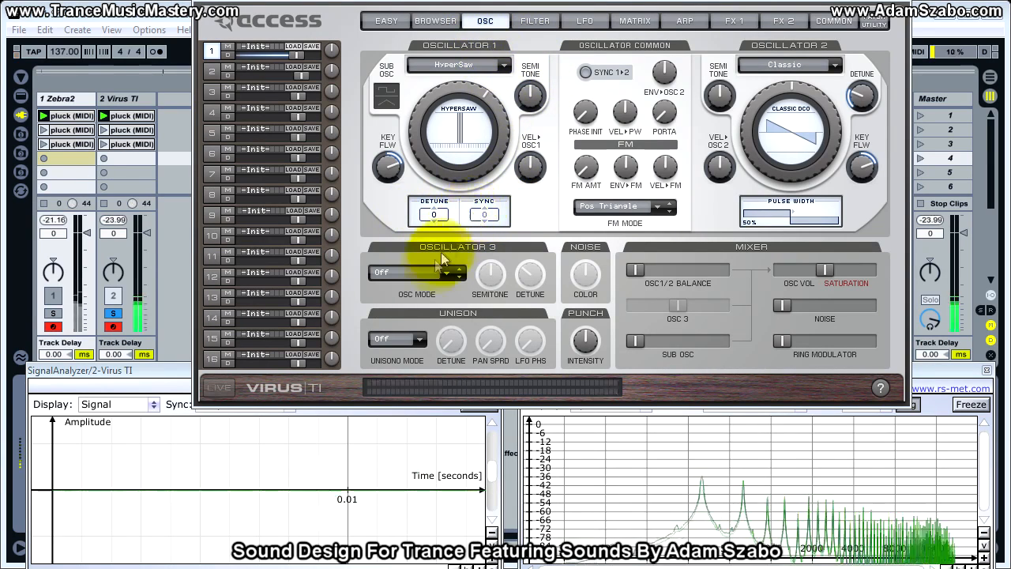
Compare the Zebra2 and Virus TI tracks in solo, and set oscillator 1's HyperSaw detune to 24.
left_click(53, 314)
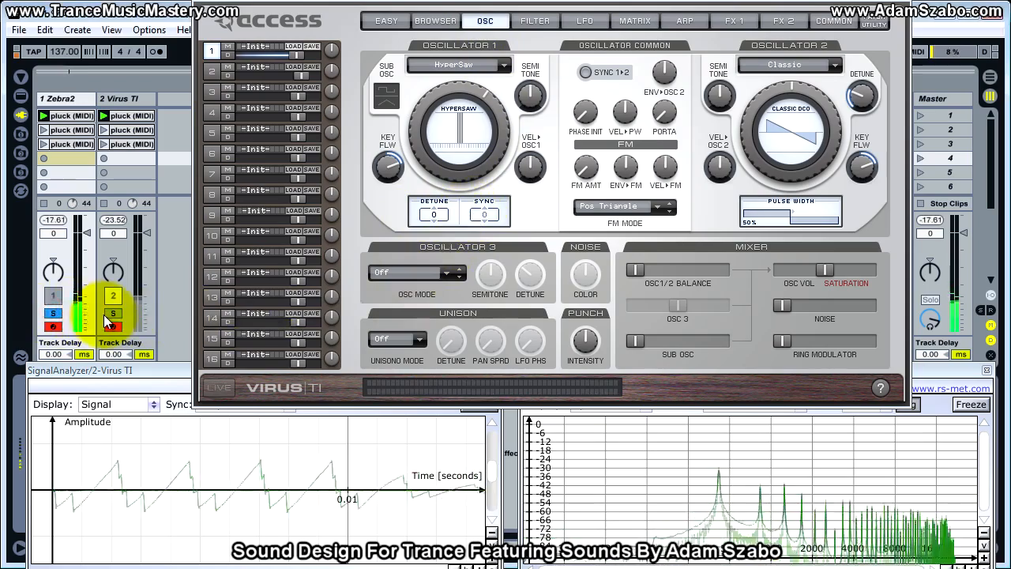
left_click(113, 314)
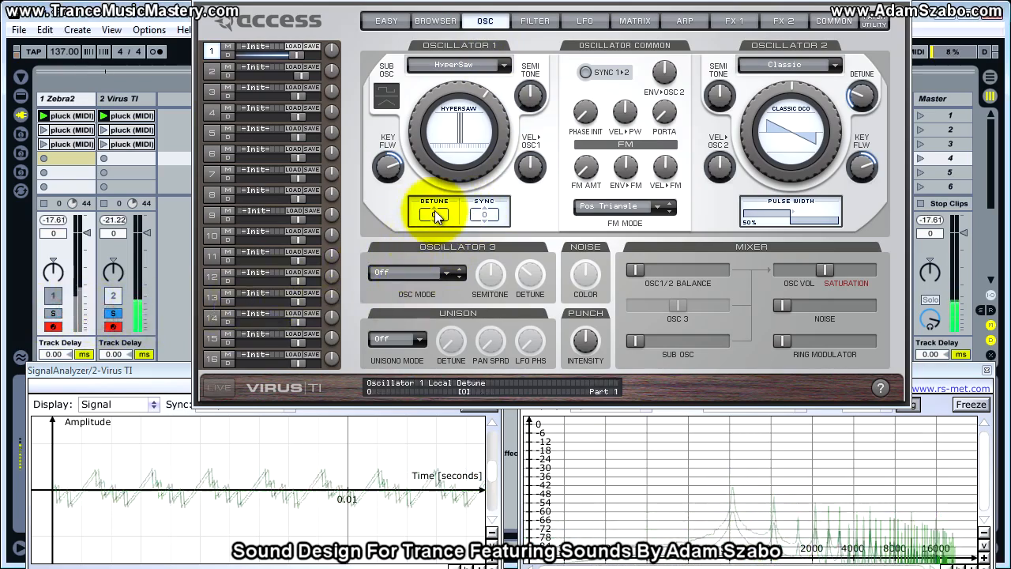
left_click_drag(435, 210, 437, 134)
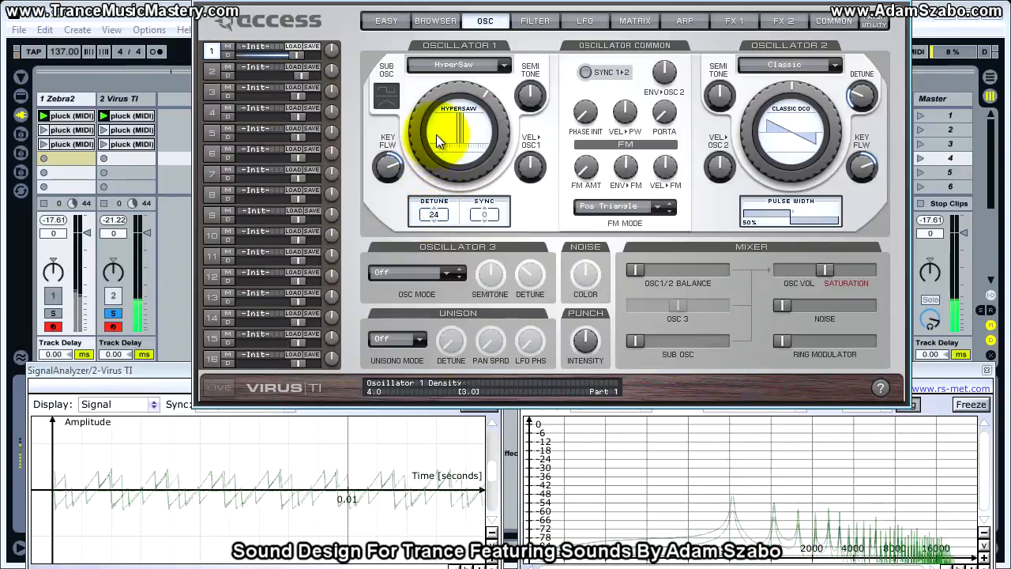
Set the Virus unison mode to Twin with a panorama spread of 30.5 %.
left_click(419, 340)
left_click(403, 358)
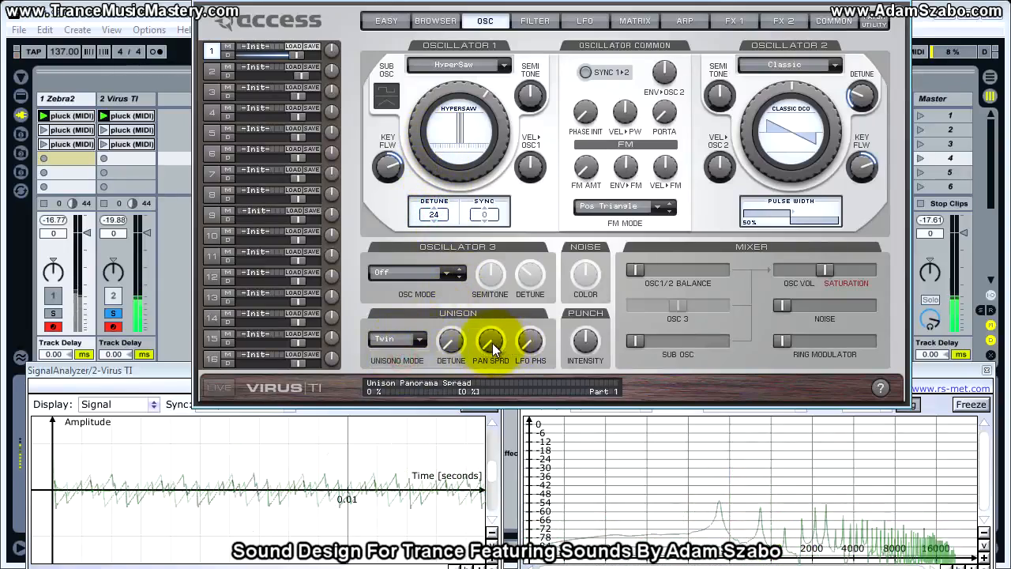
left_click(416, 340)
left_click(414, 355)
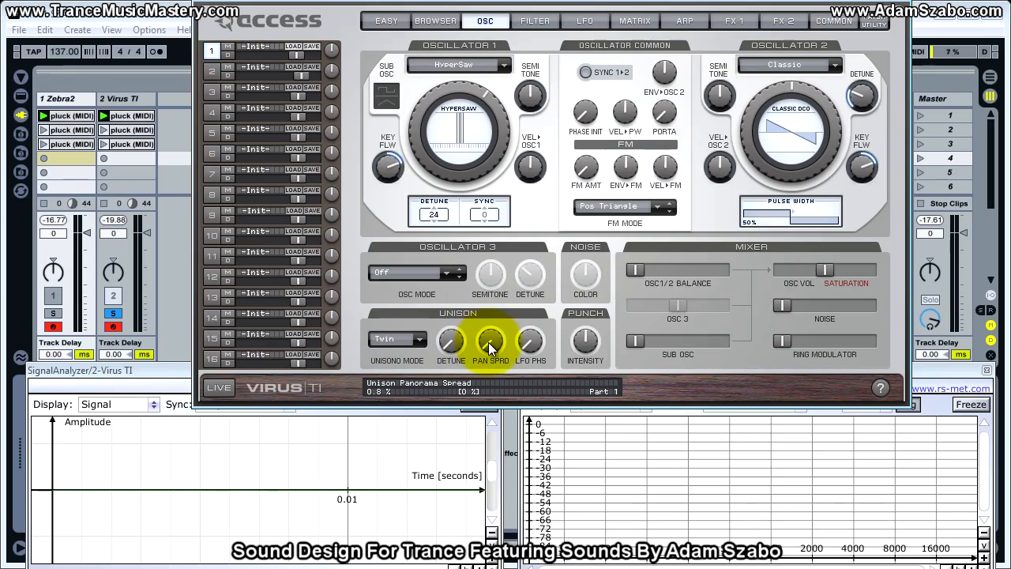
mouse_move(491, 342)
left_mouse_down()
mouse_move(490, 271)
mouse_move(478, 348)
left_mouse_up()
left_click(532, 341)
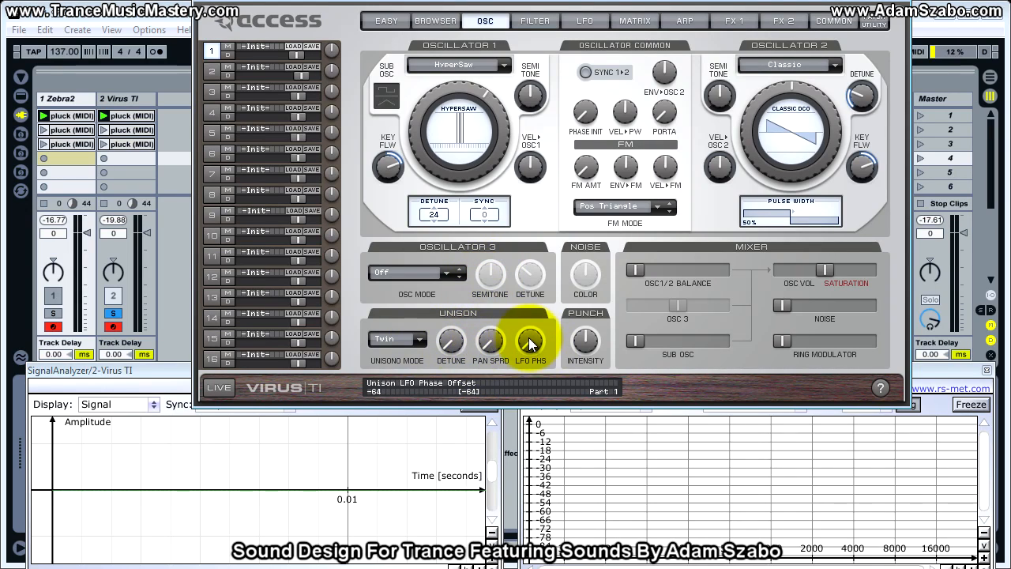
left_click(489, 341)
left_click_drag(489, 337, 486, 289)
Compare the stereo width of the two synths by alternating solo between the Zebra2 and Virus TI tracks.
left_click(52, 314)
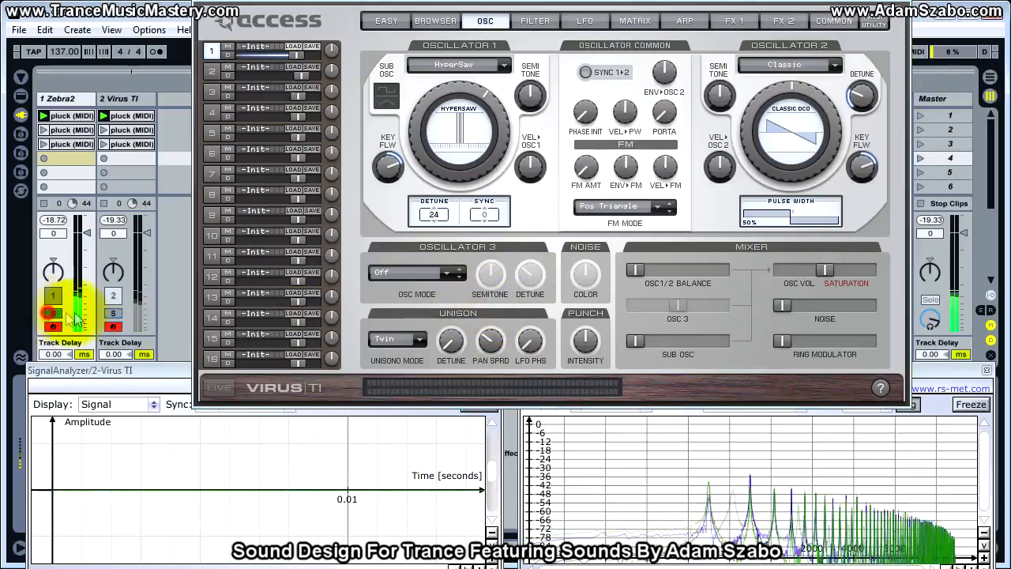
left_click(112, 313)
left_click(55, 315)
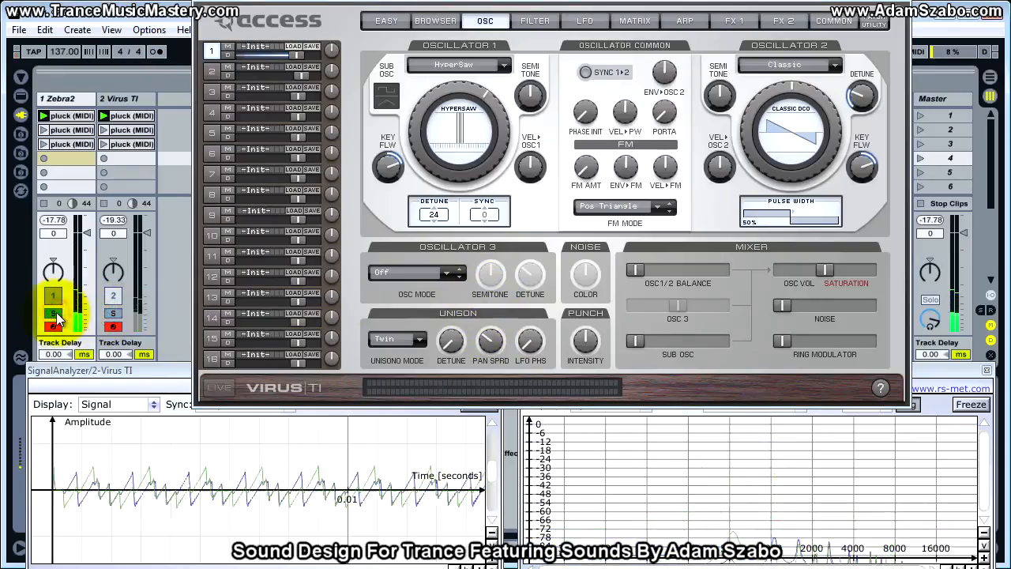
left_click(112, 314)
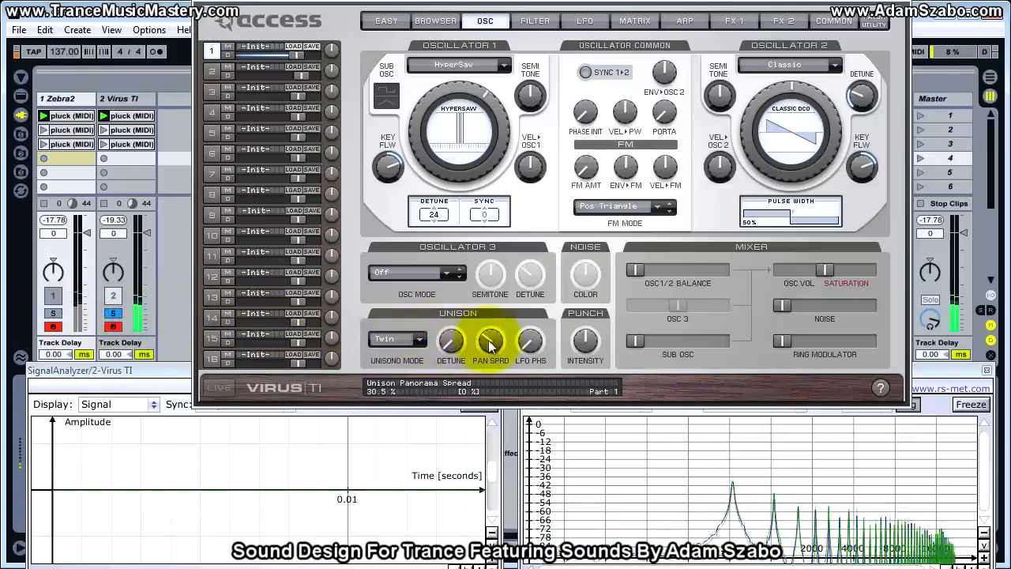
Increase the unison panorama spread further and compare it against Zebra2 by alternating the soloed track.
left_click_drag(490, 342, 495, 326)
left_click(53, 314)
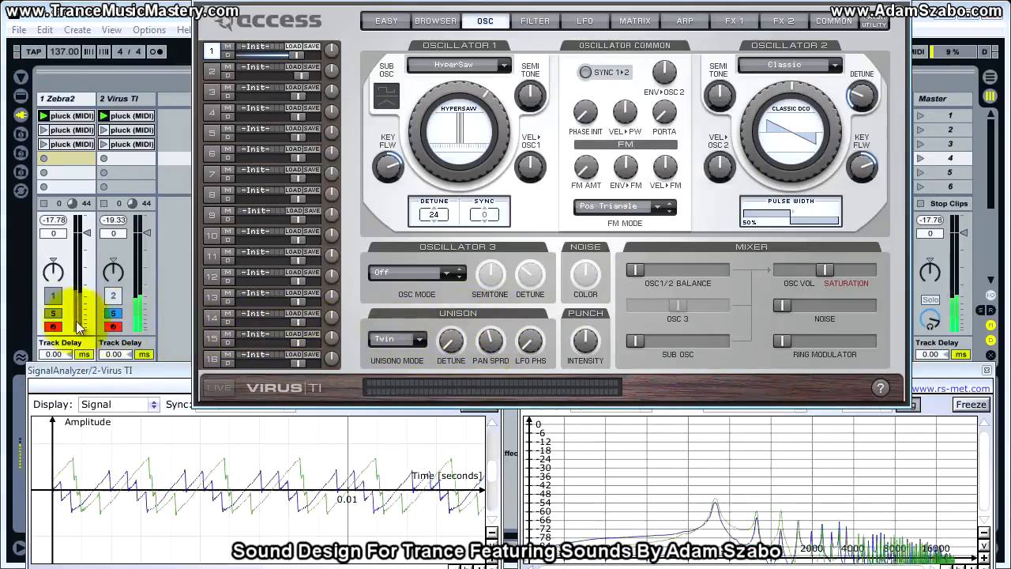
left_click(113, 314)
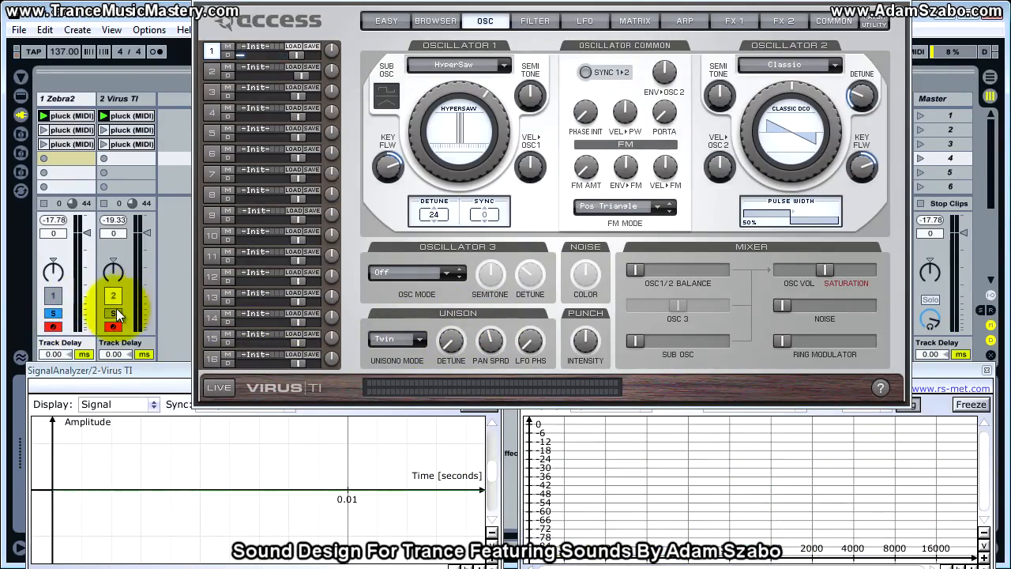
left_click(49, 314)
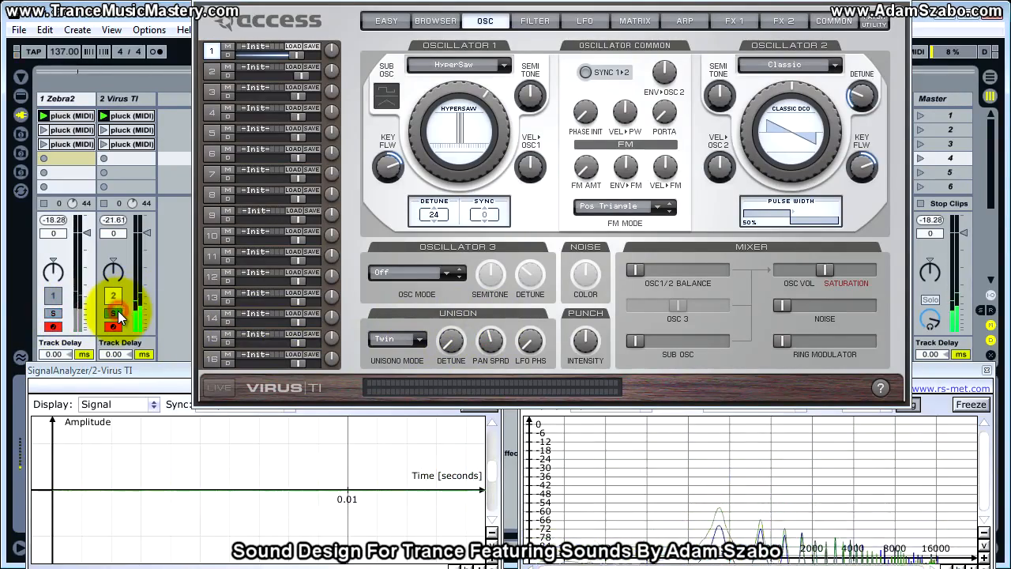
left_click(53, 315)
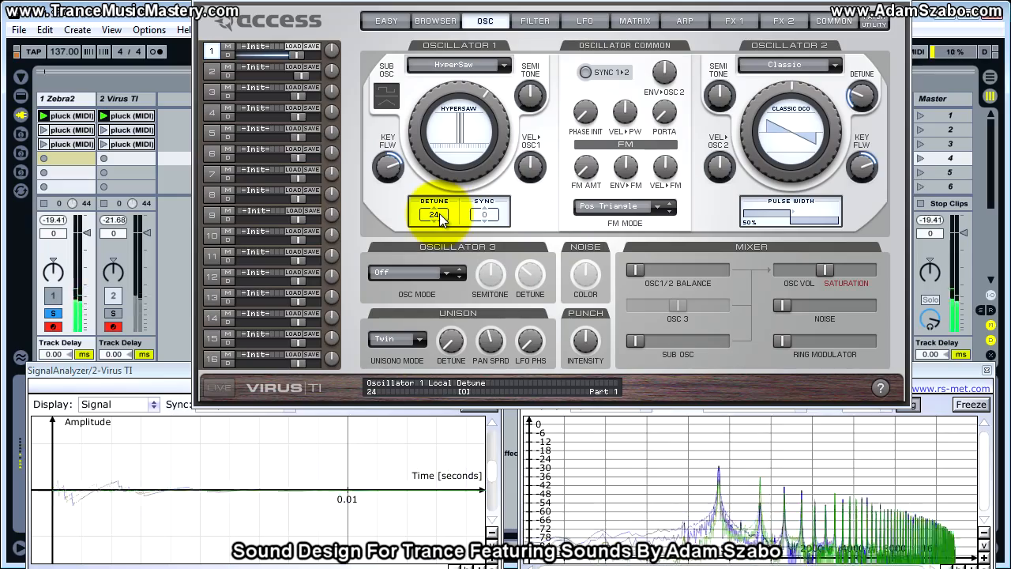
Set oscillator 1's HyperSaw detune to 74 and compare the Virus TI with the Zebra2 track in solo.
left_click_drag(457, 227, 431, 45)
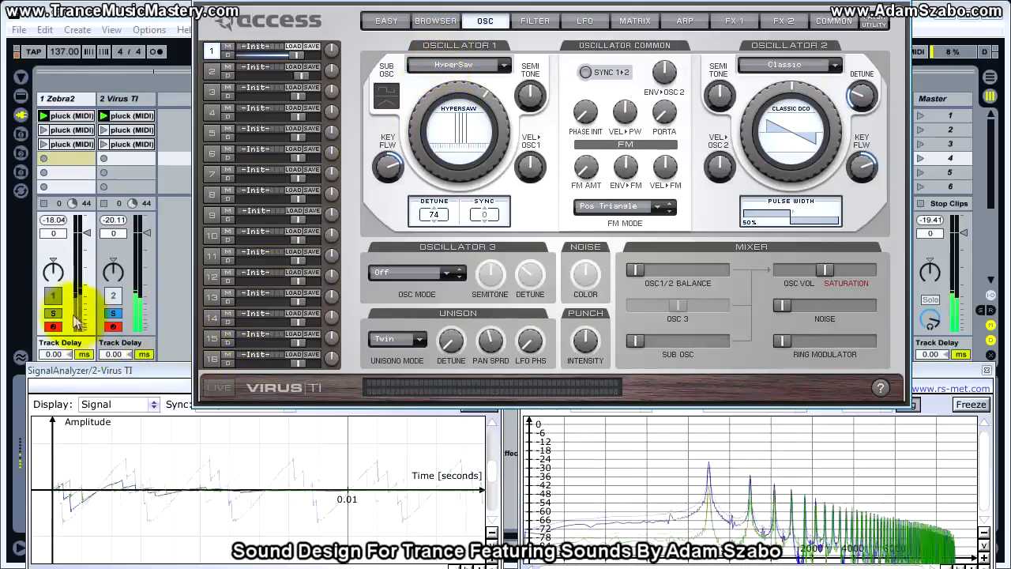
left_click(111, 313)
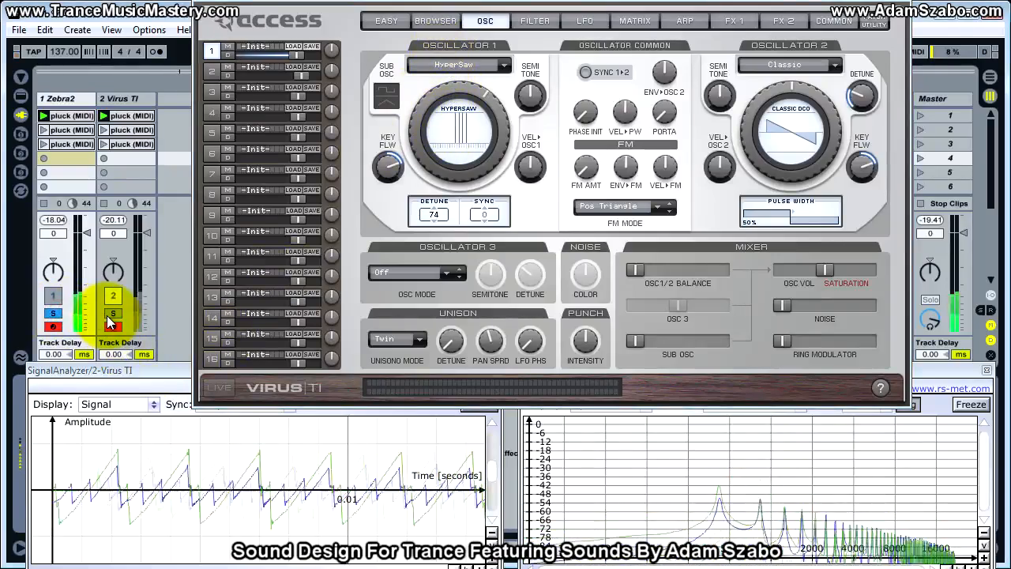
left_click(110, 315)
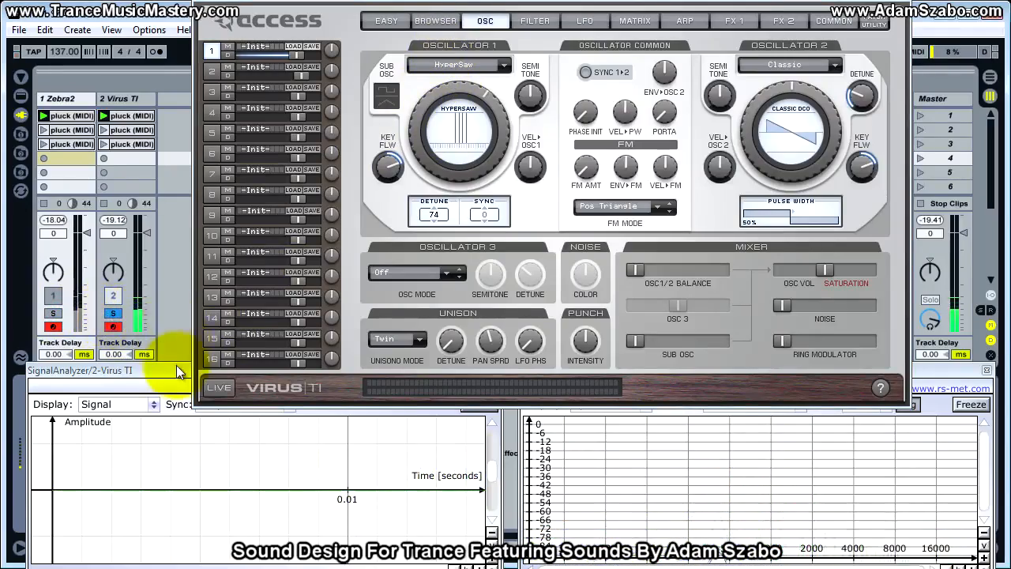
Show the Virus filter and amplifier envelope settings, and select the third and second pluck clips on both tracks.
left_click(534, 22)
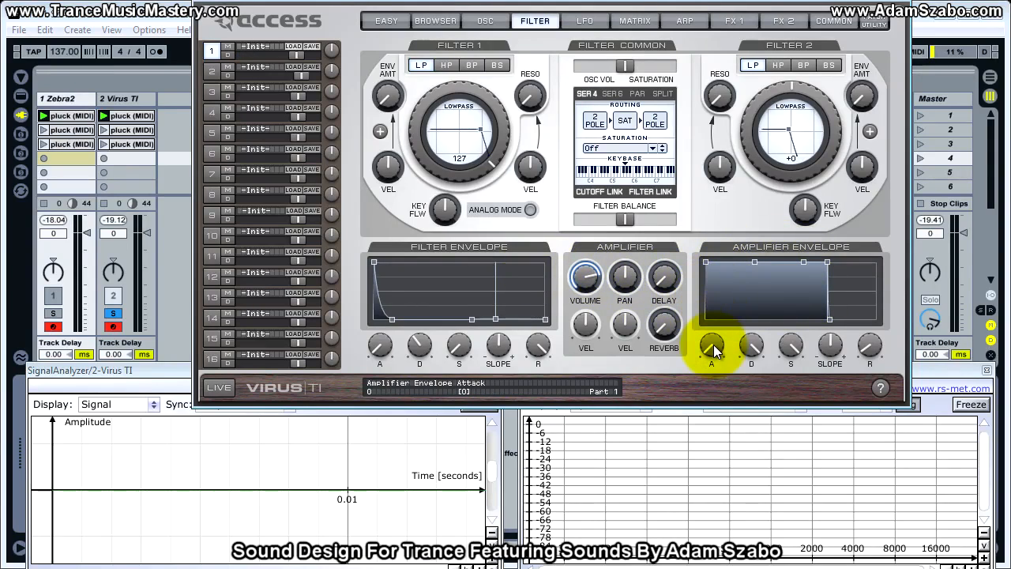
left_click(128, 145)
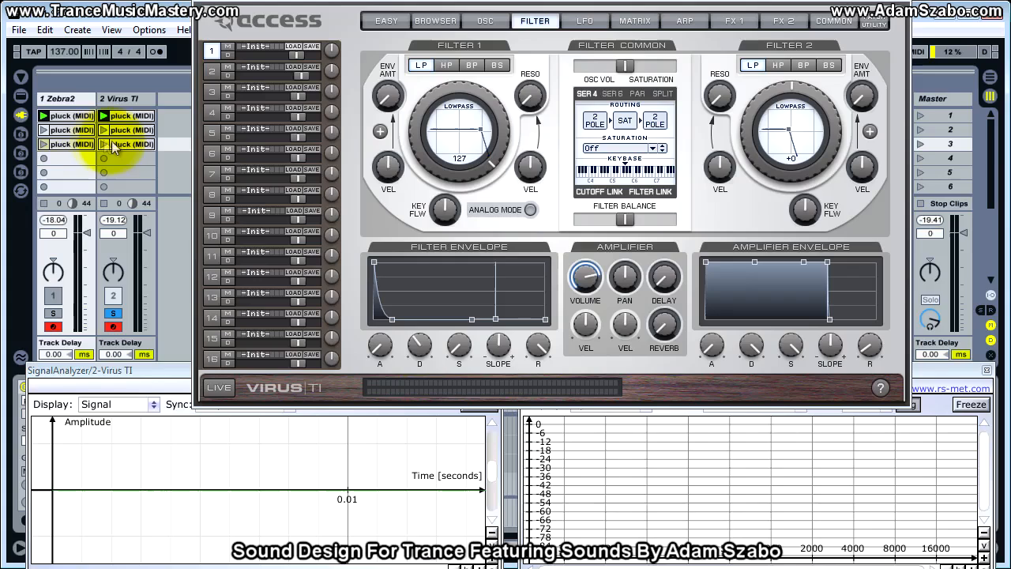
left_click(79, 147)
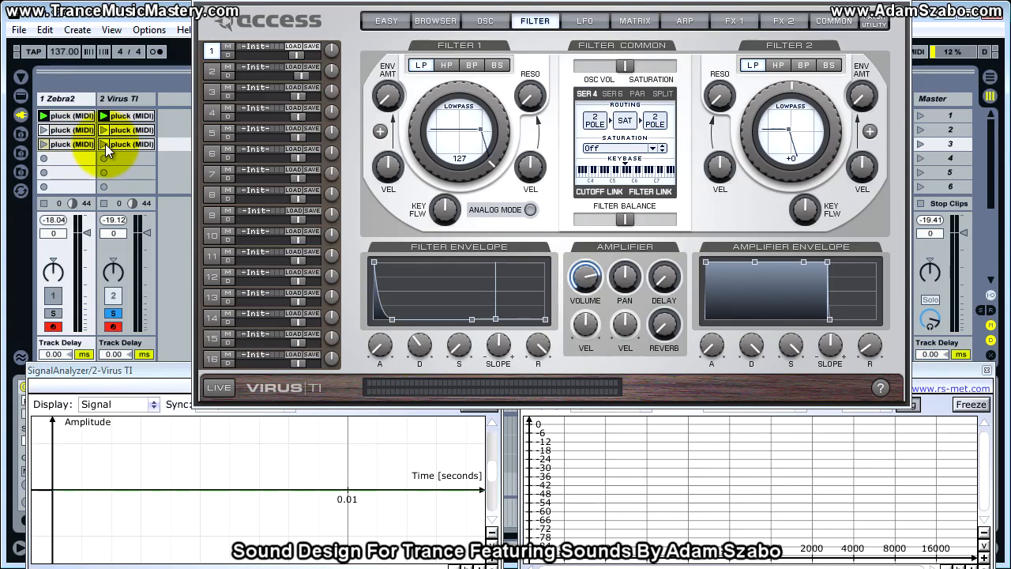
left_click(125, 132)
left_click(79, 132)
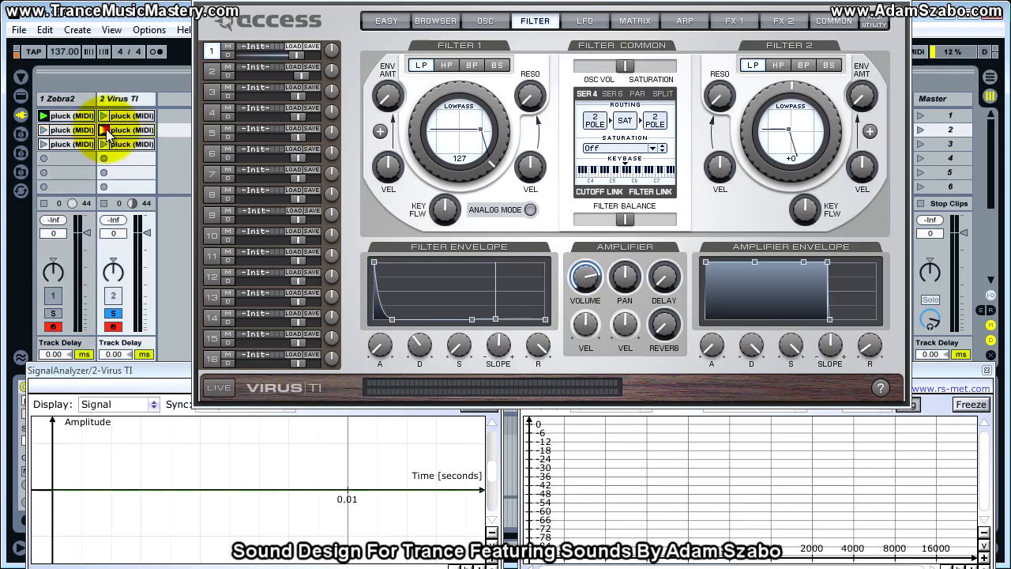
Audition the third pluck clip on the Virus TI track and launch the second pluck clip.
left_click(105, 144)
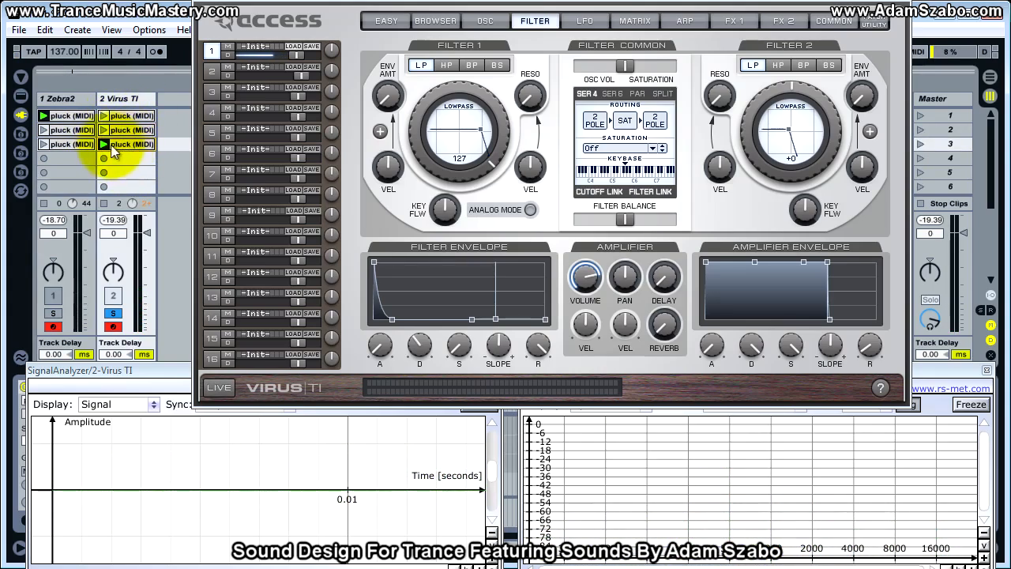
left_click(104, 144)
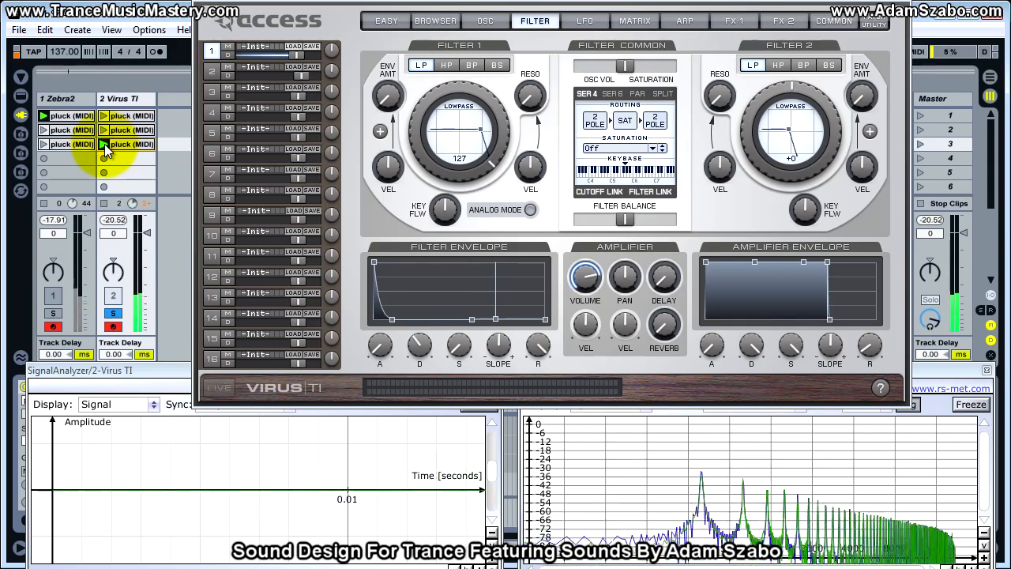
left_click(104, 129)
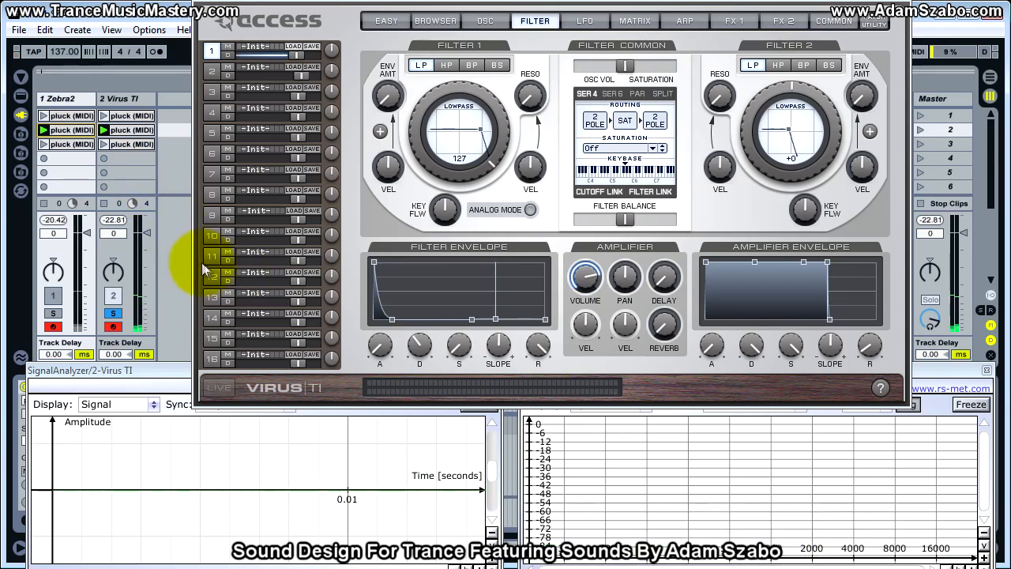
Compare the Zebra2 and Virus TI tracks in solo and raise the Virus amplifier envelope attack to 31.
left_click(53, 314)
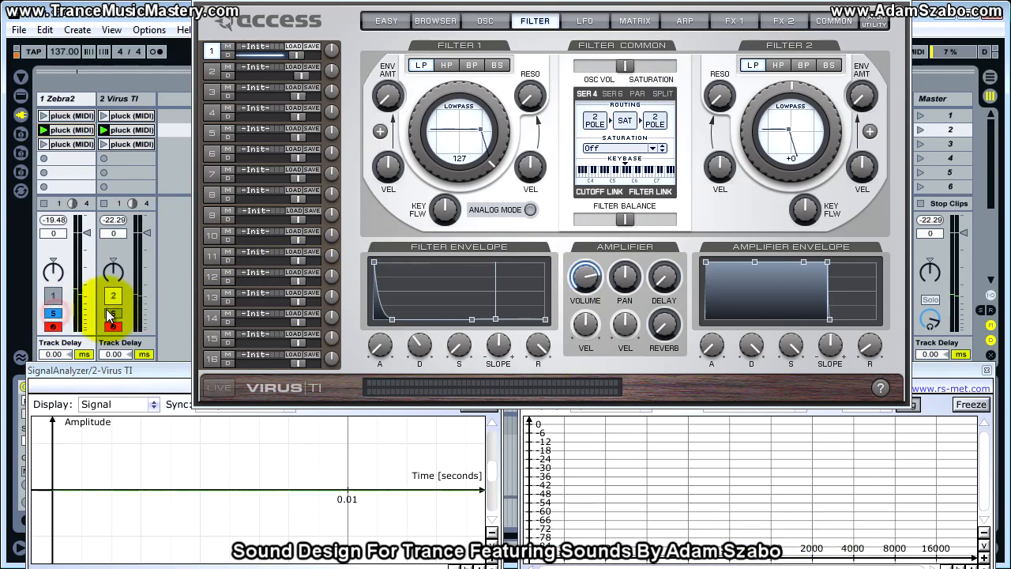
left_click(111, 312)
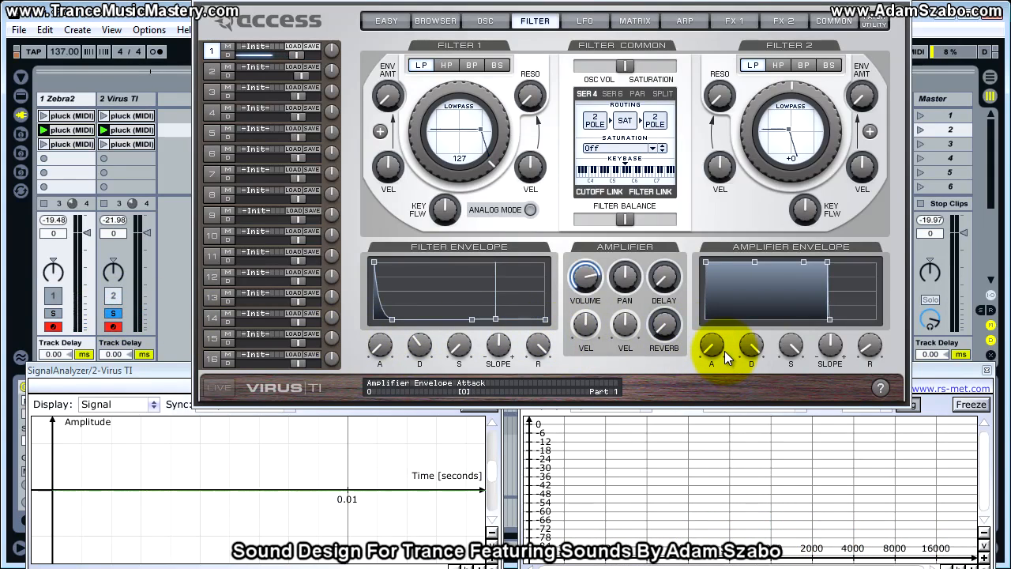
left_click_drag(711, 344, 709, 307)
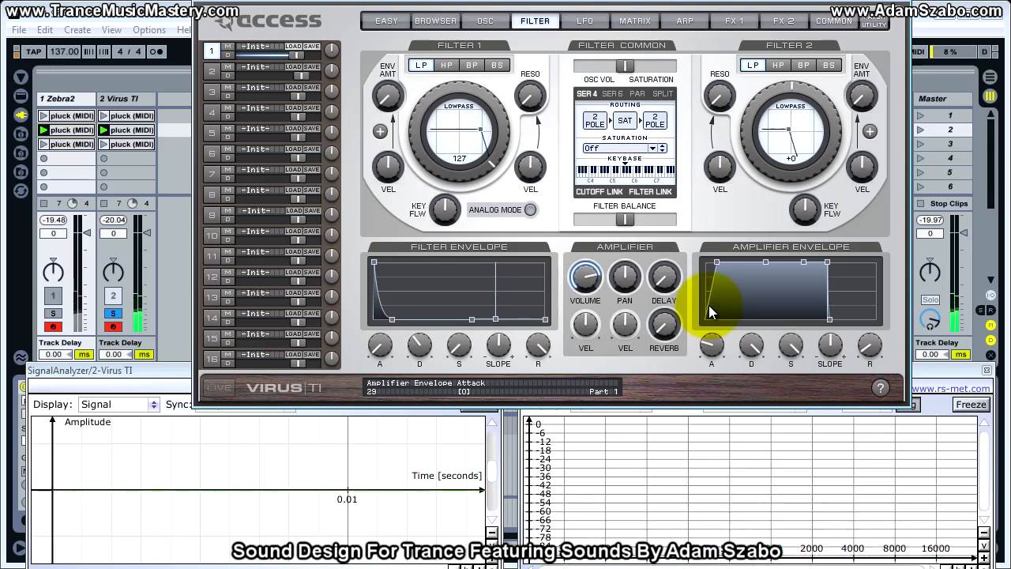
left_click_drag(708, 305, 709, 302)
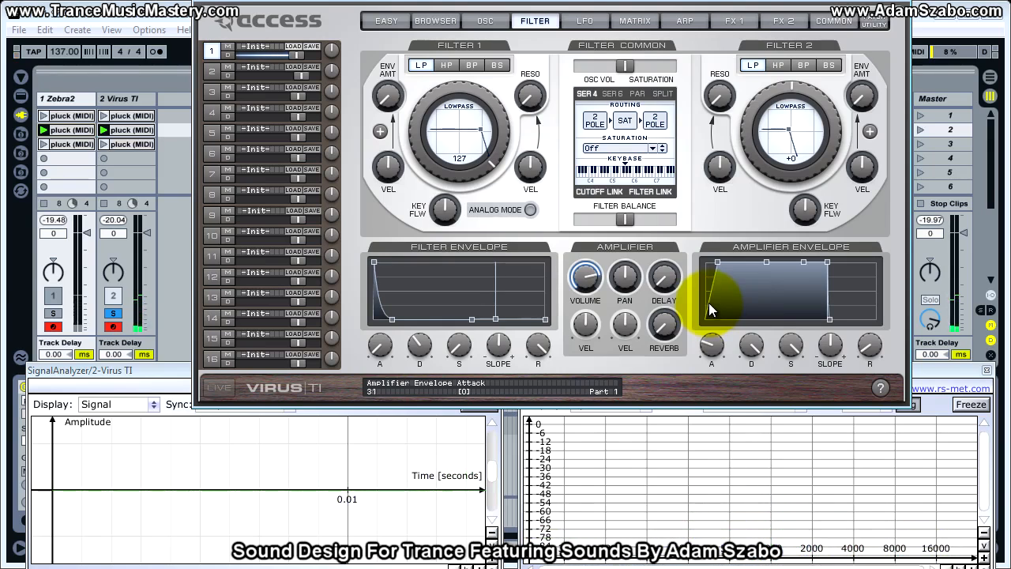
left_click(114, 314)
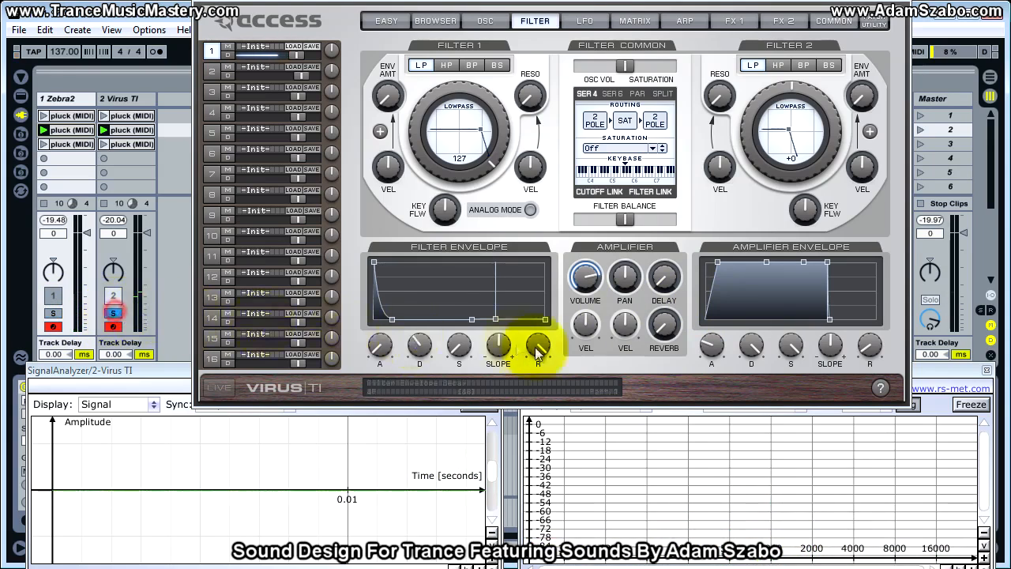
Lengthen the Virus amplifier envelope release moderately, checking against Zebra2 in solo, and return the attack to 0.
left_click_drag(869, 344, 864, 289)
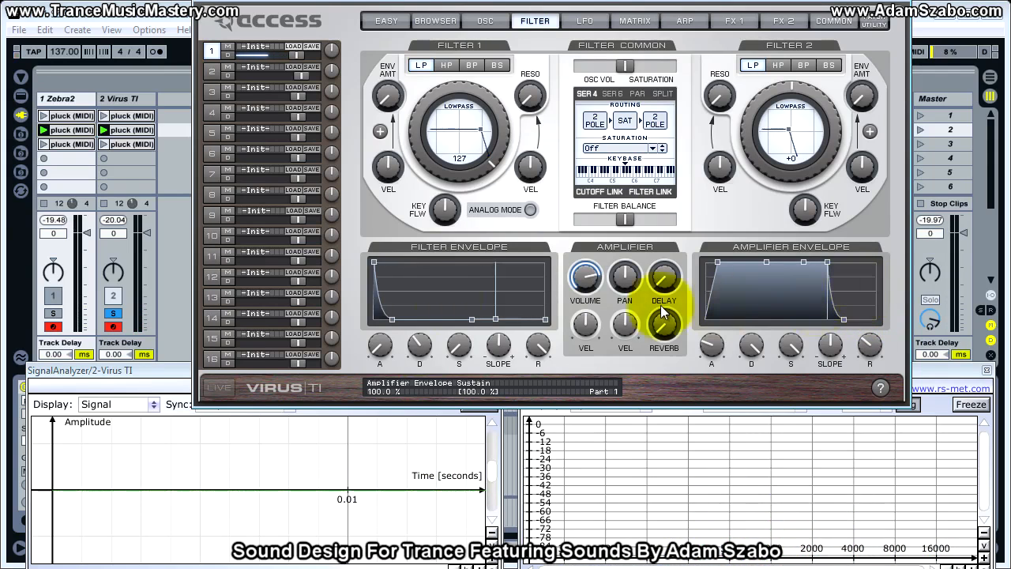
left_click(53, 313)
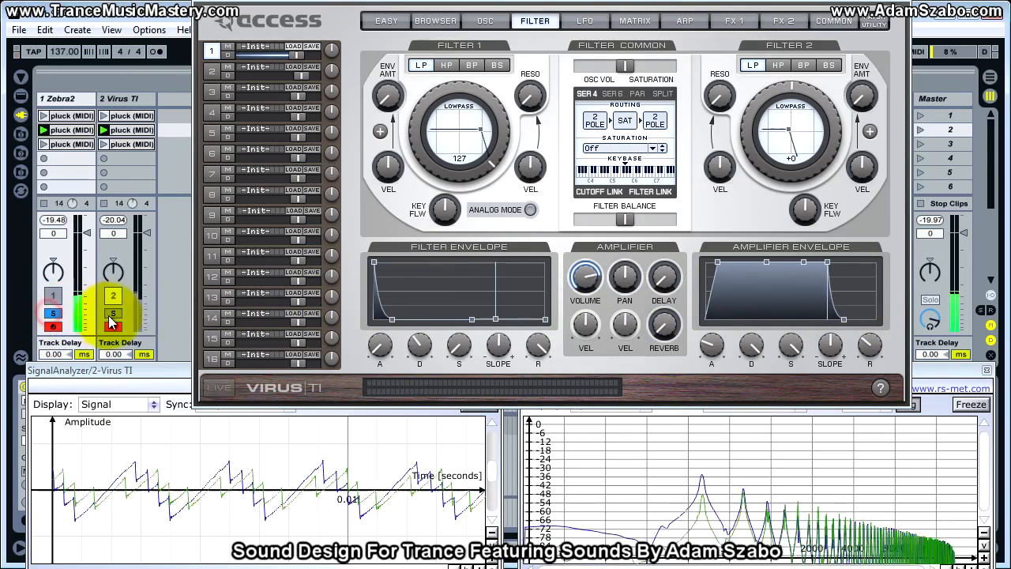
left_click(53, 314)
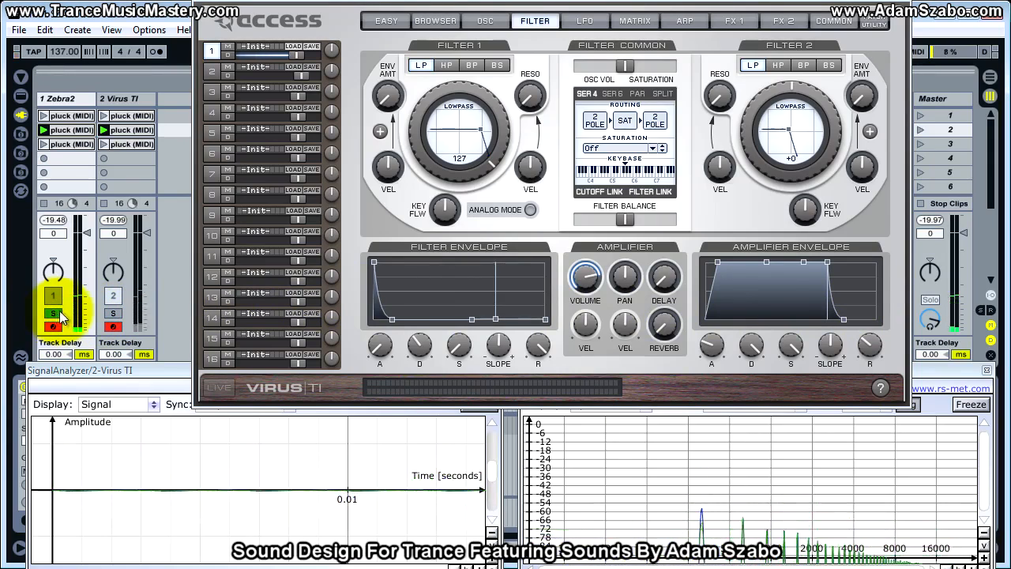
left_click(113, 314)
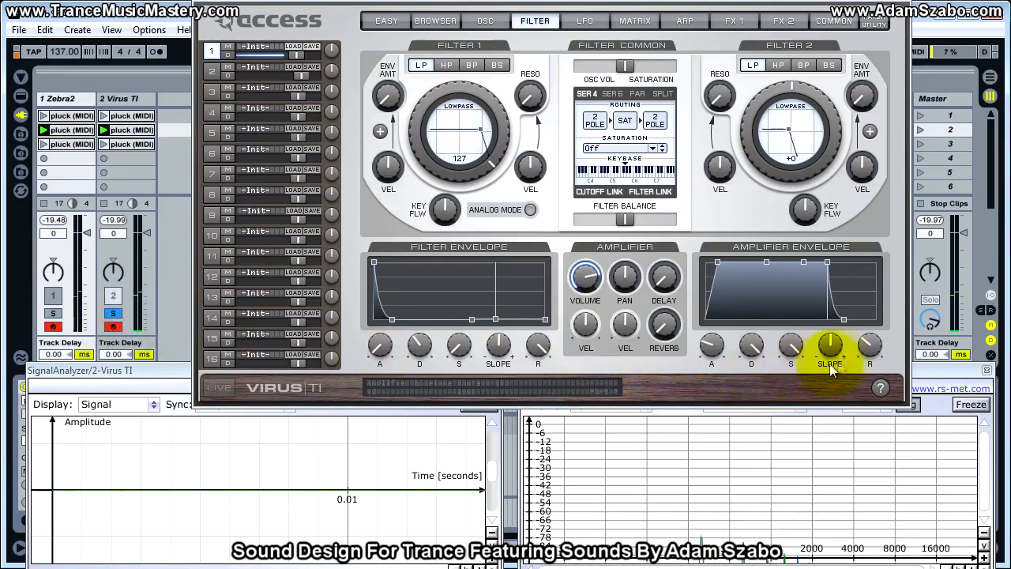
left_click(872, 346)
left_click_drag(872, 346, 871, 348)
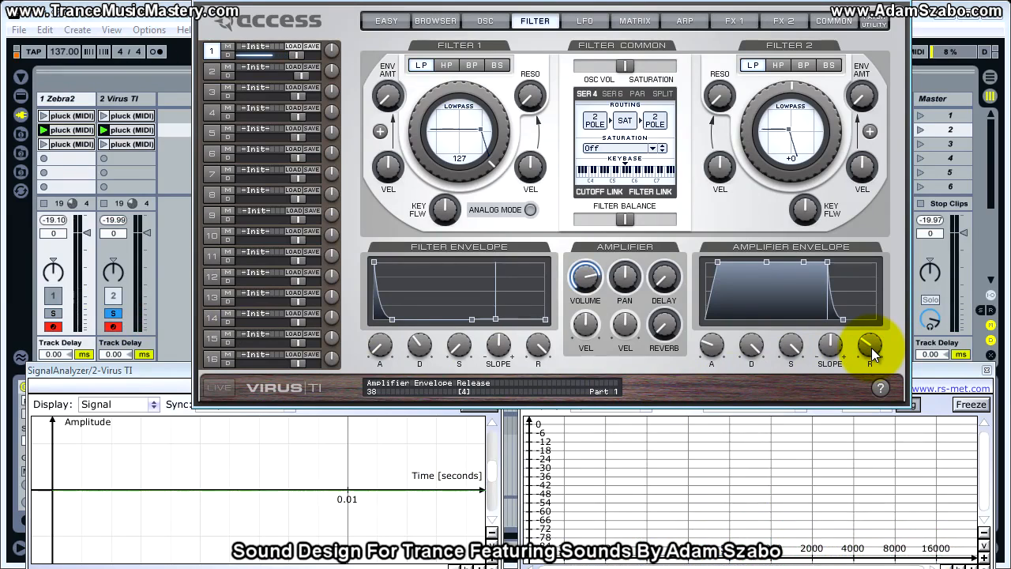
left_click_drag(871, 344, 870, 362)
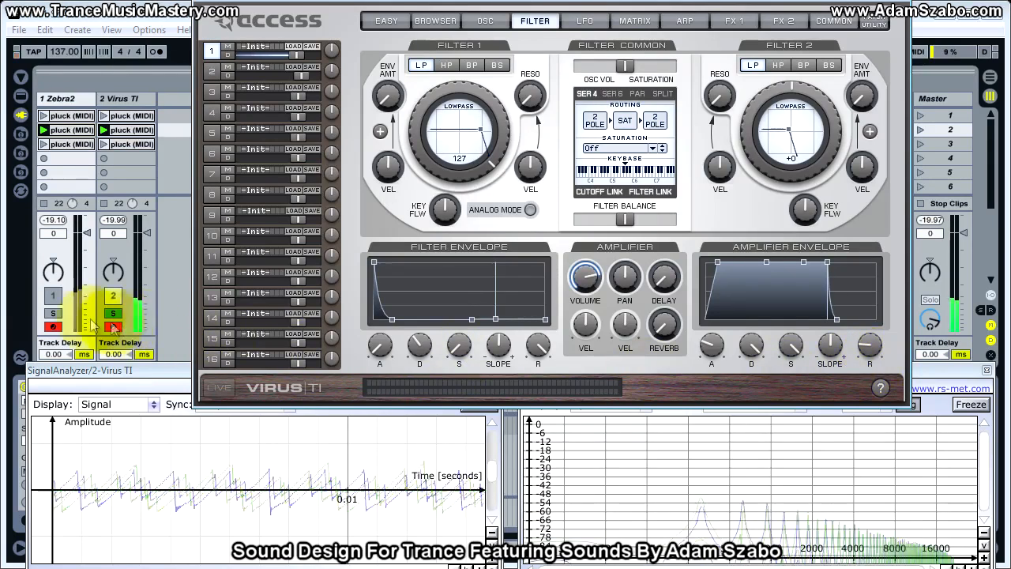
left_click_drag(700, 361, 700, 372)
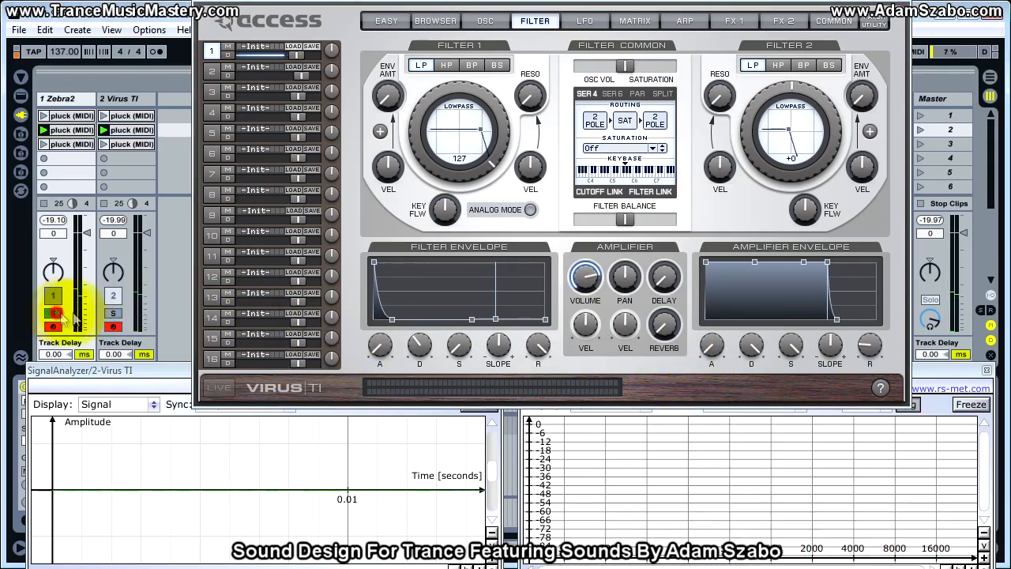
Compare both tracks in solo and lengthen the Virus amplifier envelope release slightly.
left_click(113, 314)
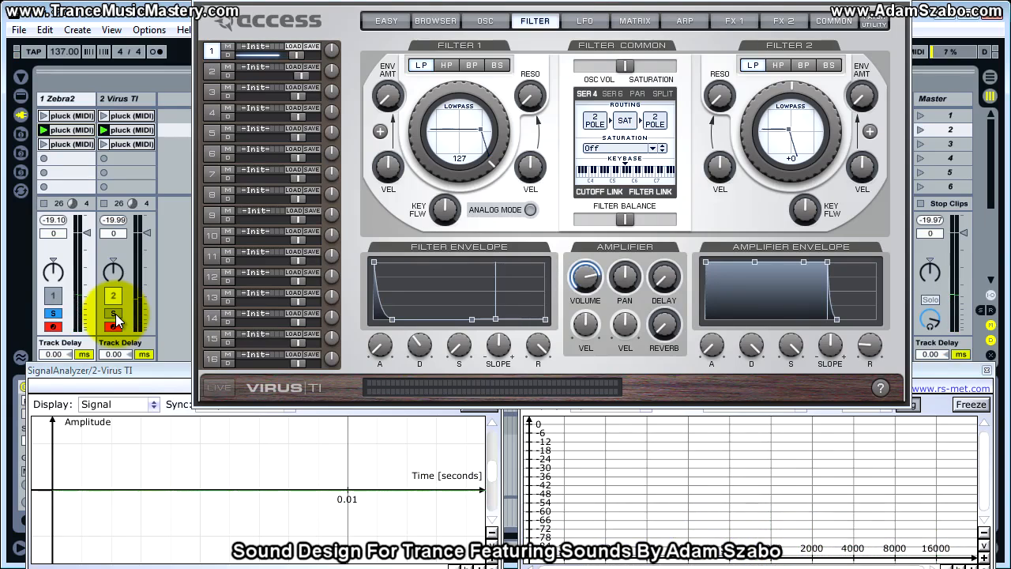
left_click(113, 315)
left_click(114, 316)
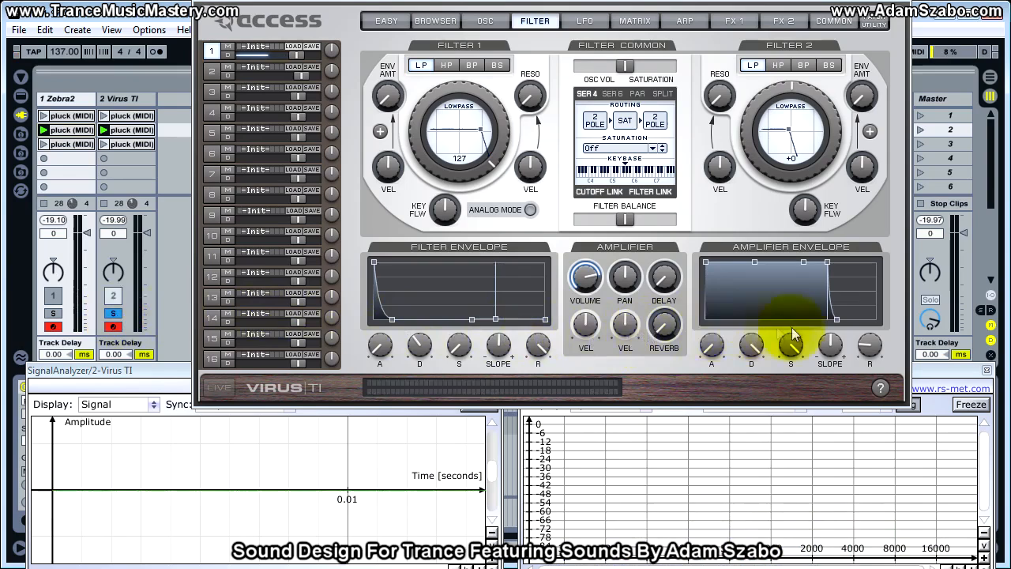
left_click_drag(867, 345, 867, 341)
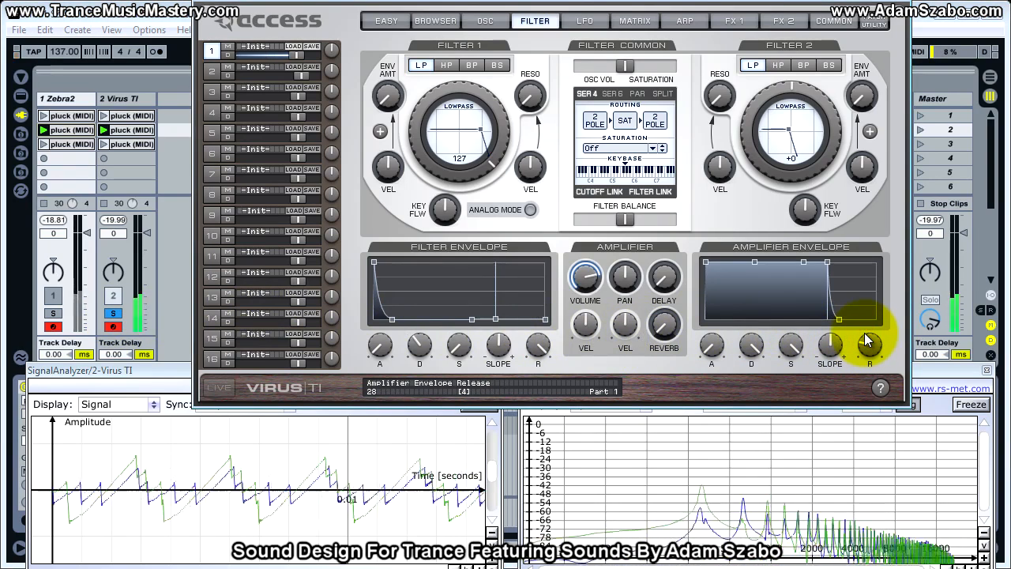
Shorten the amplifier envelope's decay and lower its sustain, and compare the result with Zebra2 by alternating the soloed track.
left_click(788, 343)
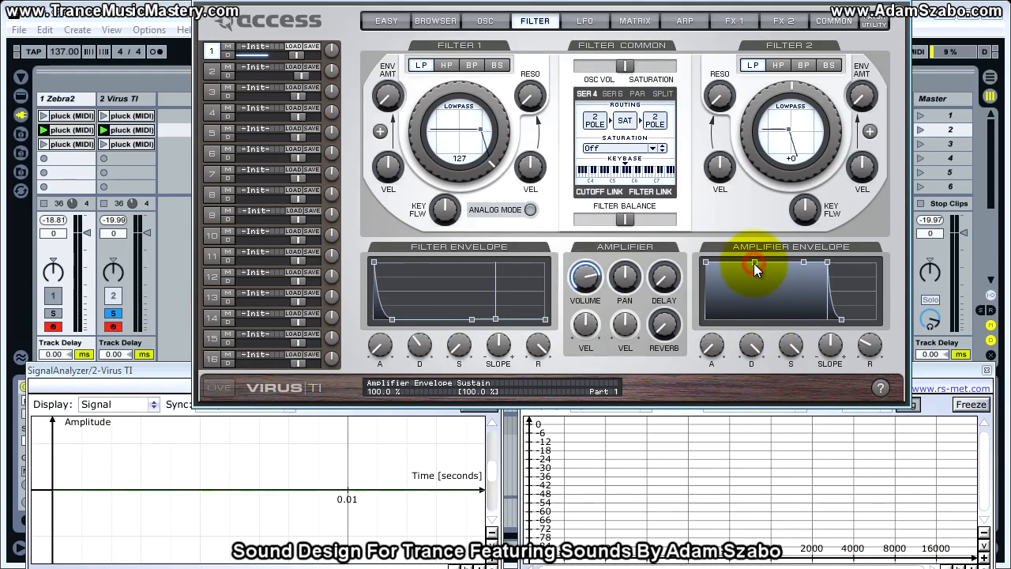
left_click_drag(754, 263, 718, 278)
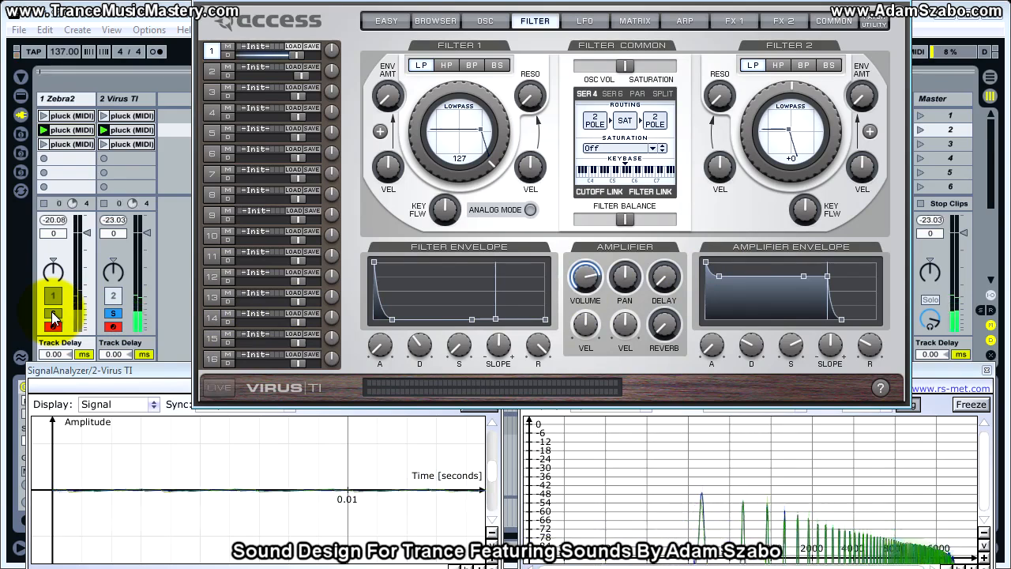
left_click(107, 316)
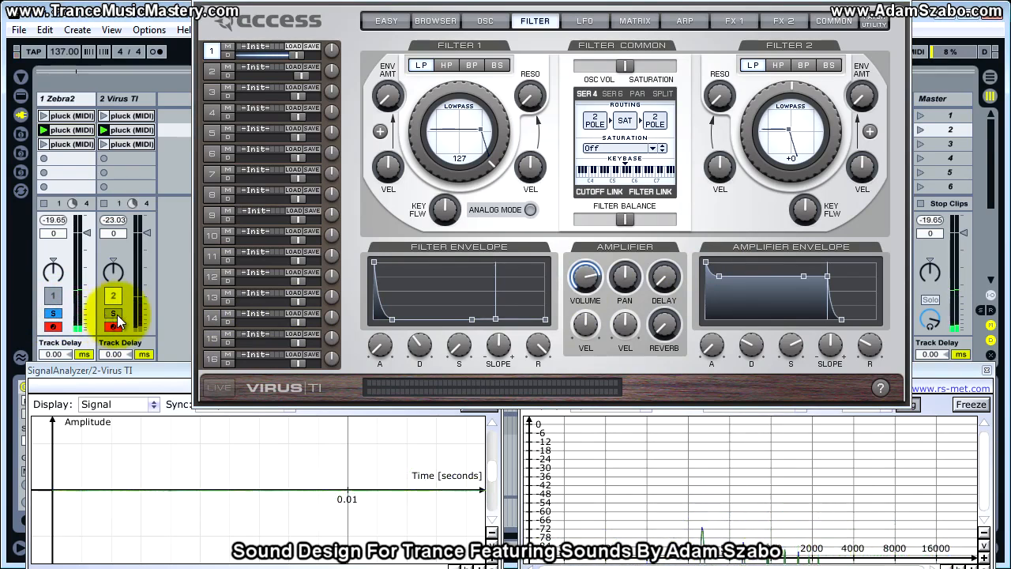
left_click(117, 320)
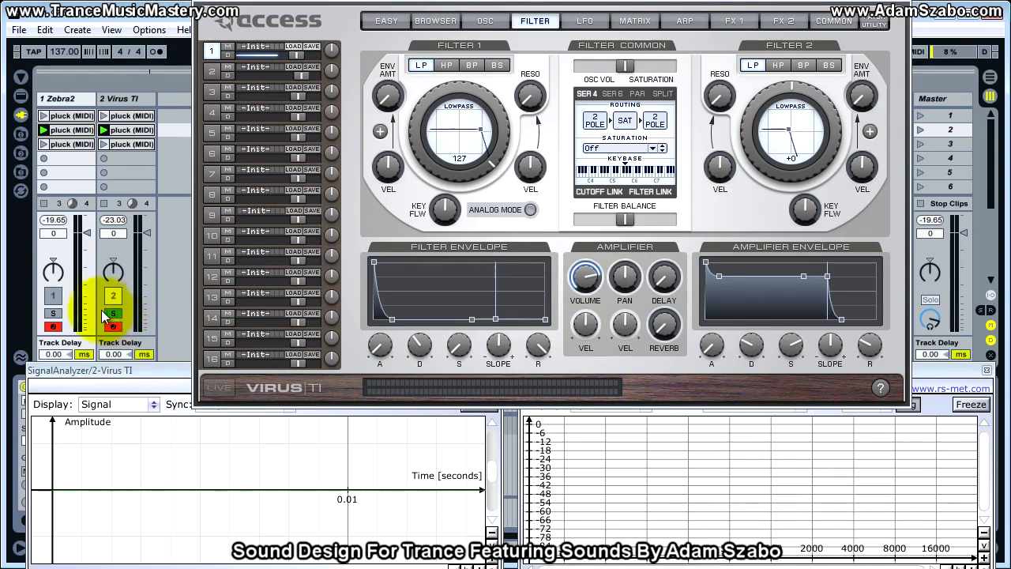
left_click(52, 313)
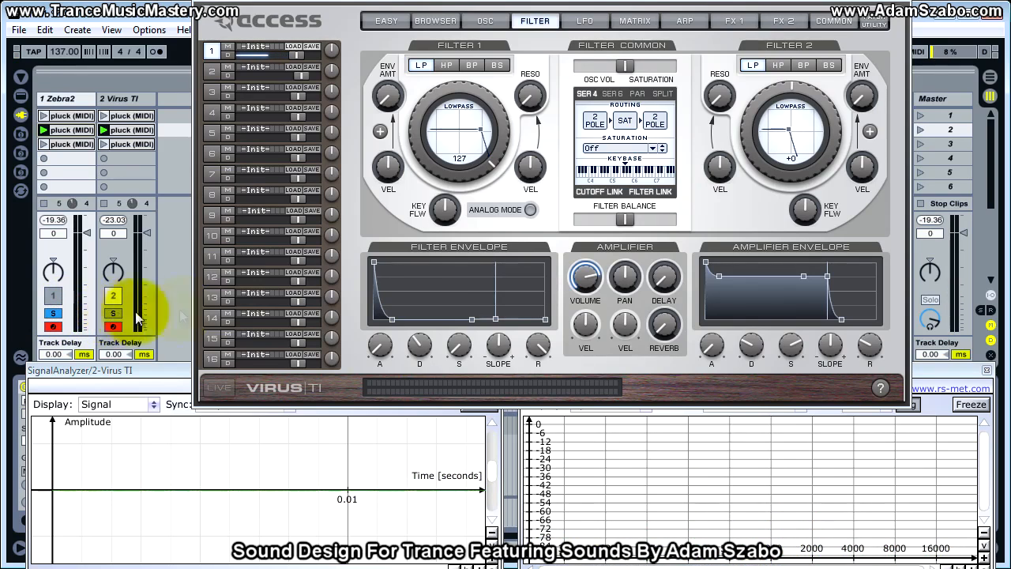
Raise the Virus patch volume to 116, matching its loudness to Zebra2 by alternating the soloed track.
left_click(594, 278)
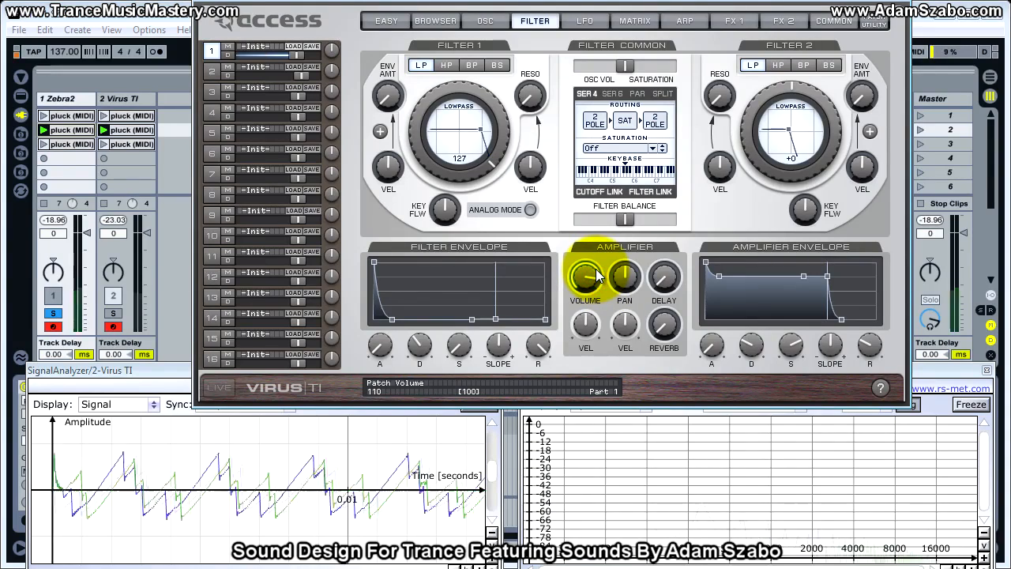
left_click(113, 314)
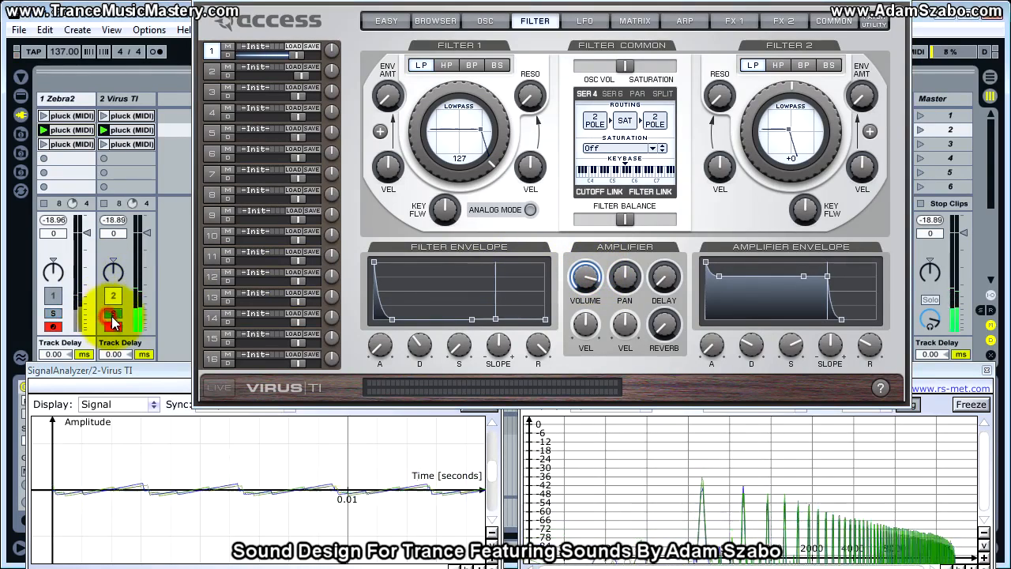
left_click(584, 278)
left_click_drag(583, 278, 582, 271)
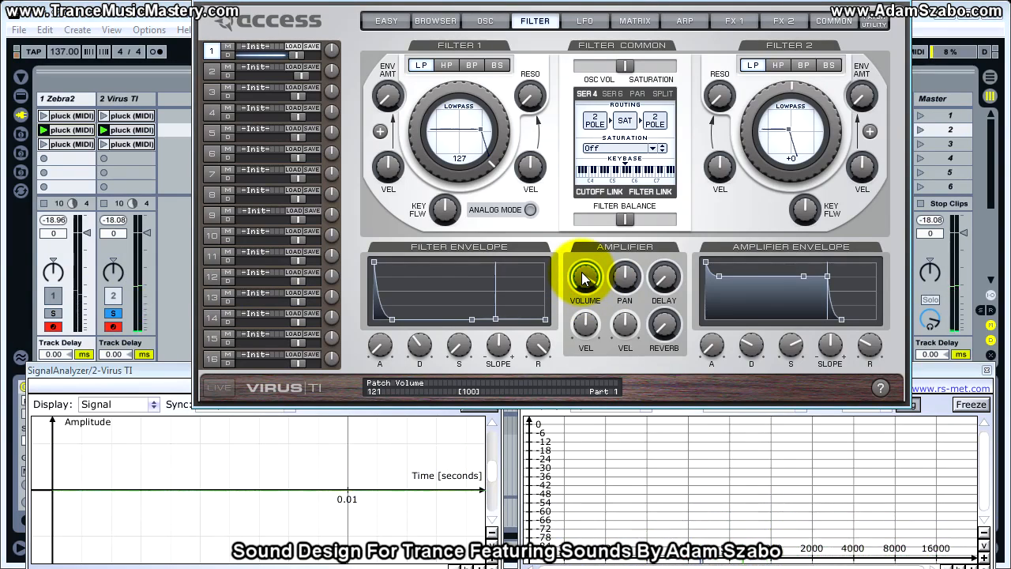
left_click(212, 299)
left_click(53, 313)
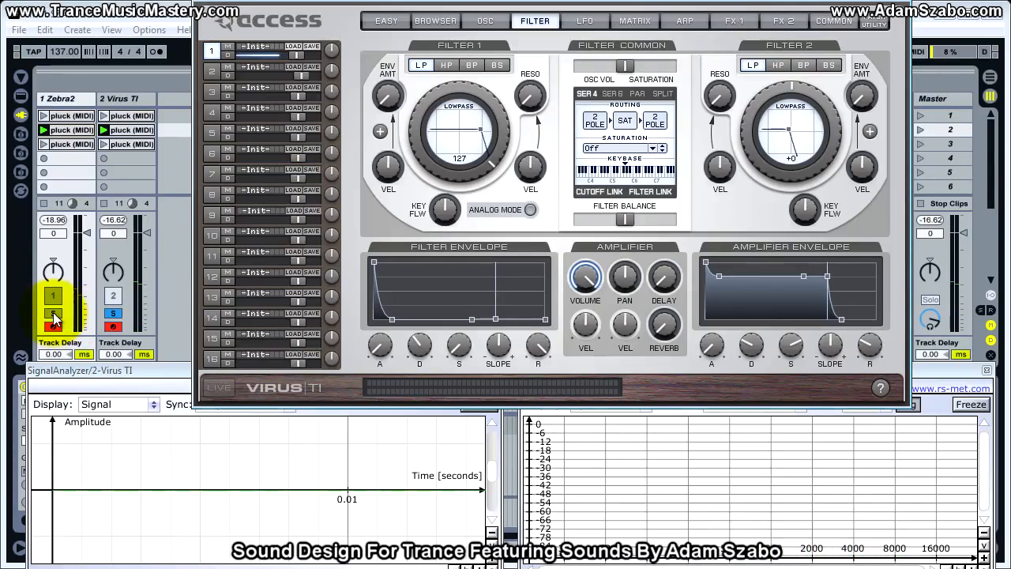
left_click(113, 313)
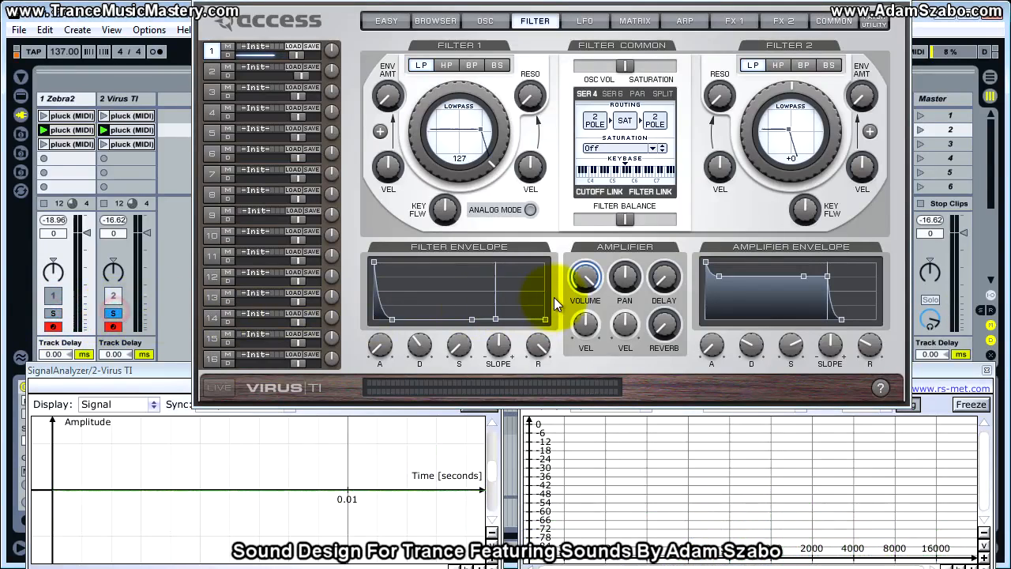
left_click(589, 277)
left_click_drag(592, 281, 590, 289)
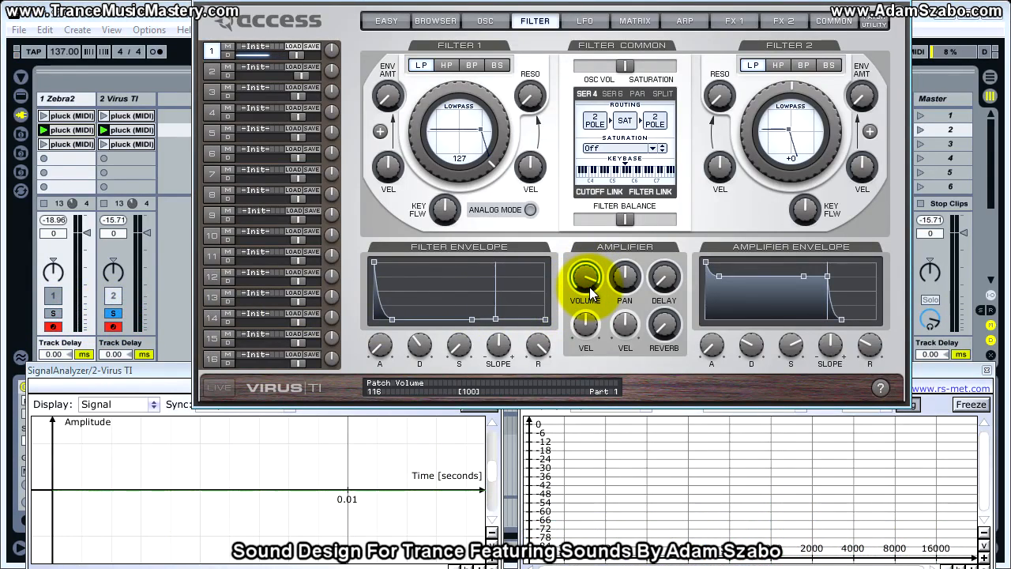
left_click(52, 314)
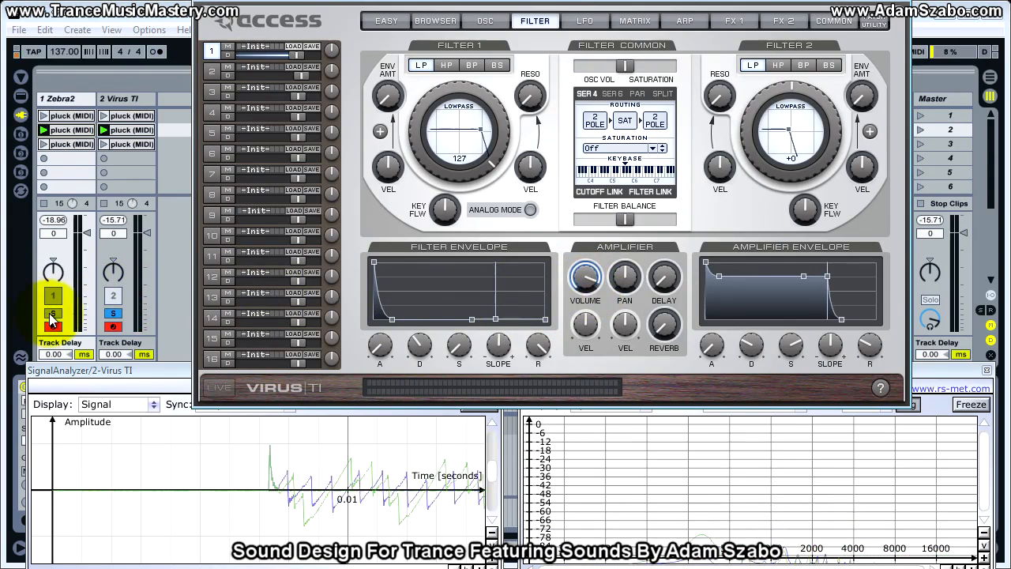
left_click(113, 314)
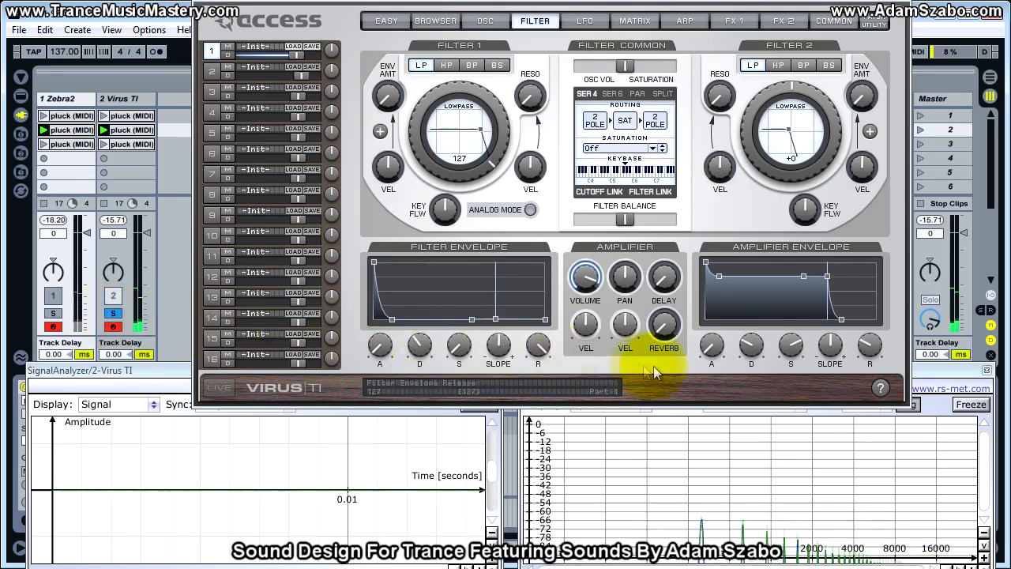
Shorten the amplifier envelope's release and decay slightly while comparing the Virus TI with Zebra2 in solo.
left_click_drag(866, 342, 864, 348)
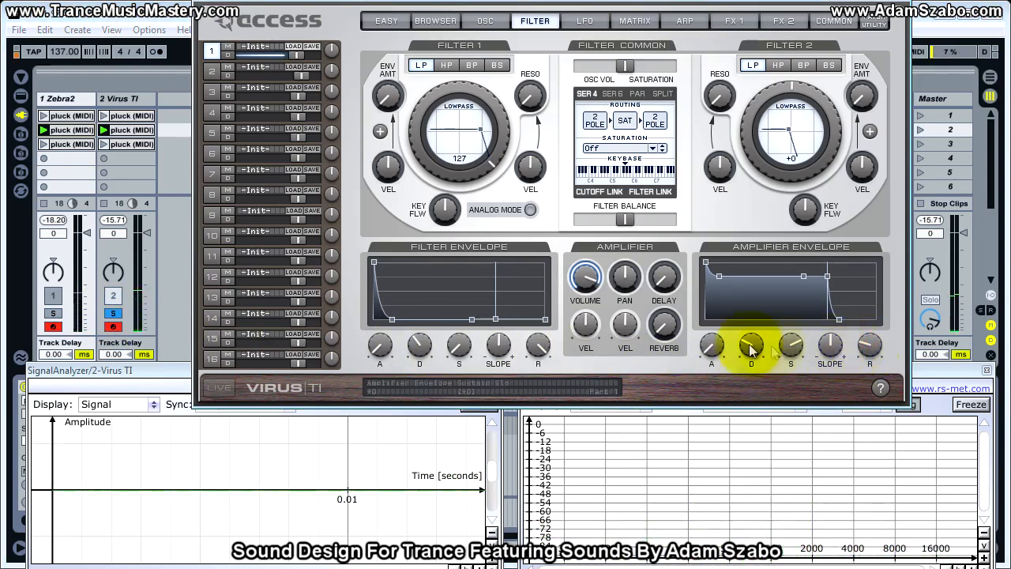
left_click(50, 313)
left_click(110, 314)
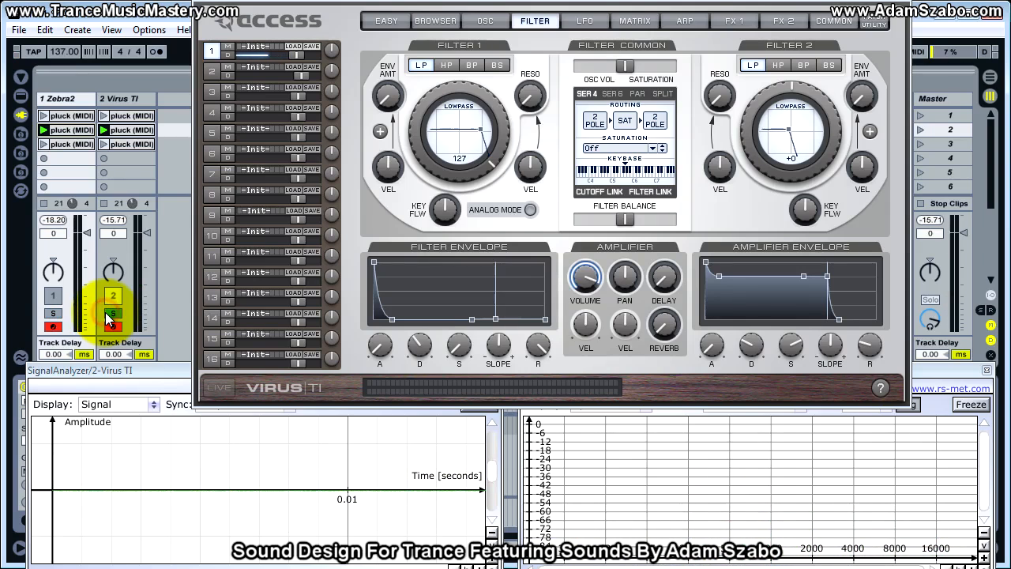
left_click(753, 352)
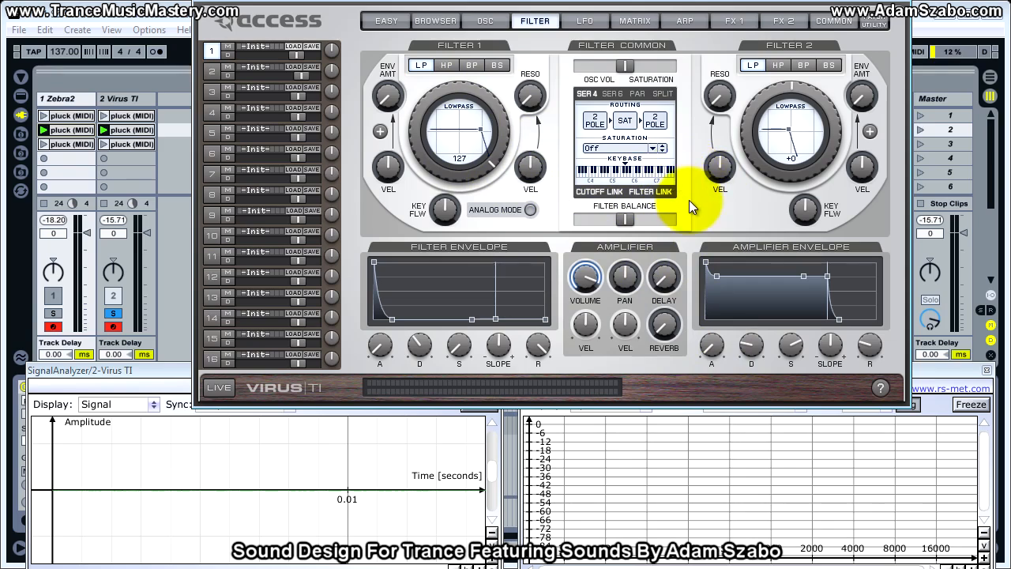
Reduce oscillator 1's HyperSaw detune to 66 and compare the Virus TI with the Zebra2 track in solo.
left_click(485, 21)
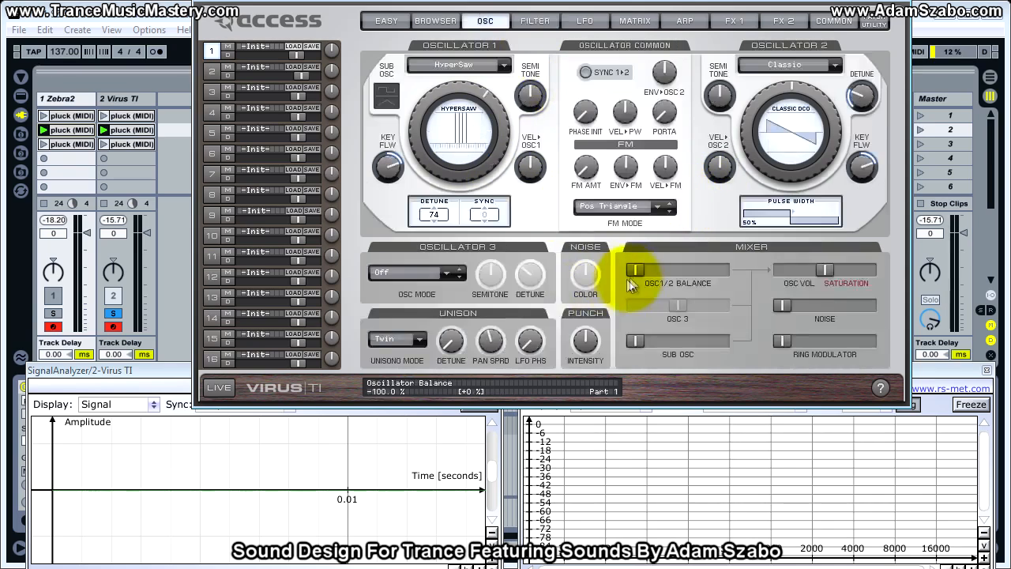
left_click(53, 314)
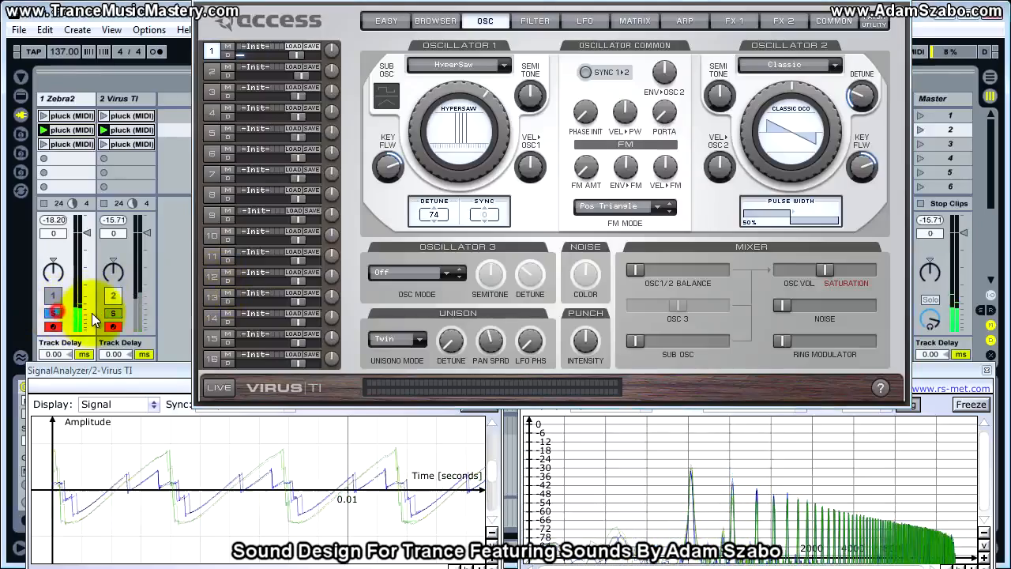
left_click(113, 314)
left_click_drag(434, 215, 436, 240)
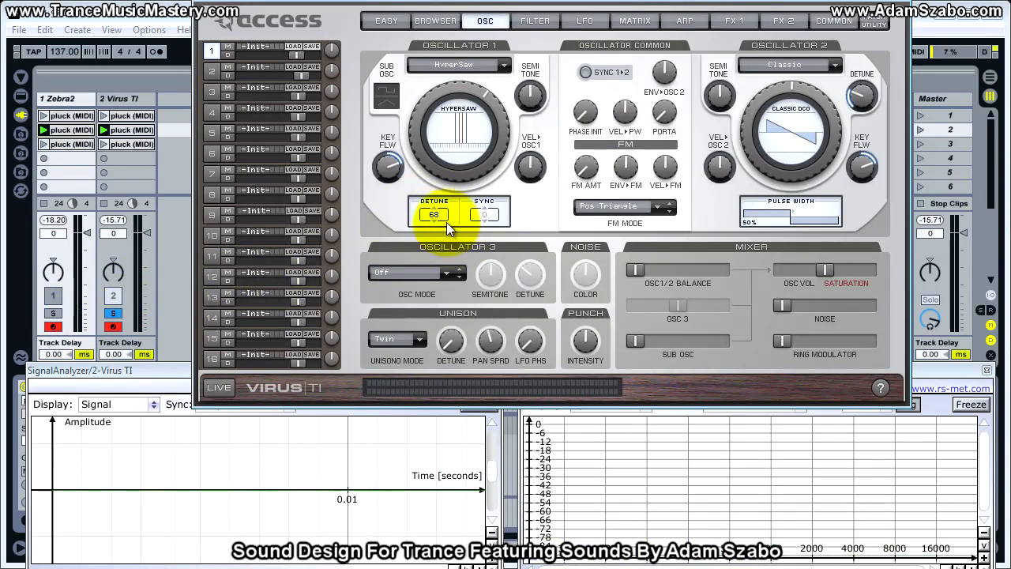
left_click_drag(437, 215, 433, 285)
left_click_drag(438, 227, 438, 223)
left_click(53, 314)
left_click(113, 313)
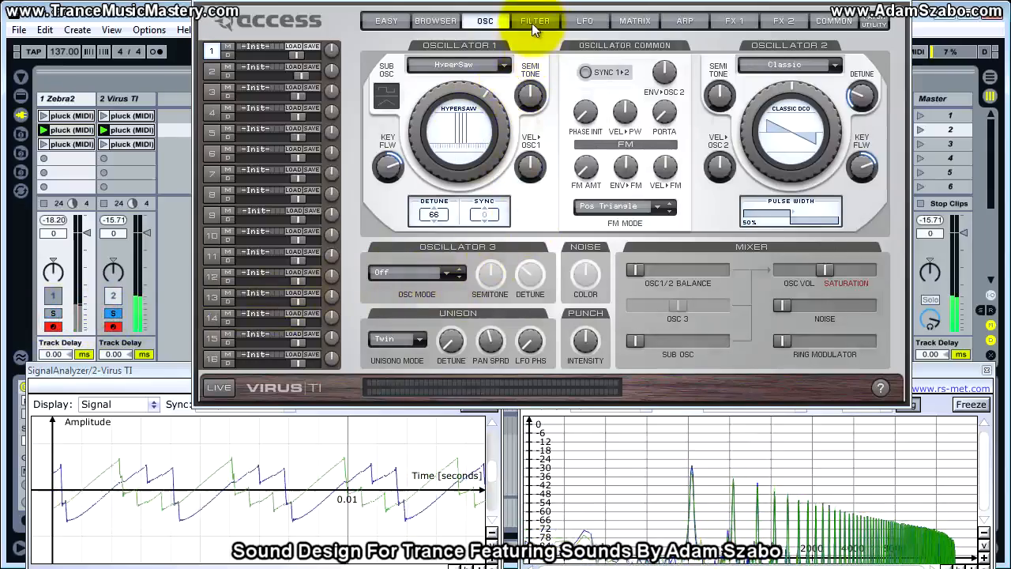
Lower the Virus patch volume to 85 and compare its loudness with Zebra2 by alternating the soloed track.
left_click(531, 22)
left_click_drag(593, 288, 593, 295)
left_click(52, 313)
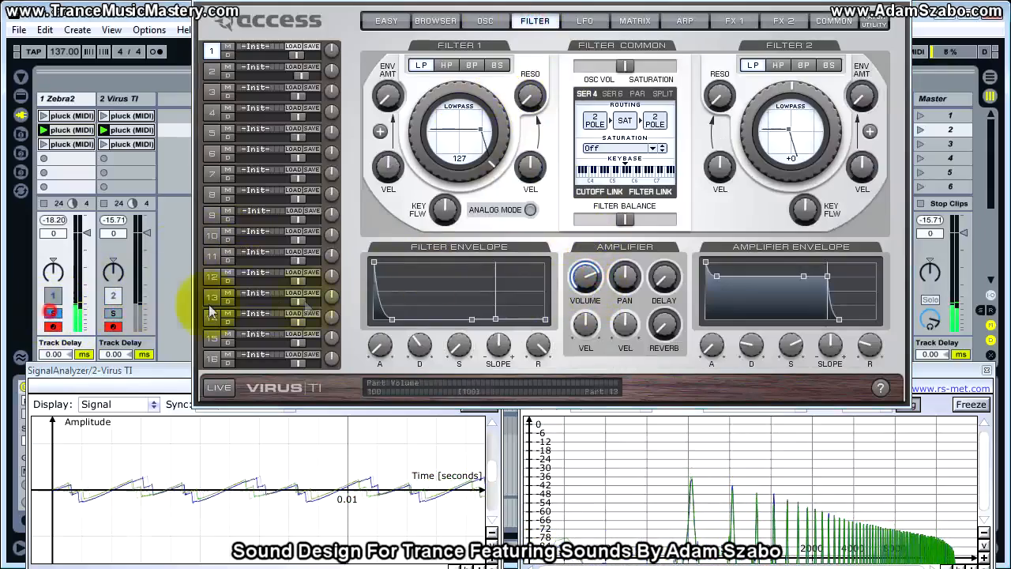
left_click(113, 313)
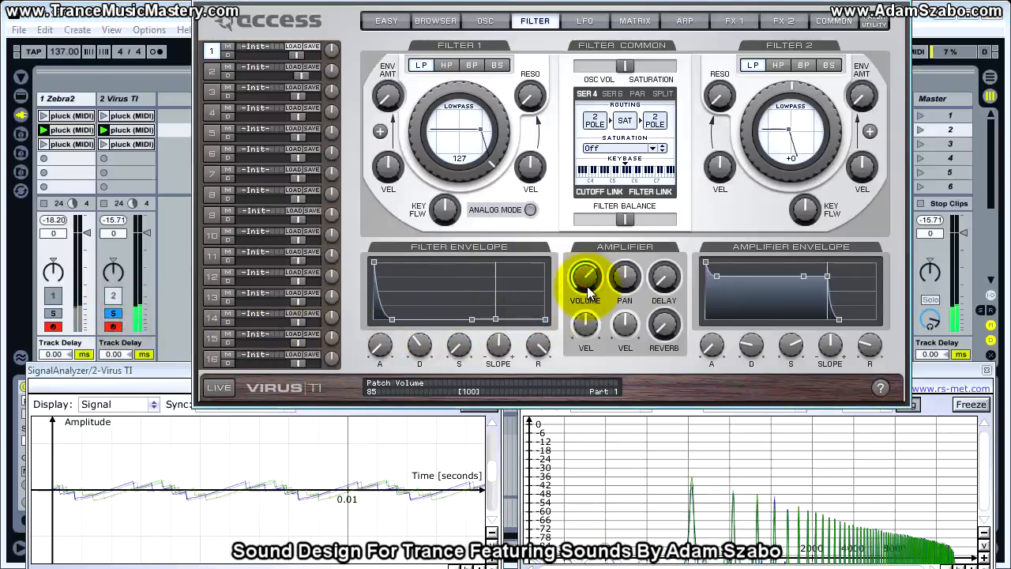
left_click(53, 313)
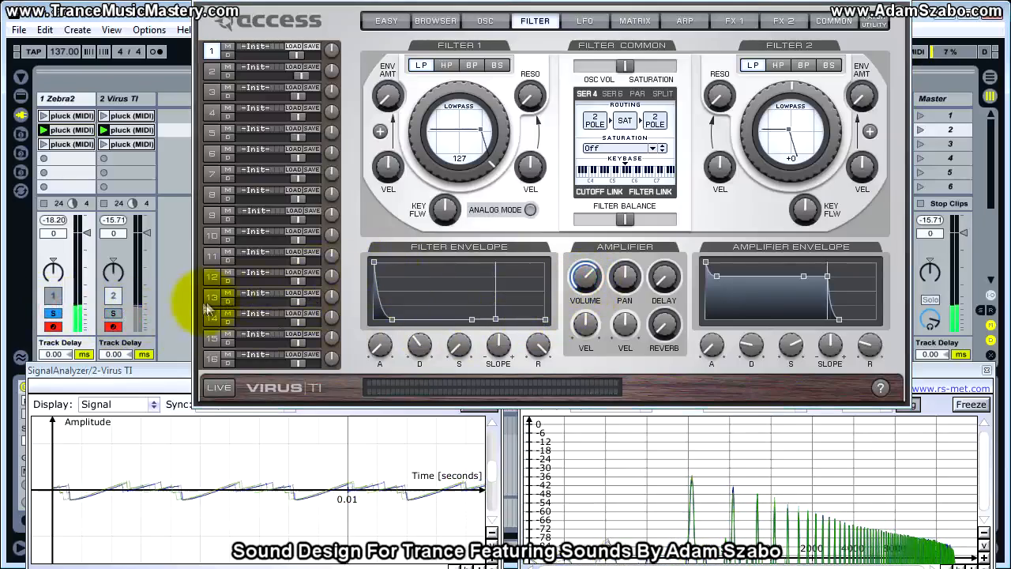
left_click(57, 315)
left_click(119, 316)
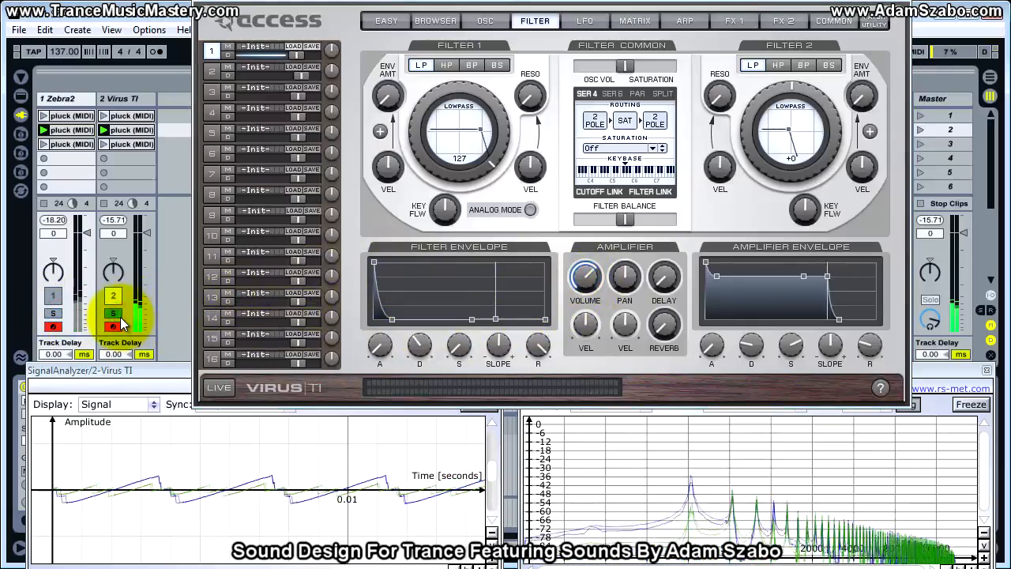
left_click(53, 313)
left_click(112, 316)
Bring the Virus patch volume back up slightly and compare the pluck with Zebra2 in solo.
mouse_move(586, 277)
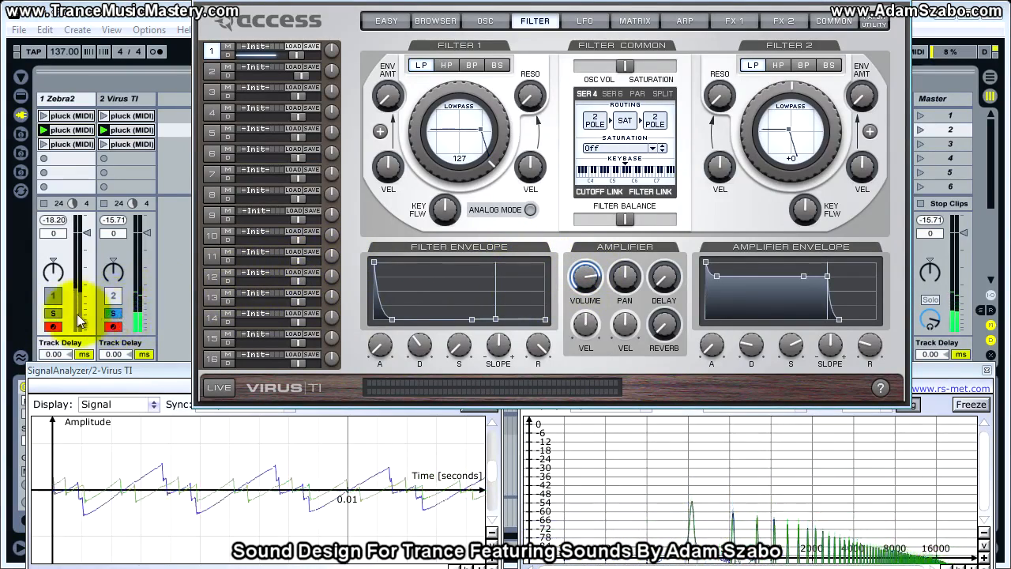
left_click(53, 313)
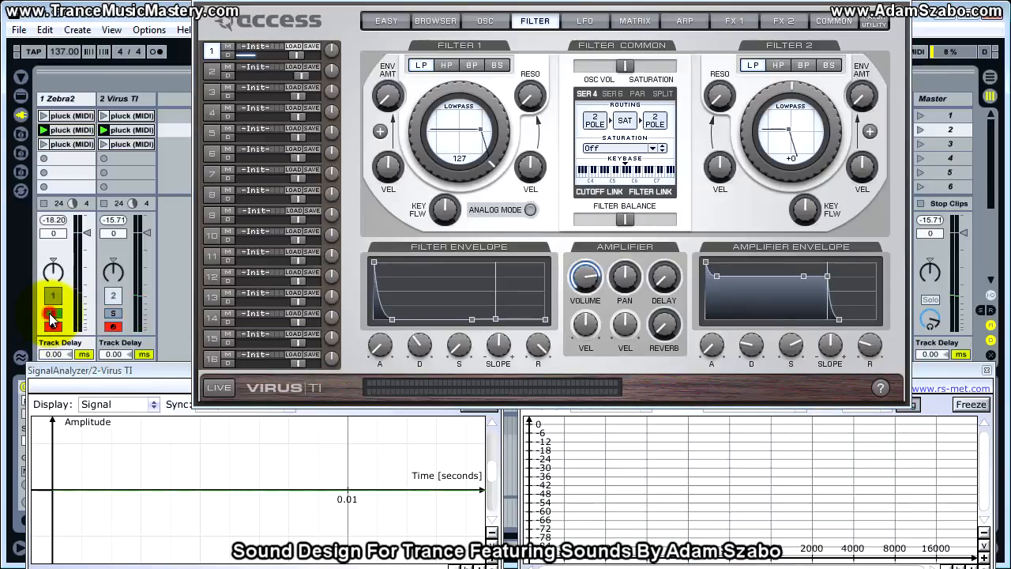
left_click(112, 313)
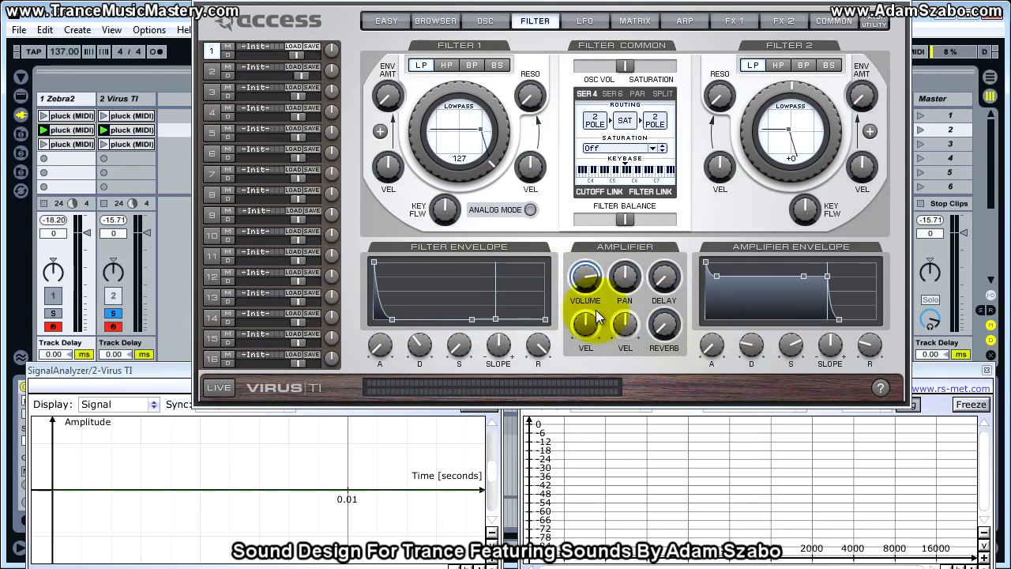
left_click(54, 313)
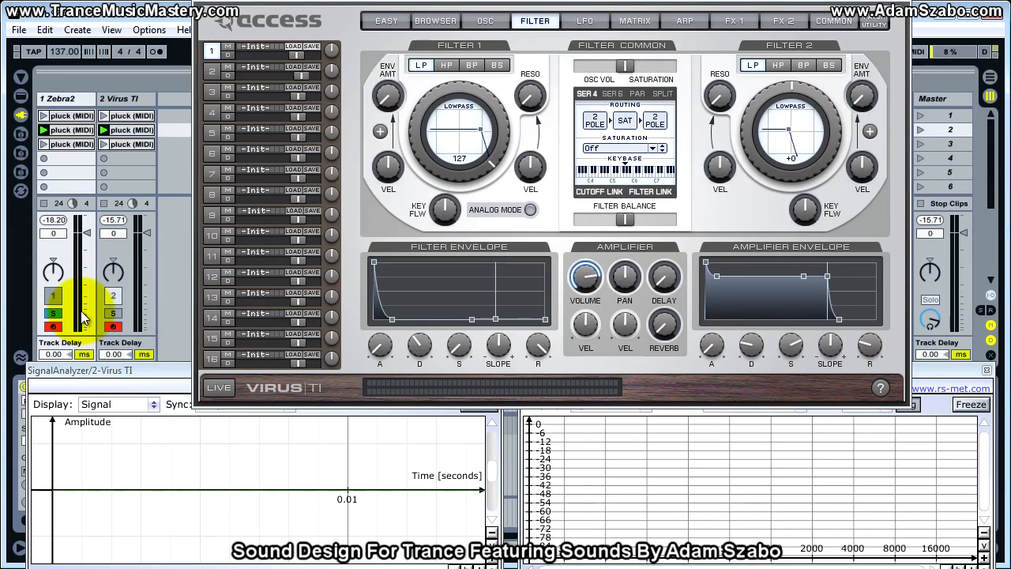
left_click(113, 313)
Lower the amplifier envelope's sustain and compare the Virus TI with Zebra2 by alternating the soloed track.
left_click_drag(790, 350, 789, 378)
left_click(53, 313)
left_click(113, 312)
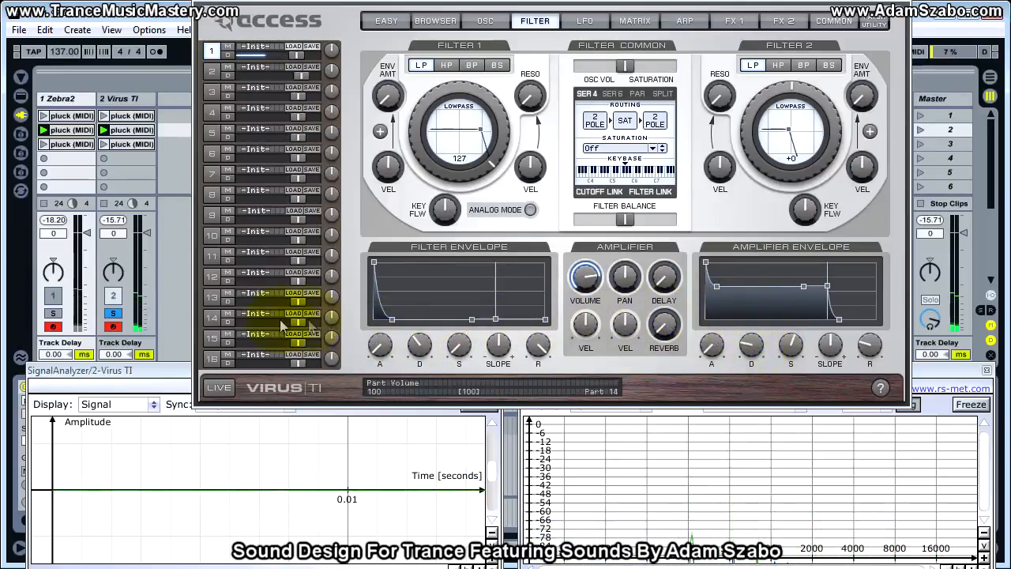
left_click(53, 313)
left_click(113, 313)
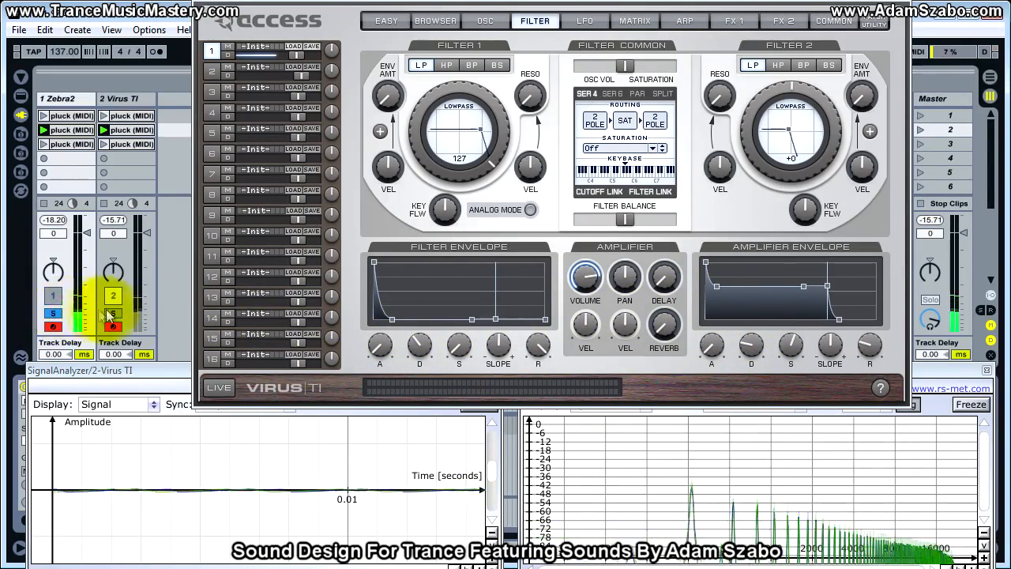
Set the Virus patch volume to 116 and check its loudness against the soloed Zebra2 track.
left_click(591, 274)
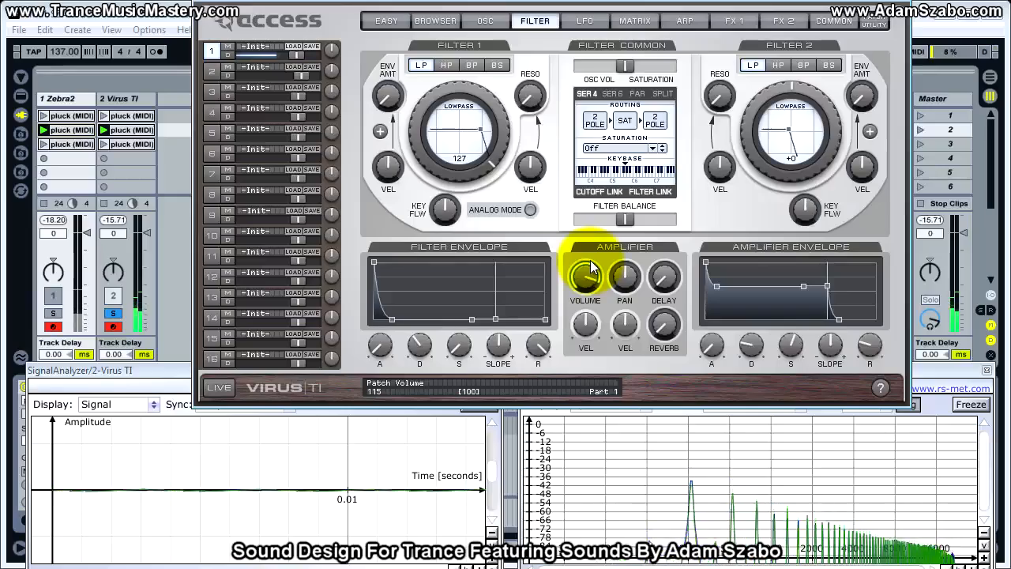
left_click_drag(590, 253, 590, 242)
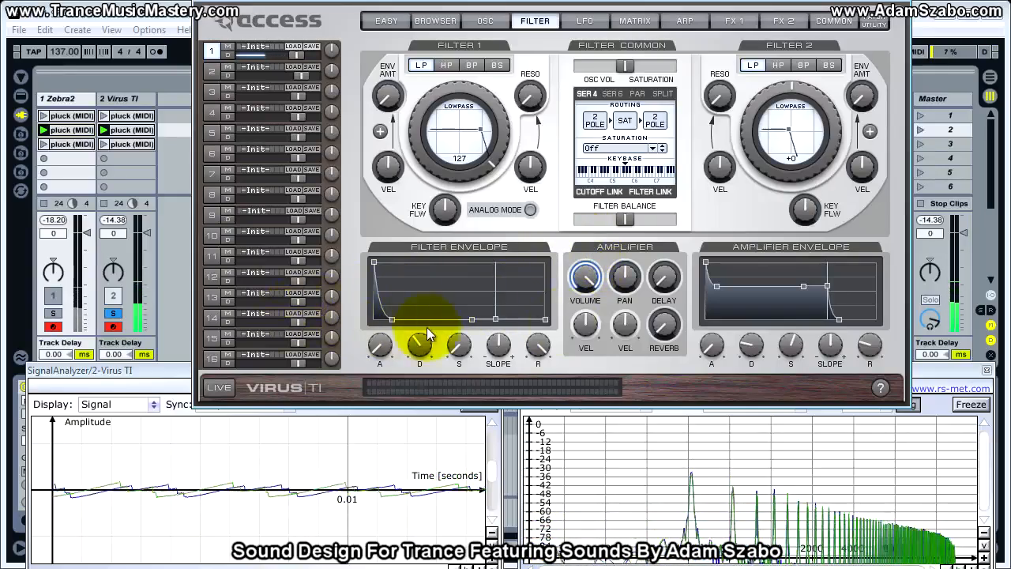
left_click(589, 285)
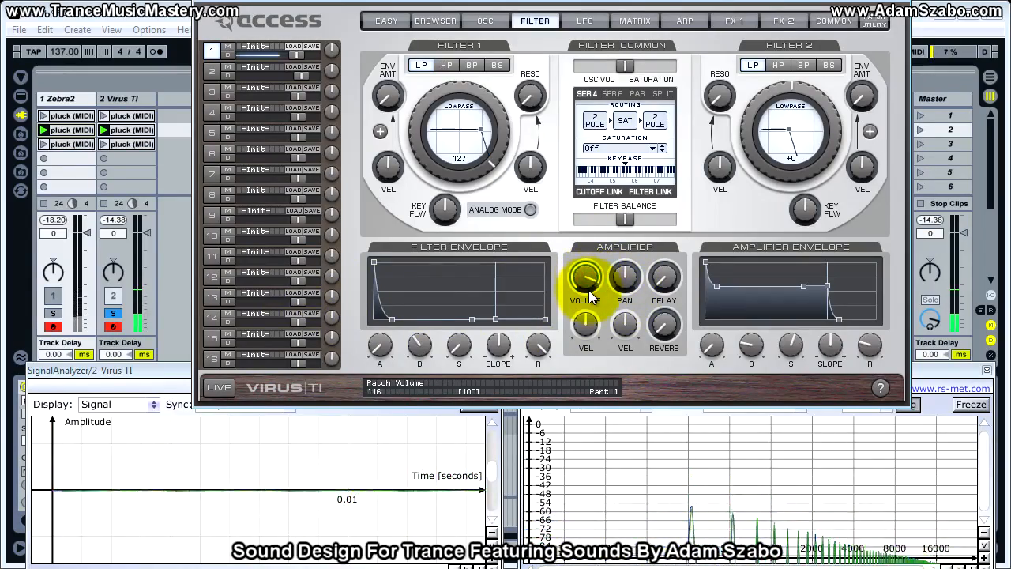
left_click(54, 313)
left_click(122, 314)
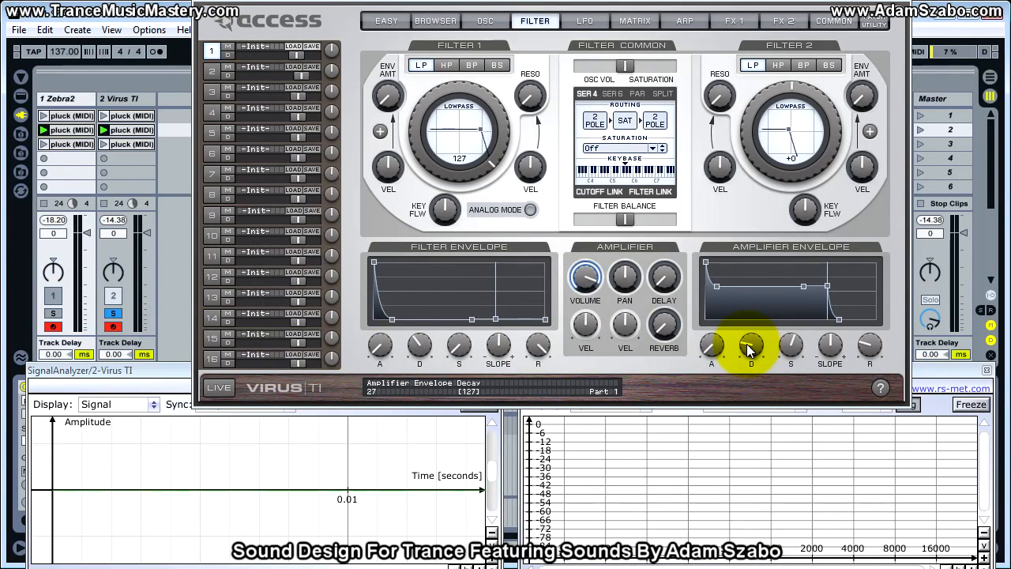
Lengthen the amplifier envelope's decay and compare the pluck with the soloed Zebra2 track.
left_click_drag(746, 346, 745, 324)
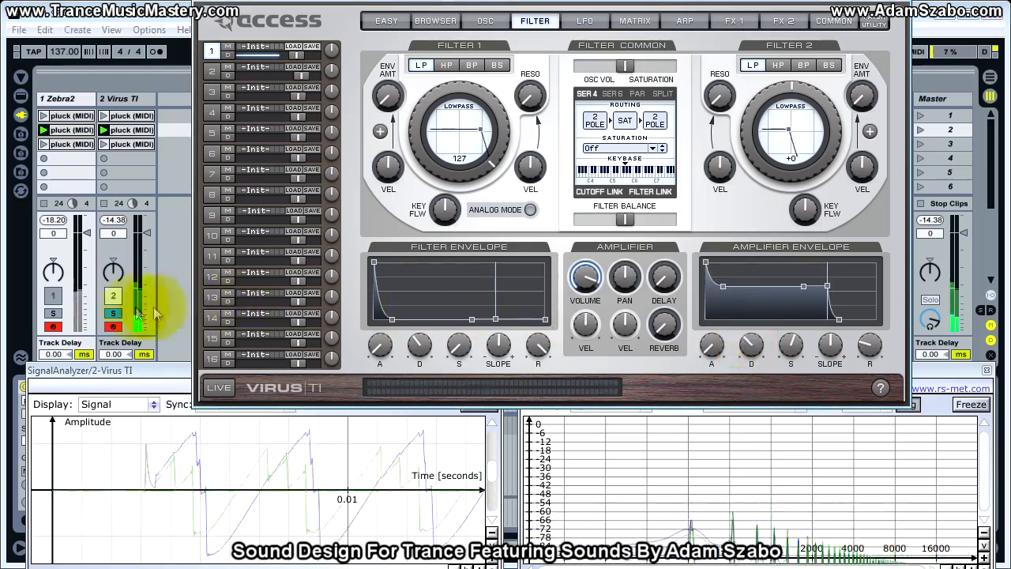
left_click(53, 314)
left_click(52, 314)
left_click(114, 314)
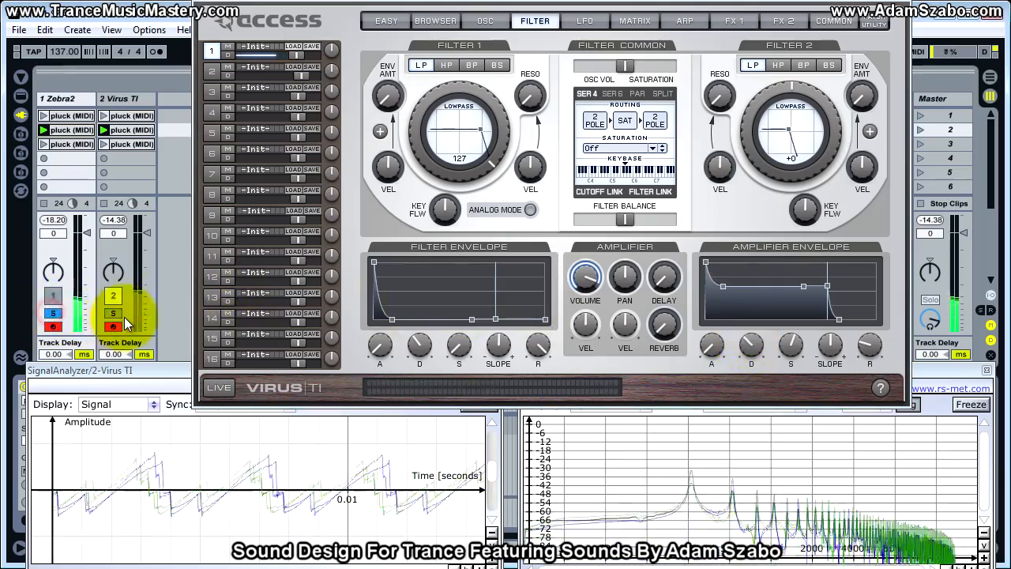
left_click(117, 314)
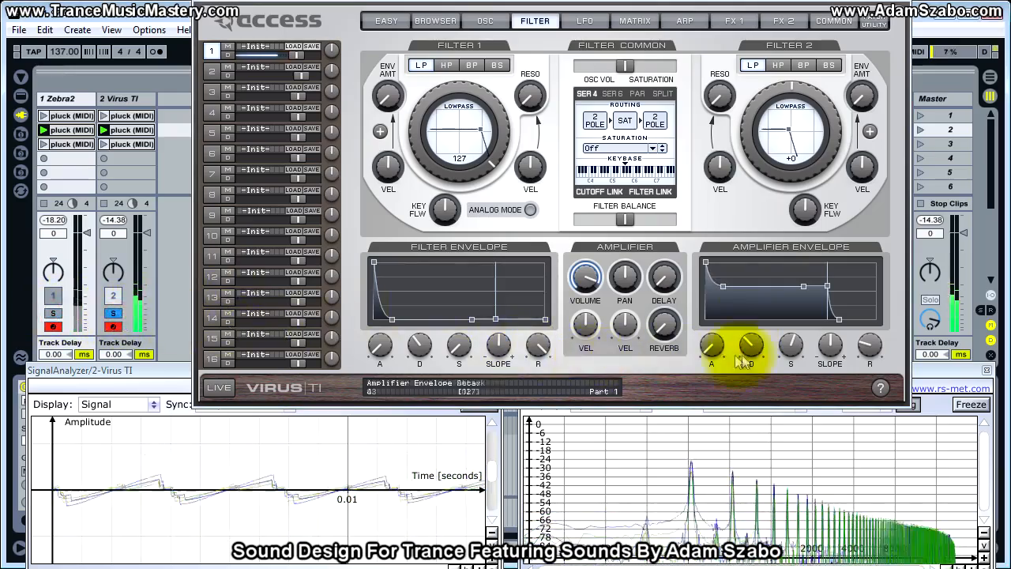
Lengthen the amplifier envelope's decay a touch further and alternate the soloed track between Virus TI and Zebra2.
left_click_drag(752, 348, 753, 346)
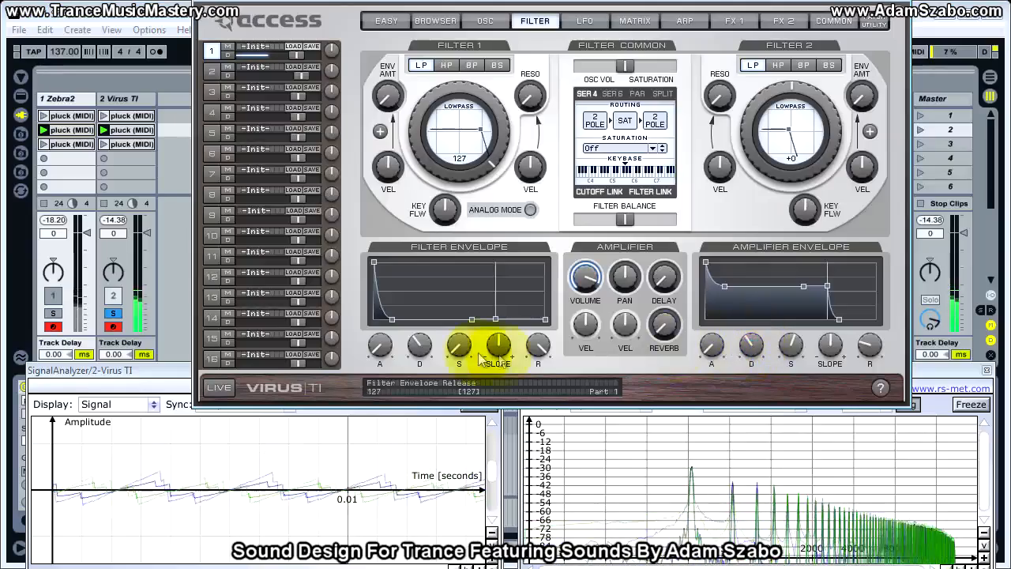
left_click(55, 315)
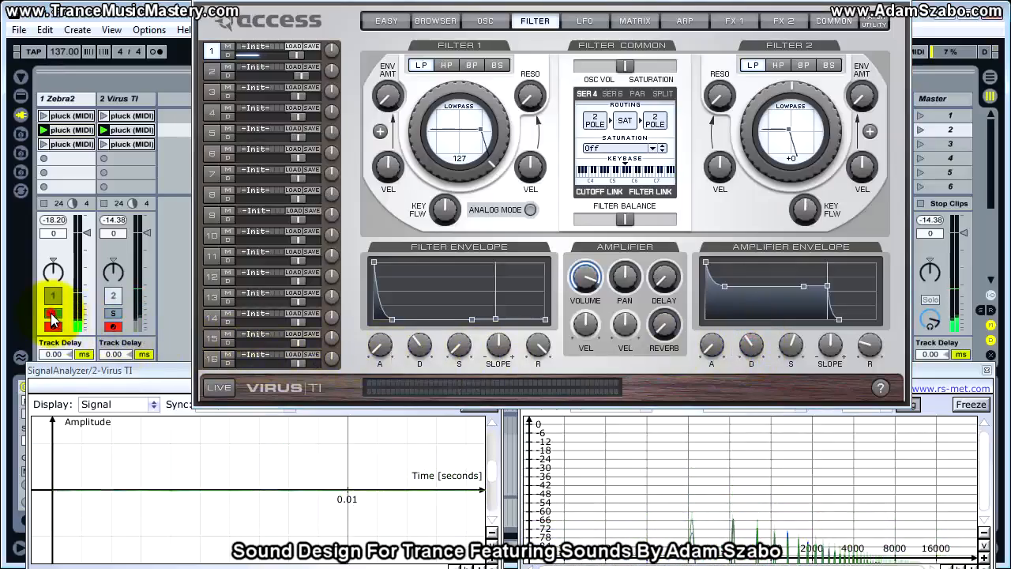
left_click(114, 314)
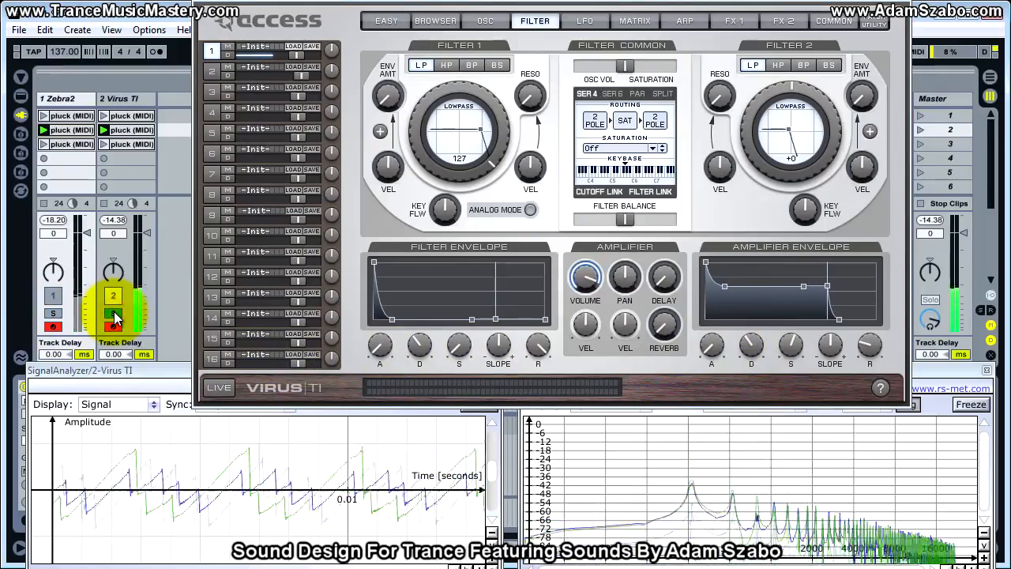
left_click(57, 314)
left_click(55, 314)
left_click(114, 314)
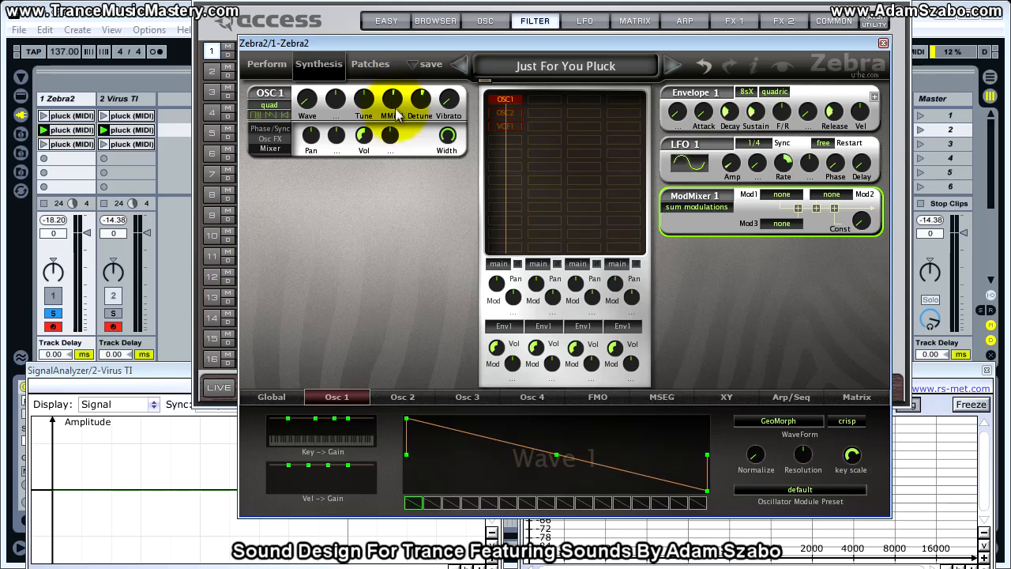
Assign Env2 as Mod1 and Lfo1 as Mod2 in Zebra2's ModMixer 1.
left_click(779, 203)
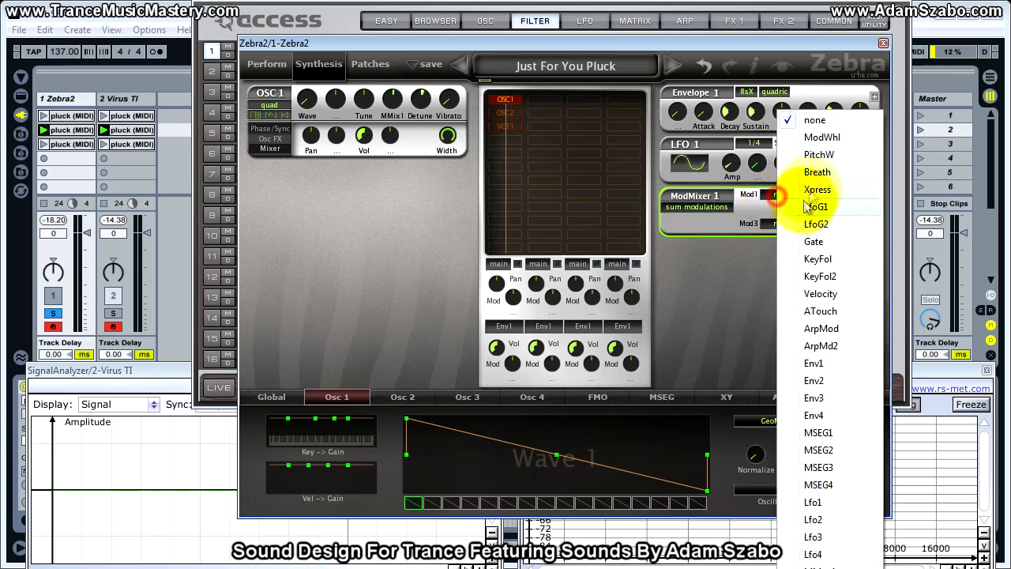
left_click(809, 383)
left_click(832, 245)
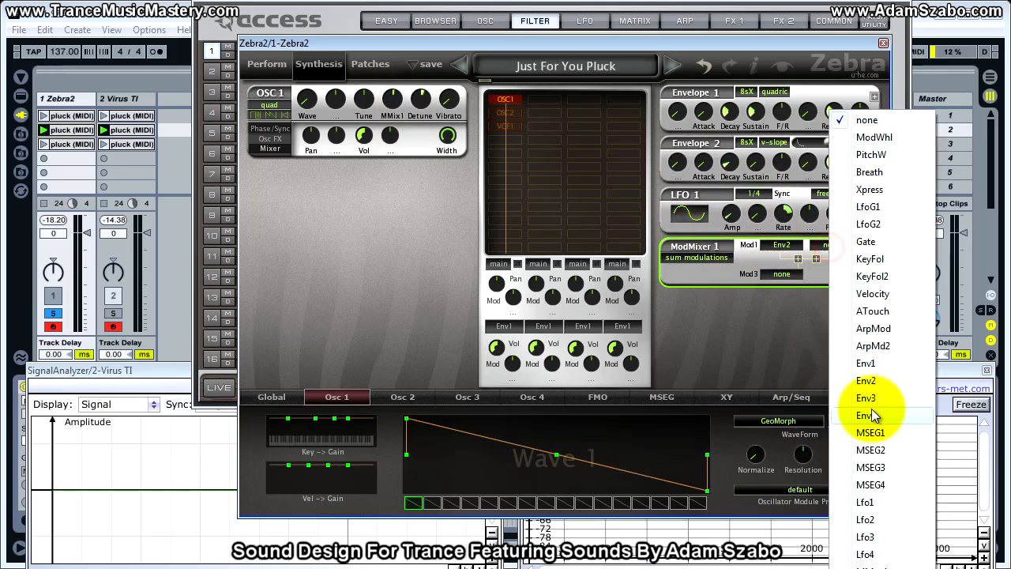
left_click(875, 505)
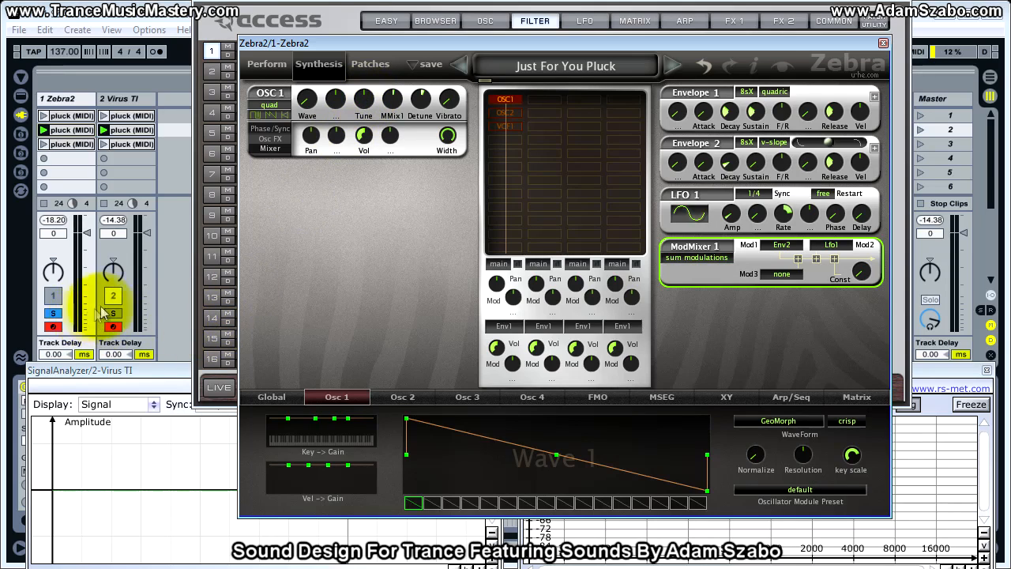
Set ModMixer 1's Mod1 source to none to hear the Lfo1 modulation alone.
left_click(786, 253)
left_click(744, 253)
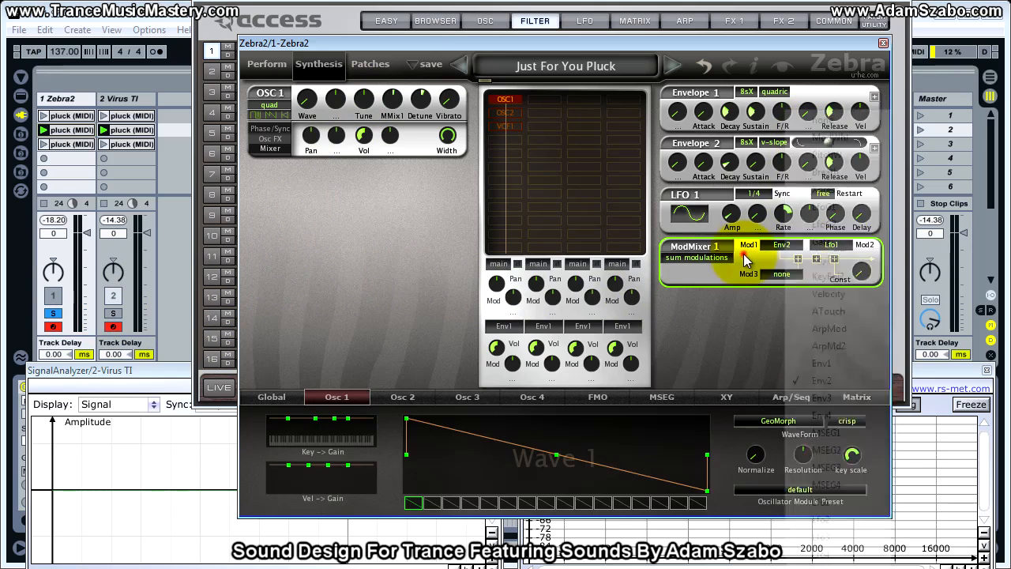
left_click(786, 251)
left_click(846, 120)
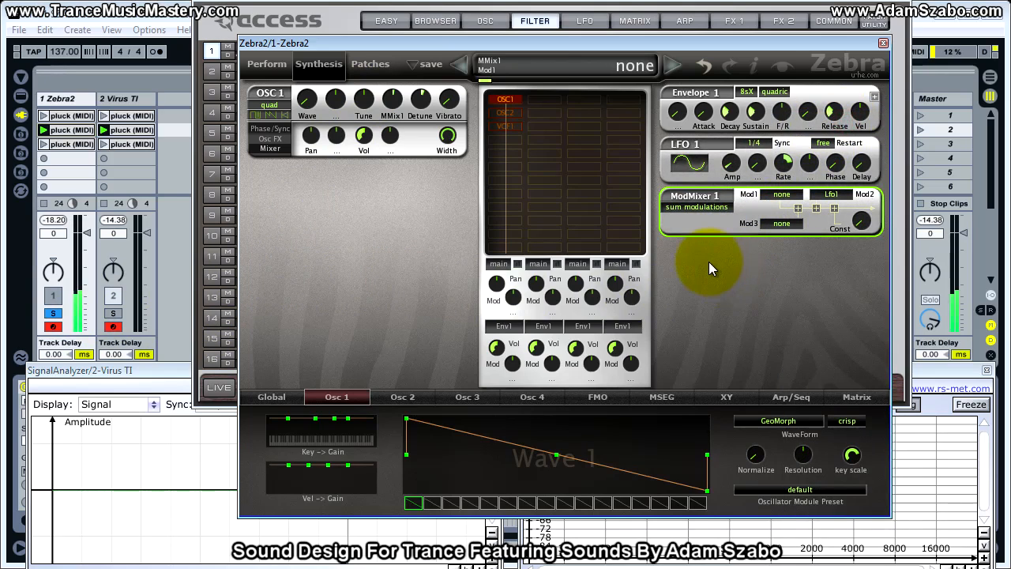
Switch ModMixer 1's Mod2 source to none and back to Lfo1 to hear what the LFO contributes.
left_click(837, 197)
left_click(873, 120)
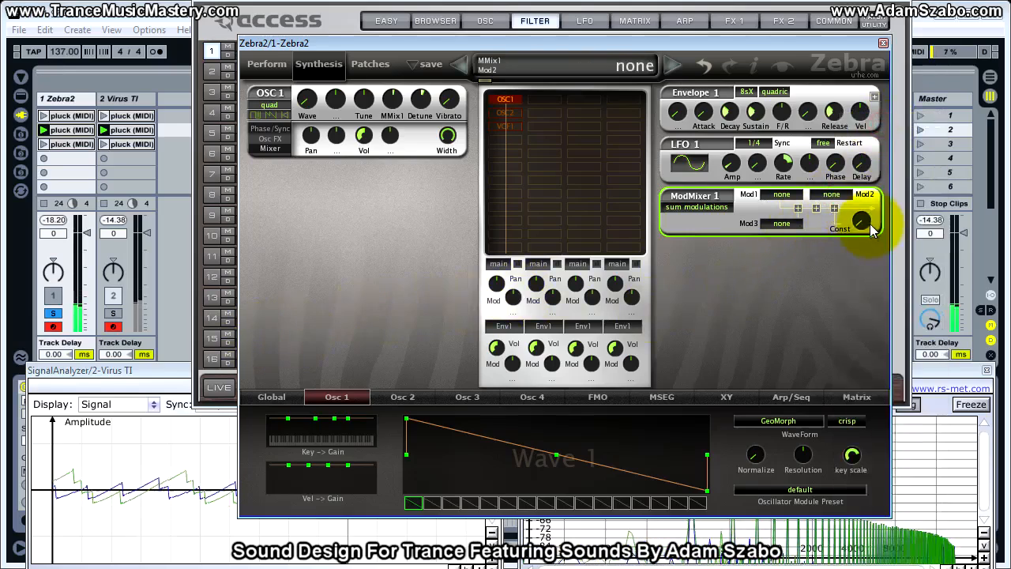
left_click(833, 196)
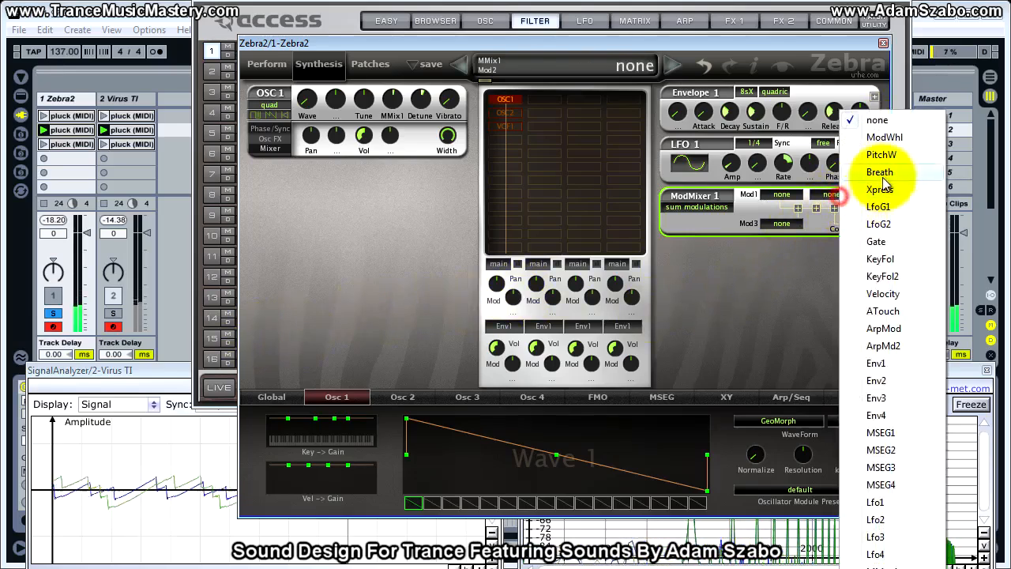
left_click(878, 501)
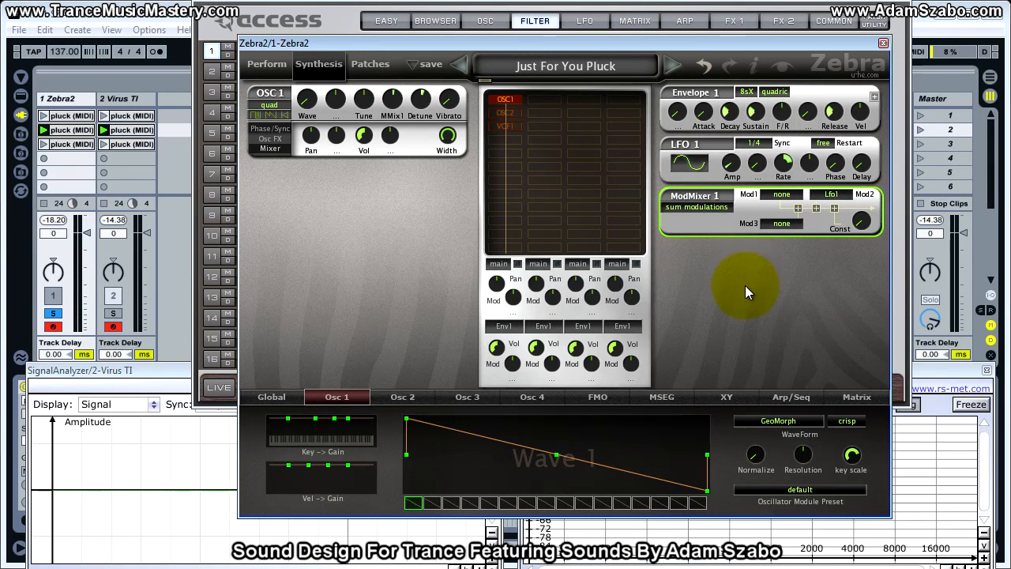
Assign Env2 as ModMixer 1's Mod1 source and set Mod2 to none to hear the envelope modulation alone.
left_click(781, 193)
left_click(838, 377)
left_click(860, 245)
left_click(882, 120)
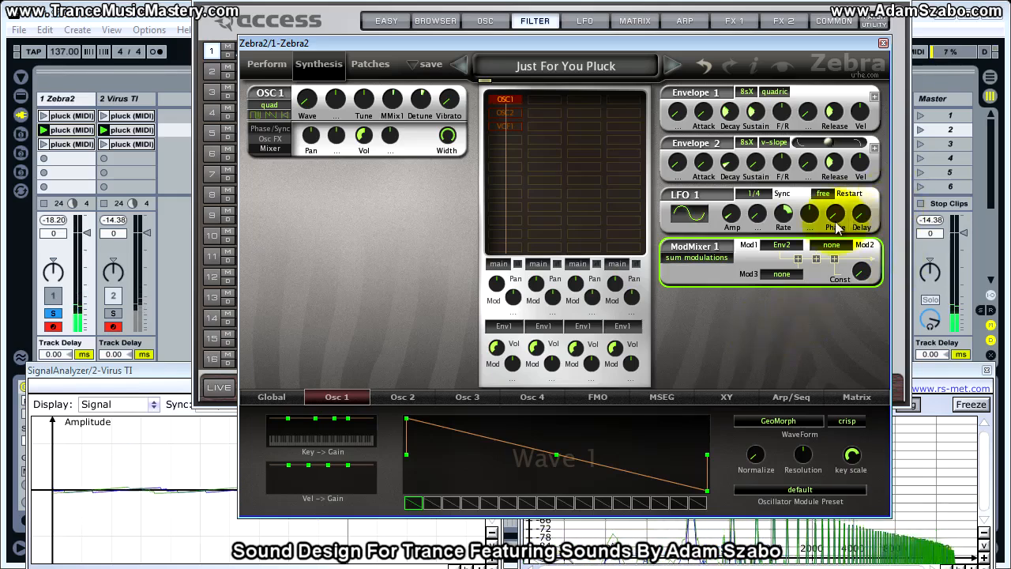
Switch ModMixer 1's Mod1 source to none and back to Env2 to hear what the envelope contributes.
left_click(777, 247)
left_click(807, 119)
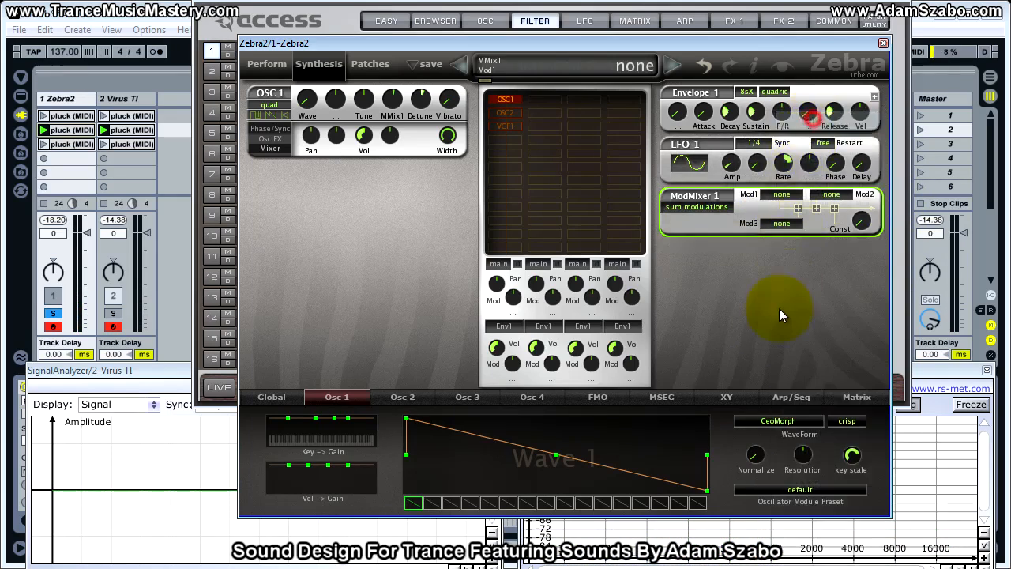
left_click(788, 202)
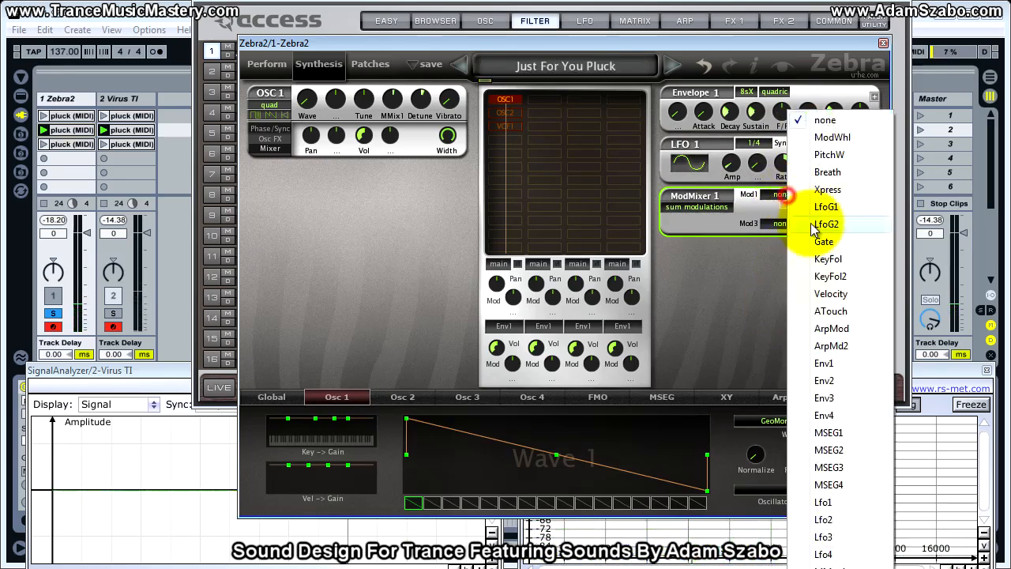
left_click(822, 375)
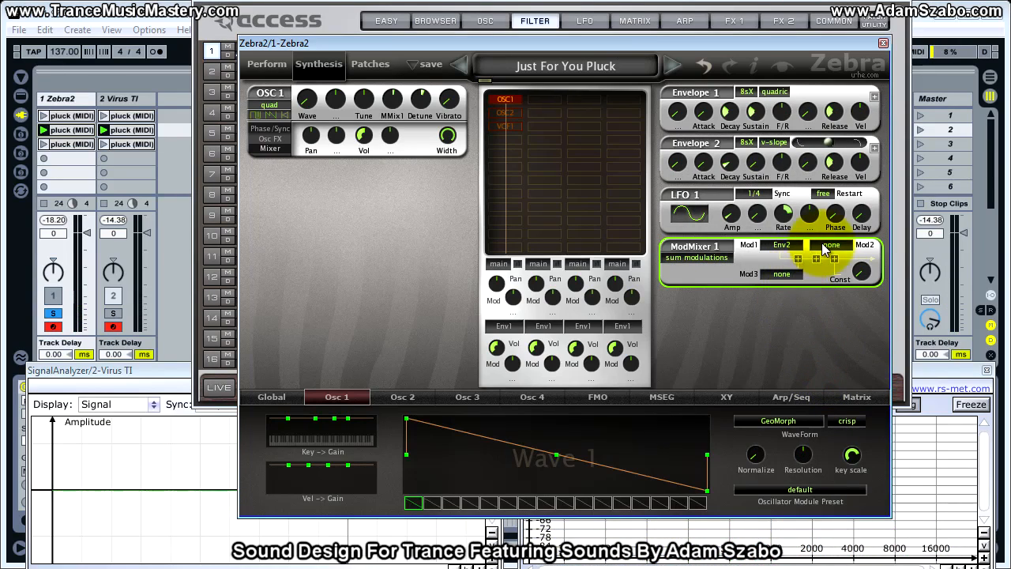
left_click(823, 244)
left_click(790, 323)
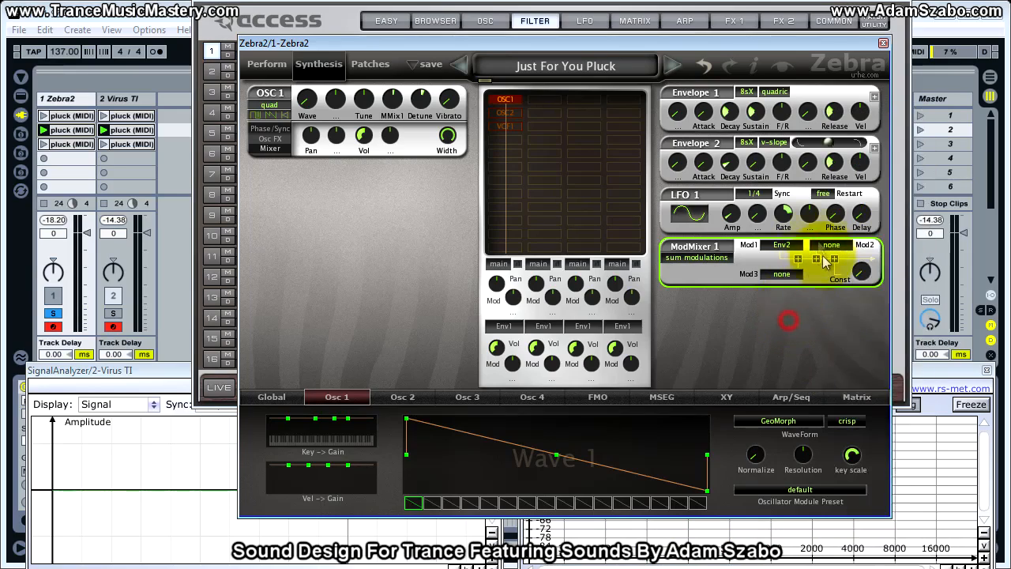
Show the Virus TI's LFO section and check Envelope 2 in Zebra2 for reference.
left_click(509, 36)
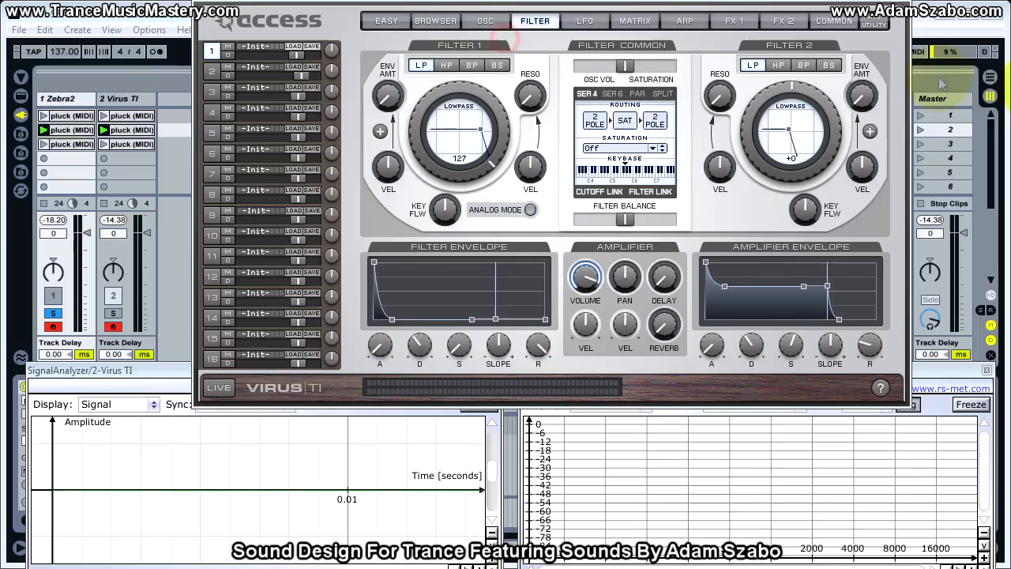
left_click(593, 23)
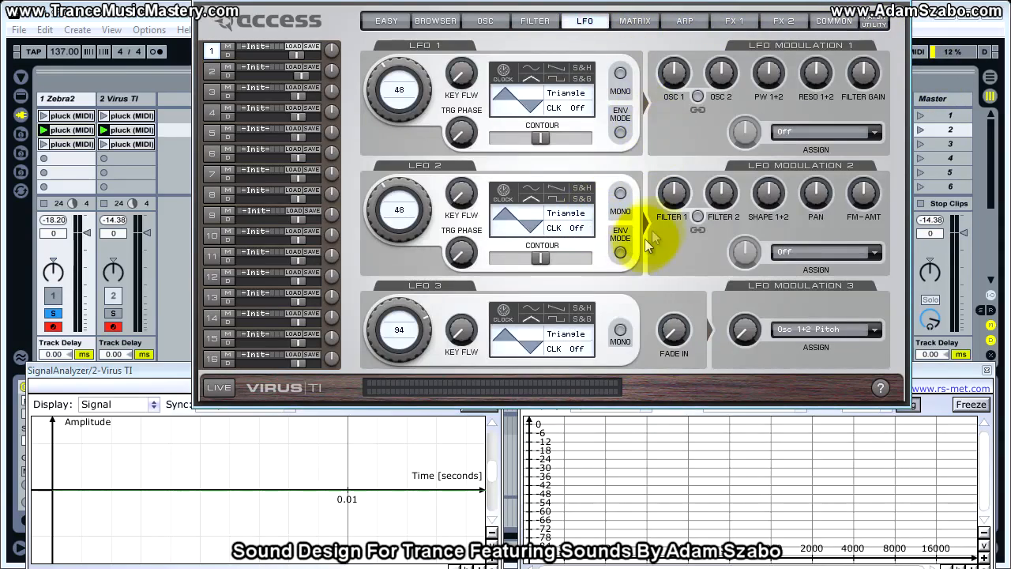
left_click_drag(411, 83, 383, 83)
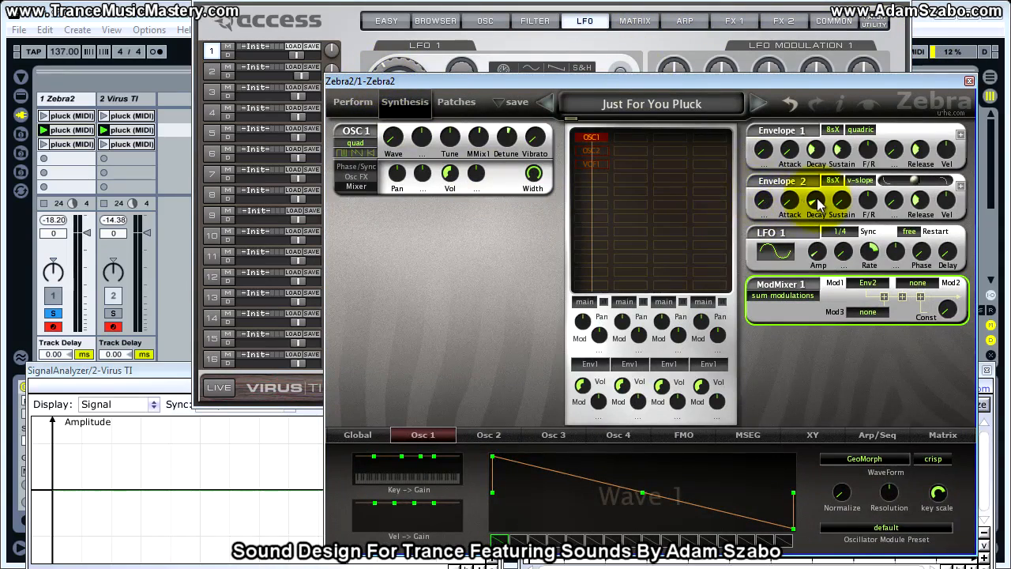
left_click(647, 32)
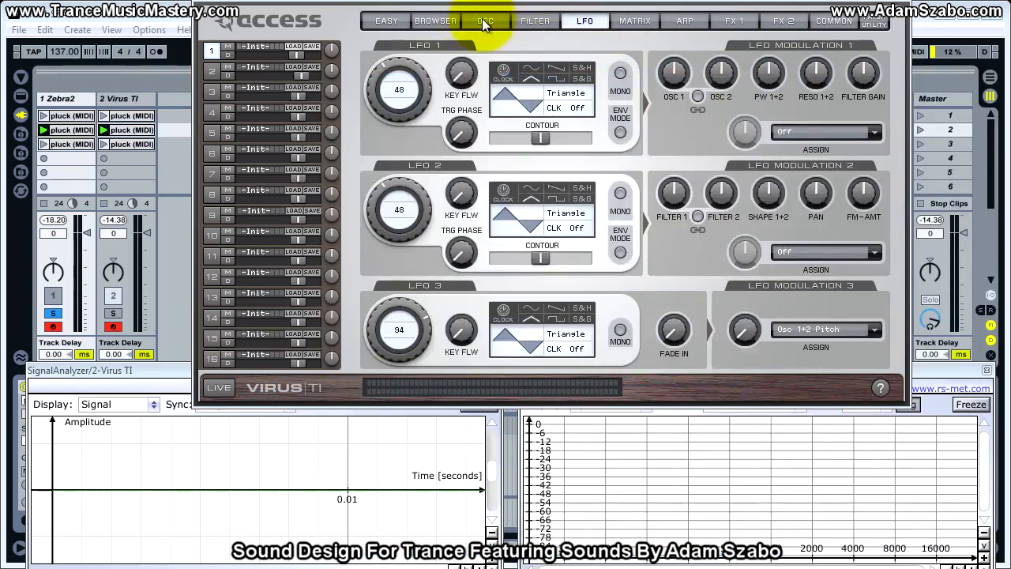
Set LFO 1 on the Virus TI to the Sawtooth waveform and enable its Env Mode.
left_click(444, 22)
left_click(485, 21)
left_click(535, 20)
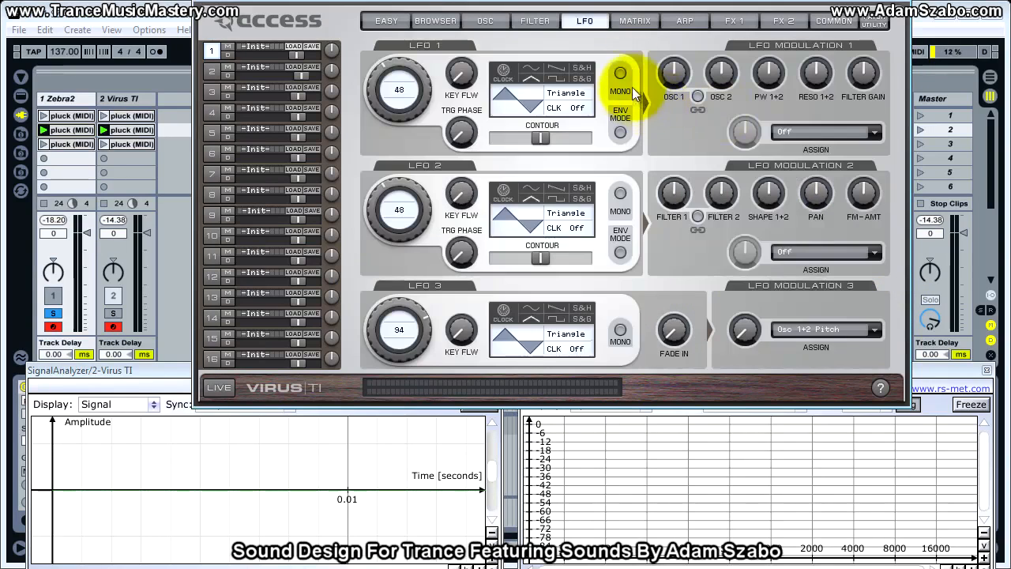
left_click(585, 20)
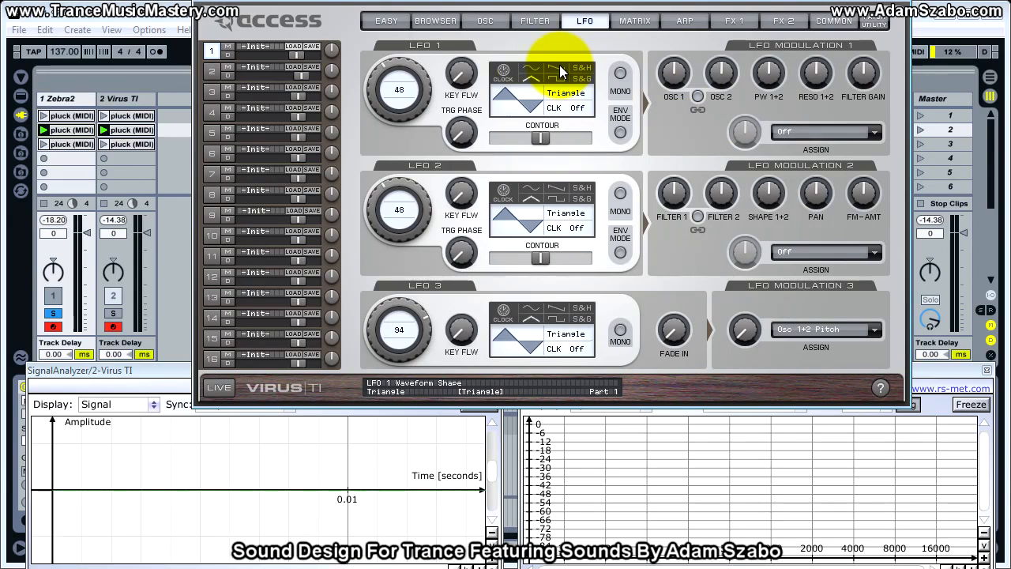
left_click(560, 68)
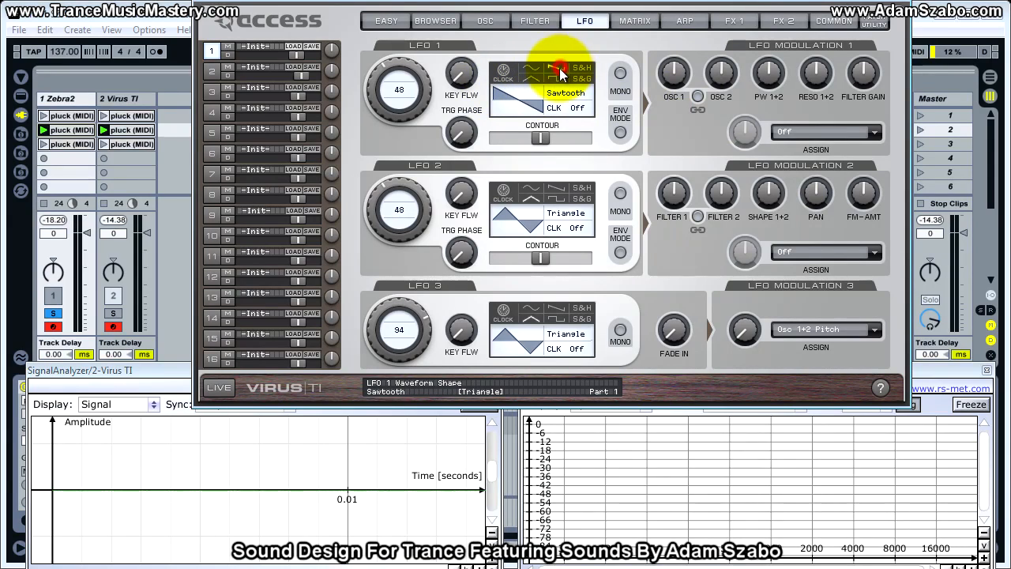
left_click(620, 135)
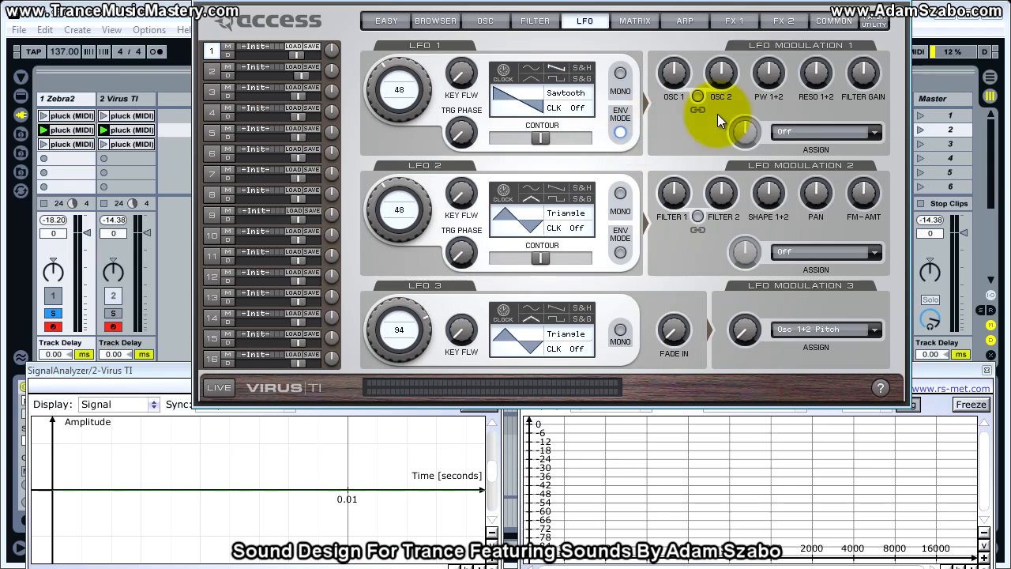
Link LFO 1's Osc 1 and Osc 2 modulation amounts, set them to +62.5 %, and solo the Virus TI track.
left_click_drag(721, 86, 675, 48)
left_click(699, 96)
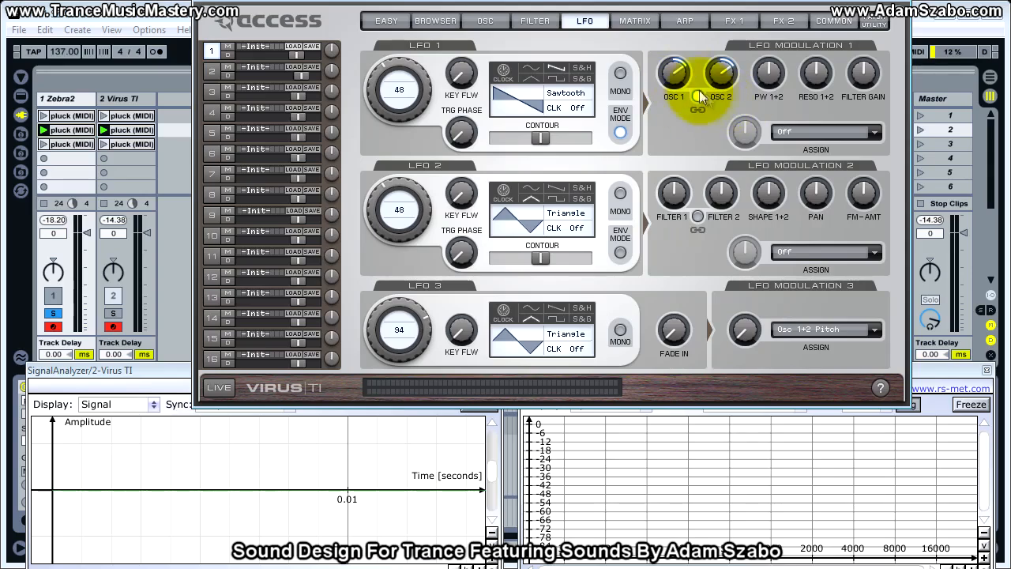
left_click_drag(677, 79, 667, 49)
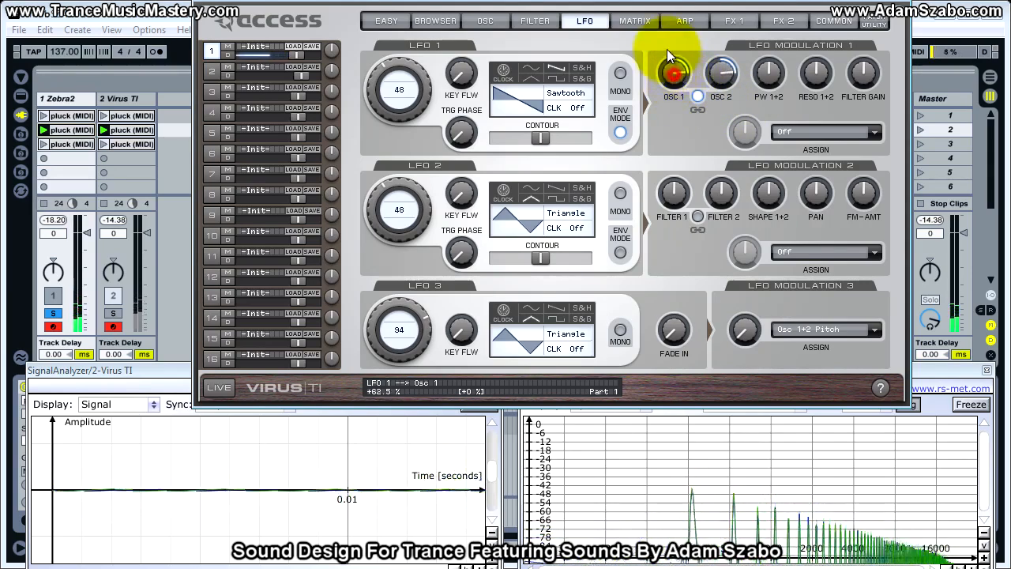
left_click(111, 313)
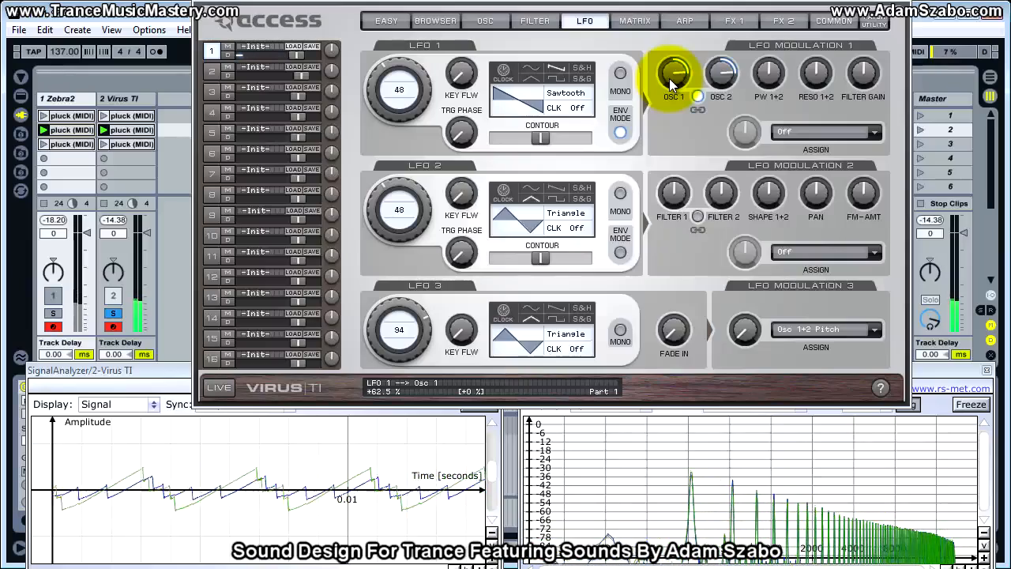
Try different LFO 1 amounts on the linked oscillators, lower them, and compare by soloing Zebra2 and the Virus TI in turn.
left_click(698, 95)
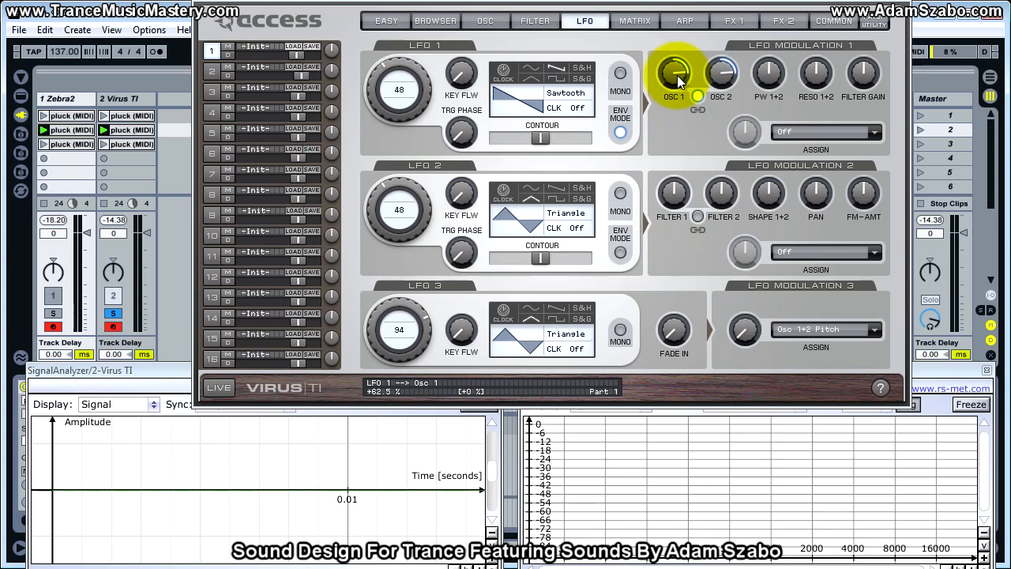
left_click(678, 82)
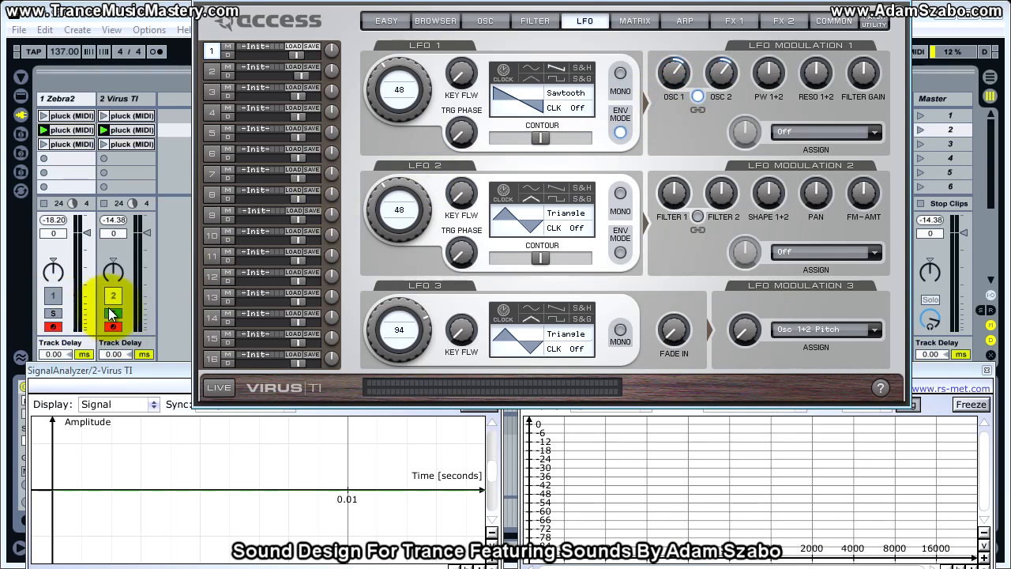
left_click(672, 70)
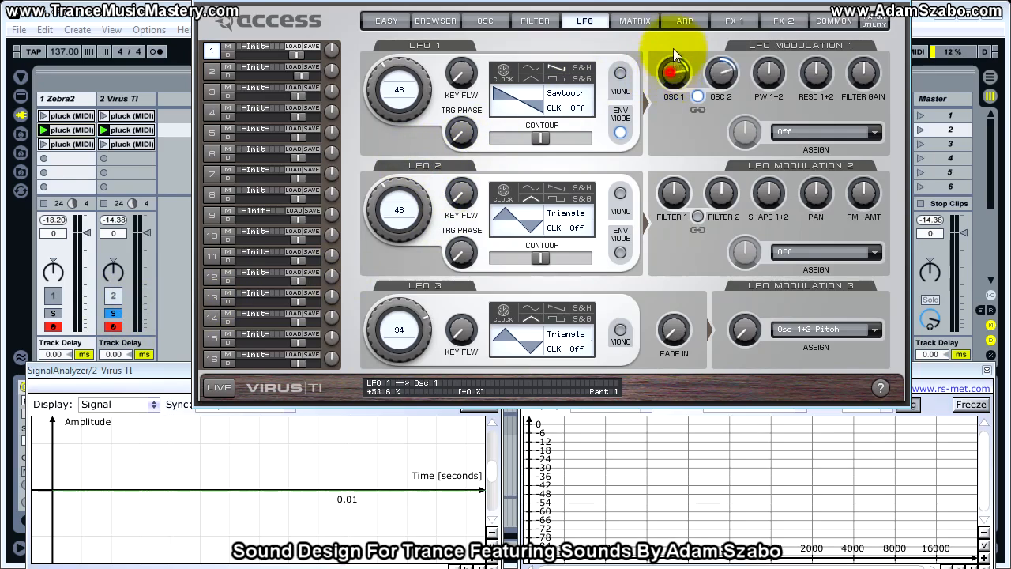
left_click_drag(670, 52, 672, 101)
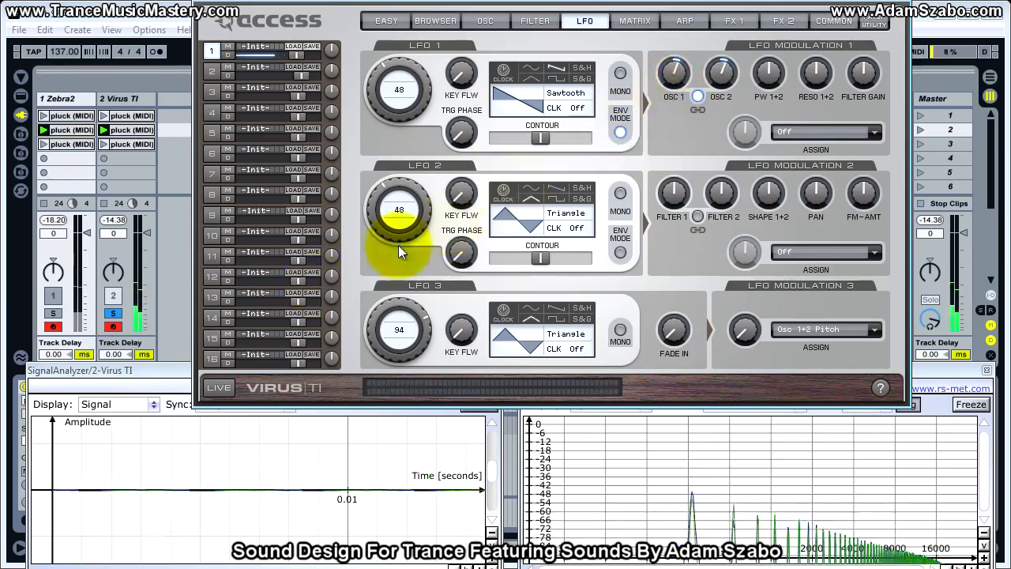
left_click(52, 312)
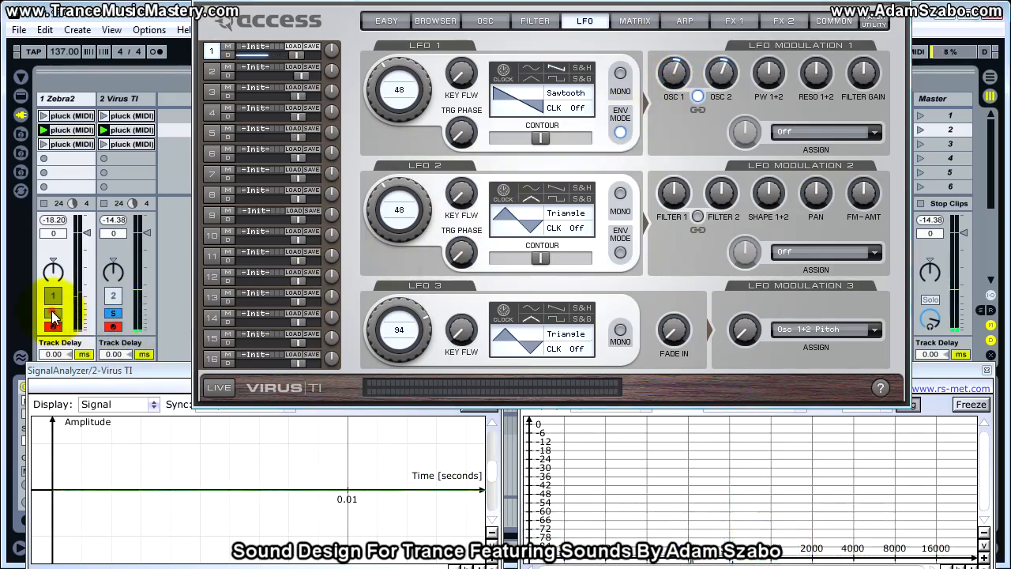
left_click(112, 315)
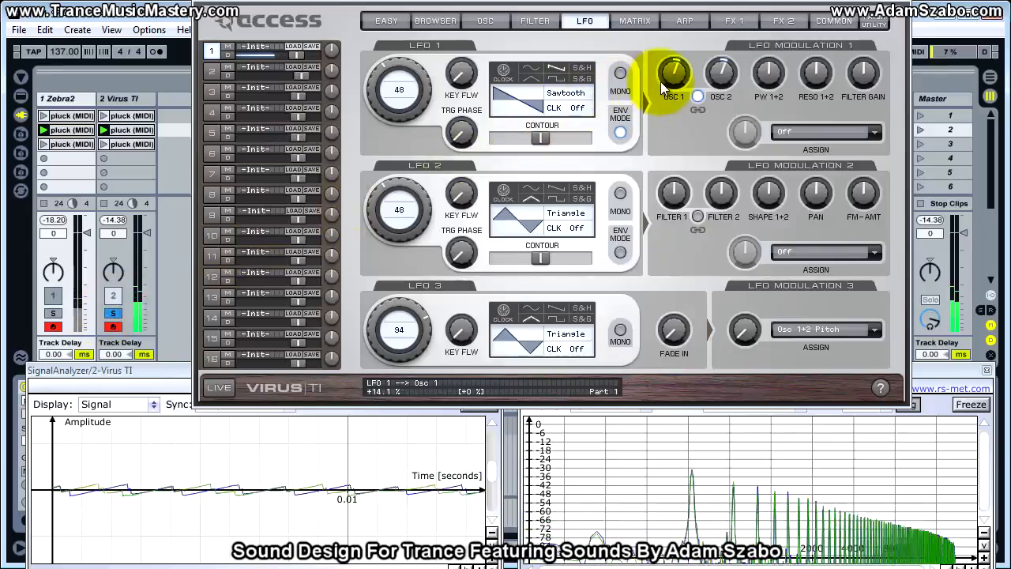
Try LFO 1's linked oscillator amount at +18.8 %, then slightly lower, comparing each against the Zebra2 track.
left_click_drag(671, 75, 668, 79)
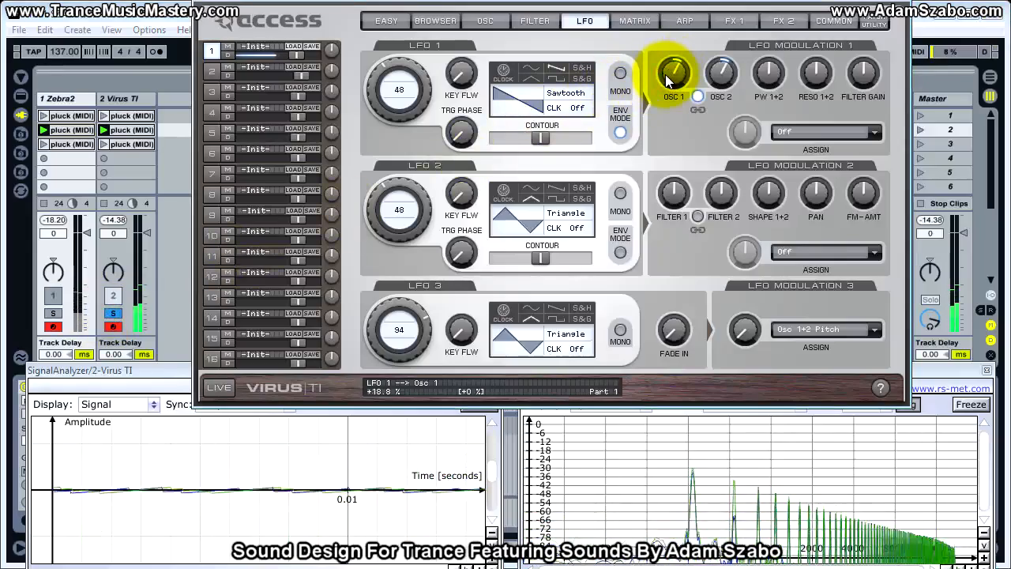
left_click(53, 313)
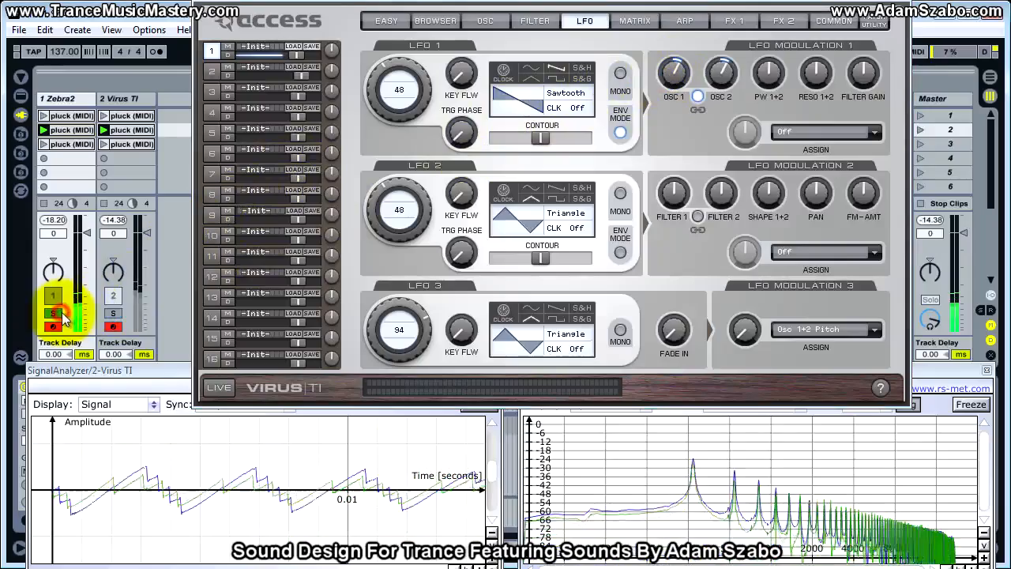
left_click(111, 315)
left_click_drag(673, 74, 678, 76)
left_click(53, 314)
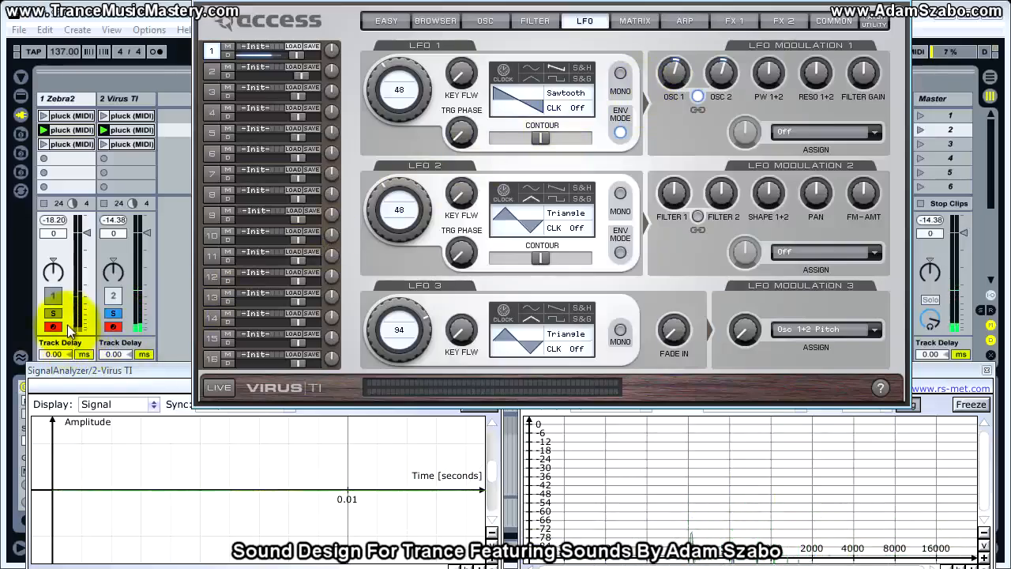
left_click(112, 315)
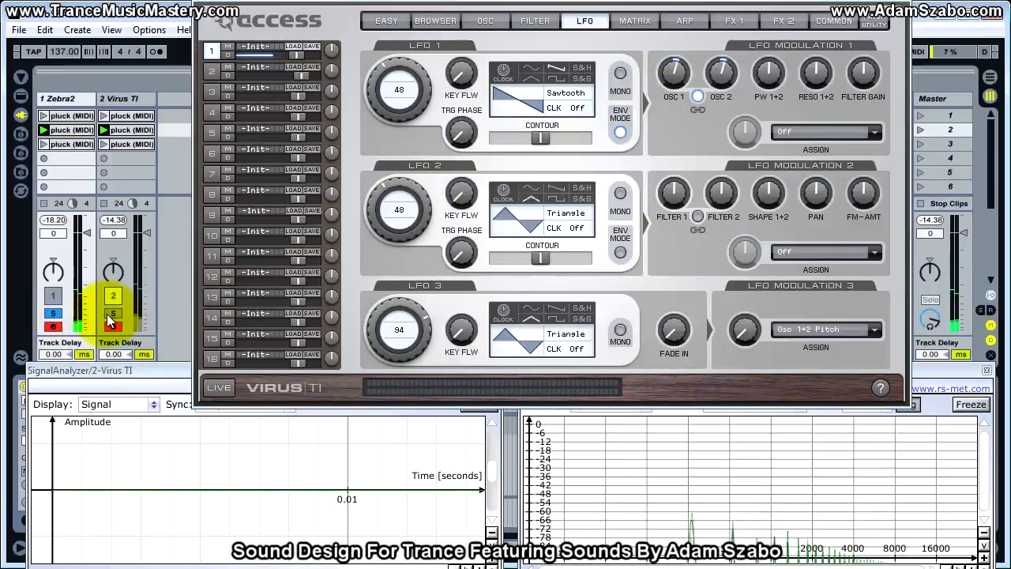
left_click(53, 314)
Fine-tune LFO 1's linked oscillator amount and alternate solo between the Zebra2 and Virus TI tracks to compare the pluck attack.
left_click_drag(673, 74, 672, 69)
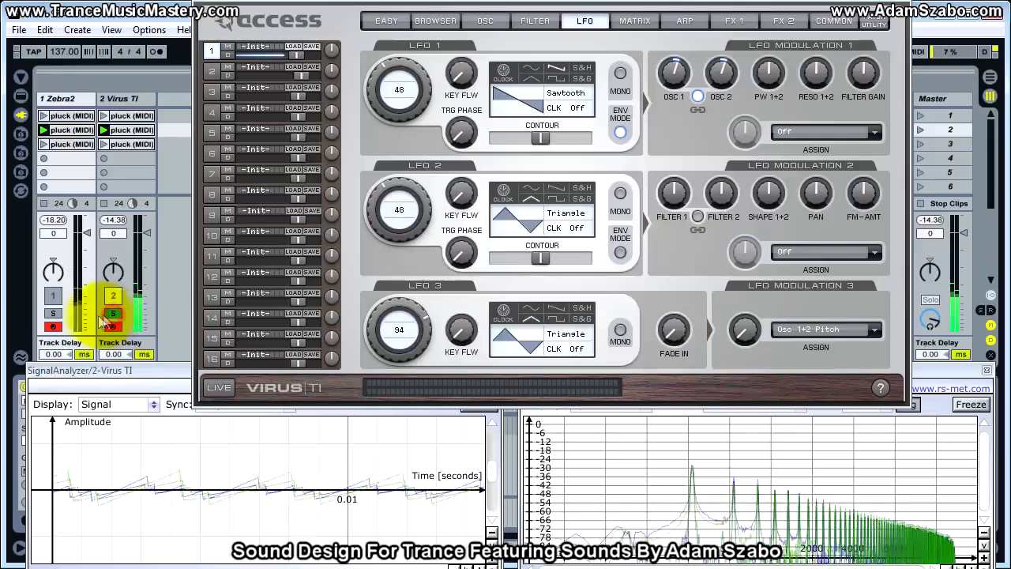
left_click(60, 313)
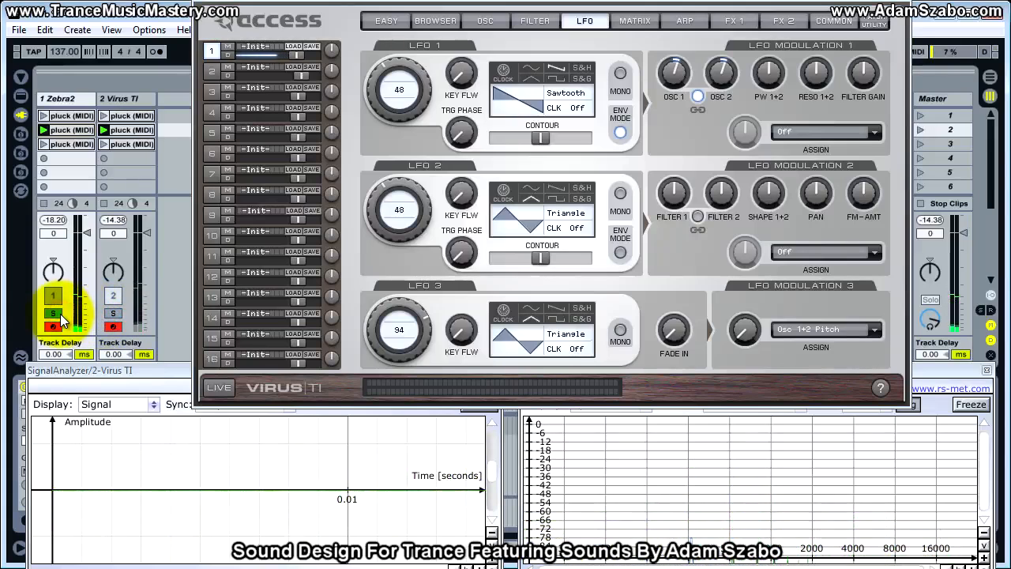
left_click(115, 314)
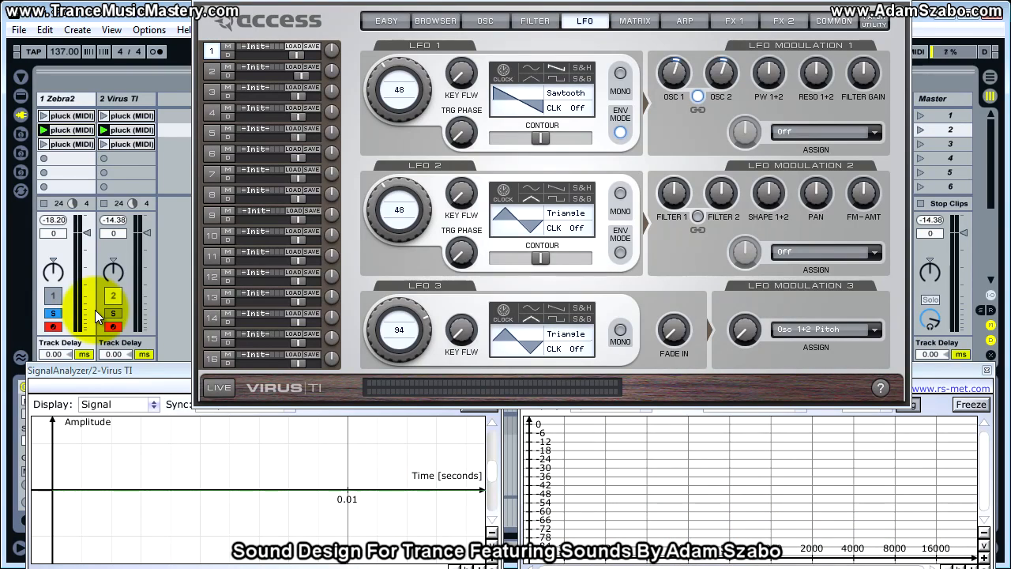
left_click(116, 312)
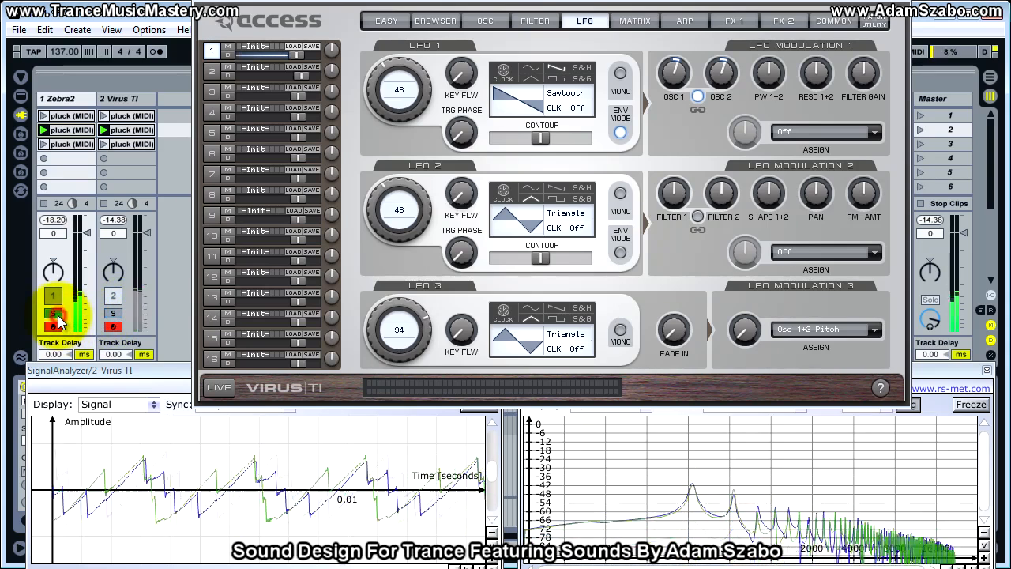
left_click(56, 316)
left_click(113, 313)
Reduce LFO 1's linked oscillator amount to +9.4 % and finally +6.3 %, comparing against the soloed Zebra2 track each time.
left_click_drag(676, 75, 677, 76)
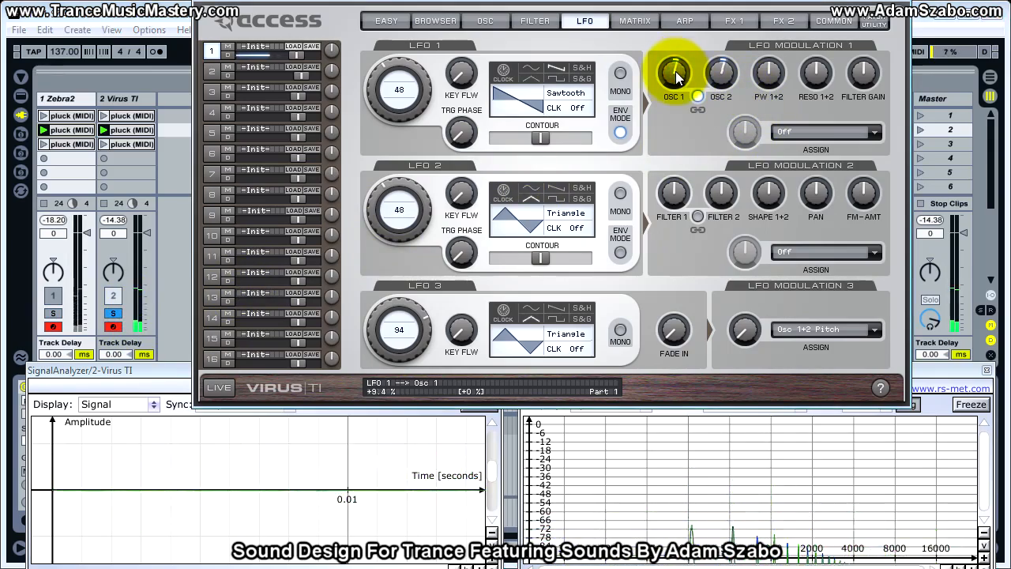
left_click(113, 313)
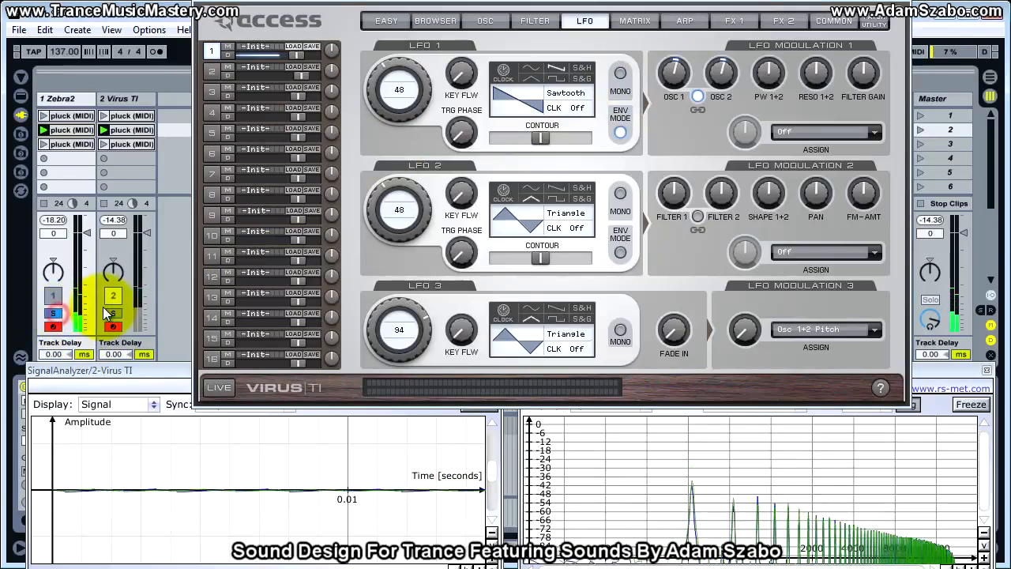
left_click(112, 313)
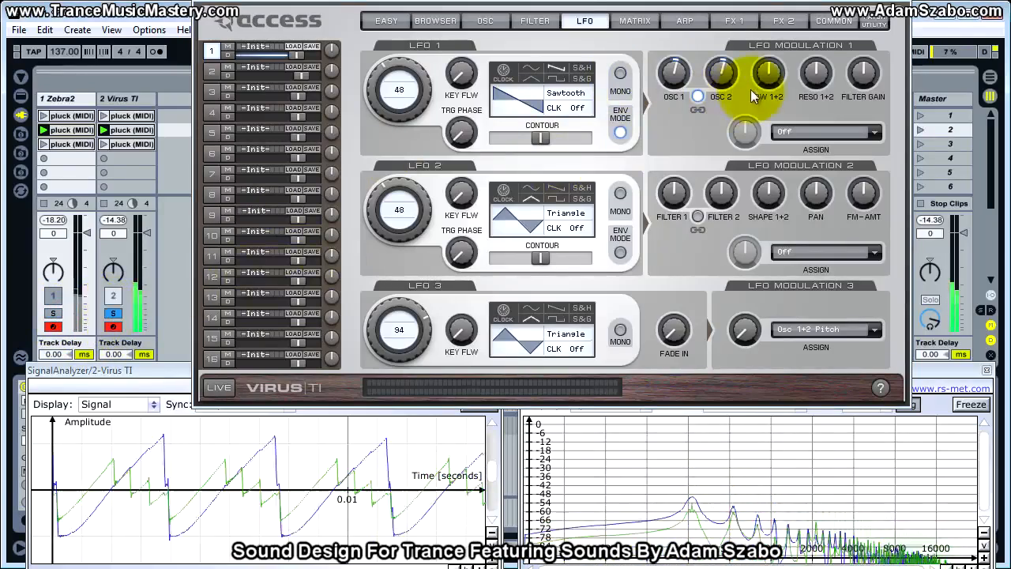
left_click_drag(681, 70, 682, 72)
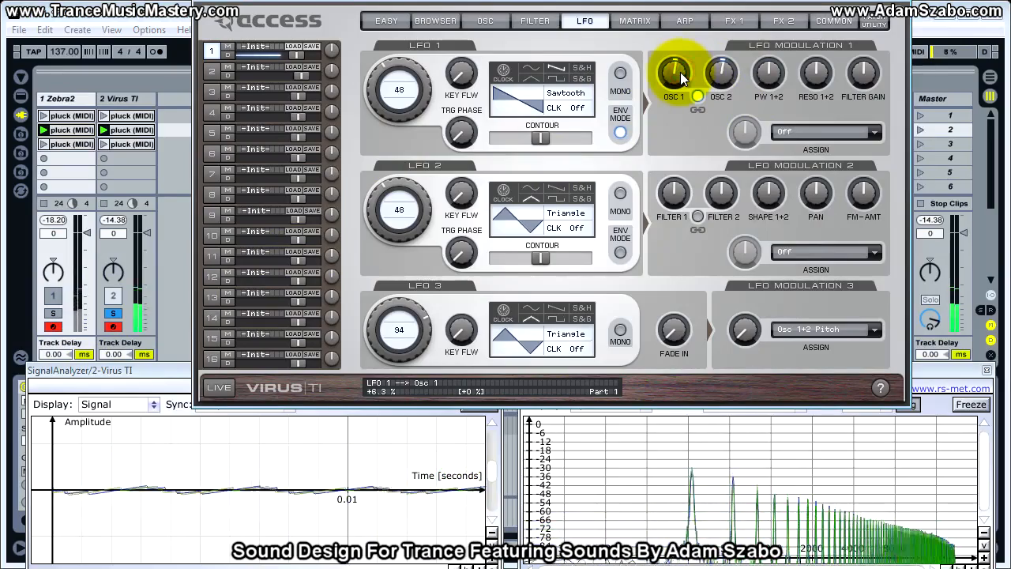
left_click(60, 315)
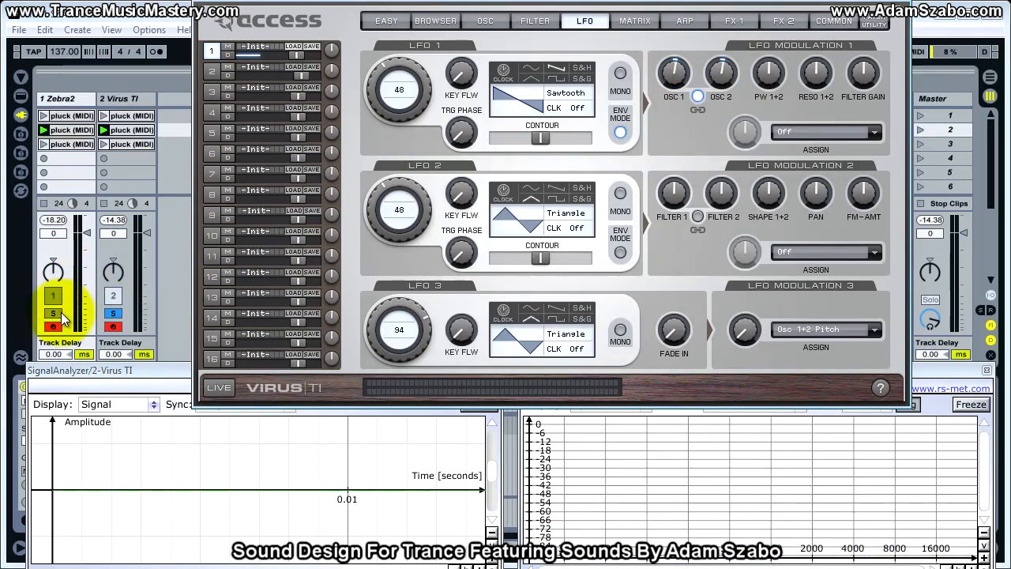
left_click(112, 313)
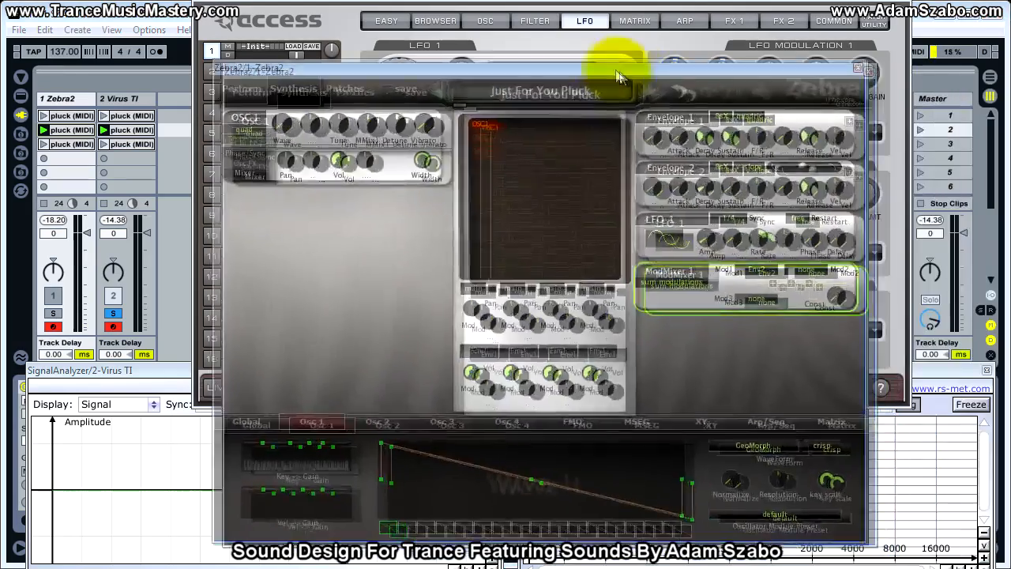
Set ModMixer 1's Mod2 source to Lfo1 and Mod1 to none in Zebra2 to isolate the LFO modulation.
left_click(822, 268)
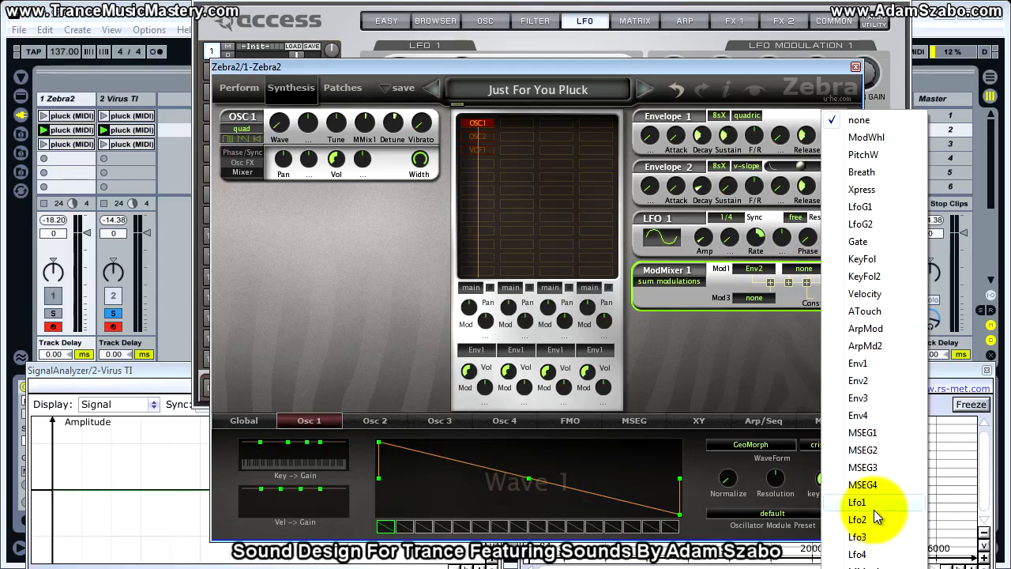
left_click(873, 503)
left_click(756, 267)
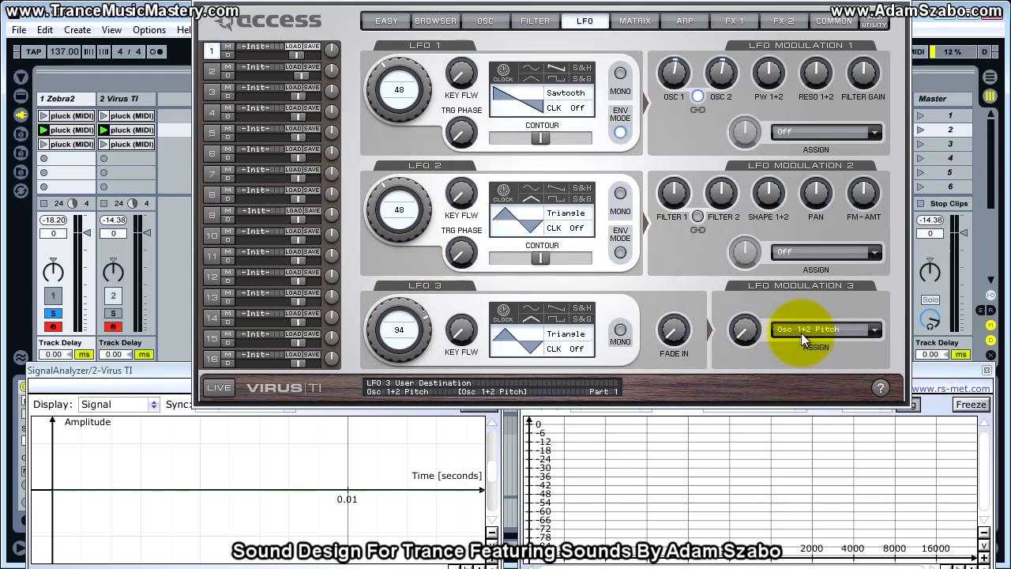
Raise the LFO 3 modulation amount on Osc 1+2 Pitch in the Virus TI.
left_click(113, 313)
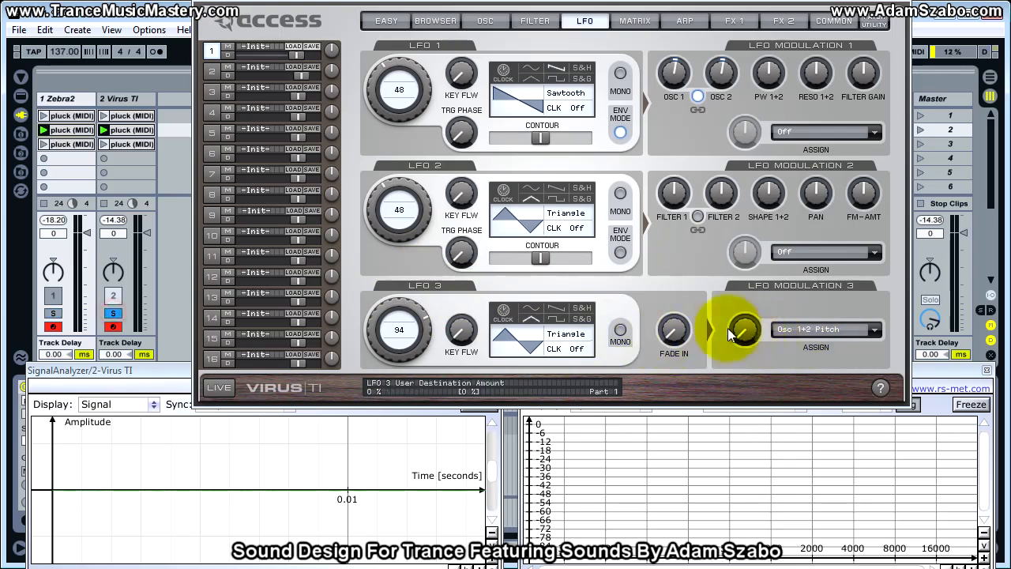
left_click_drag(744, 332, 729, 274)
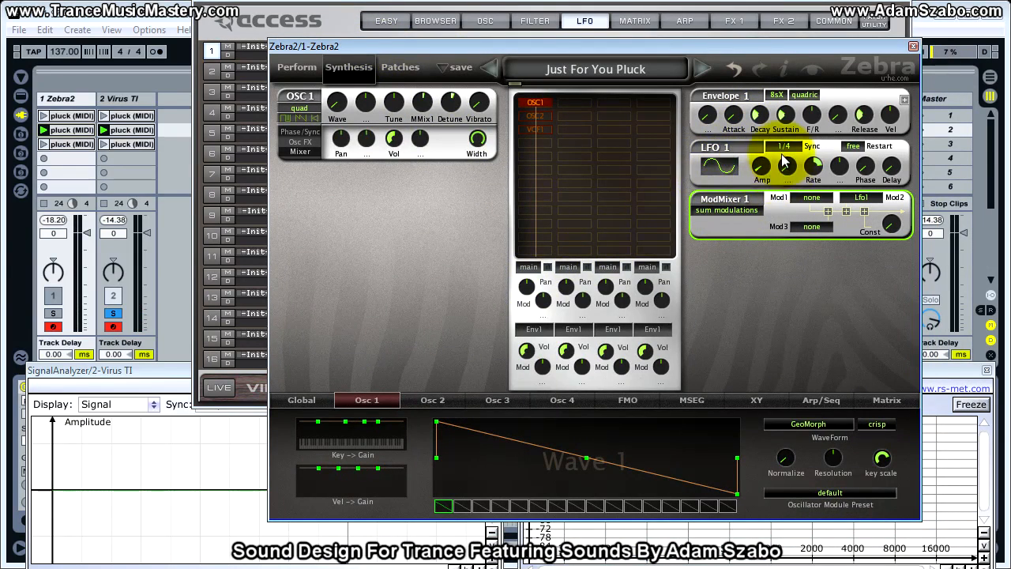
Sync the Virus TI's LFO 3 to the clock and set its divider to 1/4, like Zebra2's LFO 1.
left_click(811, 164)
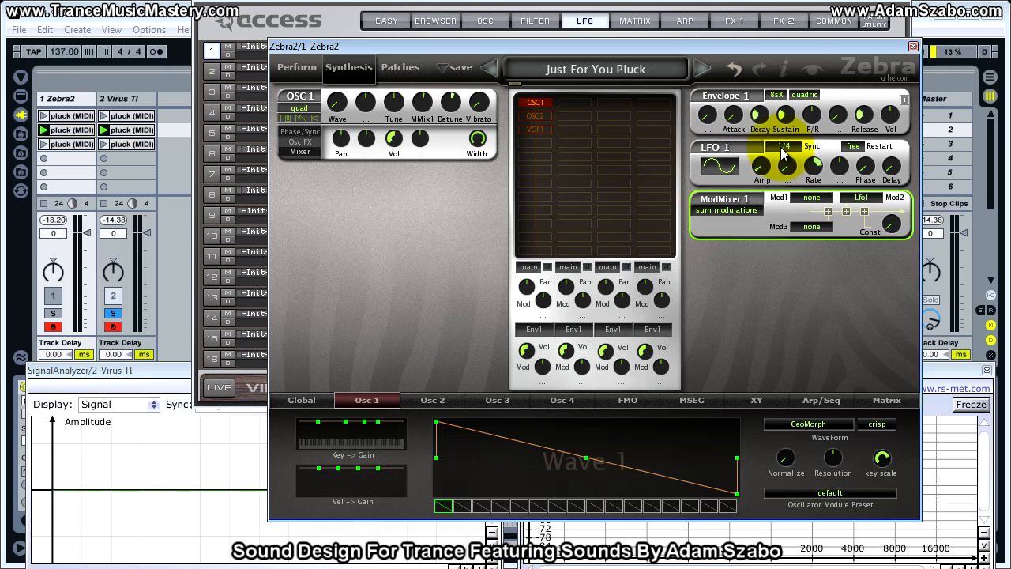
left_click_drag(688, 46, 1010, 71)
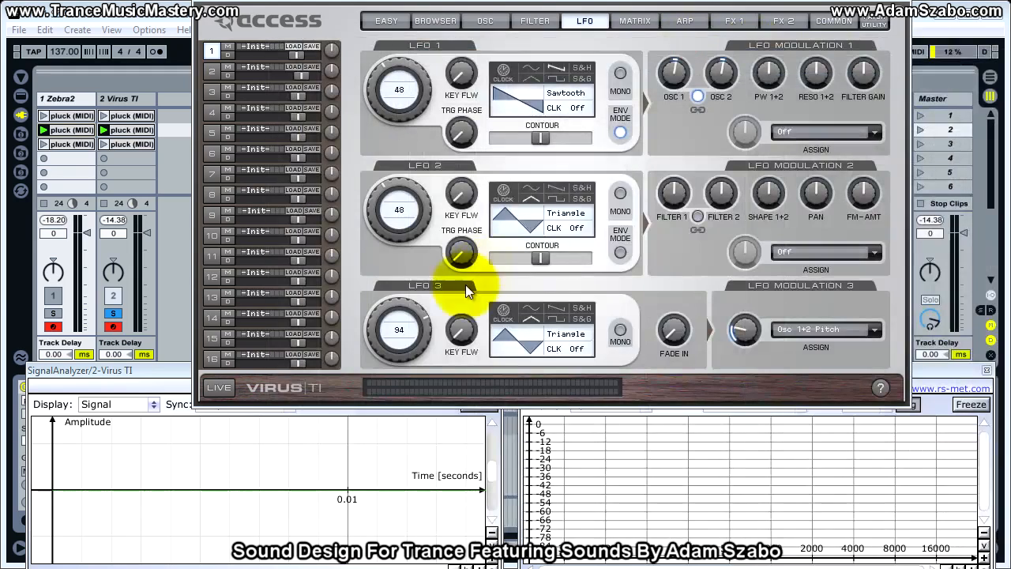
left_click(508, 310)
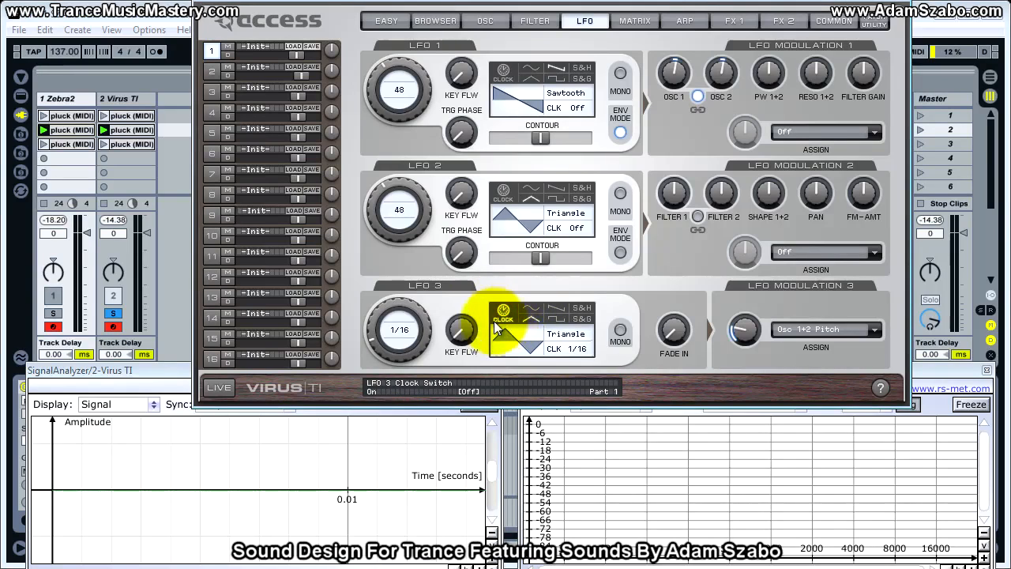
left_click_drag(377, 335, 371, 316)
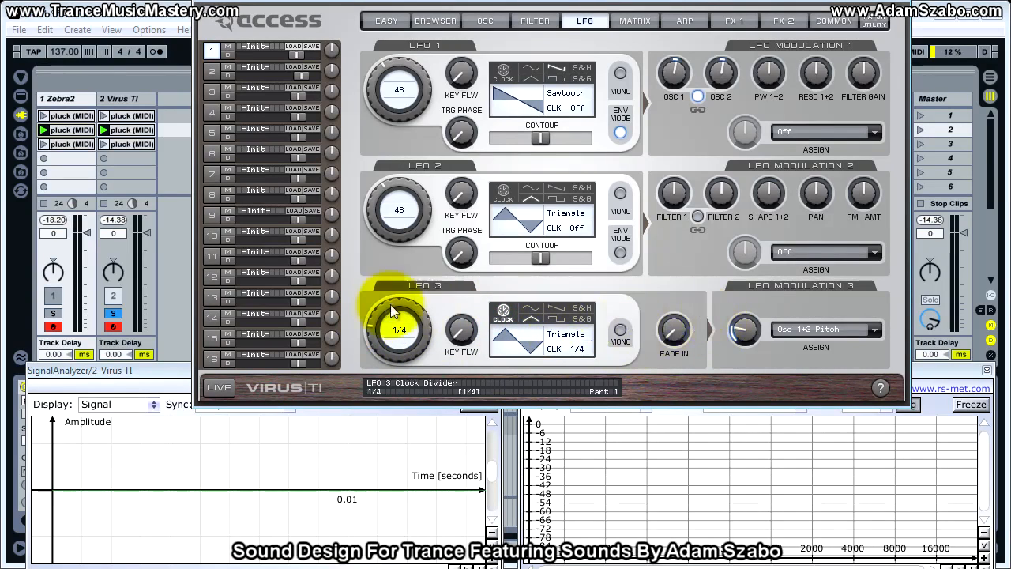
mouse_move(376, 320)
left_mouse_down()
mouse_move(375, 335)
mouse_move(375, 308)
mouse_move(373, 322)
left_mouse_up()
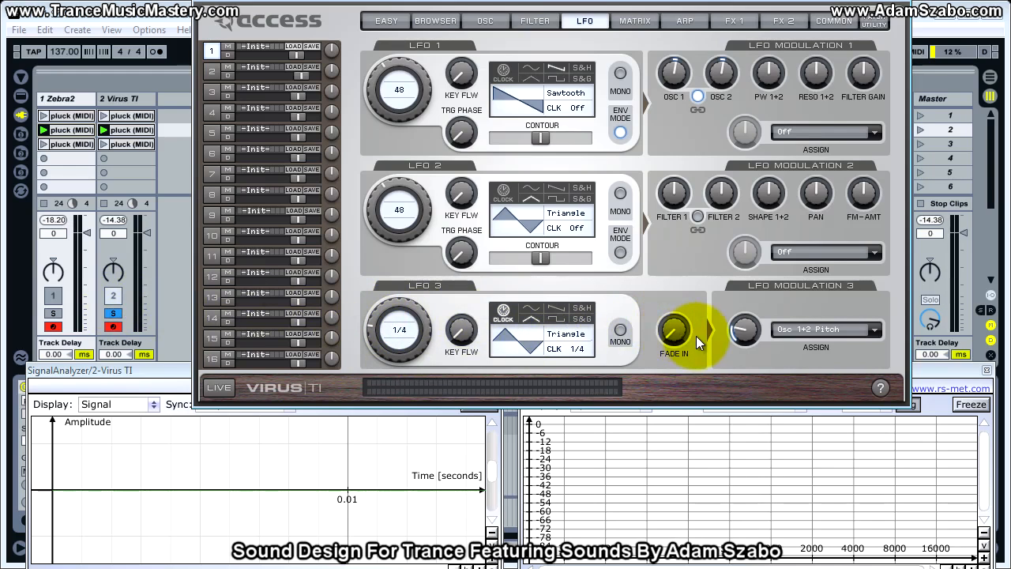
Set LFO 3 to a sine wave at clock 1/8 with a stronger Osc 1+2 Pitch amount, comparing against the soloed Zebra2 track.
left_click_drag(745, 332, 731, 289)
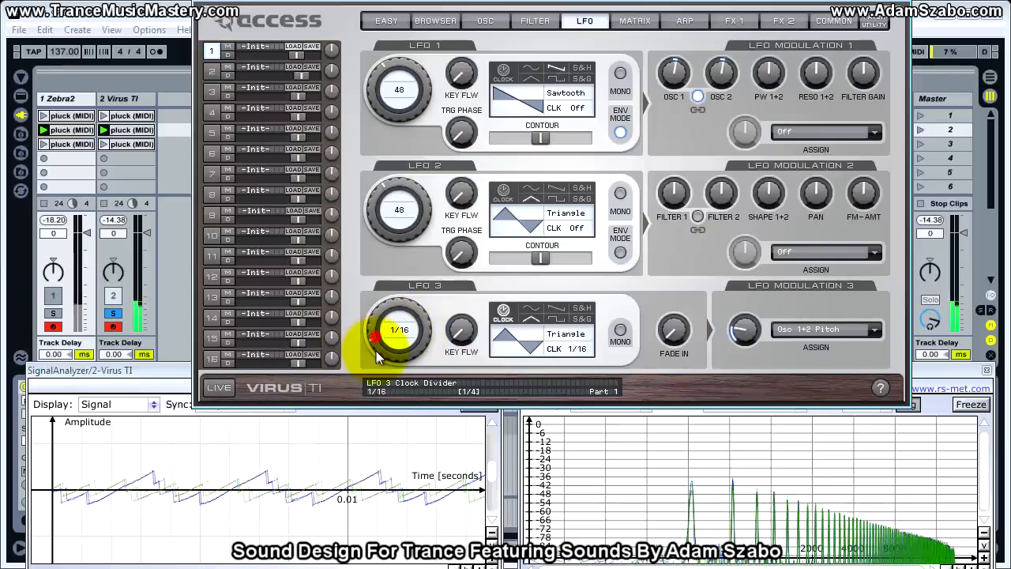
left_click_drag(387, 325, 387, 316)
left_click_drag(744, 348, 741, 303)
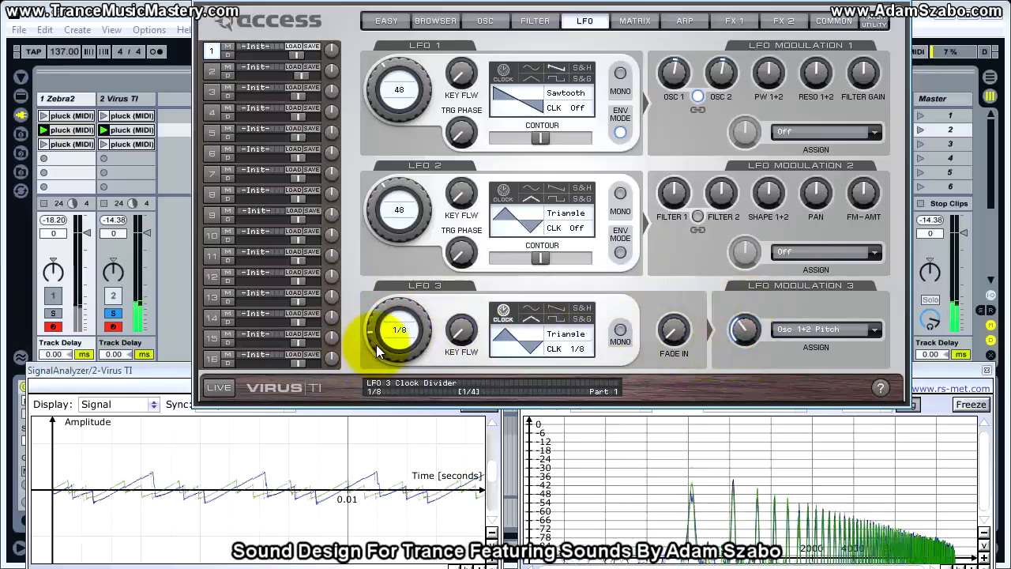
left_click(533, 308)
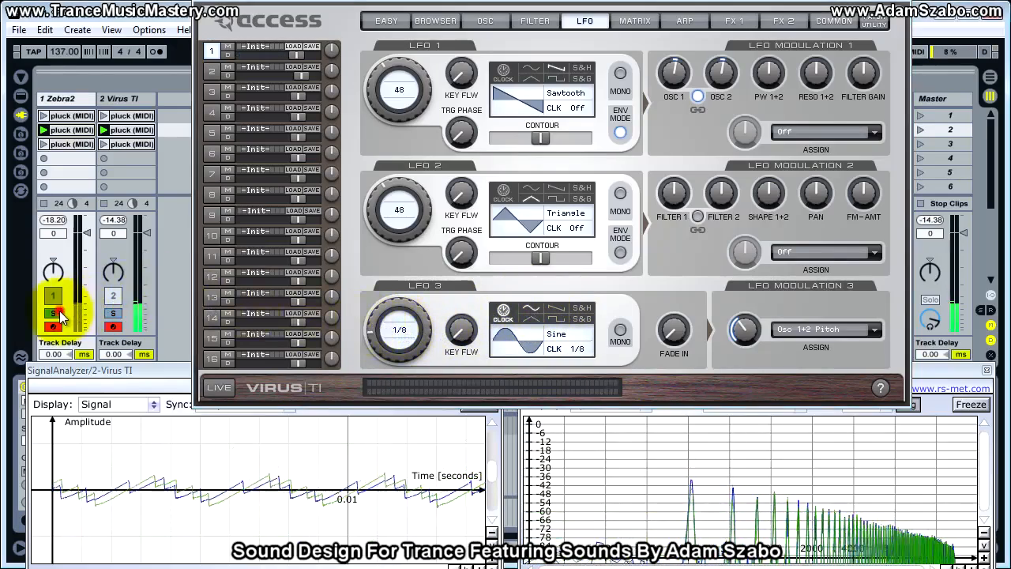
left_click(119, 315)
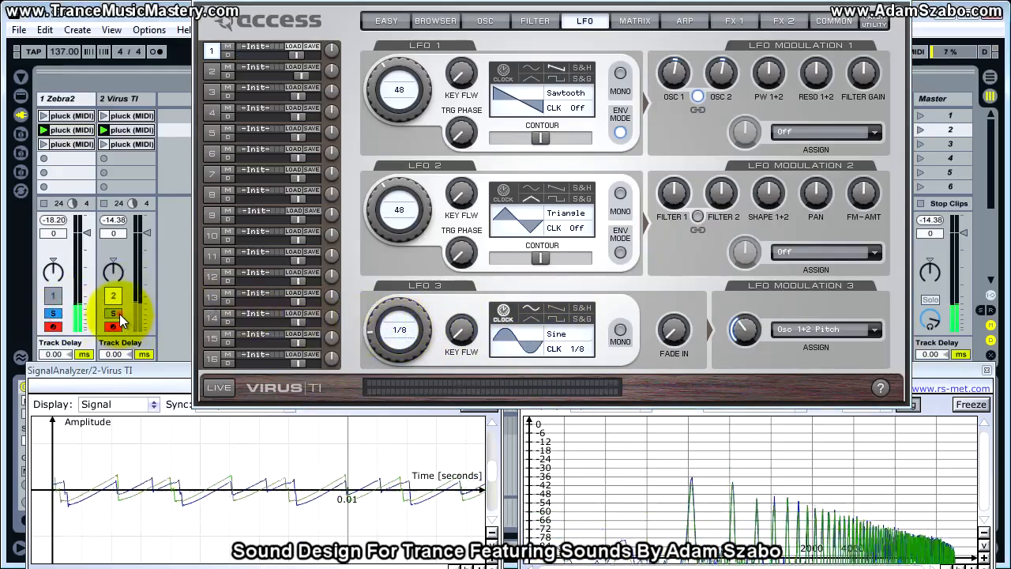
left_click(120, 314)
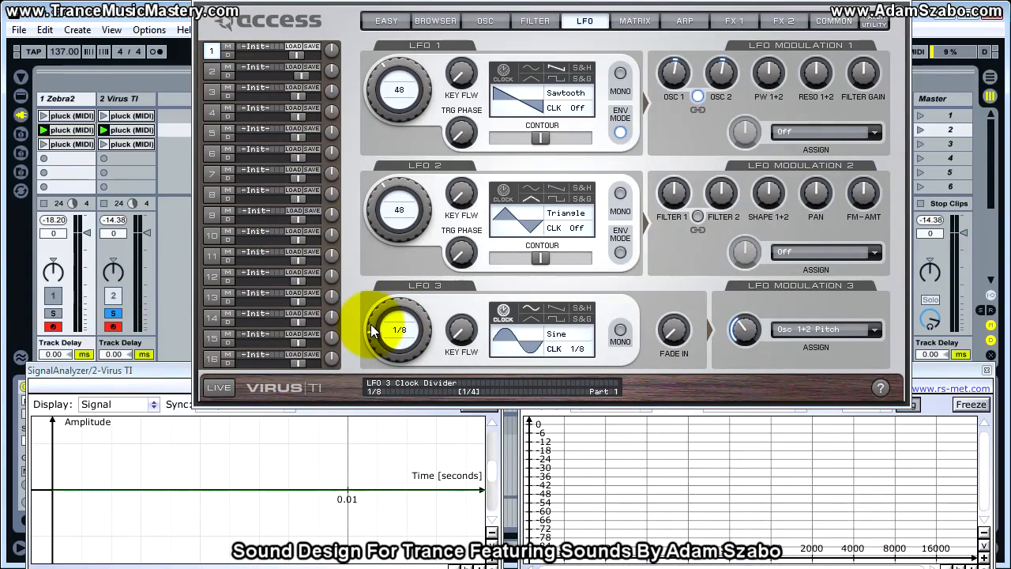
Set LFO 3's clock to 1/16 and its Osc 1+2 Pitch amount to about 33.6 %, alternating solo between both tracks.
scroll(373, 330, "down", 1)
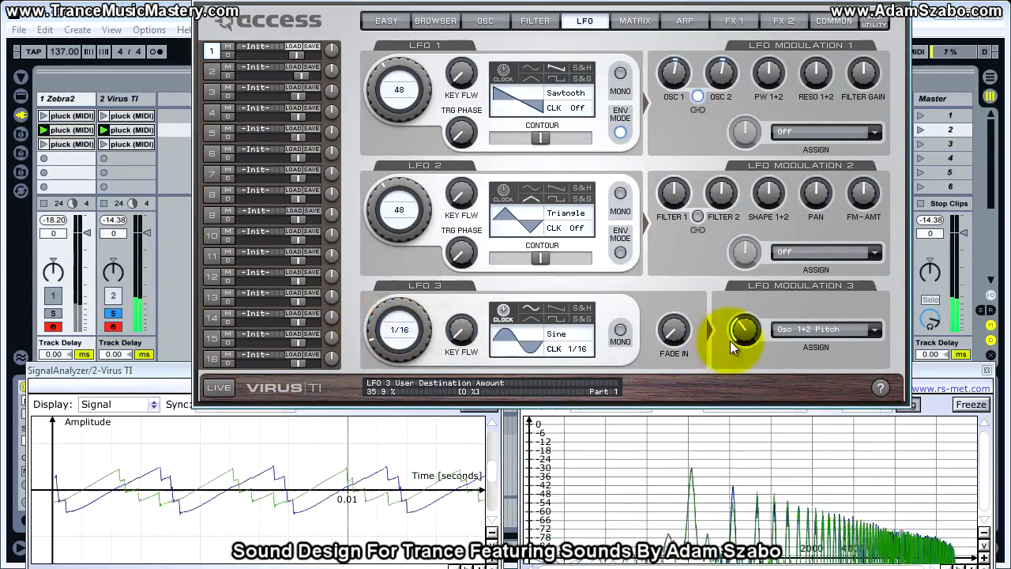
left_click(55, 315)
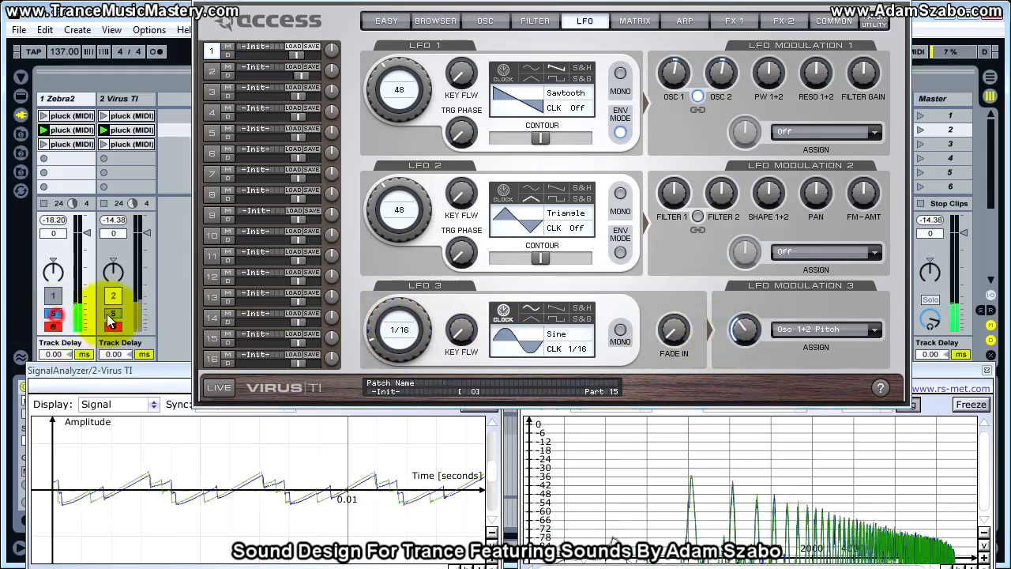
left_click(112, 314)
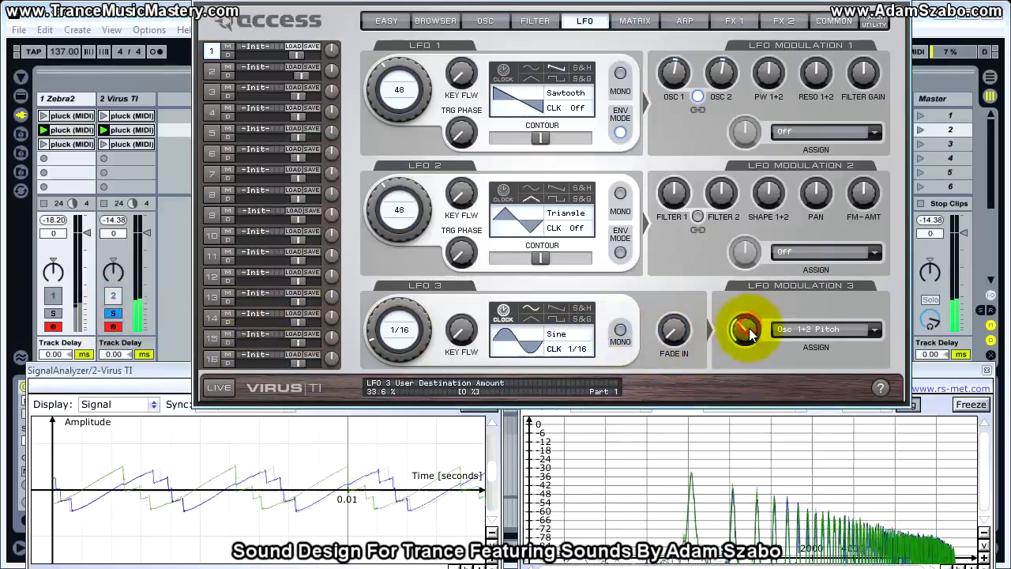
left_click(52, 314)
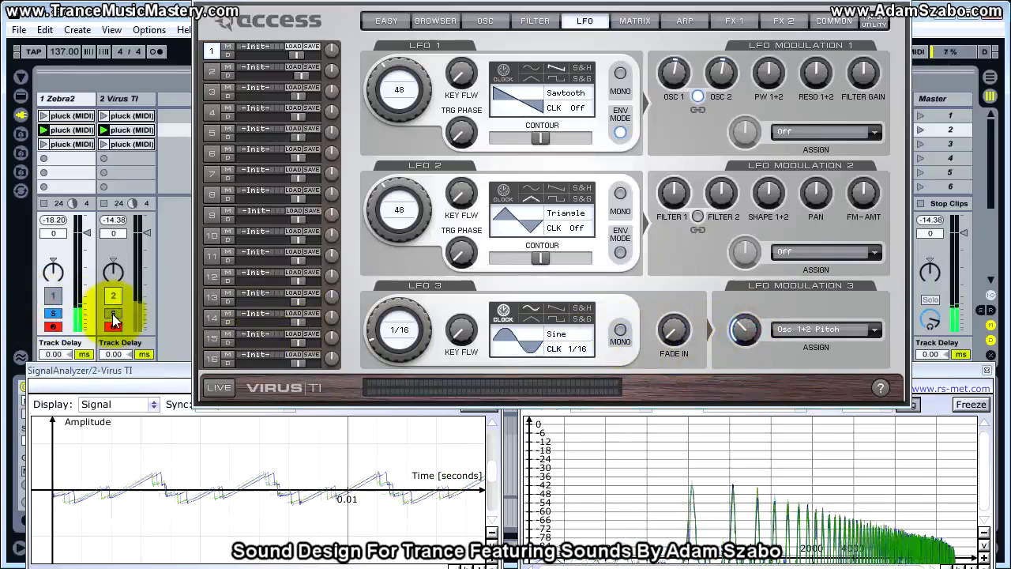
left_click(112, 314)
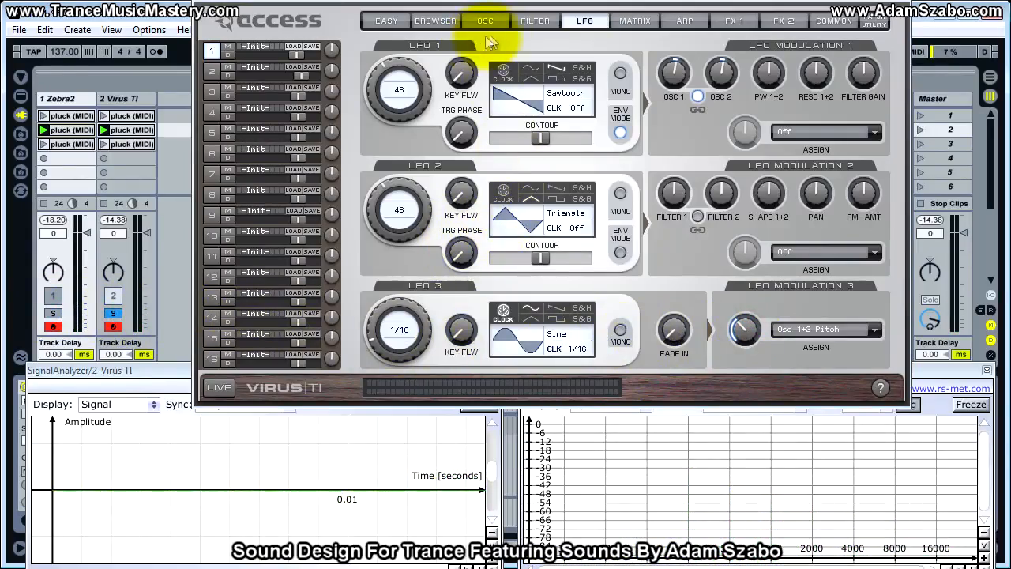
Set the Virus TI's patch volume to 106, alternating solo between both tracks to match Zebra2's loudness.
left_click(535, 21)
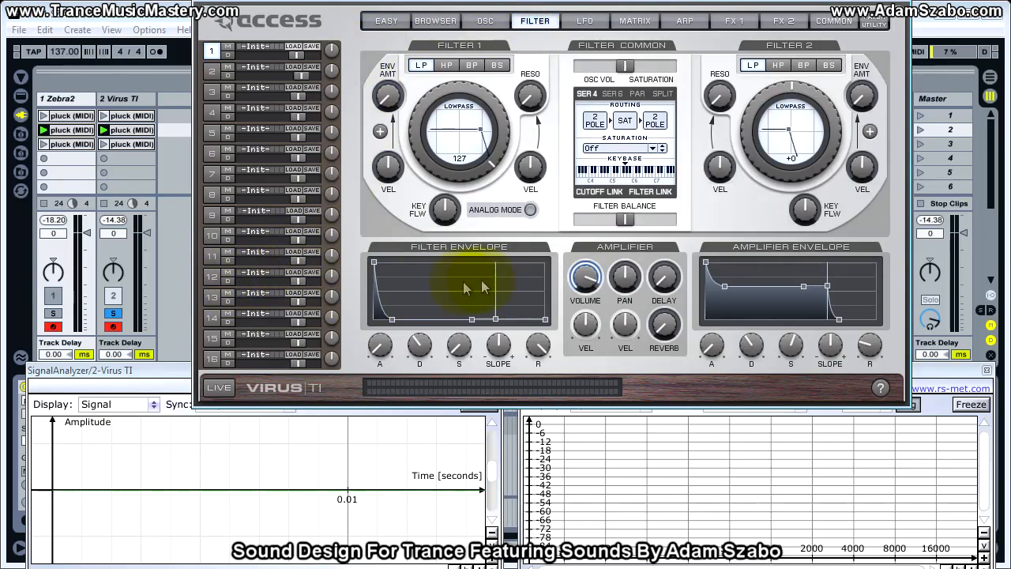
left_click(112, 273)
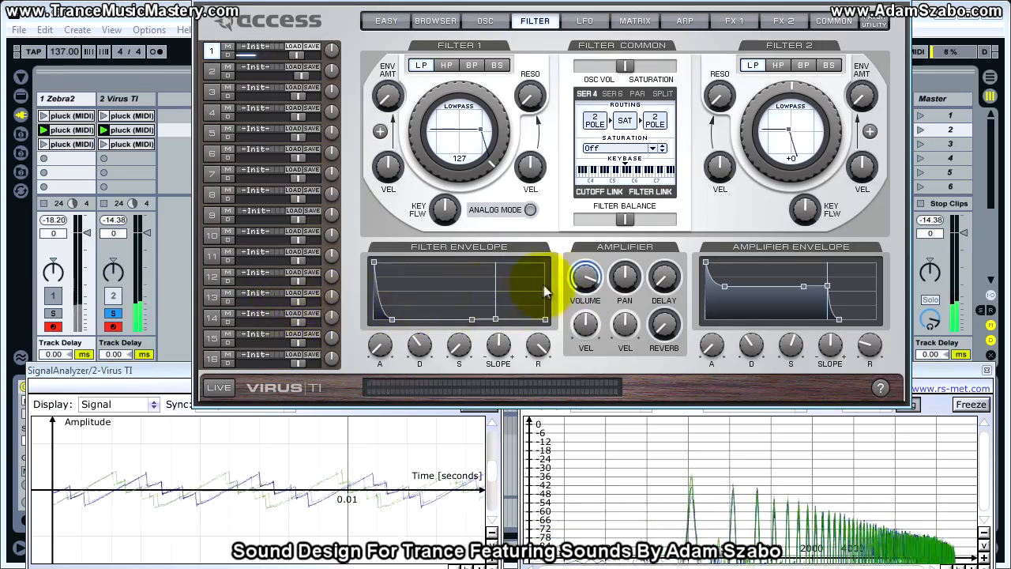
left_click(586, 277)
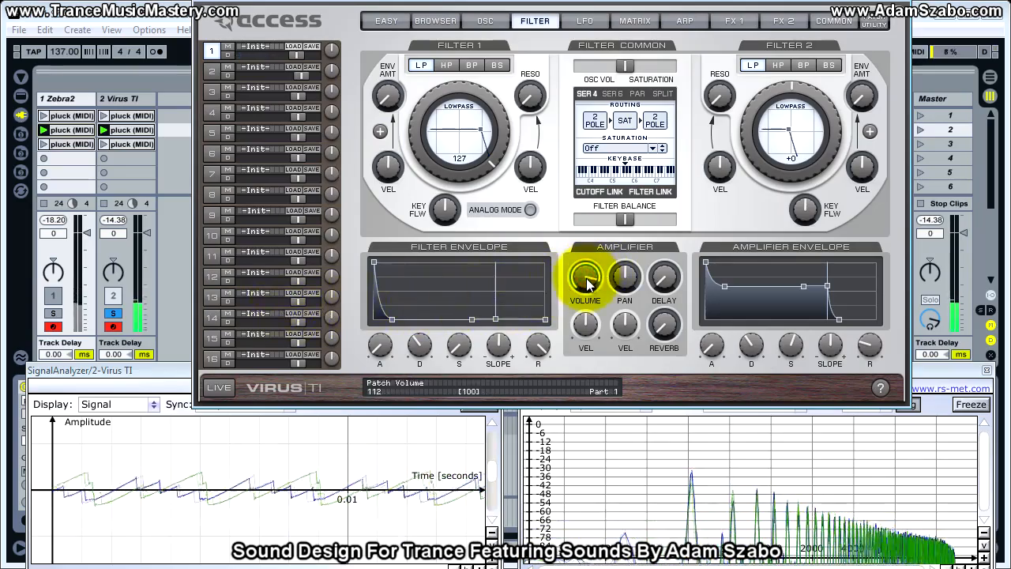
left_click(113, 313)
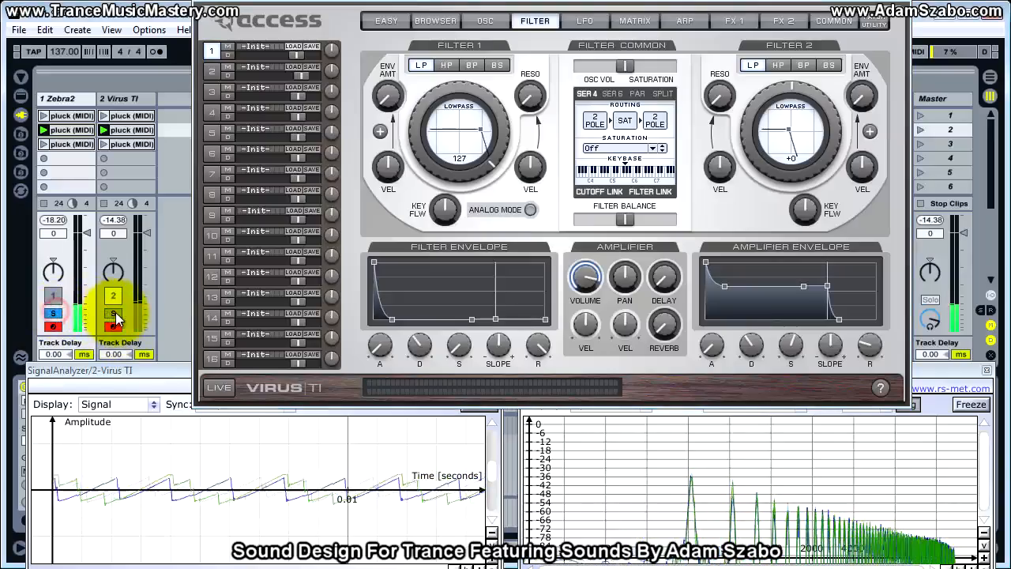
left_click_drag(584, 282, 585, 299)
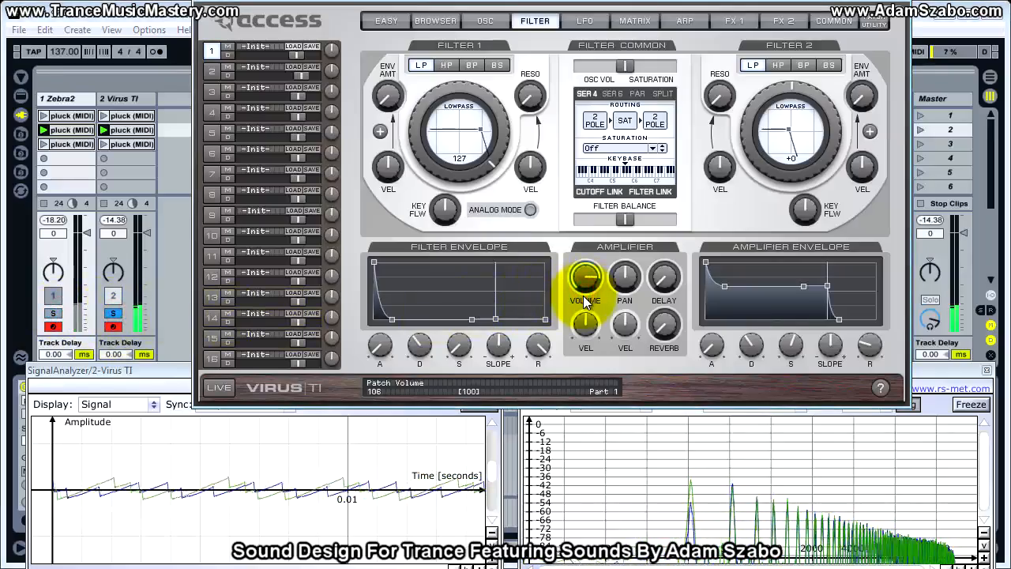
left_click(52, 315)
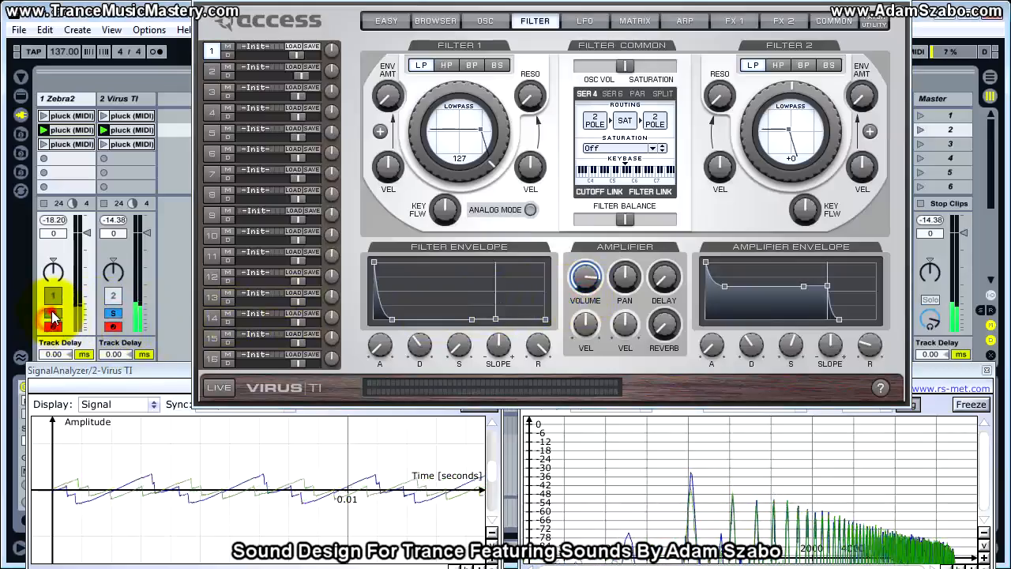
left_click(113, 313)
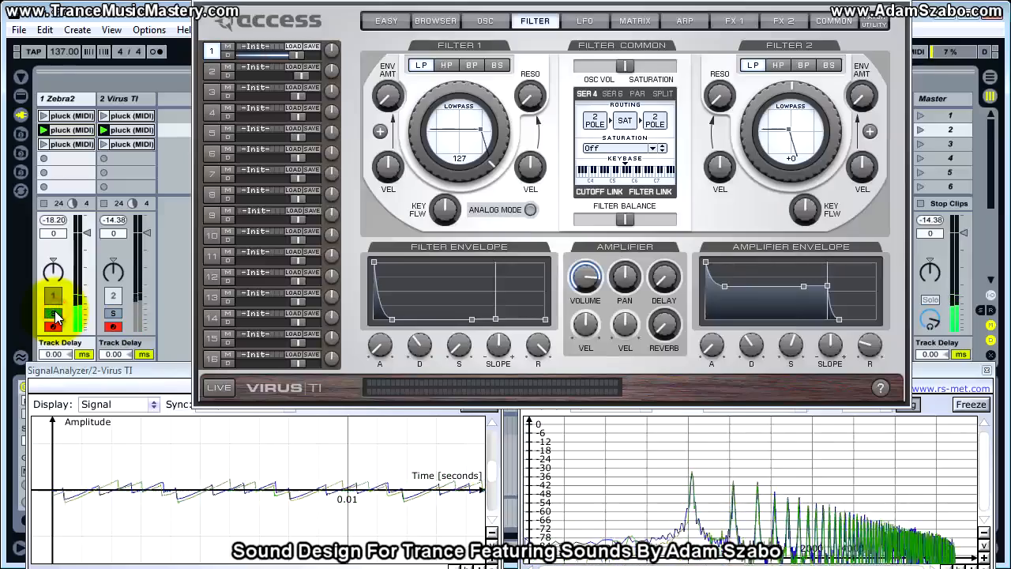
left_click(113, 314)
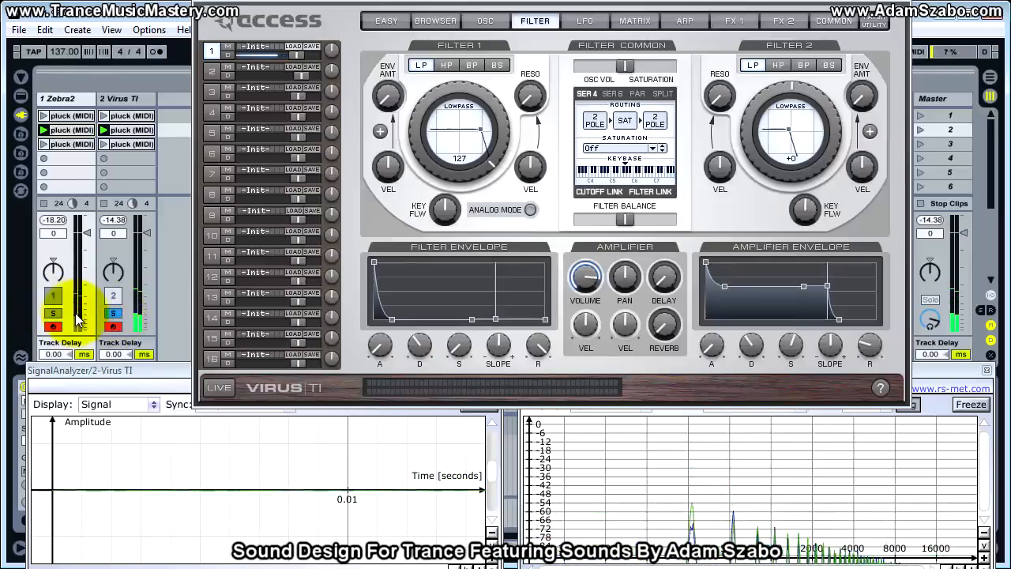
left_click(113, 314)
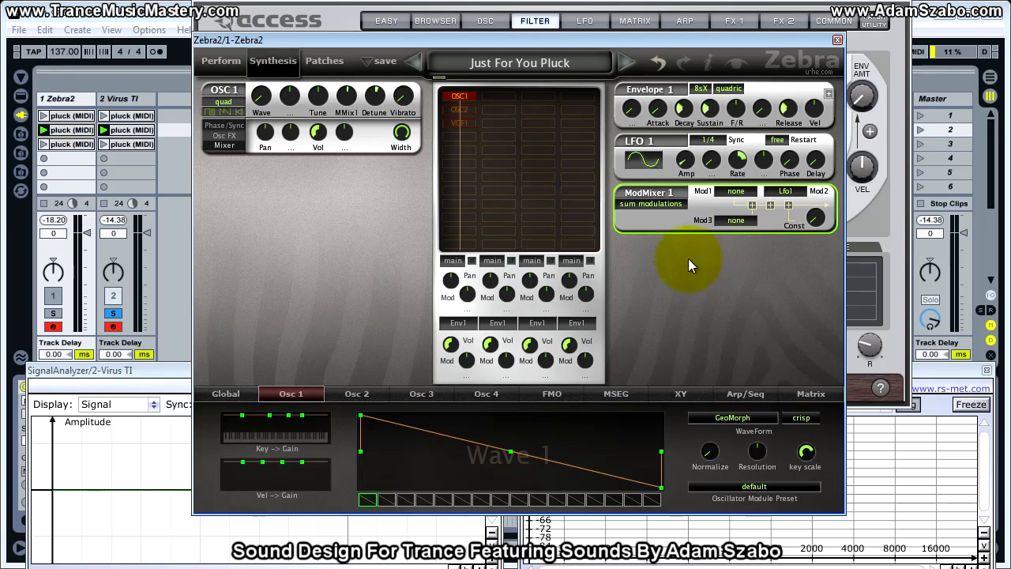
Set ModMixer 1's Mod1 source to Env2 in Zebra2 and compare the soloed Zebra2 and Virus TI tracks by ear.
left_click(739, 196)
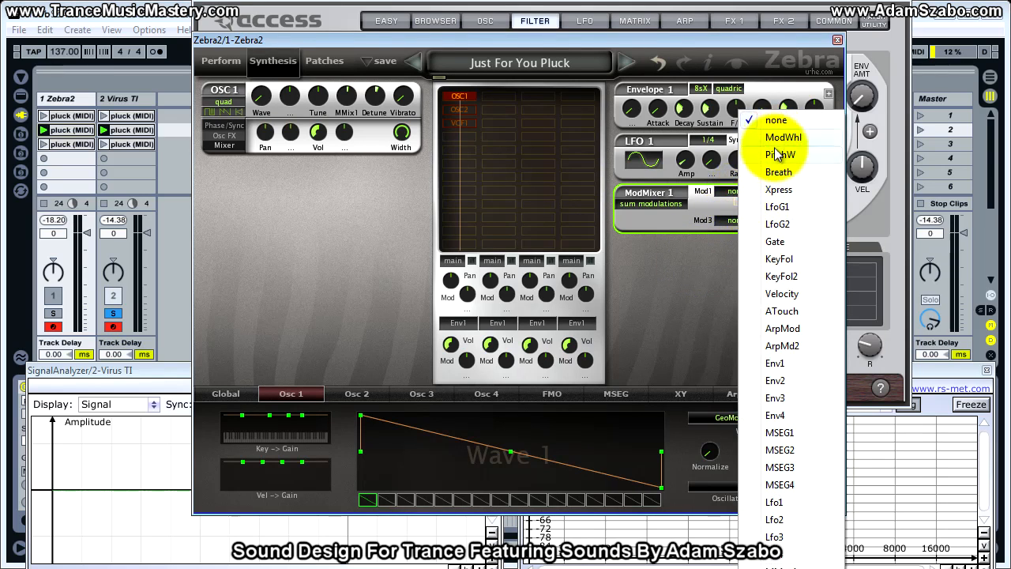
left_click(804, 381)
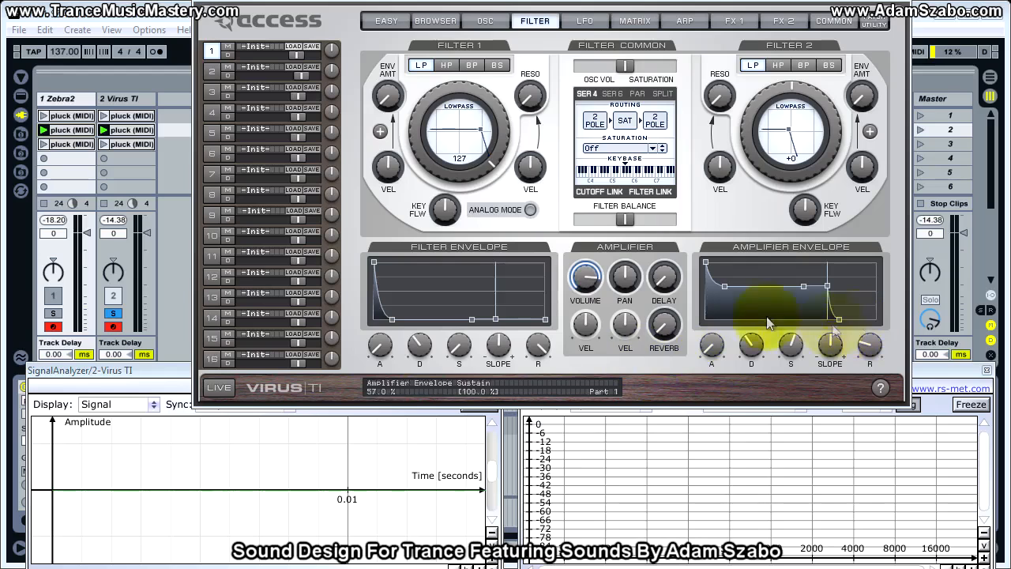
left_click(584, 21)
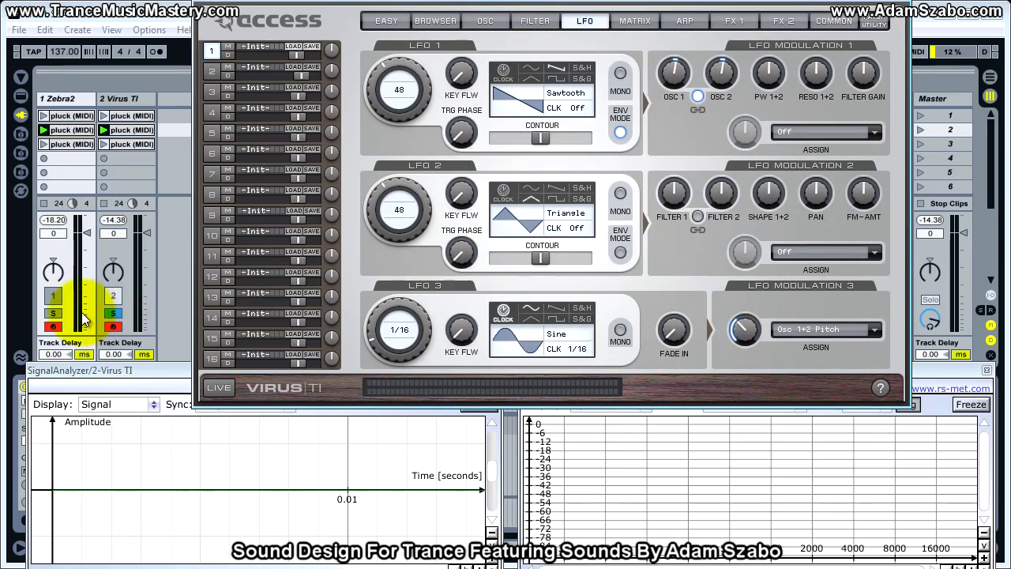
left_click(60, 314)
left_click(112, 314)
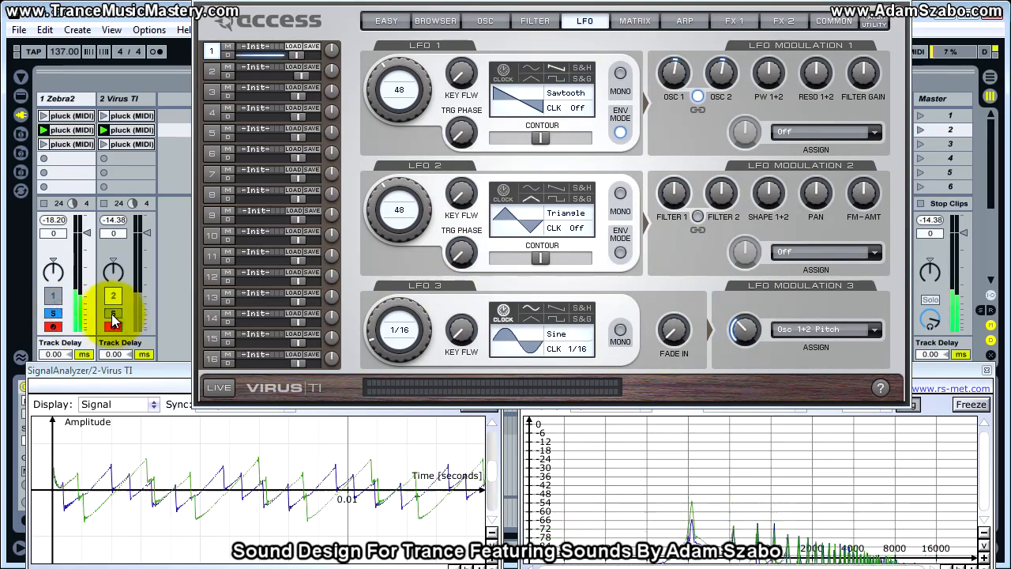
left_click(60, 314)
left_click(112, 314)
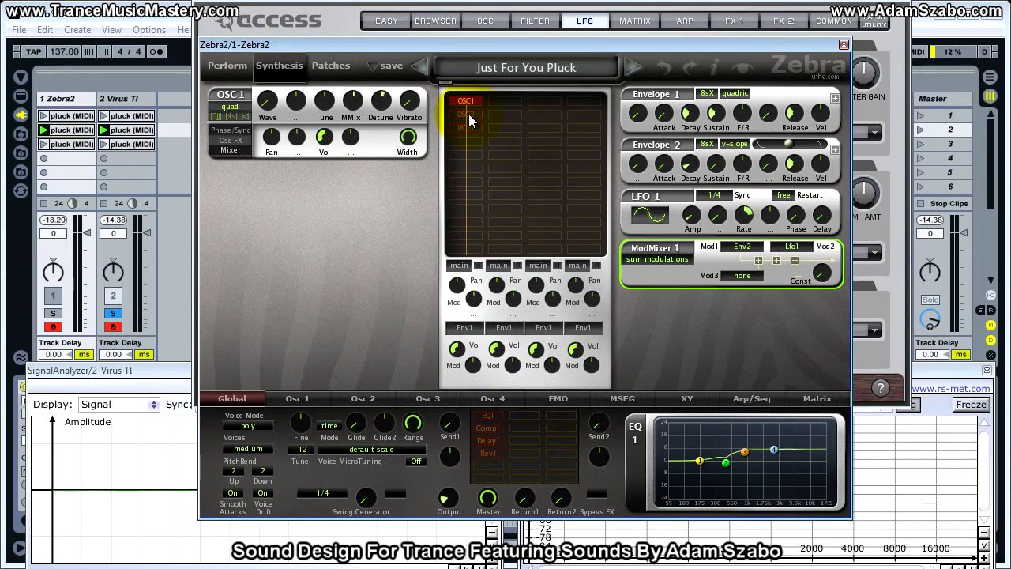
Enable OSC 2 in Zebra2, inspect its waveform, tuning and mixer settings, and audition the Zebra2 track soloed.
left_click(469, 114)
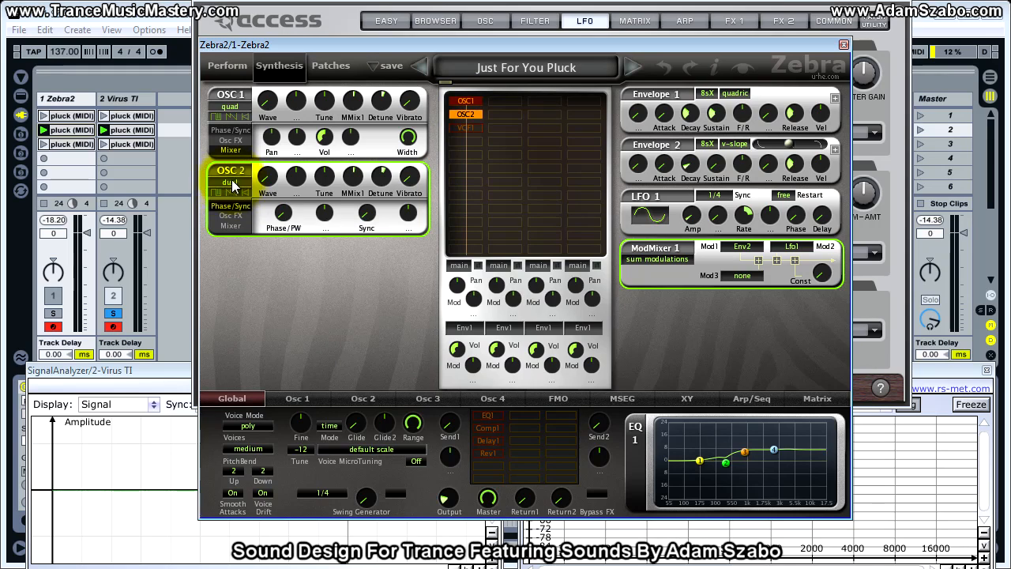
left_click(348, 398)
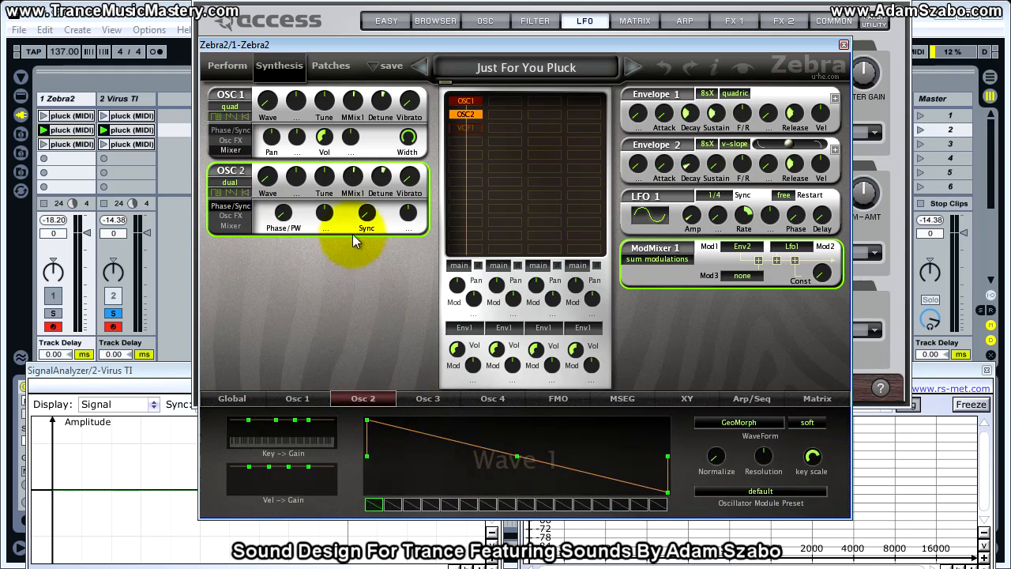
left_click(381, 177)
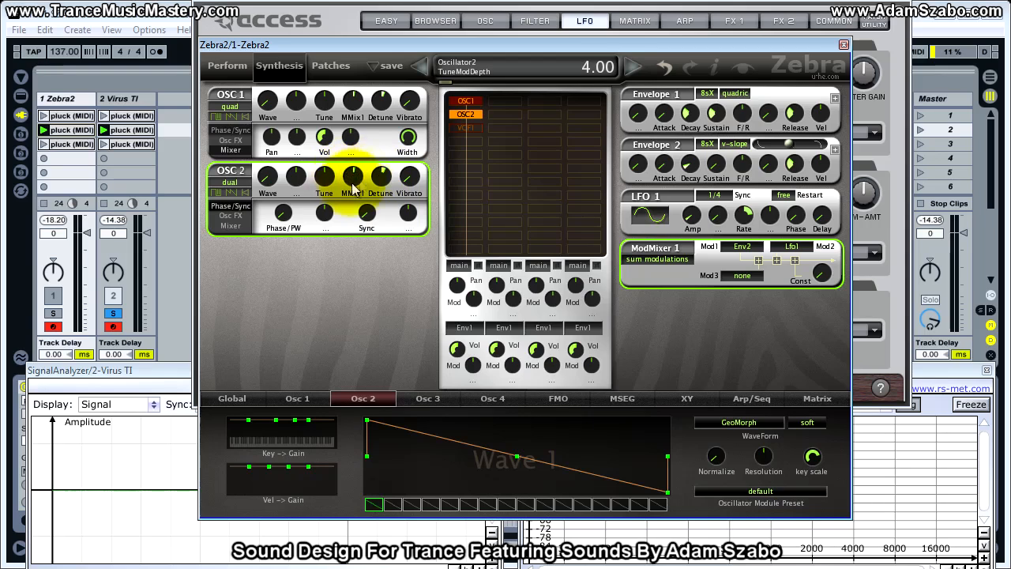
left_click(230, 226)
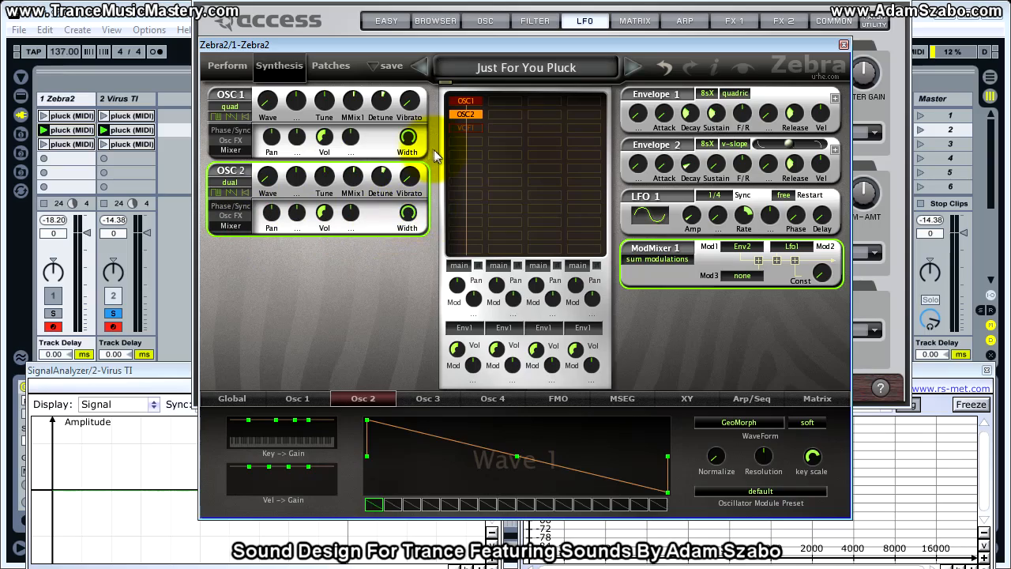
left_click(405, 40)
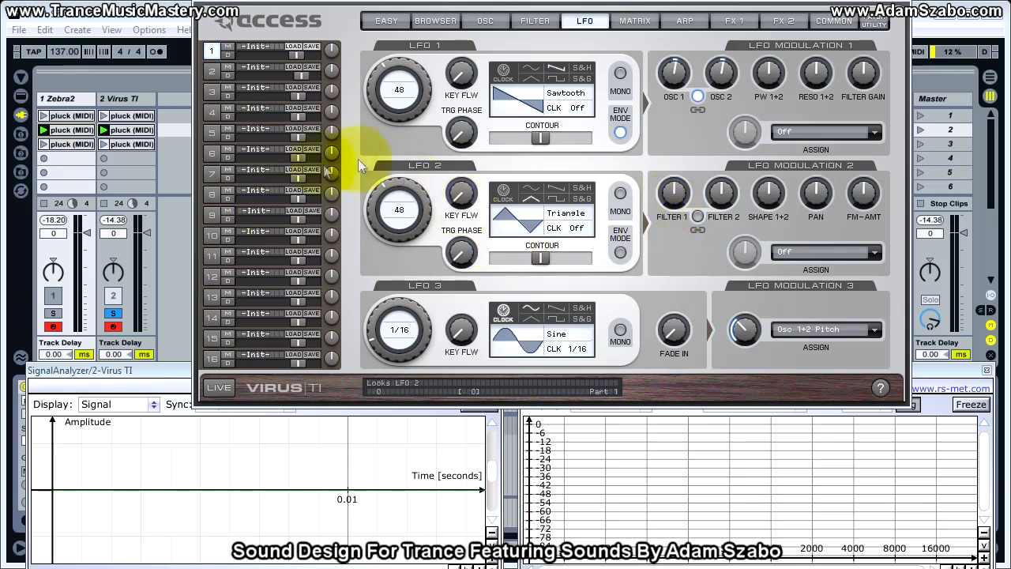
left_click(54, 313)
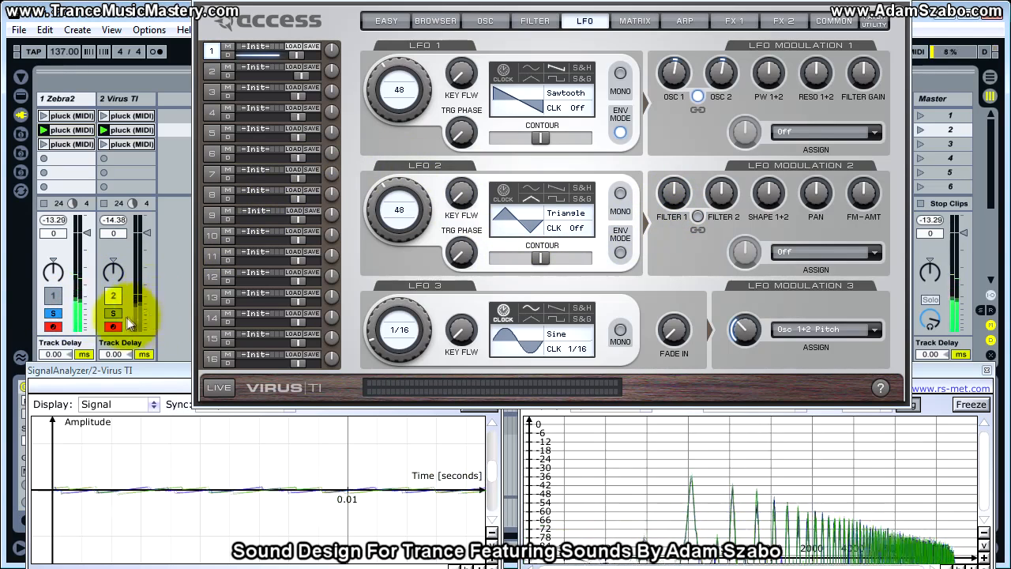
Solo the Virus TI track and switch Oscillator 2 from Classic to HyperSaw.
left_click(116, 312)
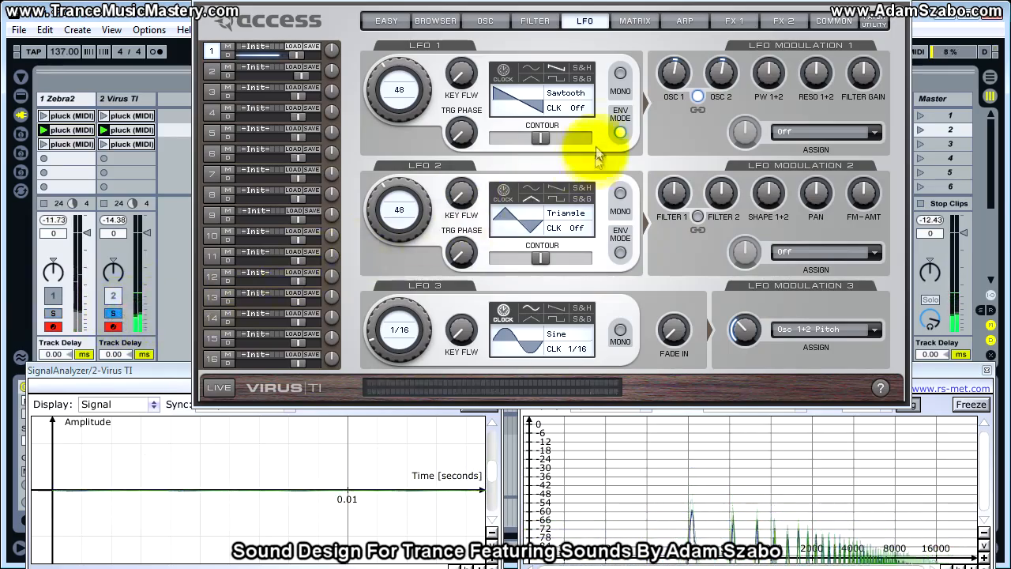
left_click(478, 20)
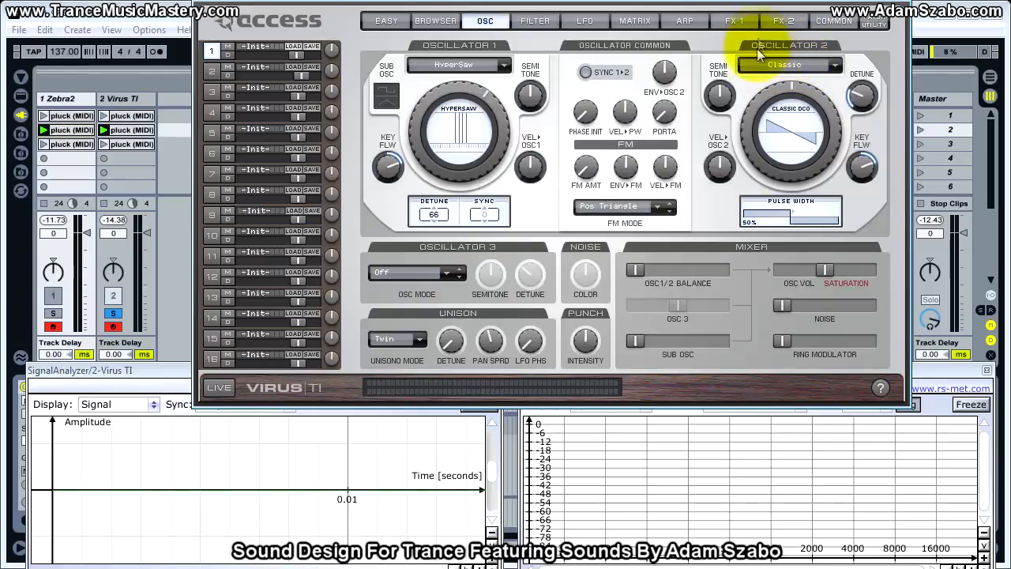
left_click(774, 62)
left_click(792, 83)
left_click_drag(756, 150, 770, 203)
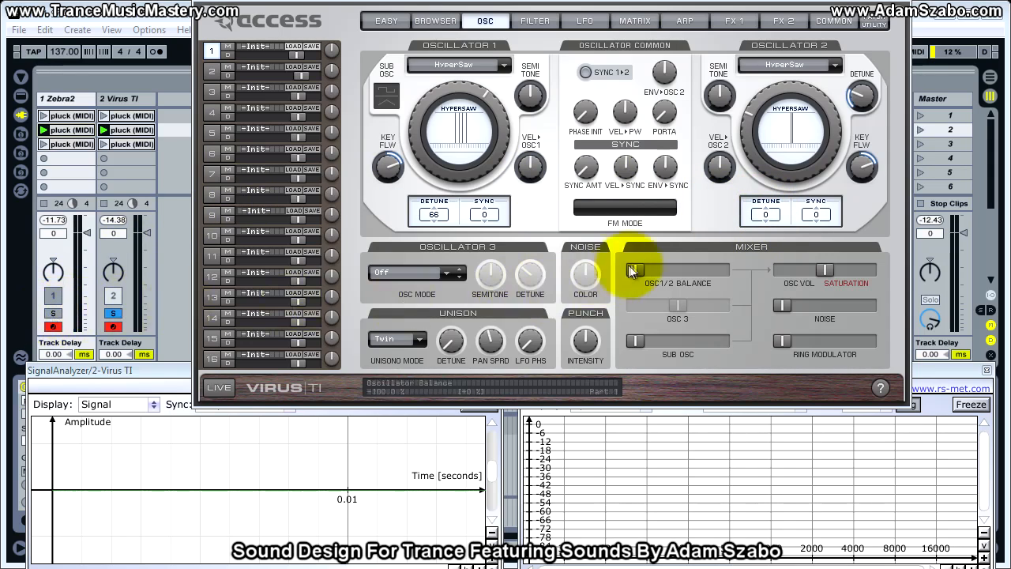
Centre the Osc 1/2 balance and set Oscillator 2's local detune to 49, comparing the soloed Zebra2 and Virus TI tracks.
left_click(770, 215)
left_click_drag(776, 217, 777, 95)
left_click_drag(773, 70, 767, 86)
left_click_drag(766, 215, 759, 404)
left_click_drag(714, 271, 686, 272)
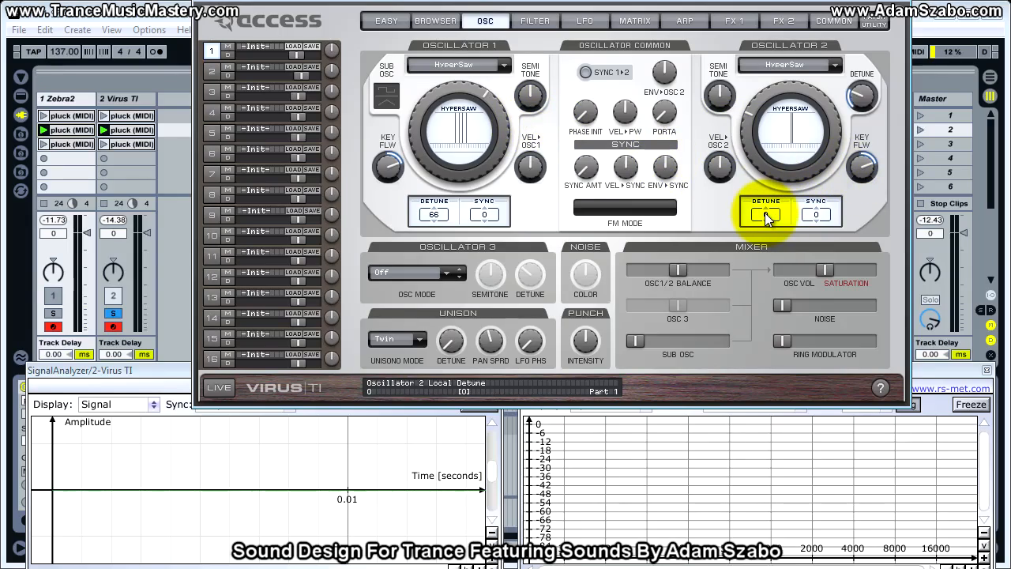
left_click_drag(764, 213, 759, 142)
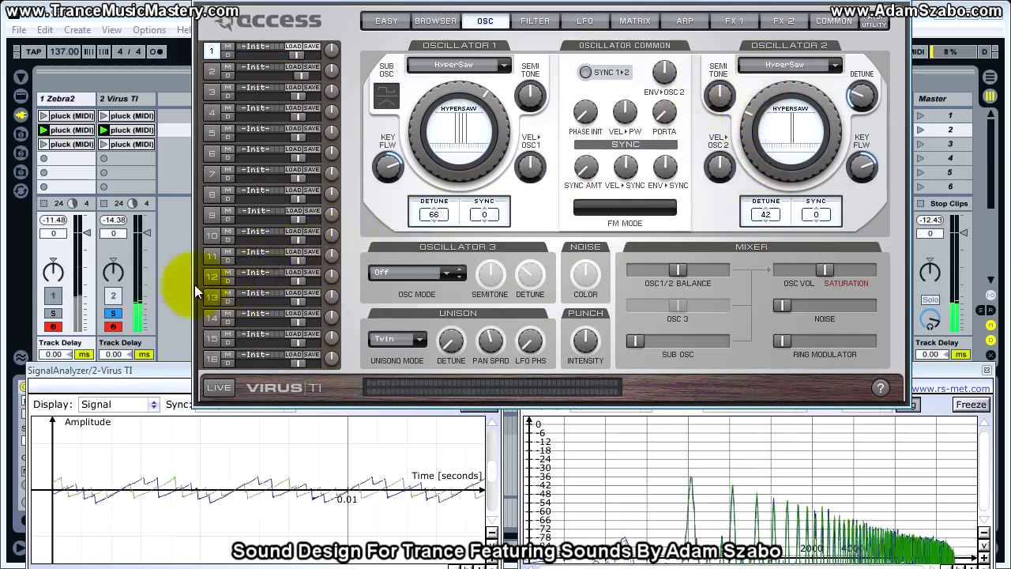
mouse_move(776, 216)
left_mouse_down()
mouse_move(771, 188)
mouse_move(772, 199)
left_mouse_up()
left_click(53, 313)
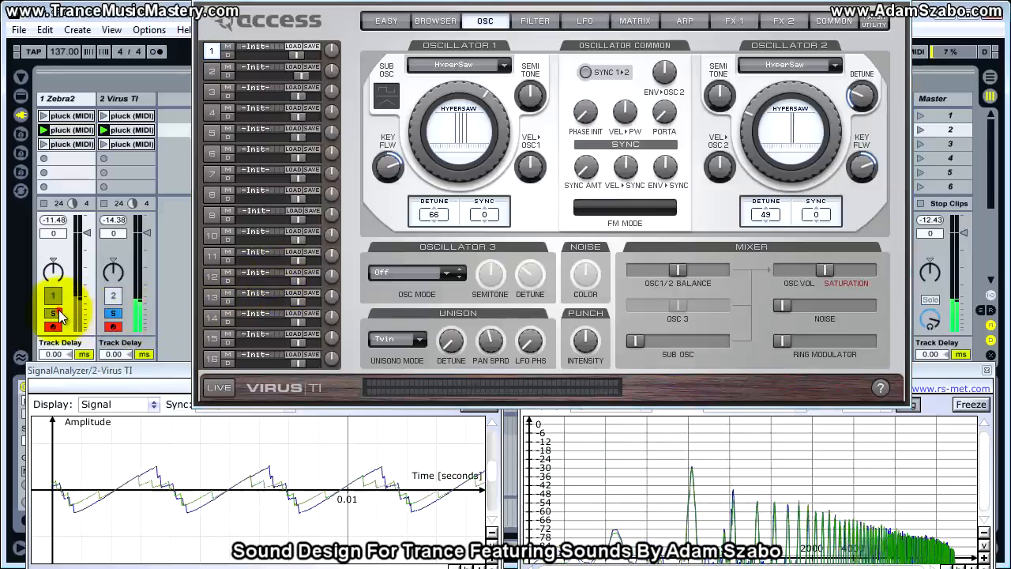
left_click(111, 312)
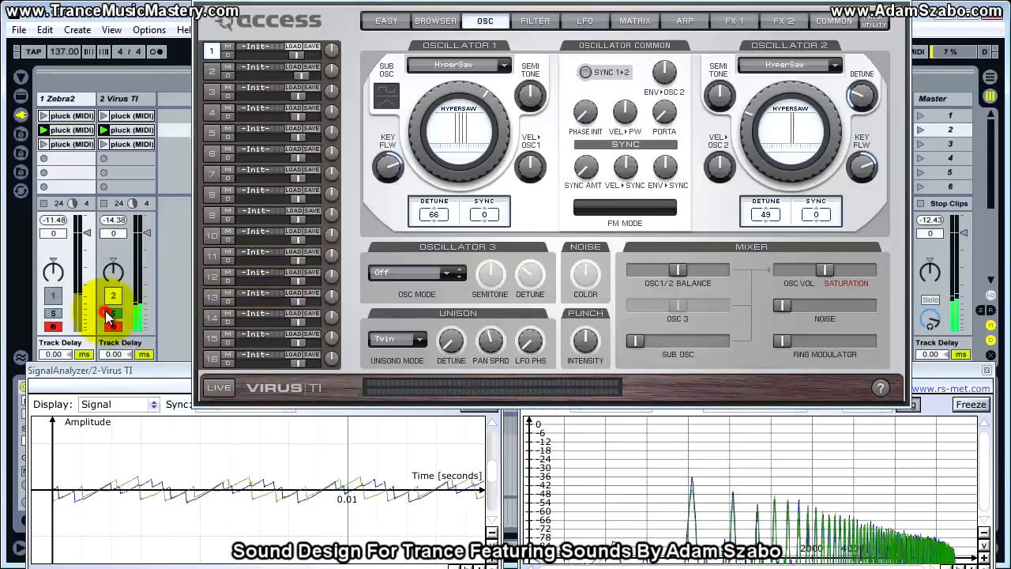
Raise the Virus TI's patch volume to 127, alternating solo between both tracks to compare loudness.
left_click(535, 20)
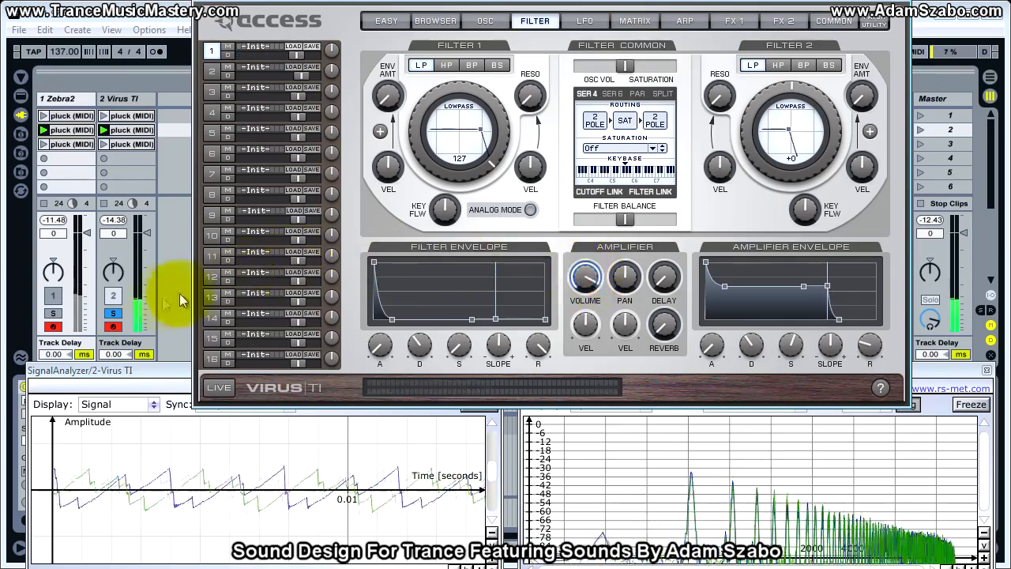
left_click(53, 314)
left_click(113, 313)
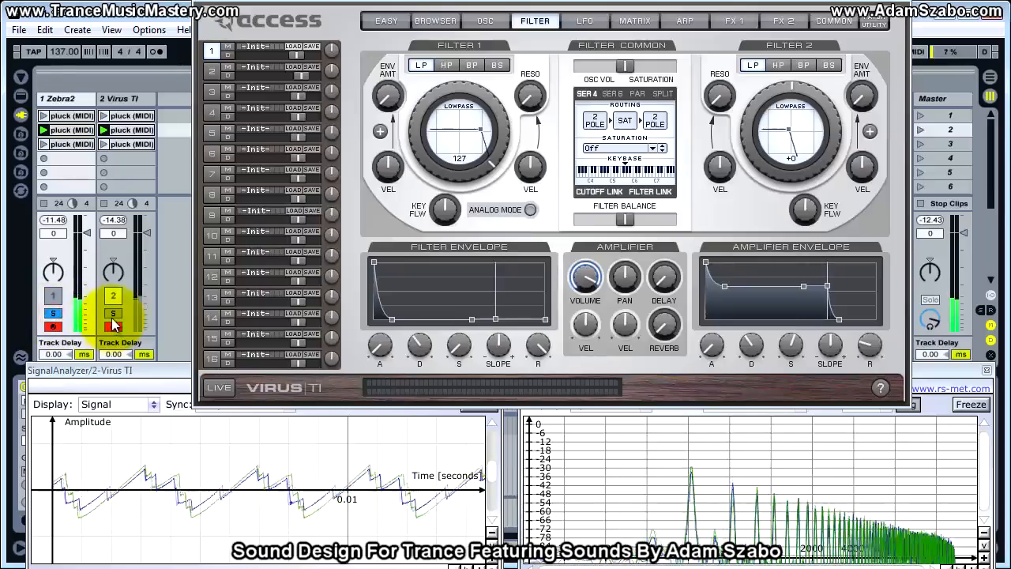
left_click_drag(579, 286, 587, 274)
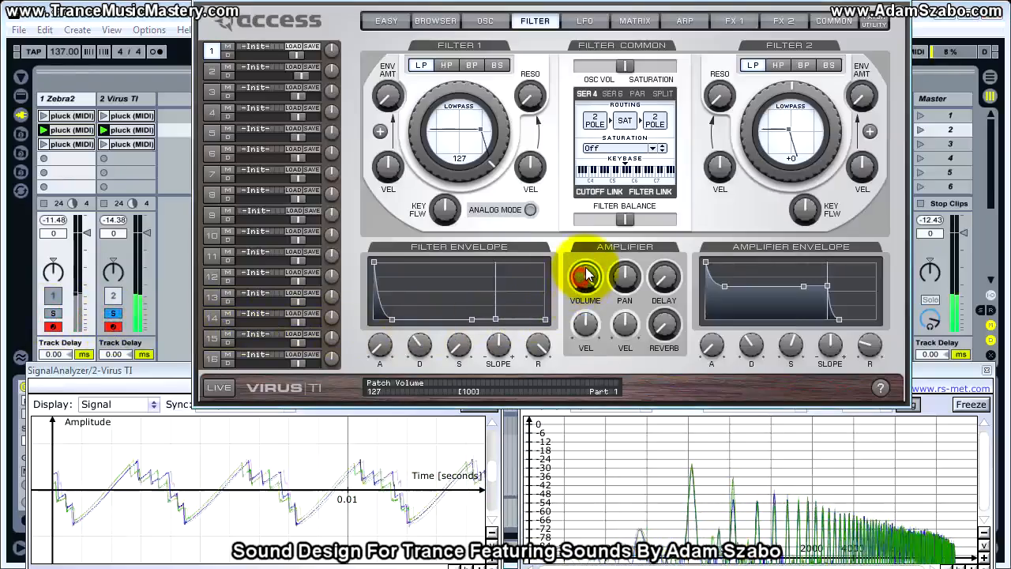
left_click(53, 314)
left_click(115, 314)
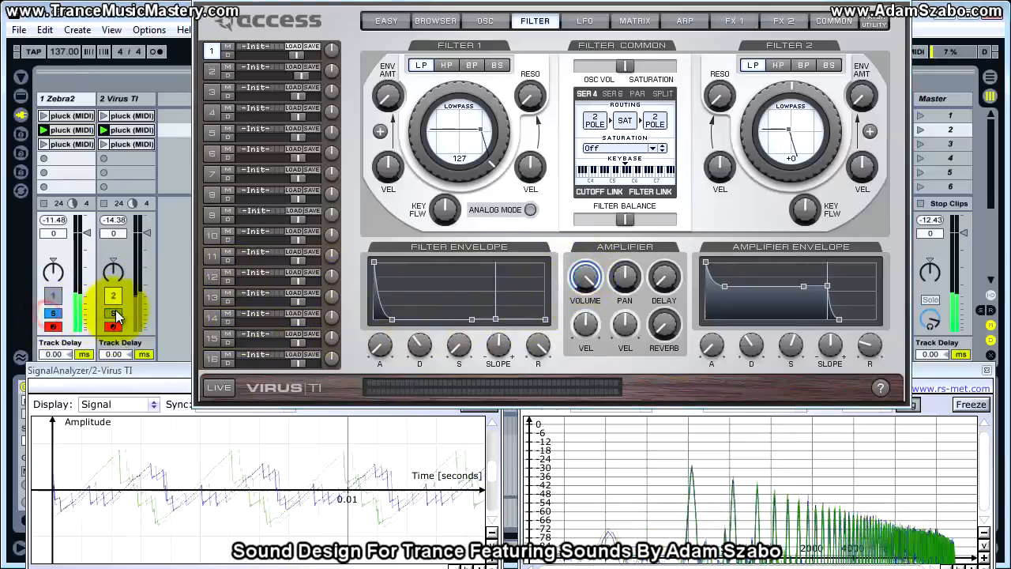
left_click_drag(584, 282, 587, 271)
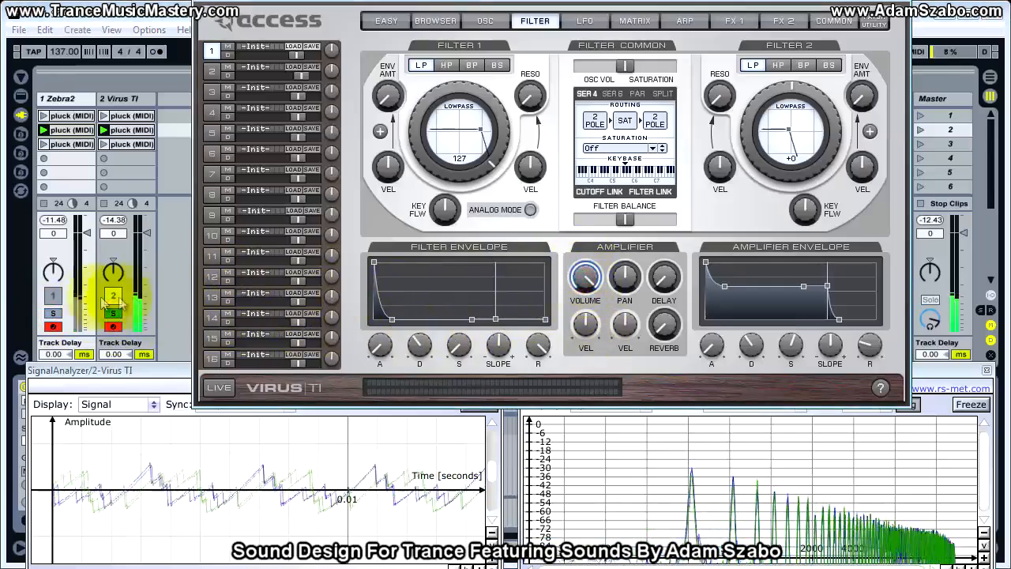
left_click(53, 313)
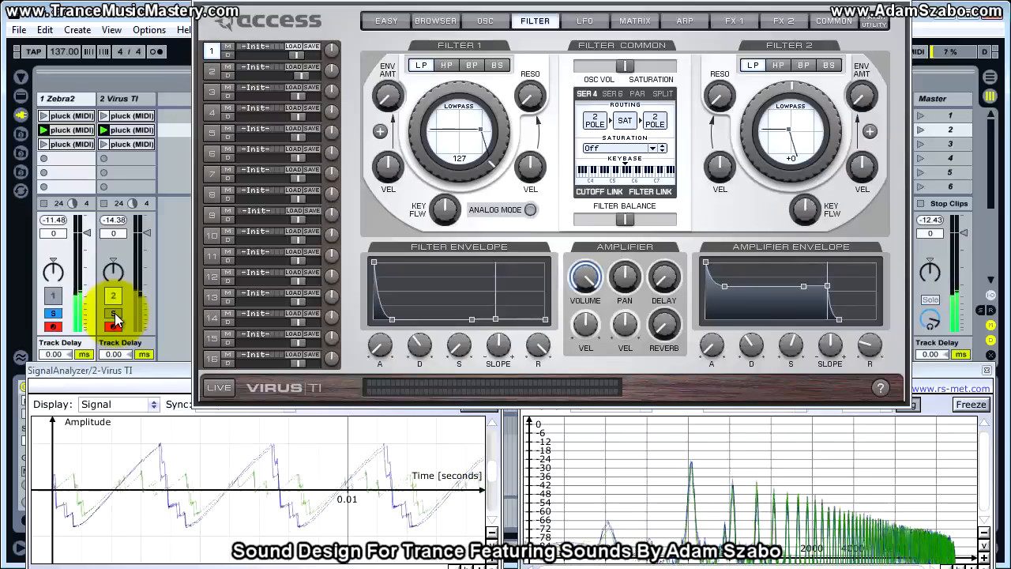
left_click(115, 315)
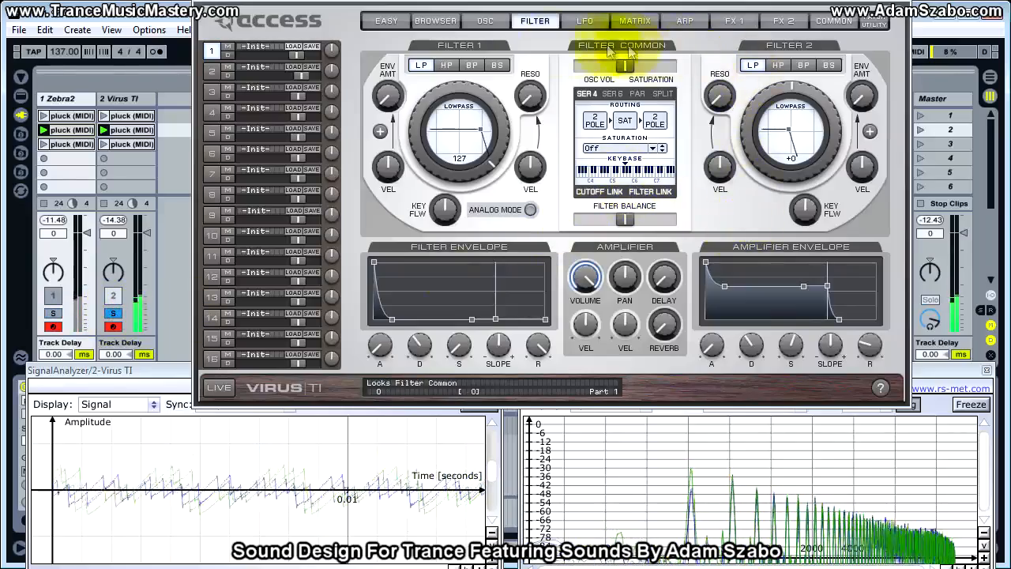
Set Oscillator 2's local detune to 59 on the Virus TI and compare both tracks soloed.
left_click(485, 19)
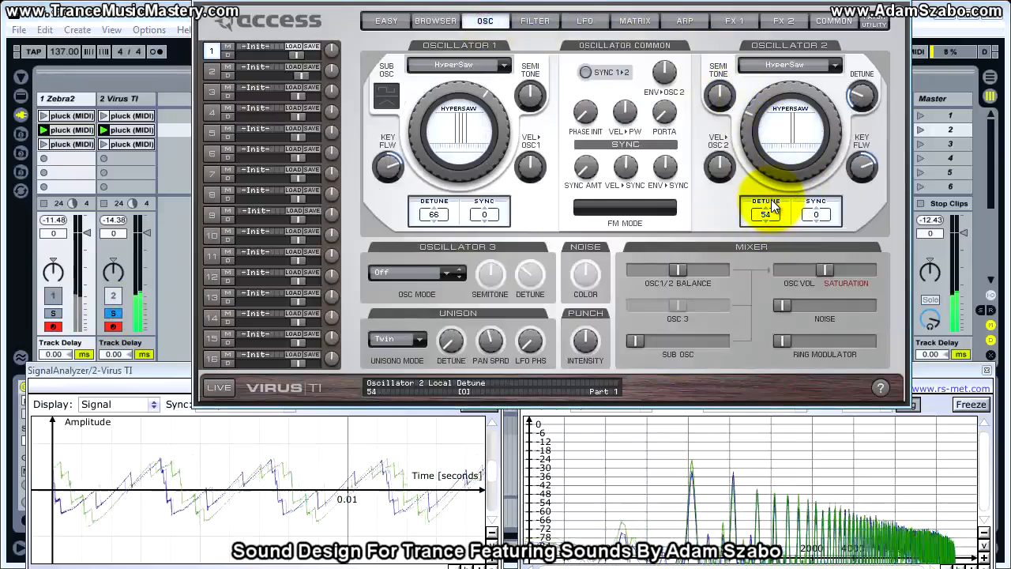
left_click_drag(771, 195, 773, 182)
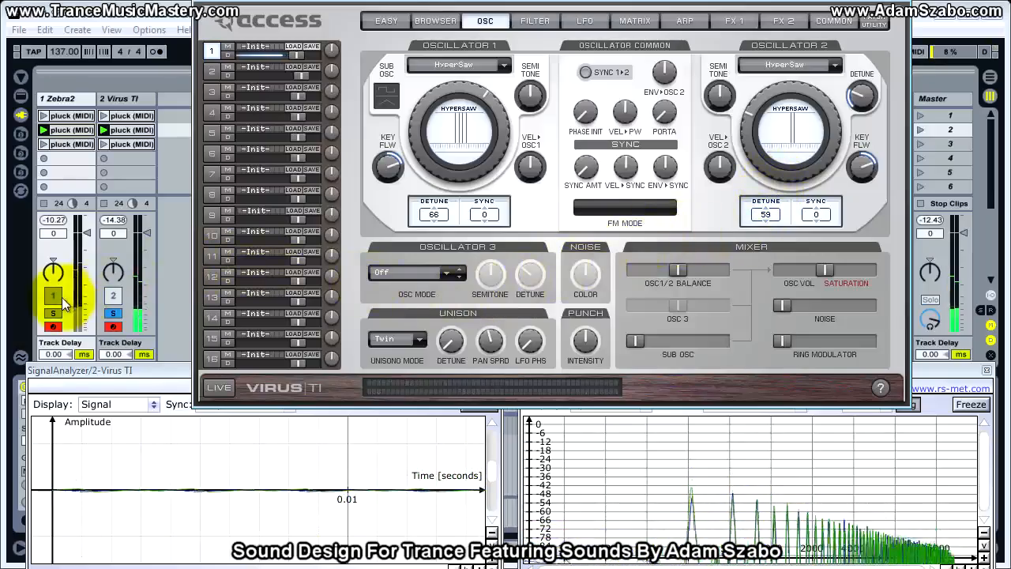
left_click(110, 316)
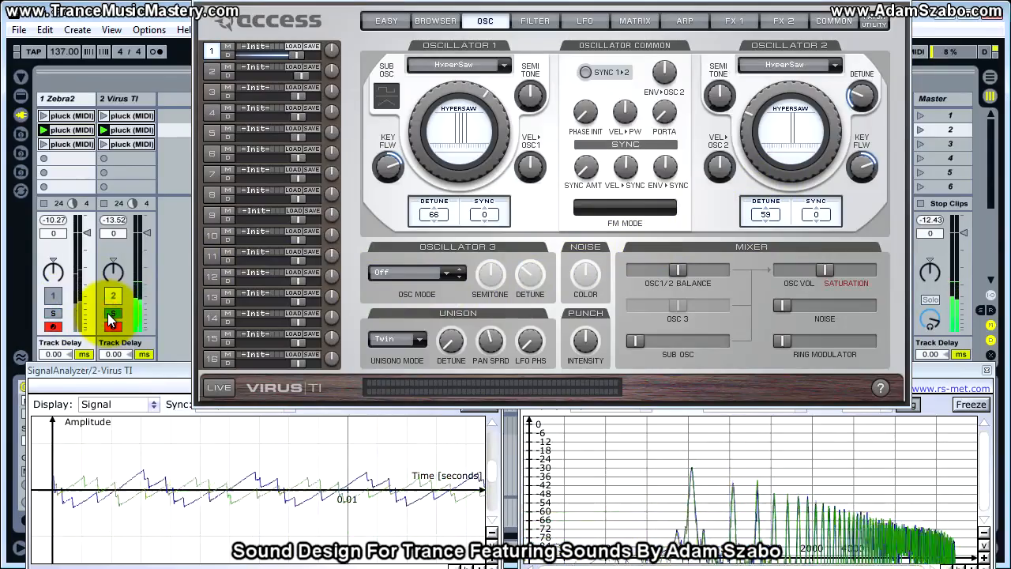
left_click(55, 314)
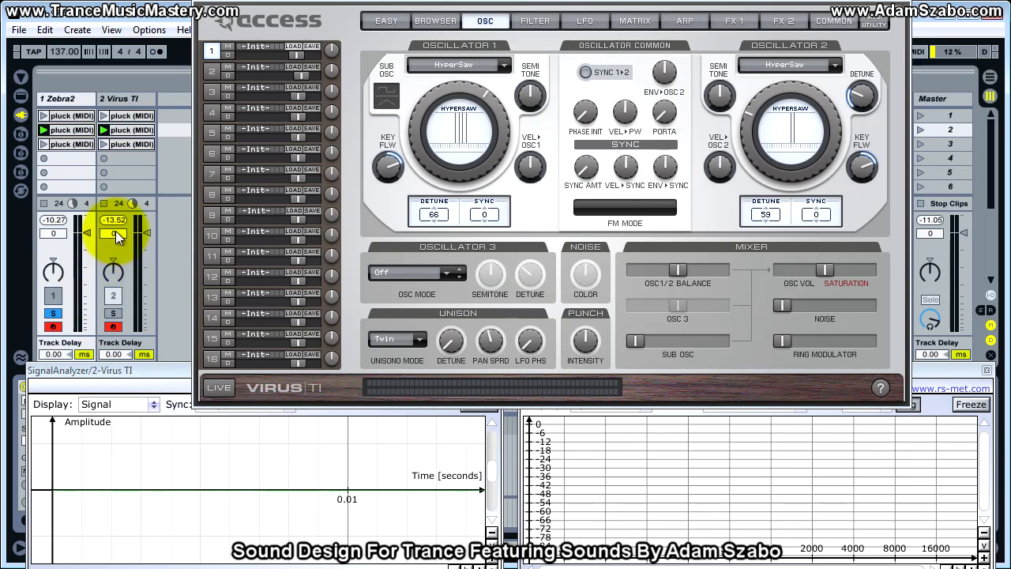
Lower the Zebra2 track's volume to -2.8 dB, alternating solo between both tracks to match the Virus TI's loudness.
left_click_drag(86, 234, 86, 241)
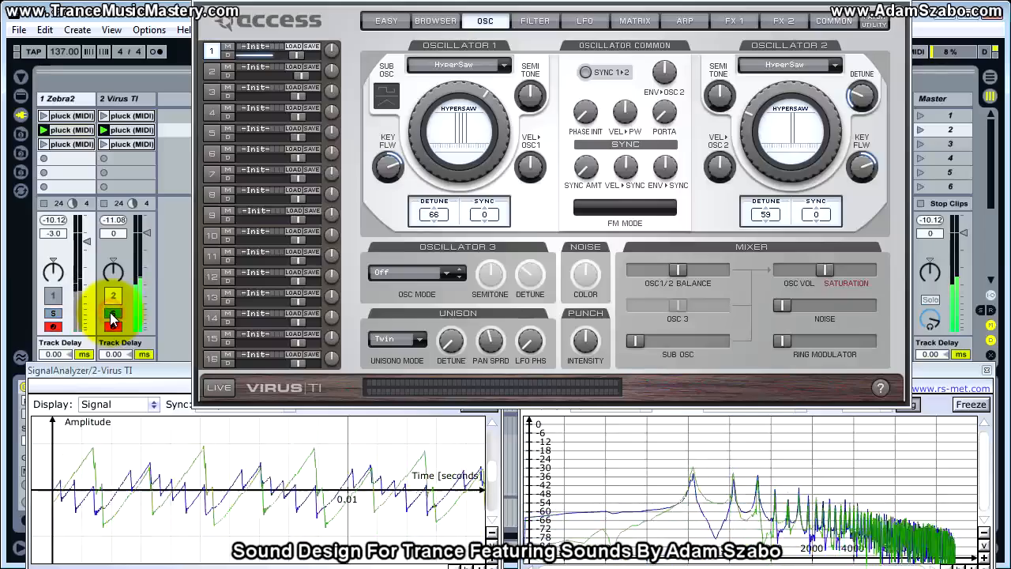
left_click(53, 313)
left_click_drag(89, 249, 86, 247)
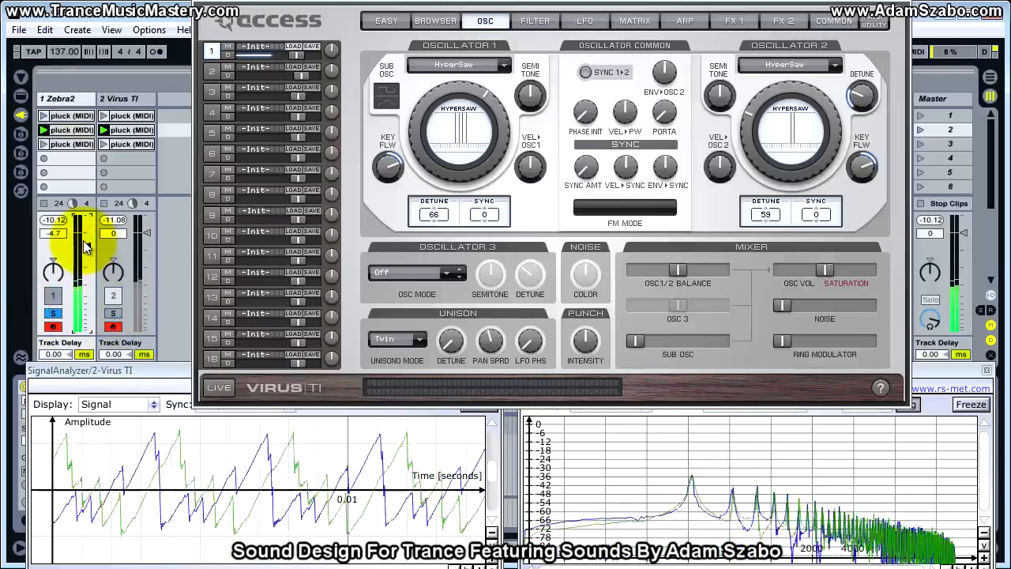
left_click(113, 312)
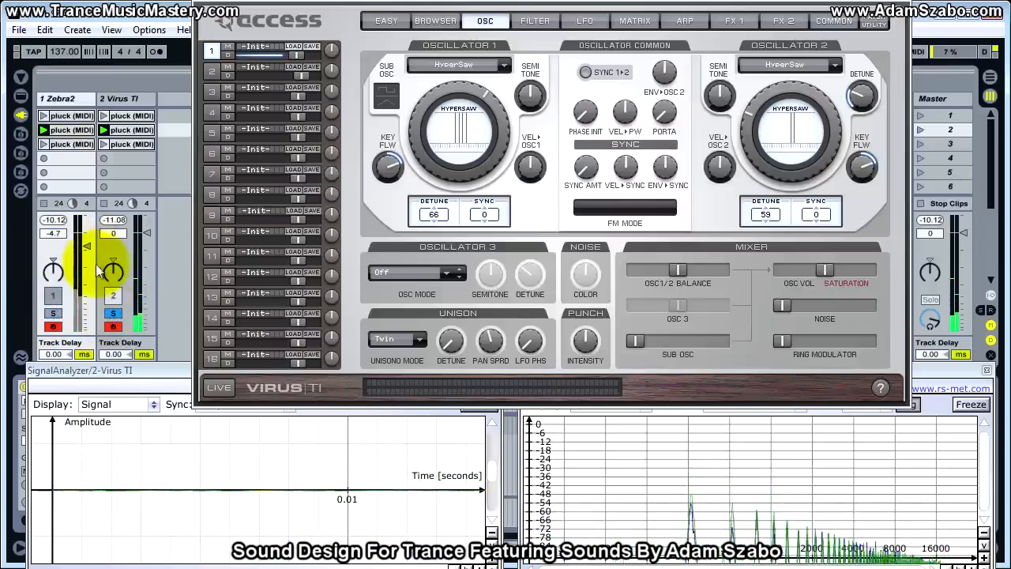
left_click(54, 312)
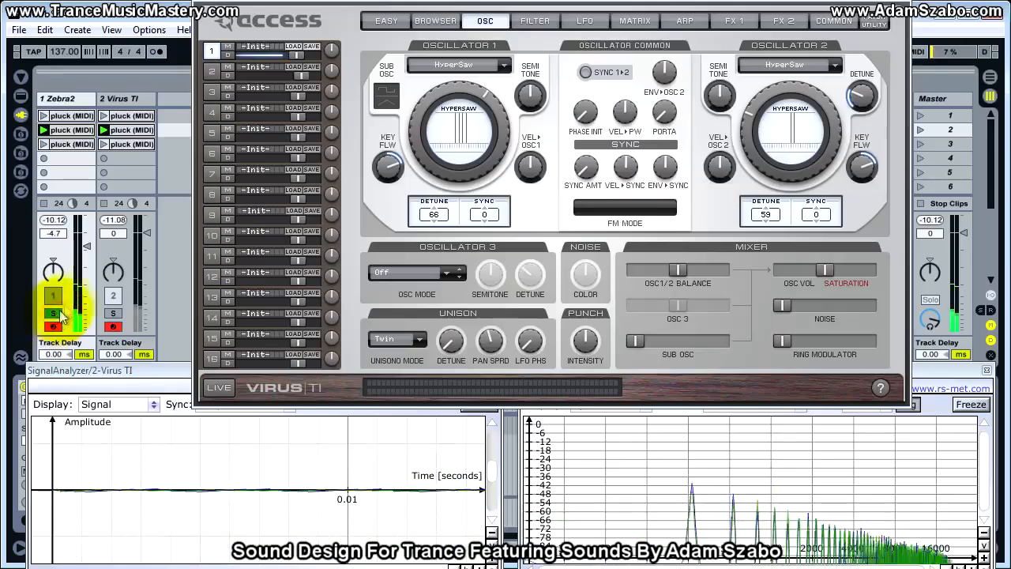
left_click_drag(85, 251, 83, 239)
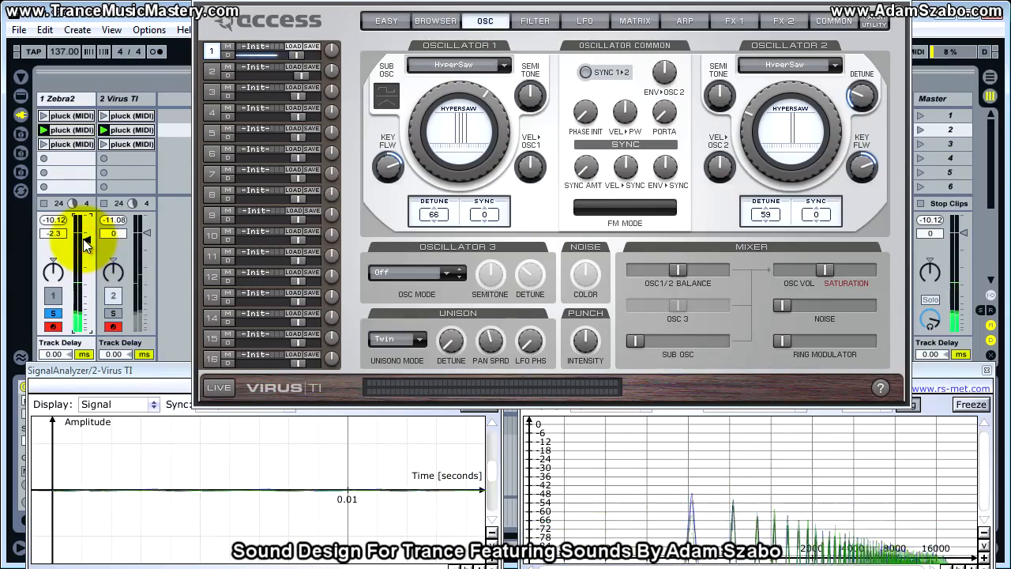
left_click(111, 312)
left_click(53, 313)
left_click_drag(85, 241, 83, 241)
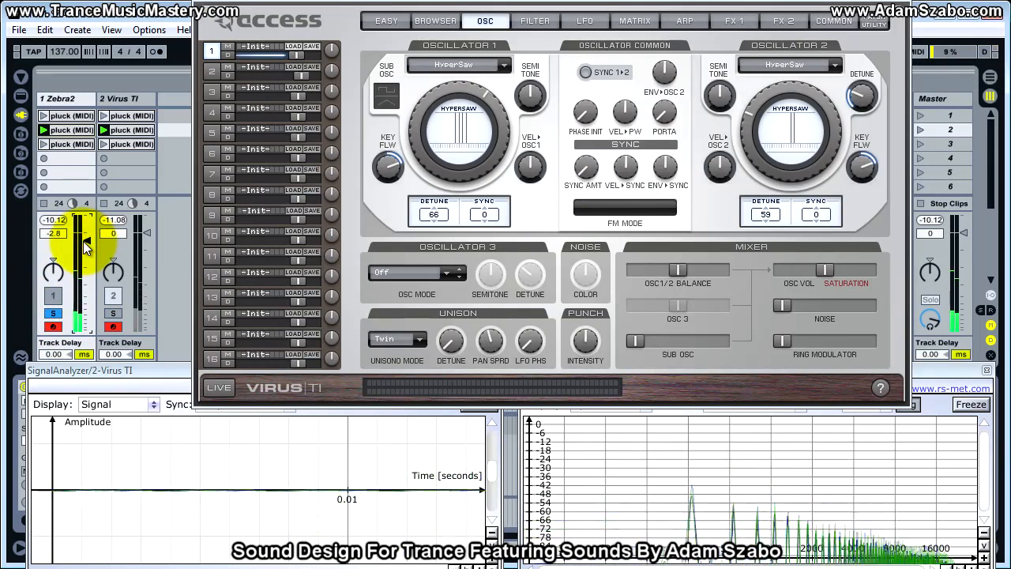
left_click(113, 313)
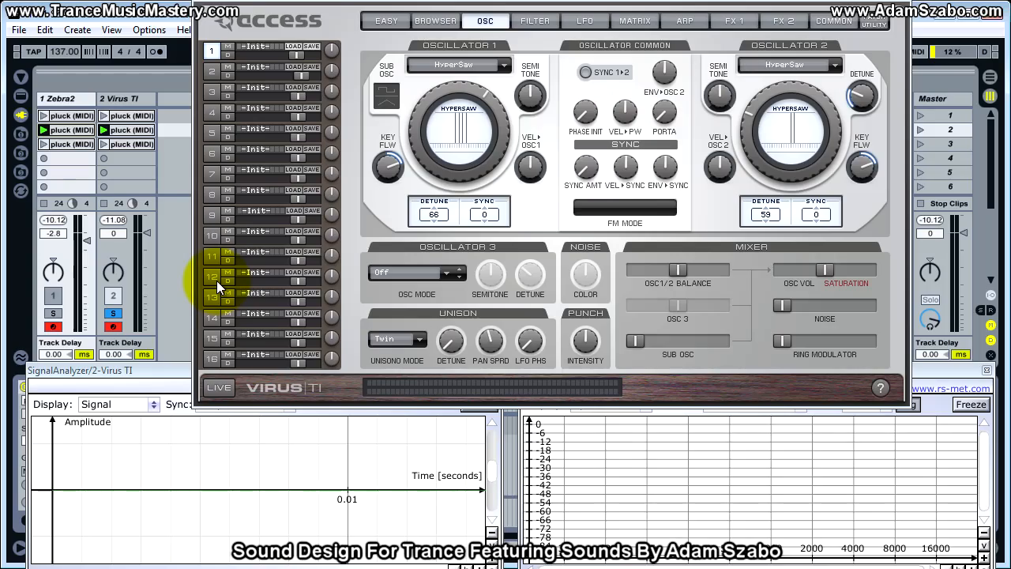
Keep Oscillator 2's fine detune at 32 and set the Zebra2 track's volume to -1.5 dB, comparing both soloed tracks.
left_click_drag(858, 93, 867, 103)
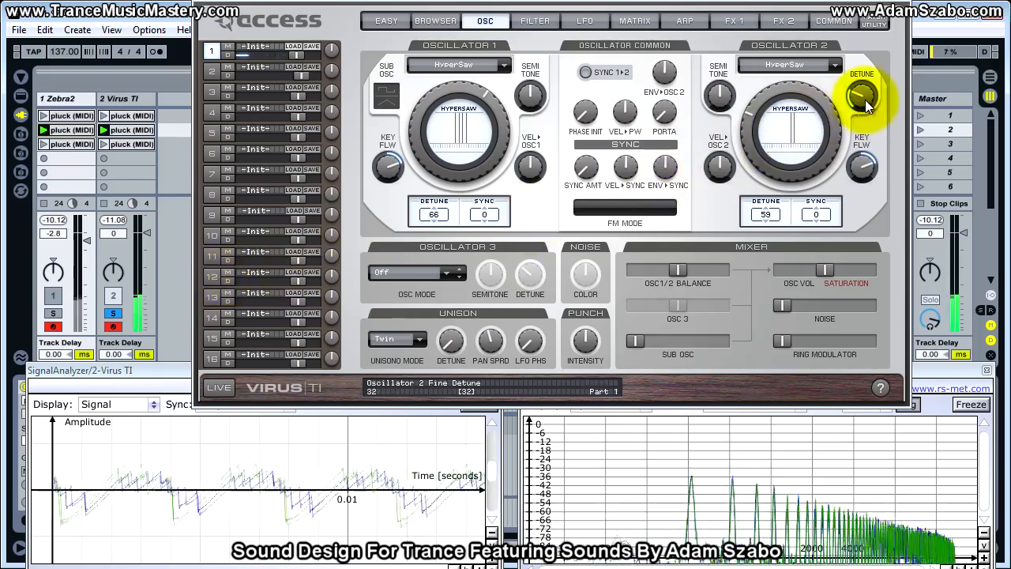
left_click(54, 314)
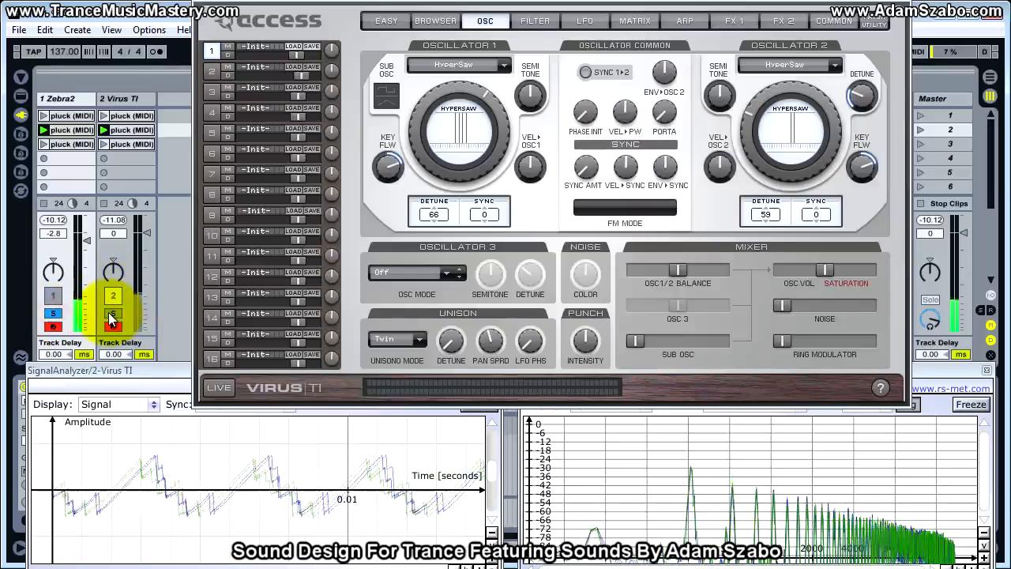
left_click(113, 314)
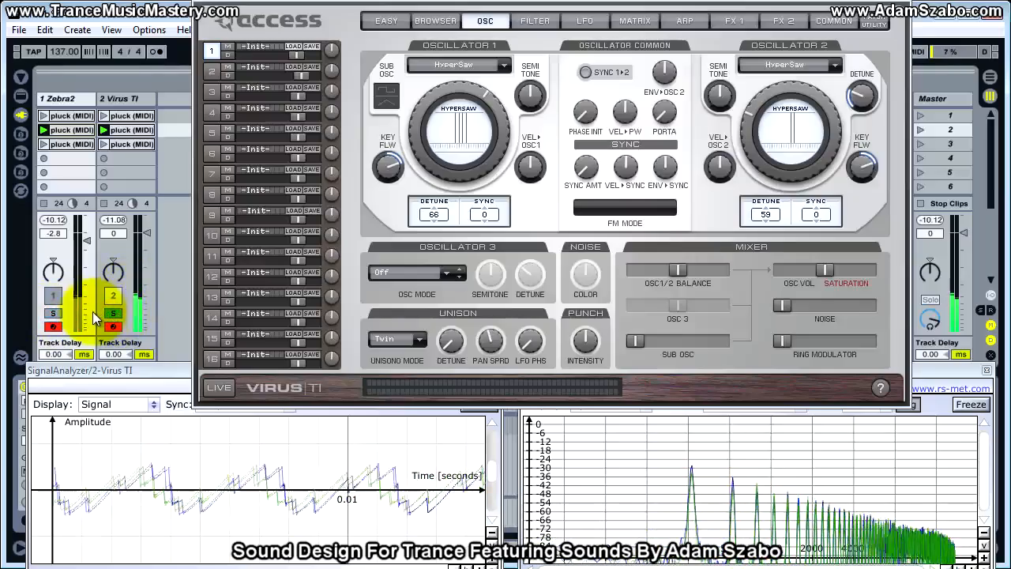
left_click(58, 298)
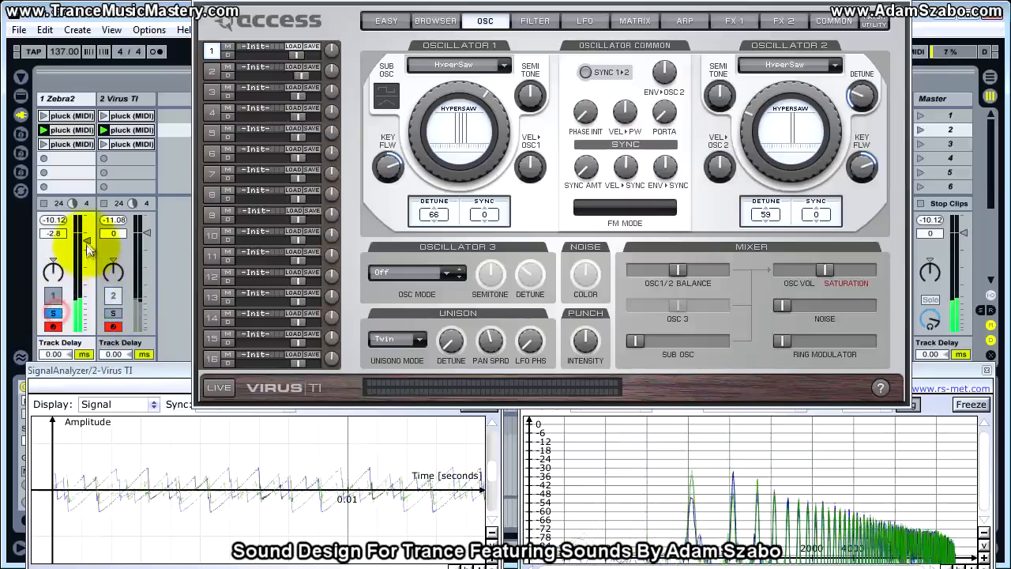
left_click(115, 300)
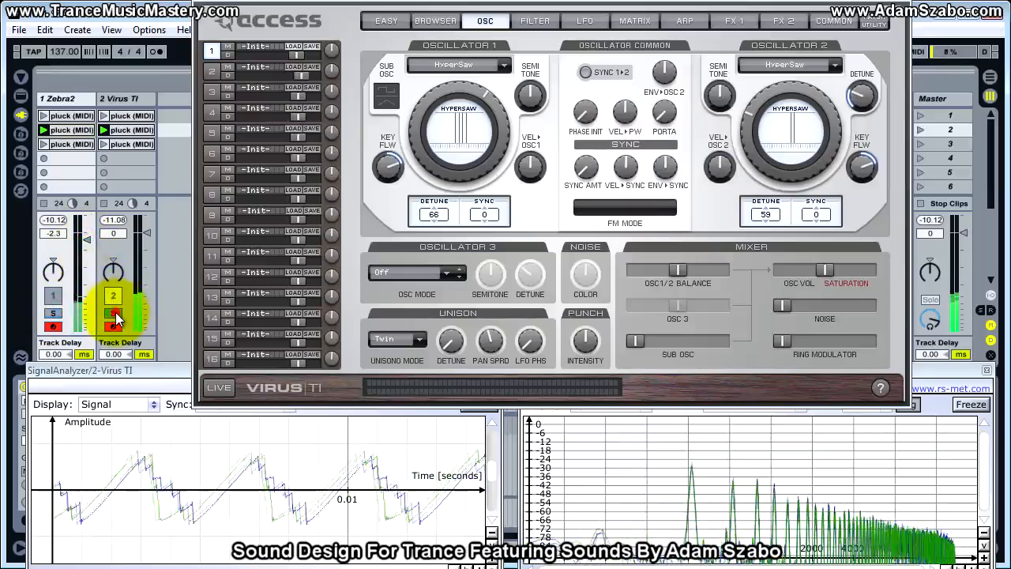
left_click(57, 314)
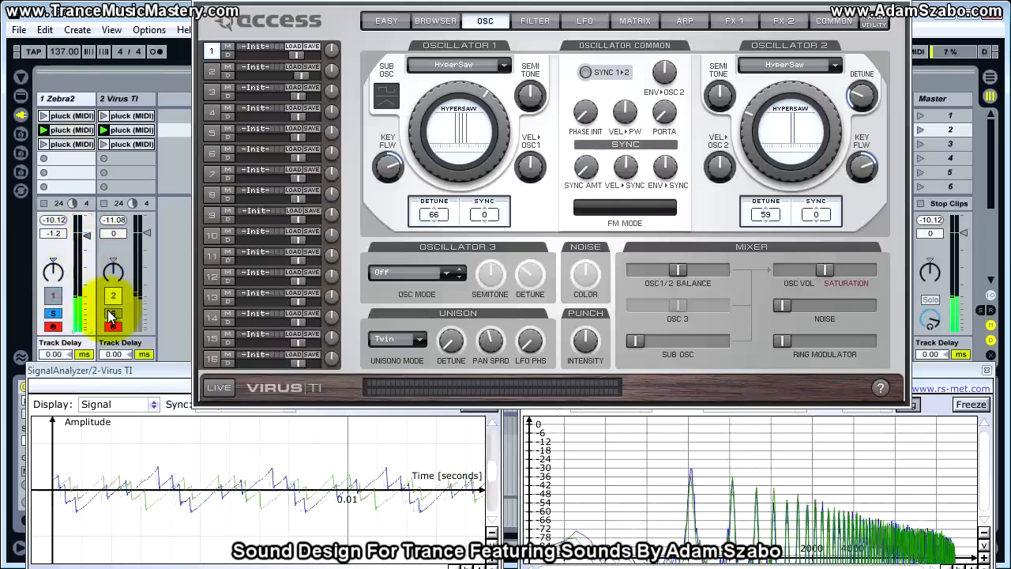
left_click(53, 313)
left_click_drag(87, 231, 86, 246)
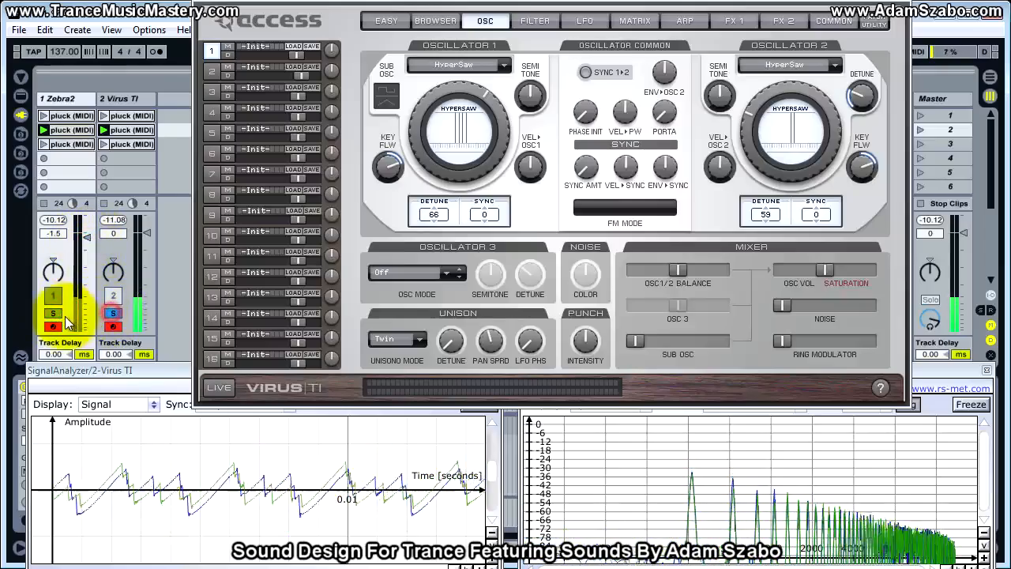
Reduce Oscillator 2's fine detune to slightly above its minimum, alternating solo between the Virus TI and Zebra2 tracks.
left_click(114, 315)
left_click_drag(860, 98, 858, 146)
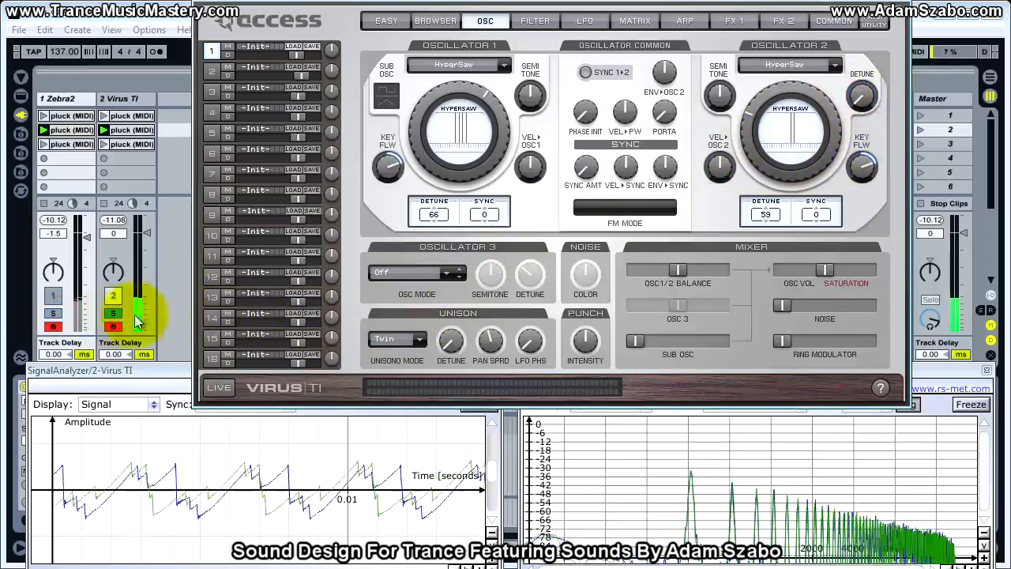
left_click(53, 313)
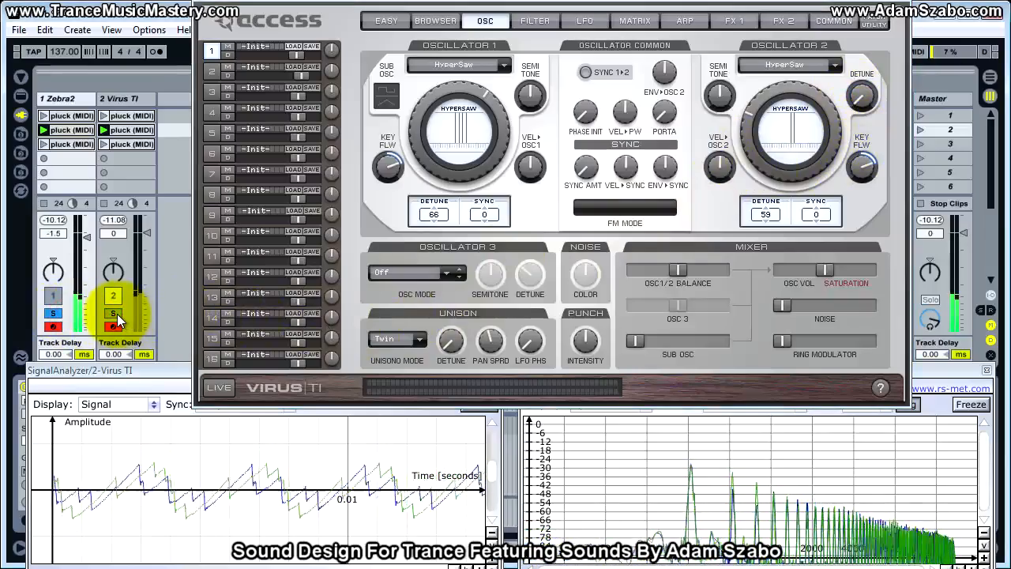
left_click(115, 314)
left_click_drag(868, 88, 868, 79)
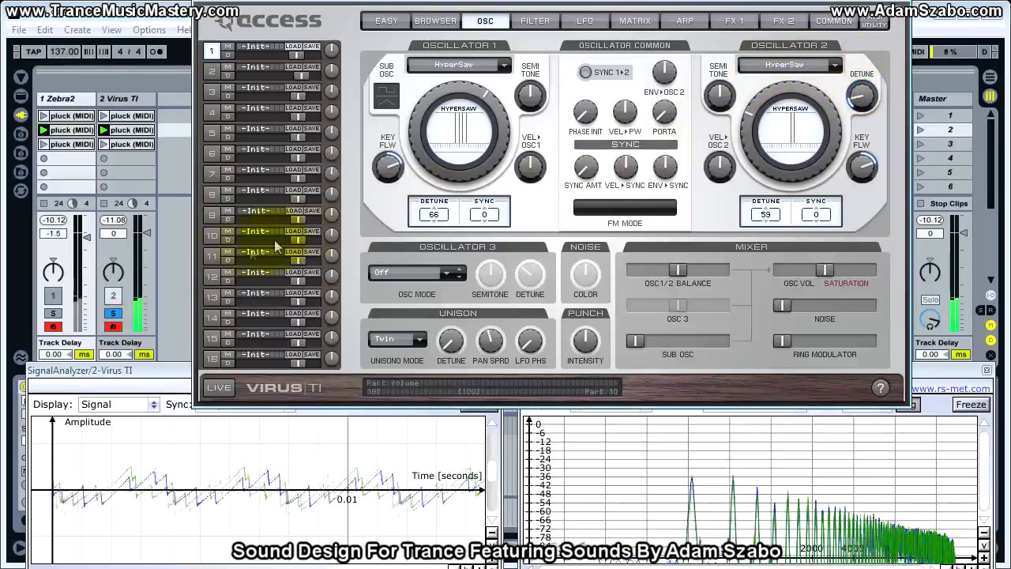
Compare both tracks soloed, then examine the VCF 1 filter settings in the Zebra2 patch.
left_click(53, 312)
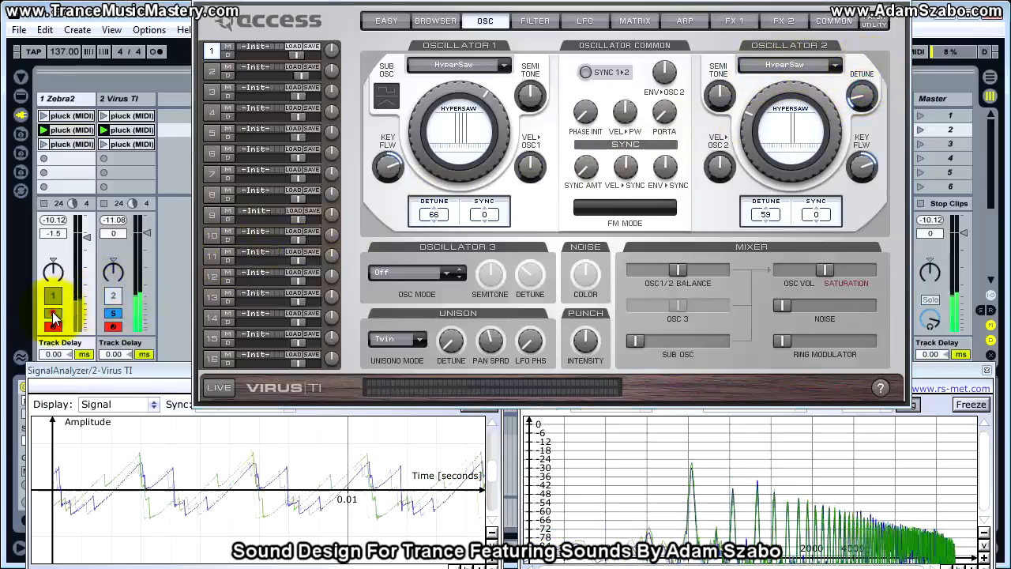
left_click(113, 314)
left_click(666, 271)
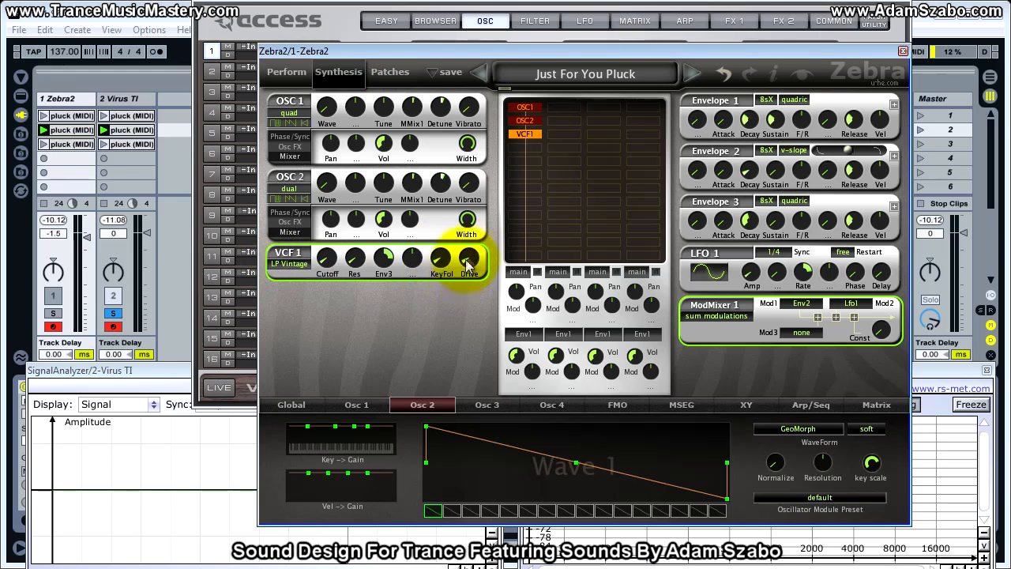
left_click(490, 54)
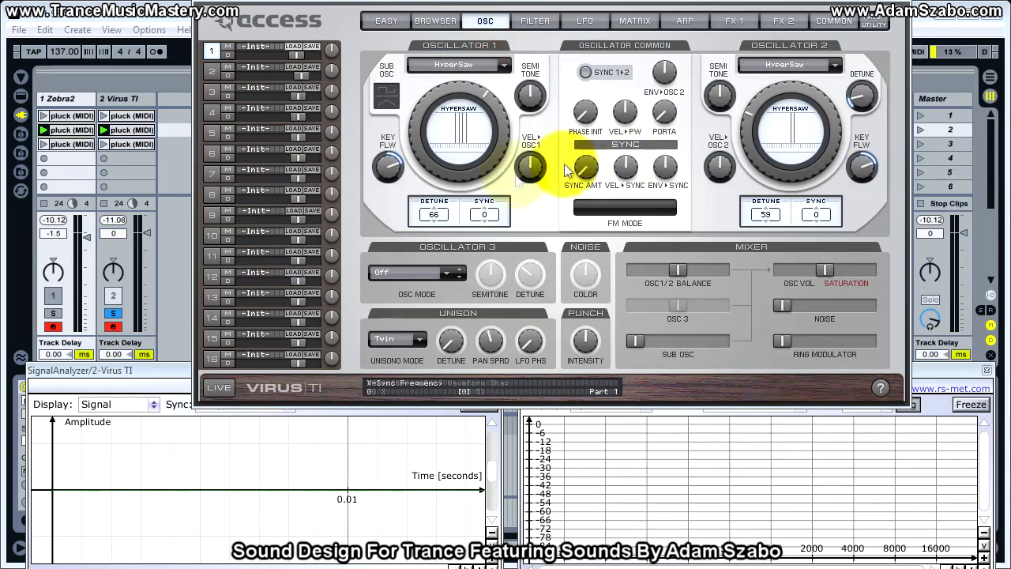
Set the Virus TI's Filter 1 cutoff to 30 and raise its envelope amount, comparing both tracks soloed.
left_click(546, 24)
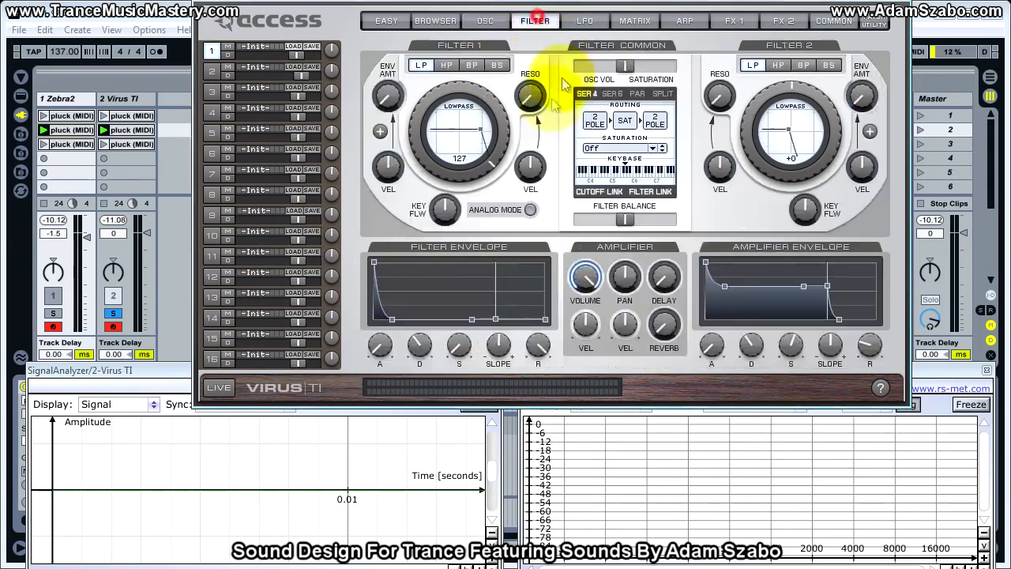
left_click(53, 315)
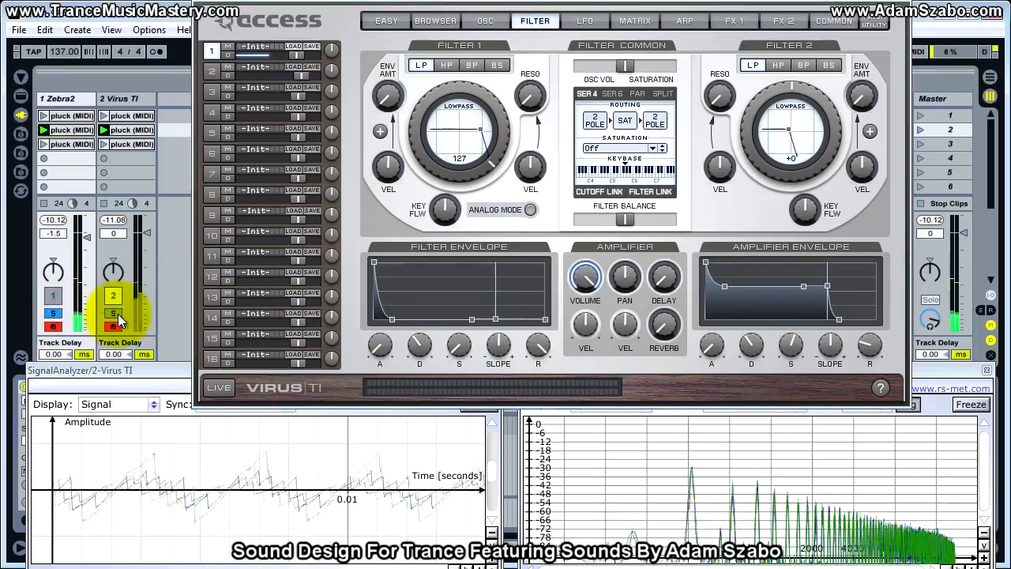
left_click(114, 315)
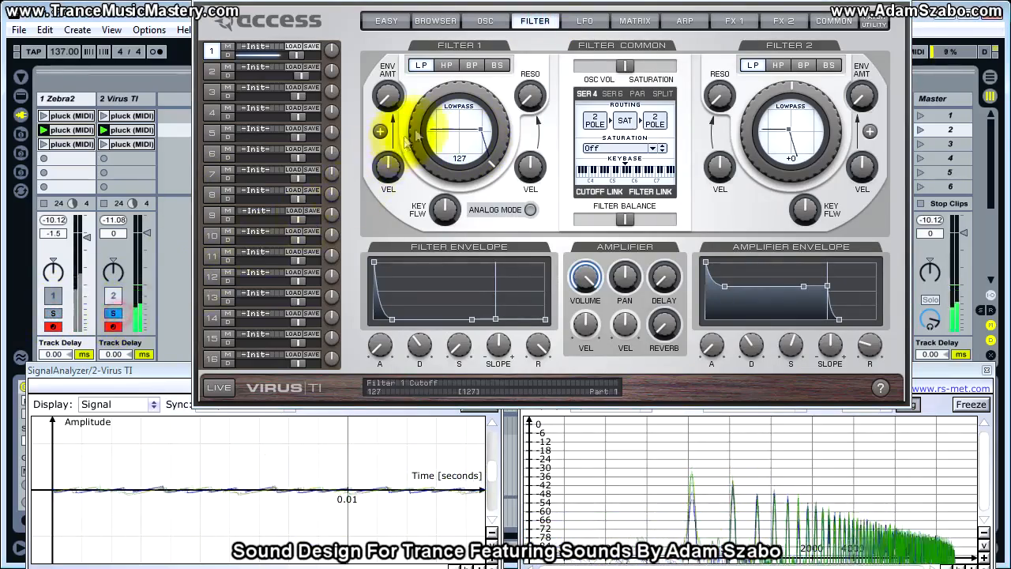
left_click_drag(414, 118, 406, 222)
left_click_drag(387, 94, 384, 2)
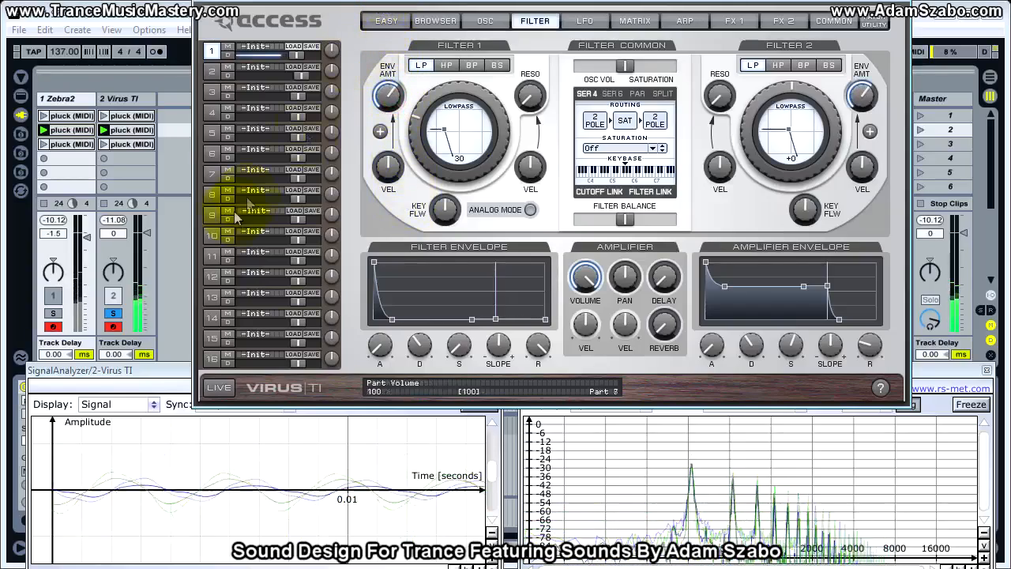
left_click(52, 313)
left_click(113, 313)
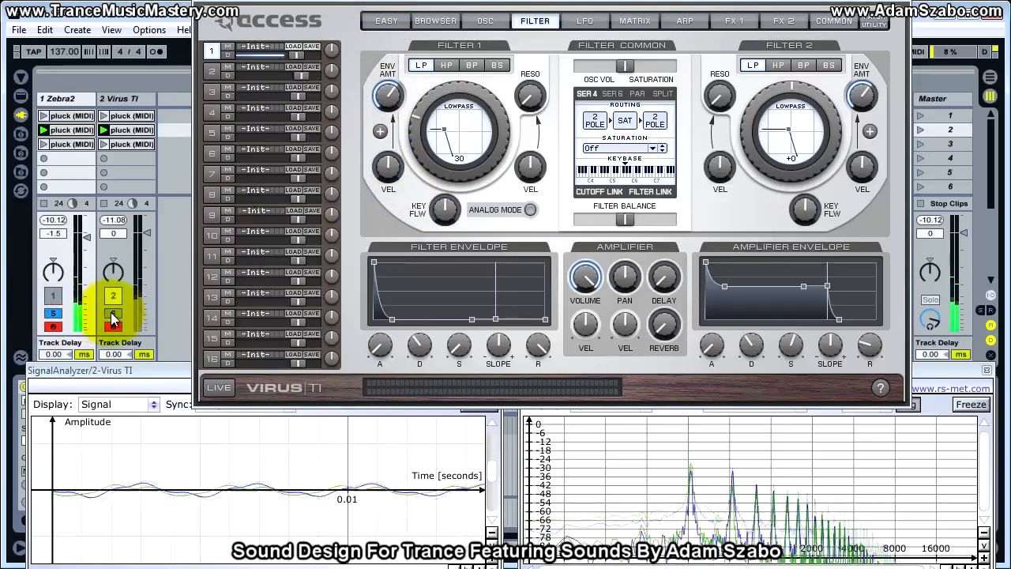
Shorten the Virus TI filter envelope's release and set its decay to 37, comparing both tracks soloed.
left_click_drag(536, 345, 531, 446)
left_click_drag(420, 343, 417, 352)
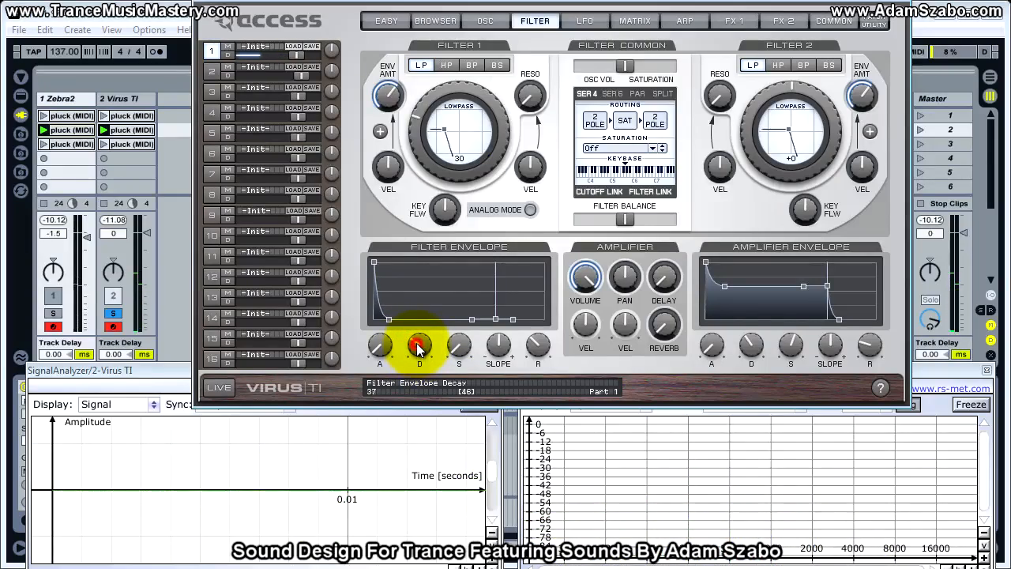
left_click(49, 315)
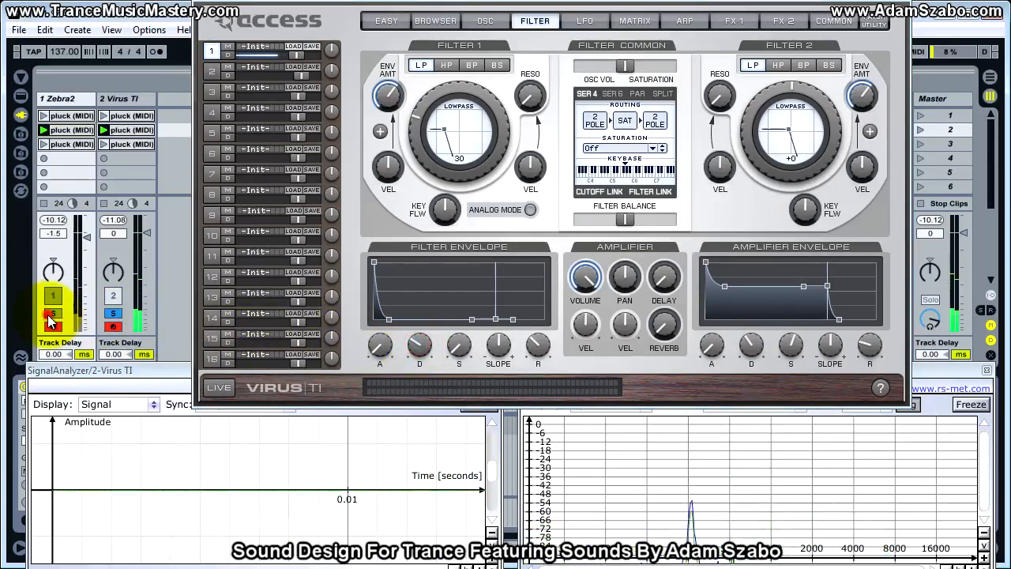
left_click(115, 314)
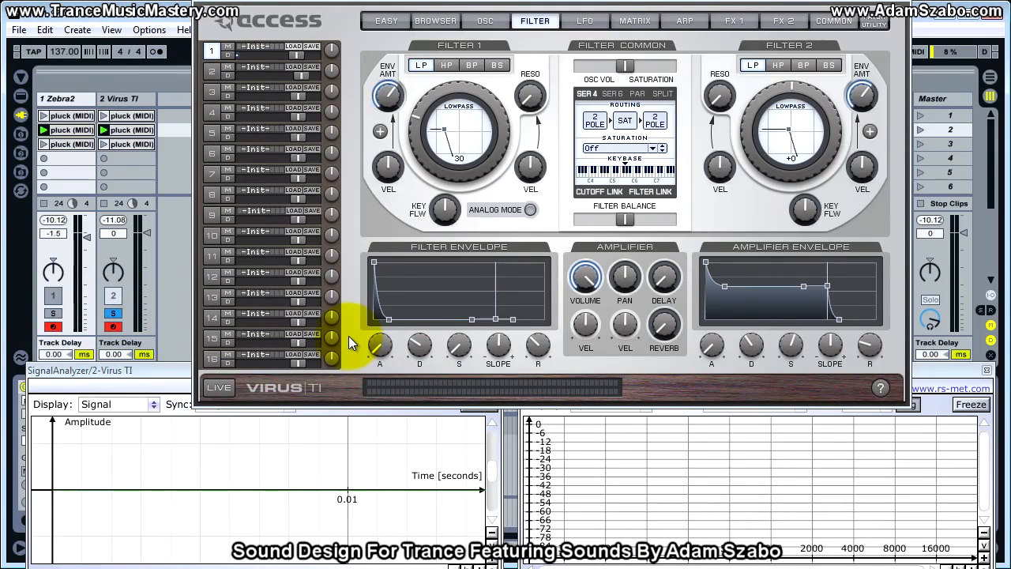
Fine-tune Filter 1's envelope amount on the Virus TI, alternating solo between both tracks to match the filter brightness.
left_click(427, 346)
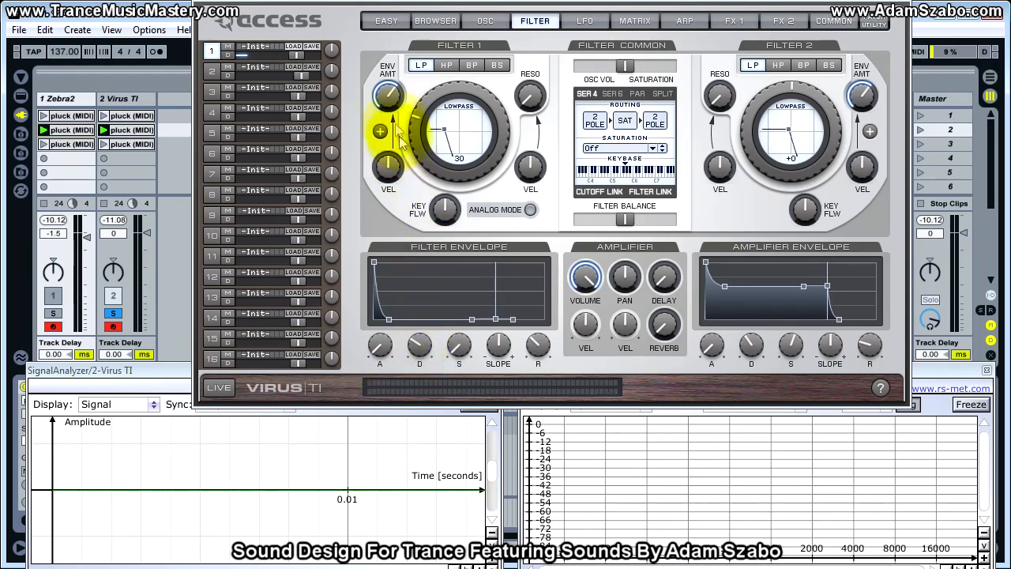
mouse_move(392, 108)
left_click_drag(393, 114, 392, 96)
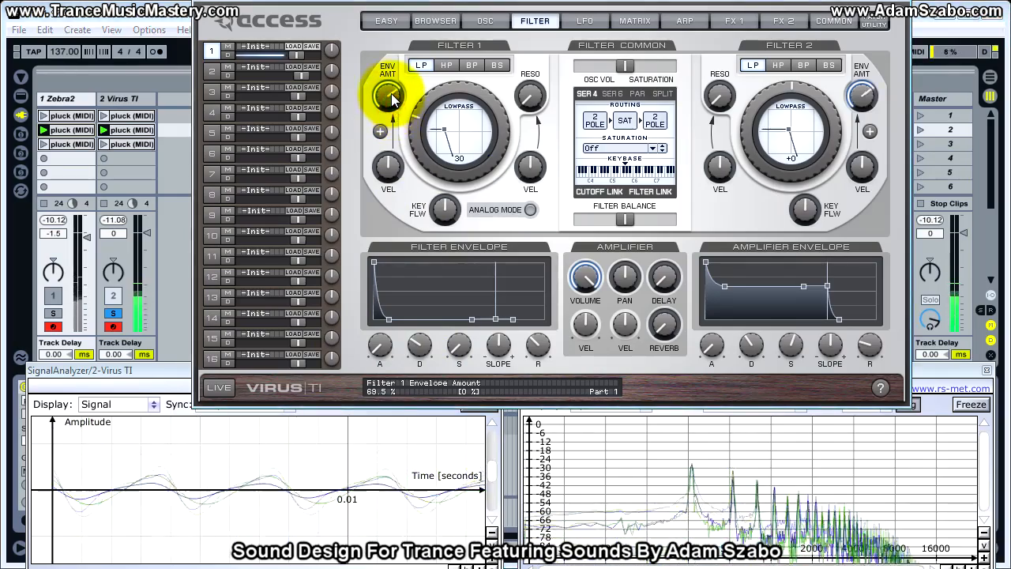
left_click(53, 313)
left_click(111, 314)
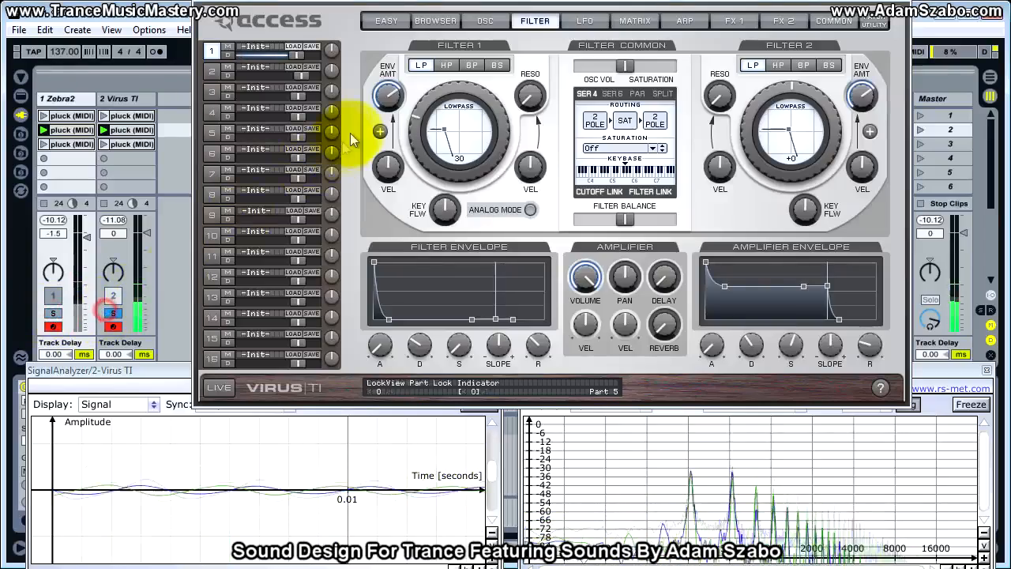
left_click_drag(379, 90, 383, 109)
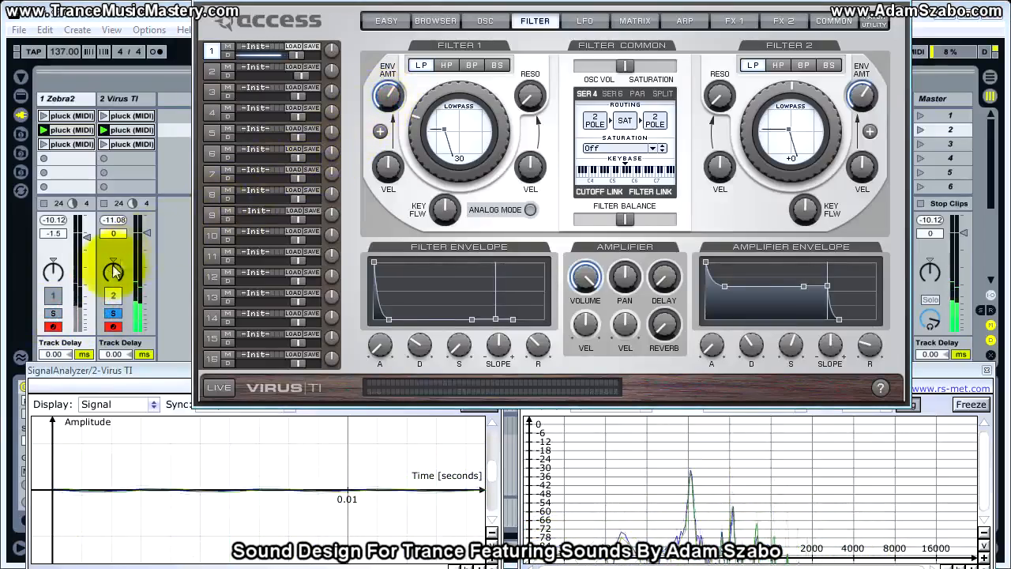
left_click(59, 311)
left_click(116, 314)
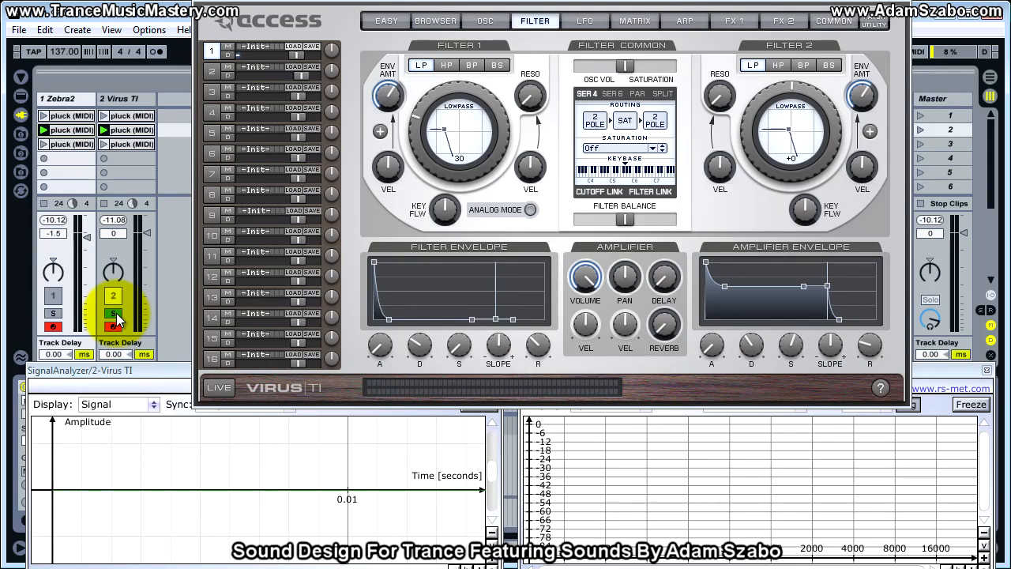
Lower Filter 1's cutoff to 24 and compare the Zebra2 and Virus TI tracks soloed.
left_click(417, 126)
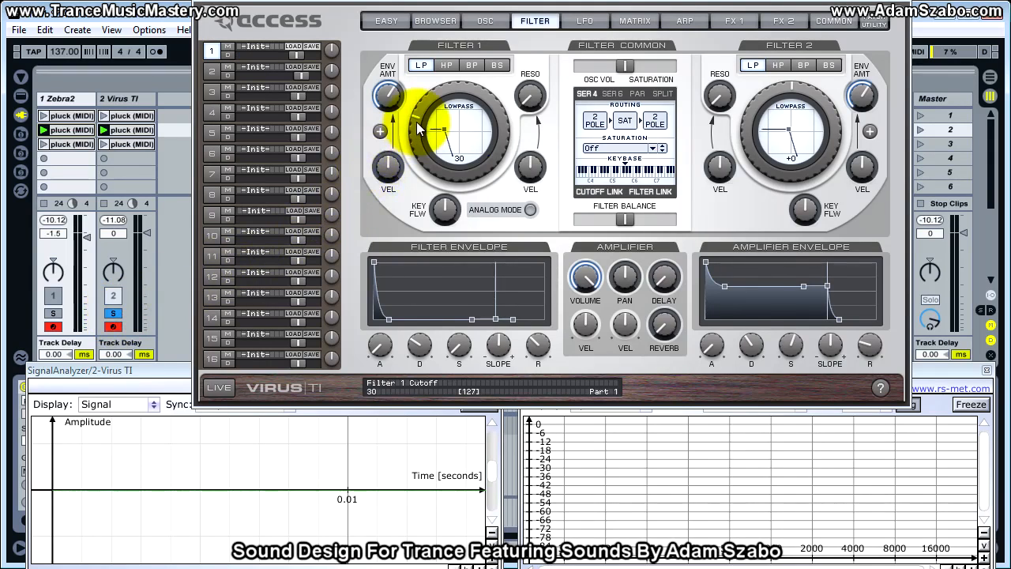
left_click_drag(416, 122, 415, 127)
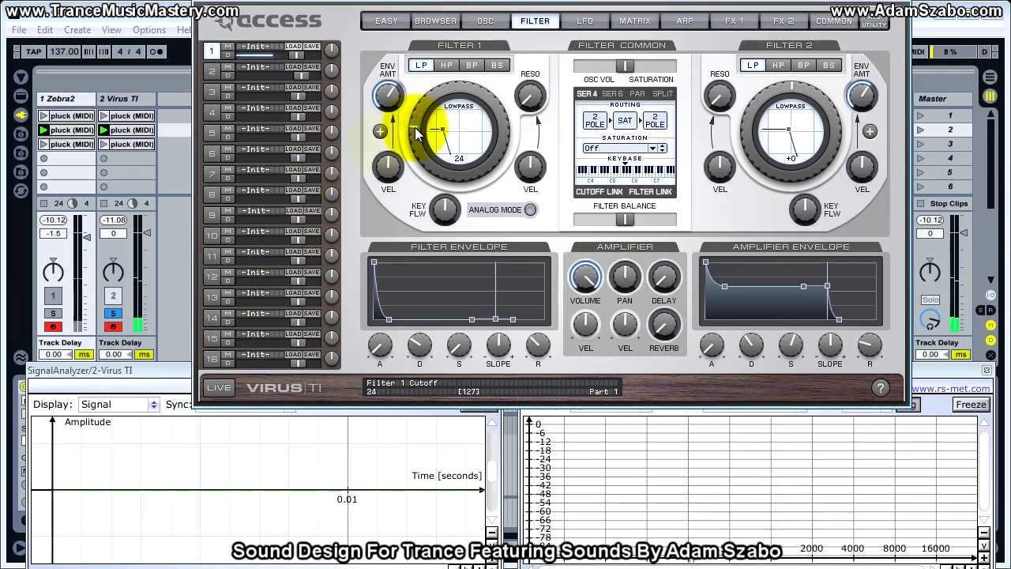
left_click(53, 314)
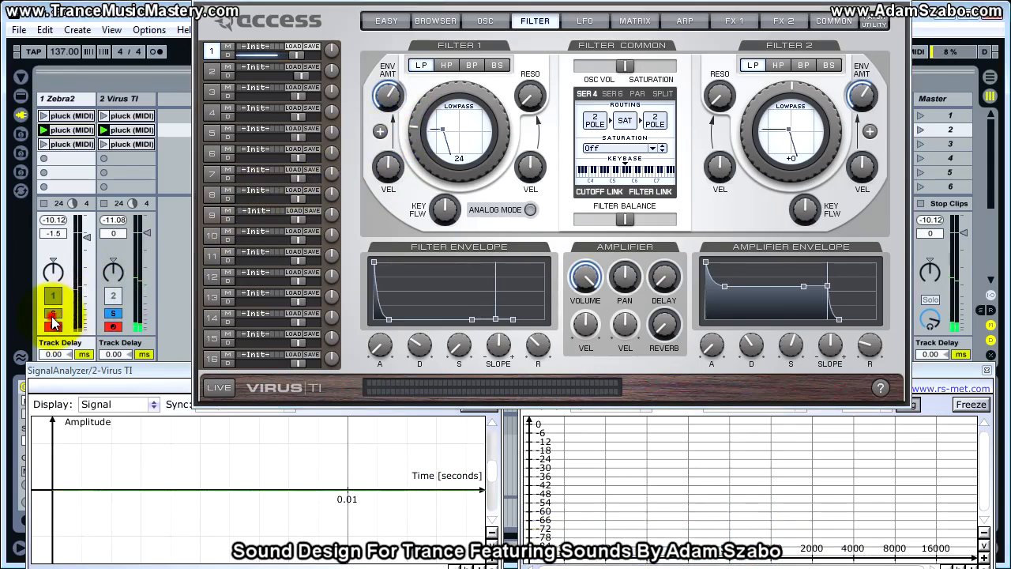
left_click(112, 314)
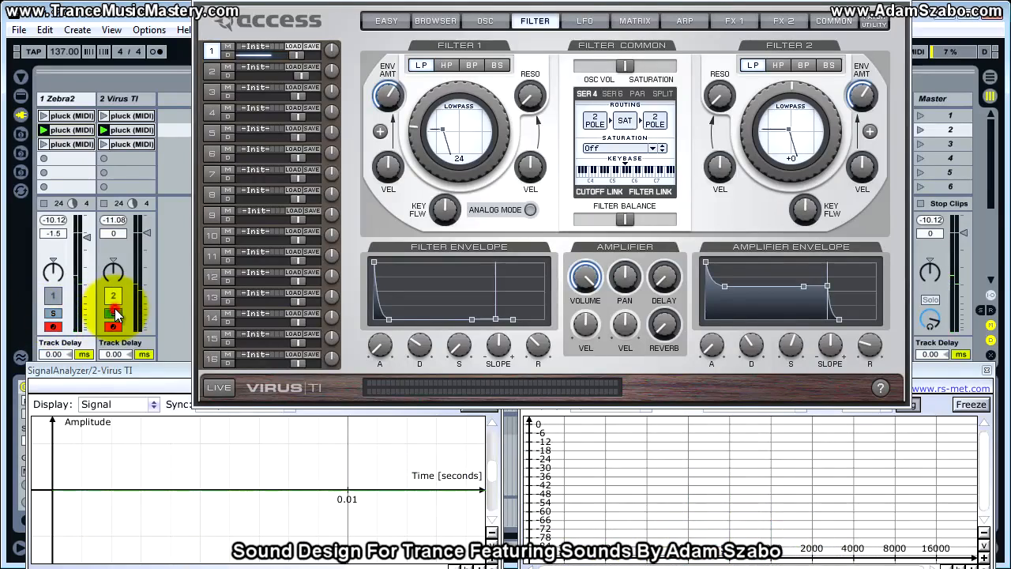
left_click(53, 314)
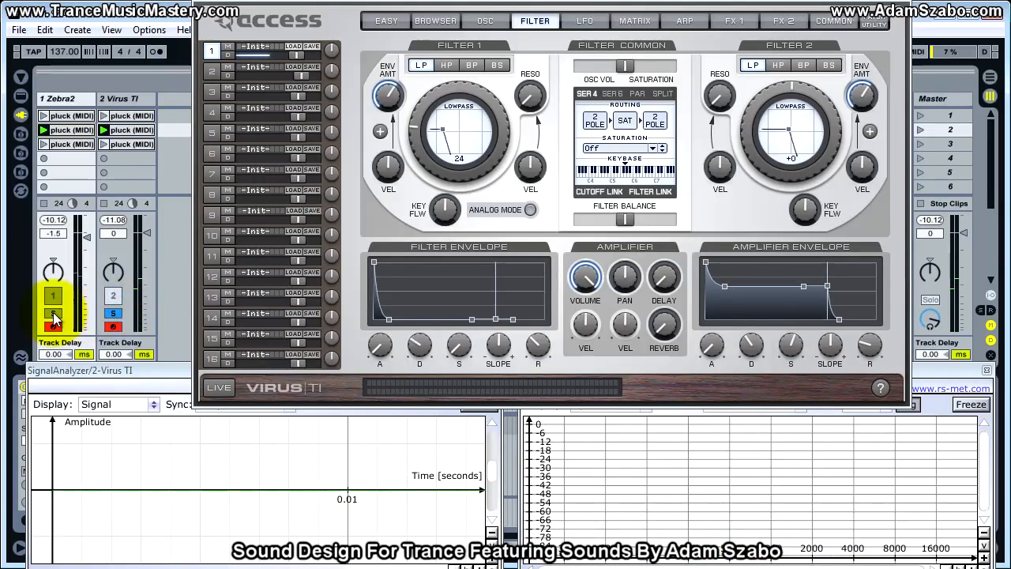
left_click(112, 313)
left_click(113, 316)
Raise Filter 1's envelope amount to about 65 % and compare it with the soloed Zebra2 track.
left_click_drag(389, 100, 389, 94)
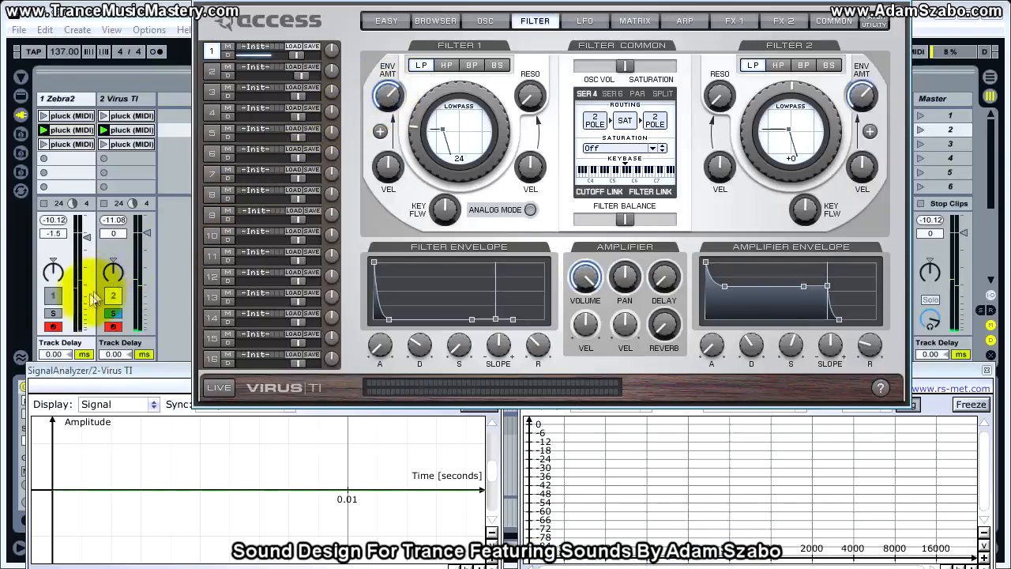
left_click(53, 313)
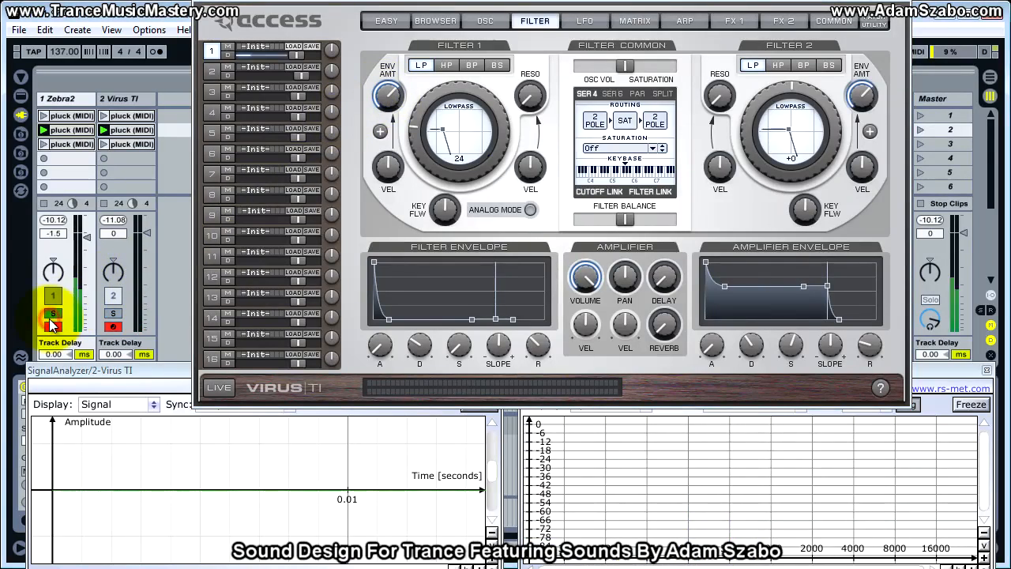
left_click(113, 315)
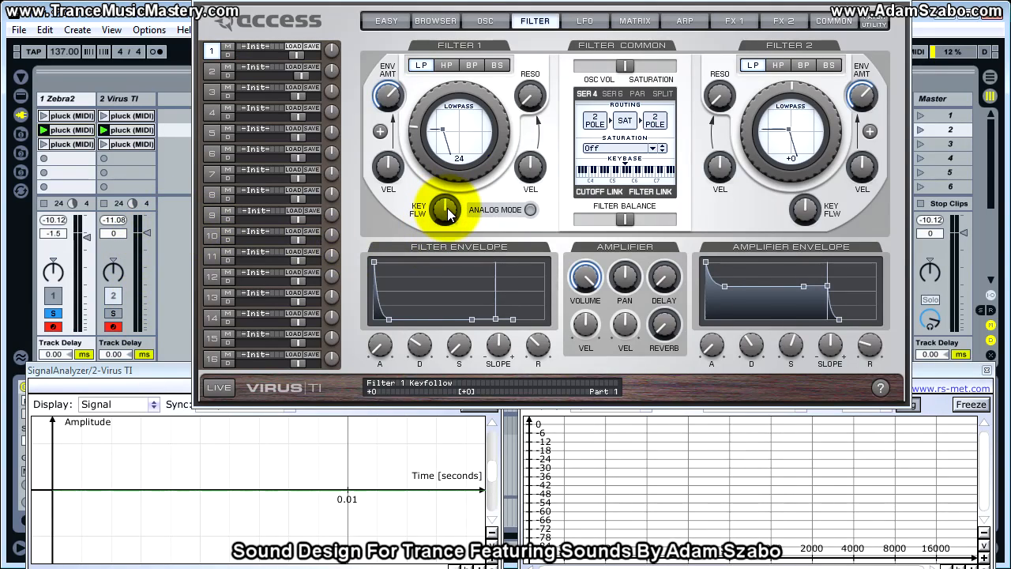
Raise Filter 1's key follow to about +5, alternating solo between the Virus TI and Zebra2 tracks.
left_click_drag(448, 212, 448, 208)
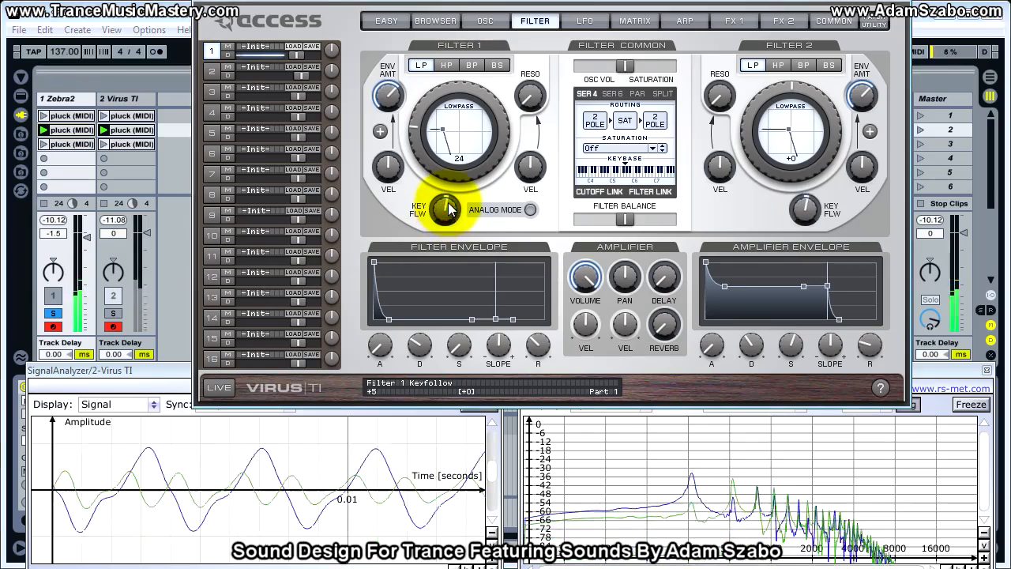
left_click(120, 311)
left_click_drag(445, 208, 447, 214)
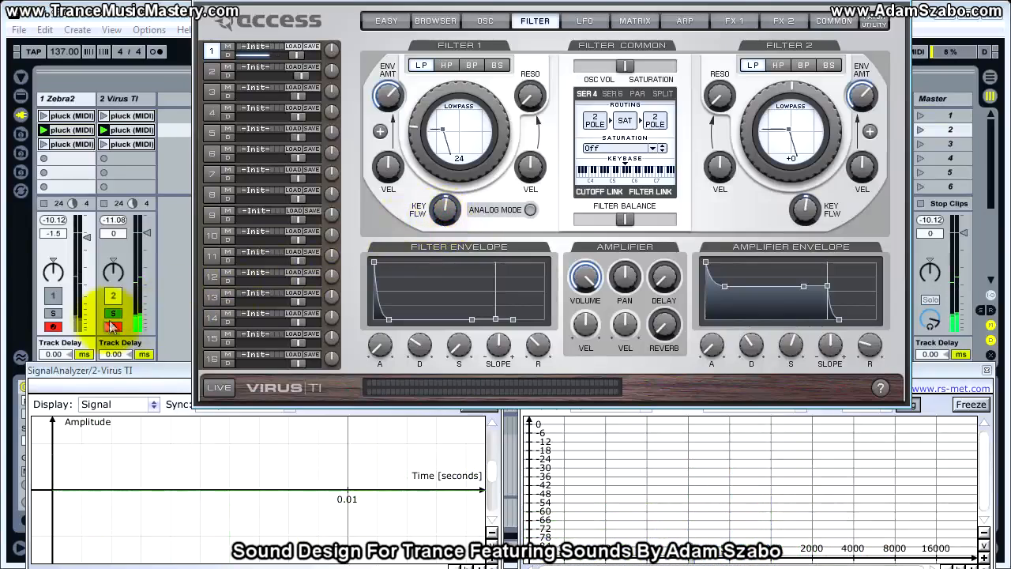
left_click(53, 313)
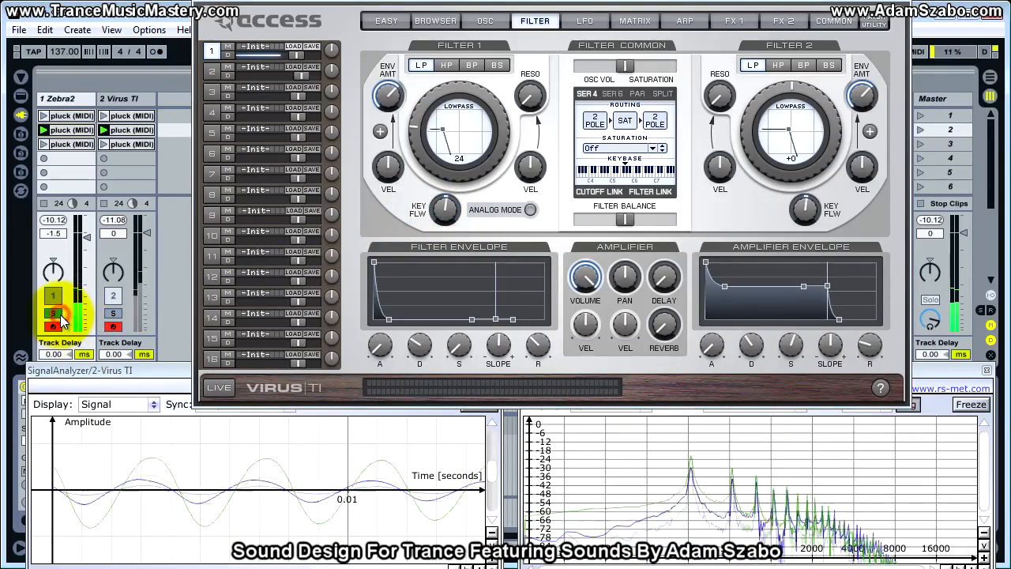
left_click(112, 311)
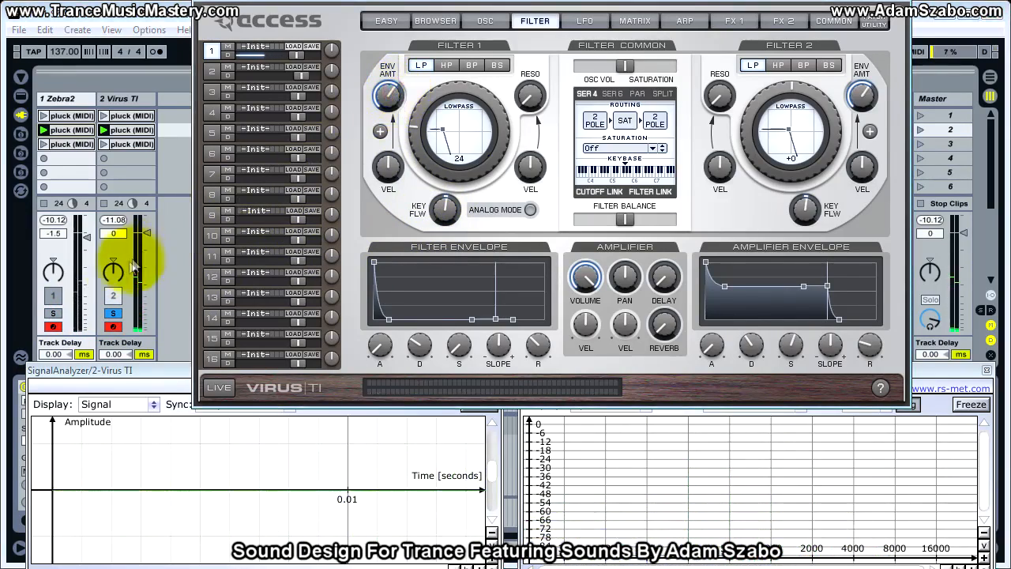
left_click(113, 314)
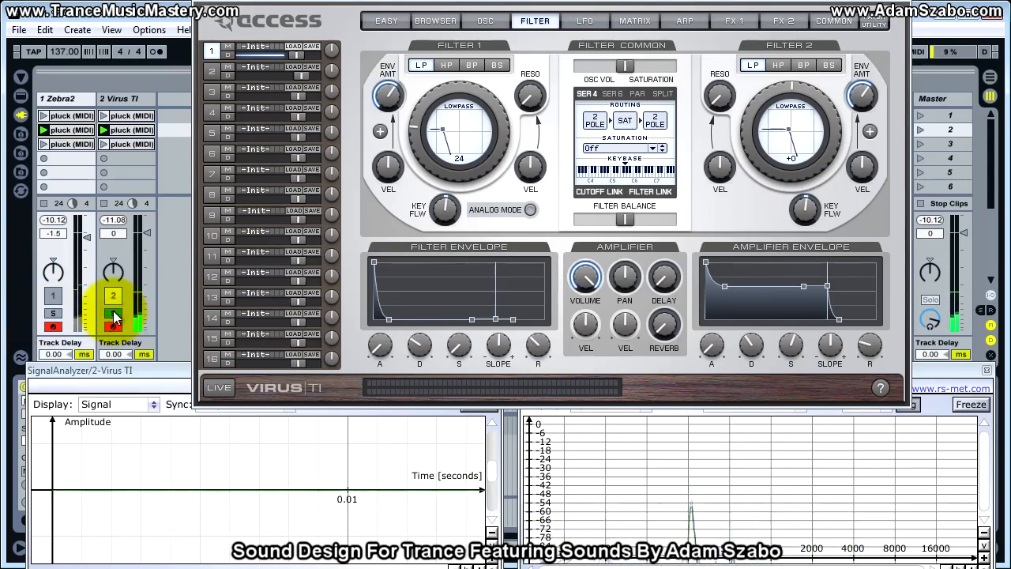
Try Filter 1's key follow at +6, compare both soloed tracks, and reduce the key follow slightly.
mouse_move(383, 99)
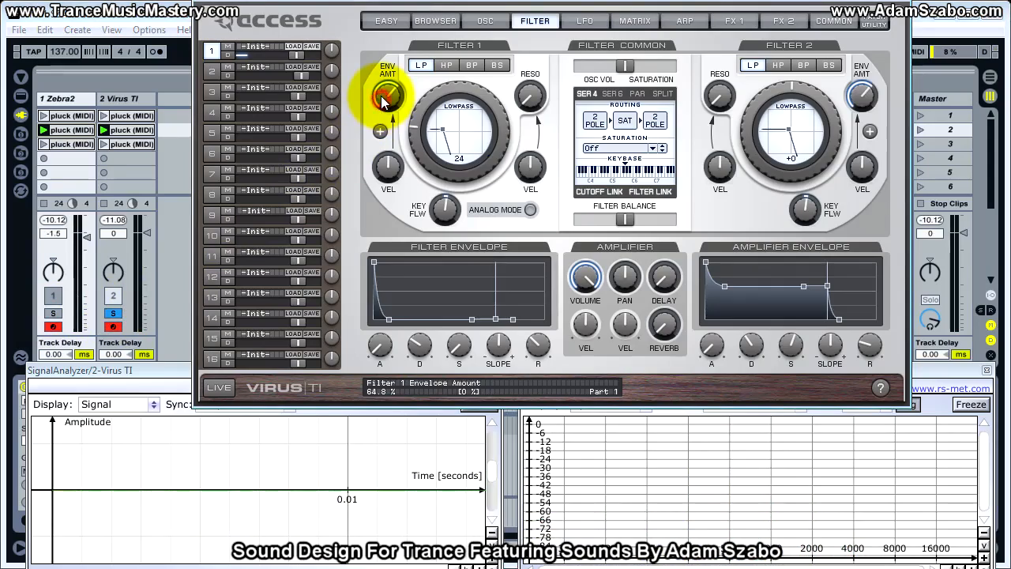
left_click(57, 316)
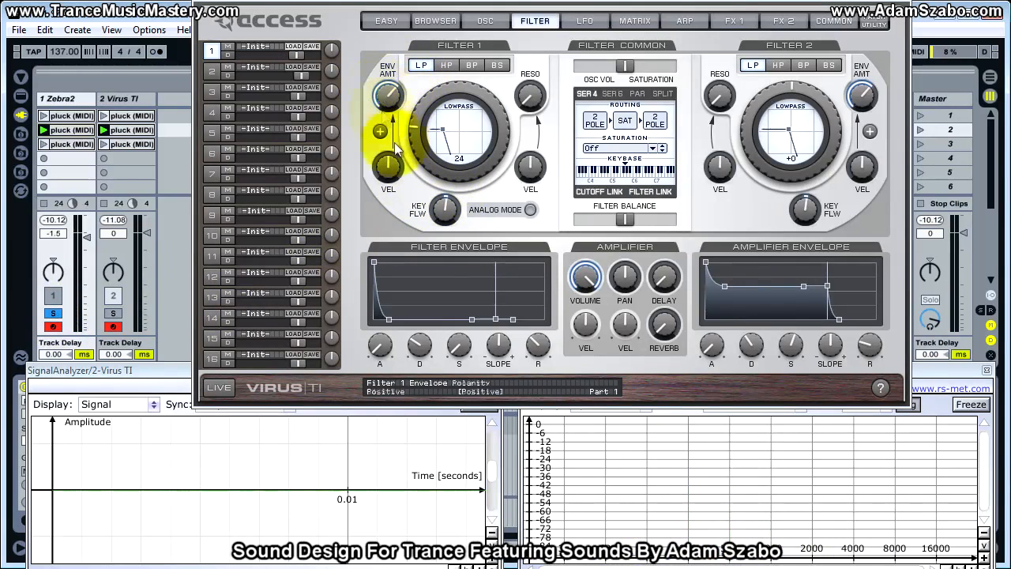
left_click_drag(444, 208, 443, 207)
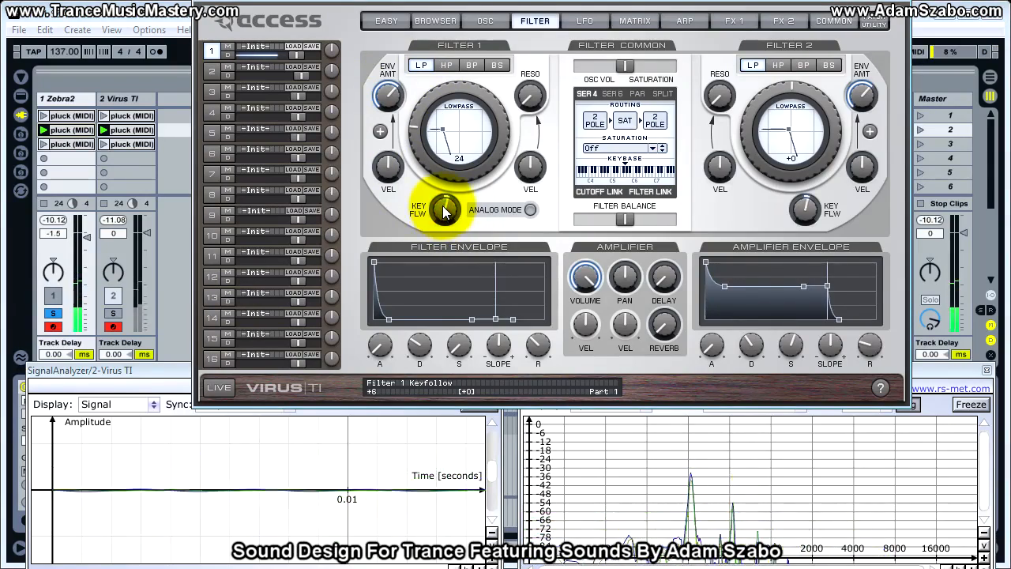
left_click(111, 315)
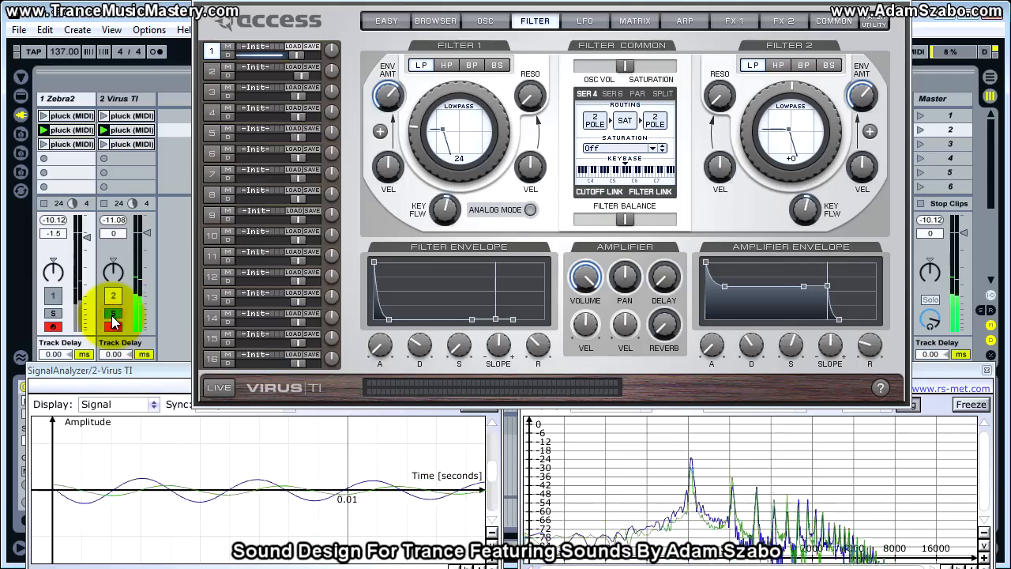
left_click(56, 314)
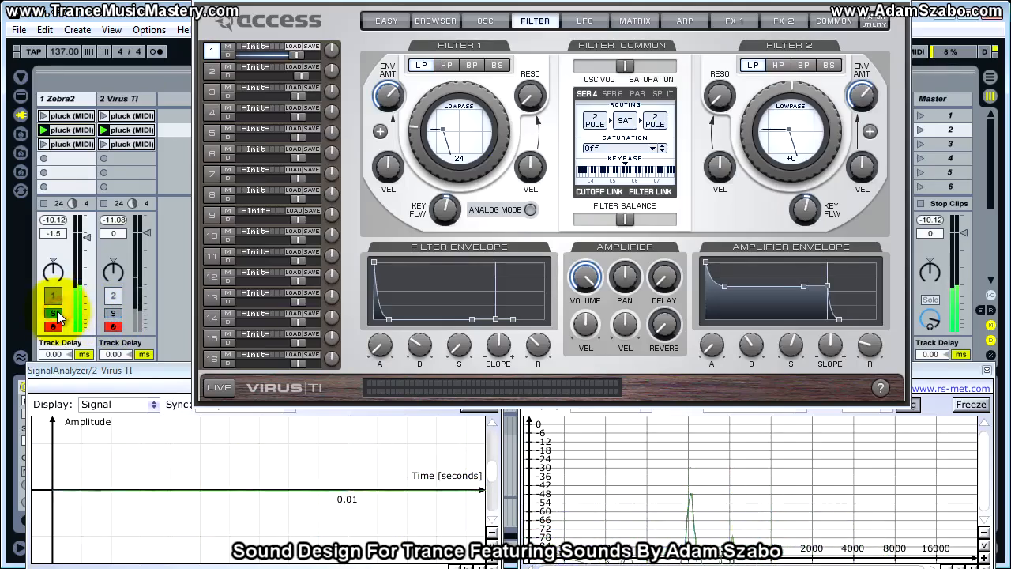
left_click_drag(448, 211, 448, 223)
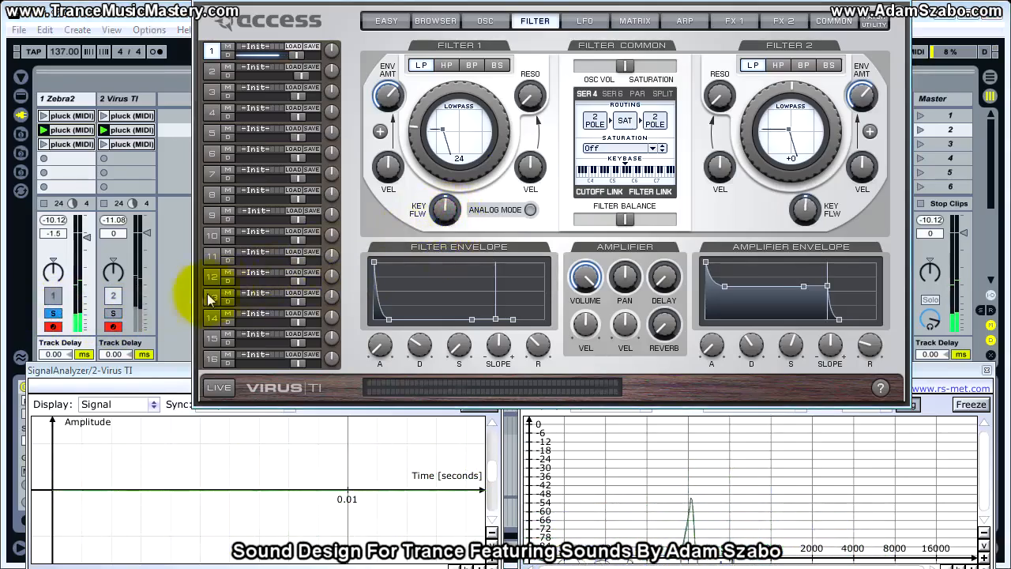
Inspect Zebra2's global settings including its EQ, alternating solo between the Virus TI and Zebra2 tracks.
left_click(111, 314)
left_click(55, 314)
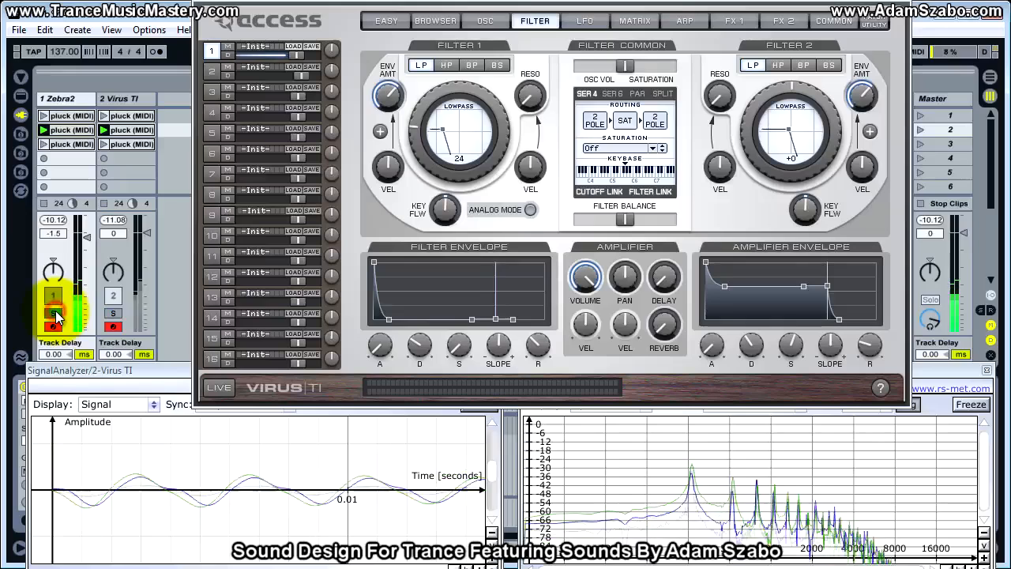
left_click(113, 314)
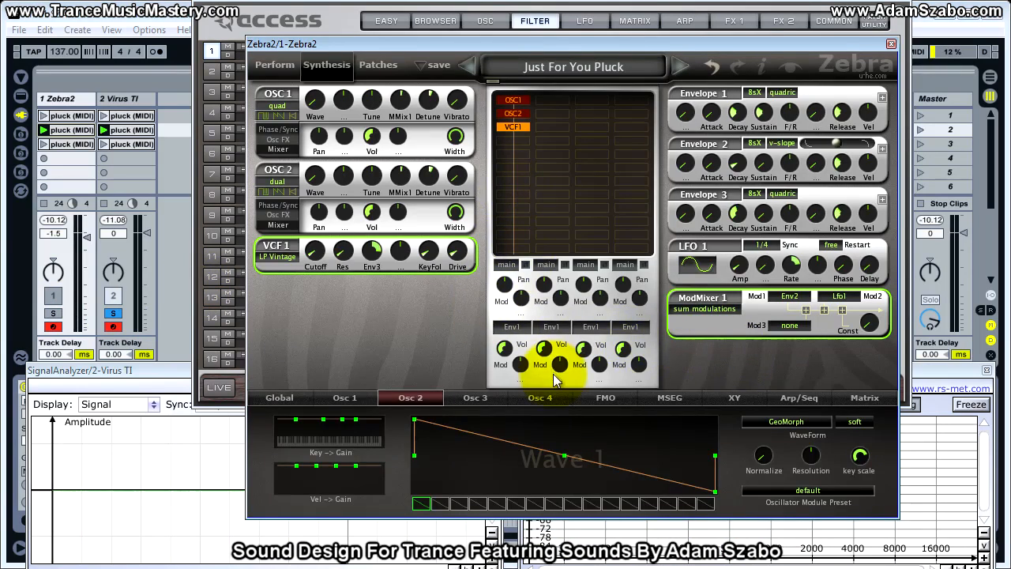
left_click(282, 400)
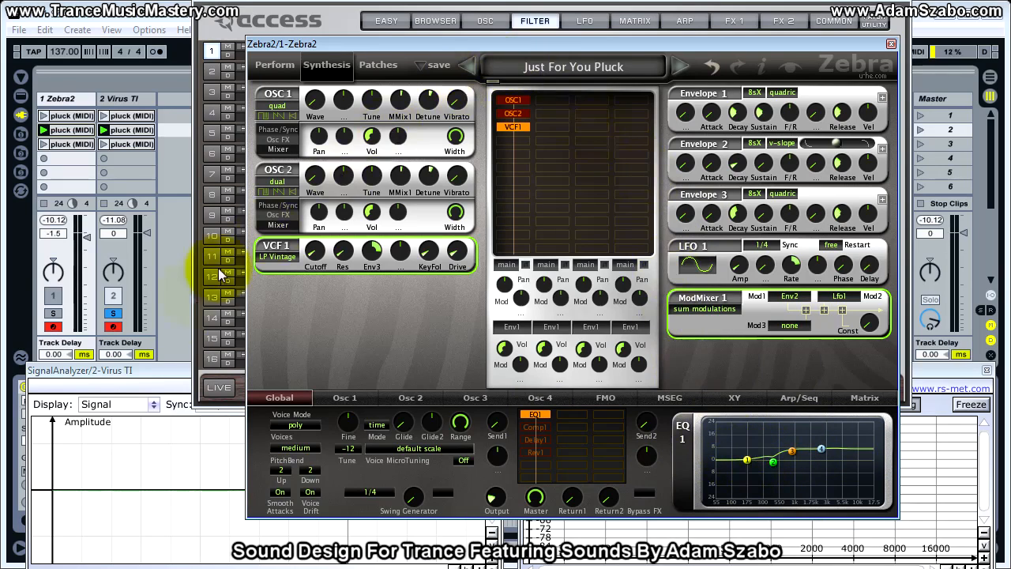
left_click(57, 315)
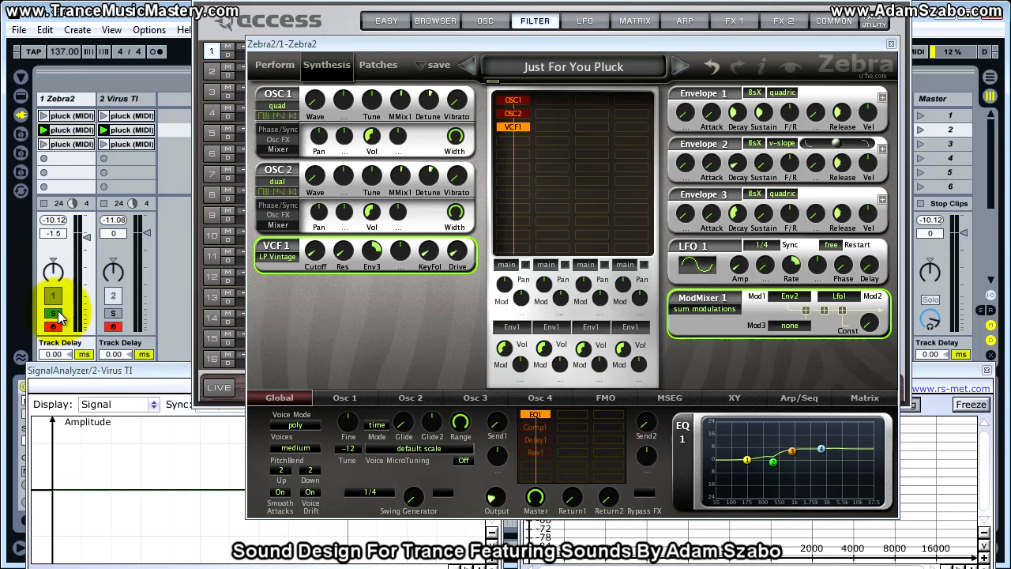
left_click(111, 316)
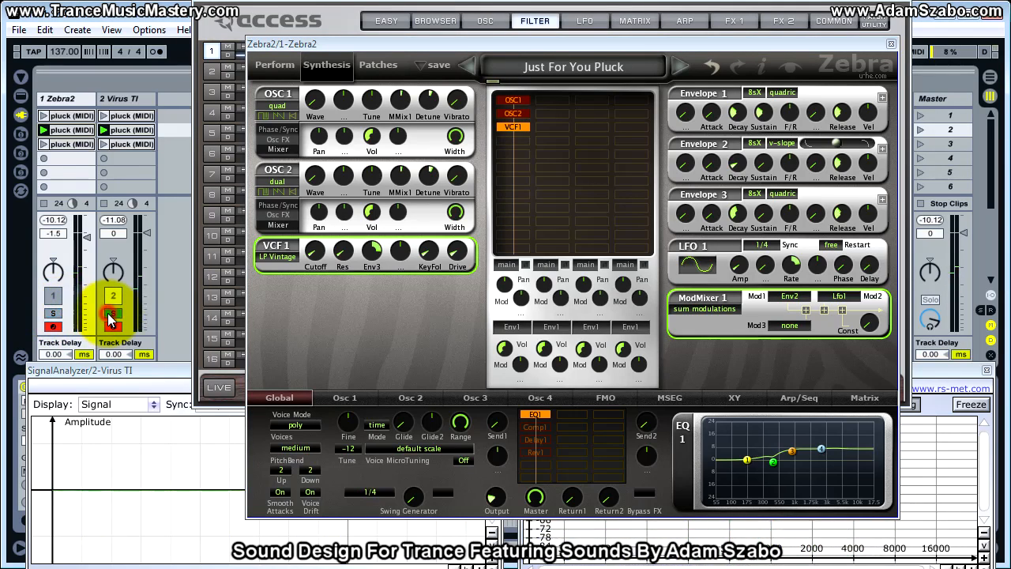
Try to raise the Virus TI's patch volume further.
left_click(485, 20)
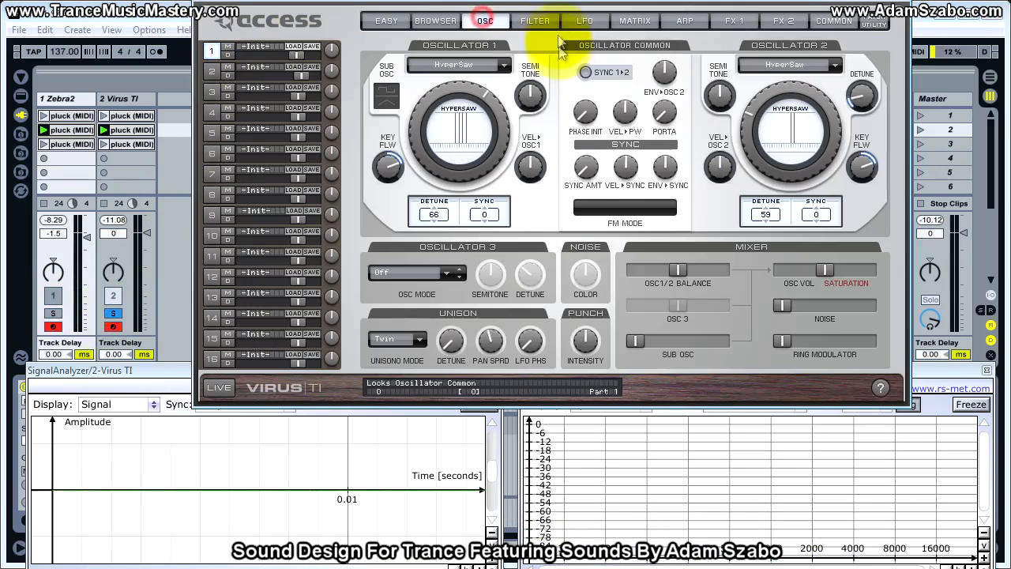
left_click(535, 21)
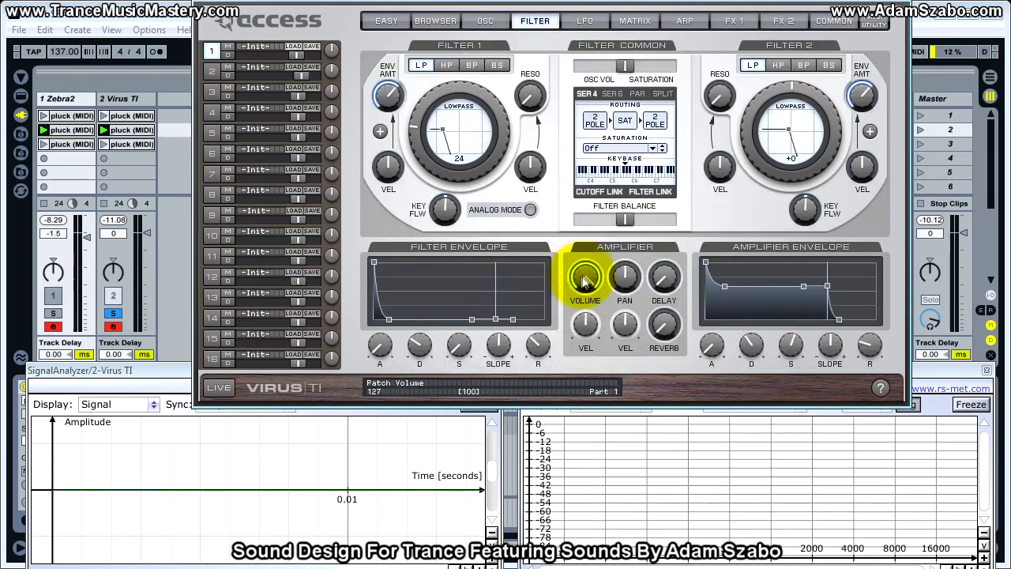
left_click_drag(588, 284, 593, 271)
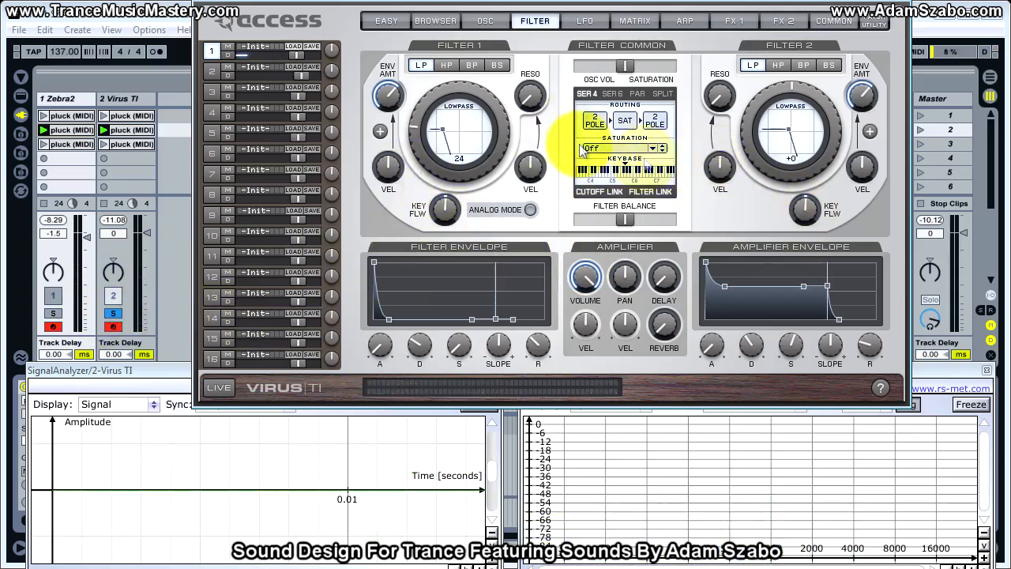
Lower the soloed Zebra2 track's volume to -4.0 dB and solo the Virus TI track for comparison.
left_click(53, 313)
left_click(87, 239)
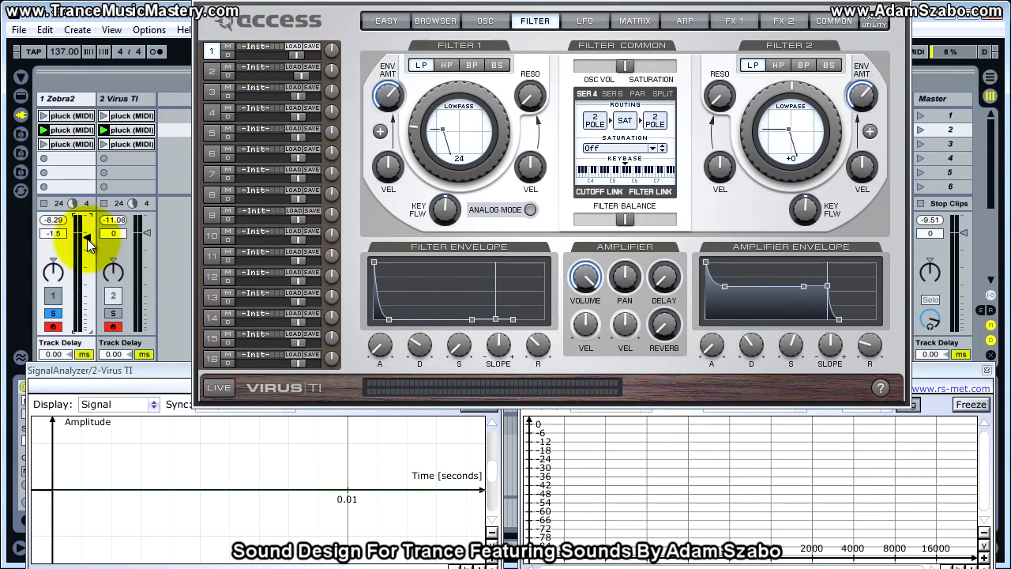
left_click_drag(82, 240, 84, 246)
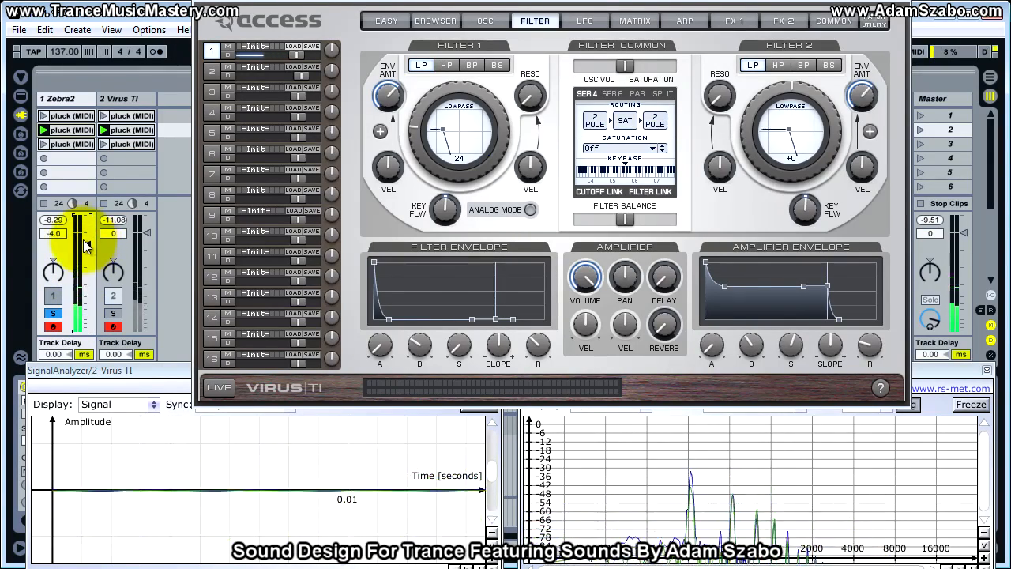
left_click(113, 313)
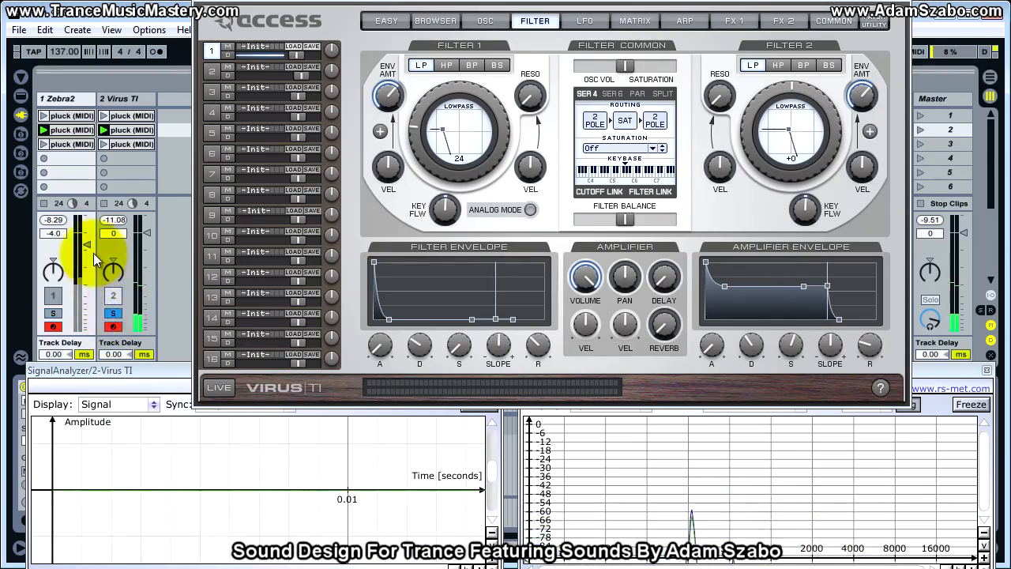
Lower the Zebra2 track's volume to -6.0 dB and compare loudness by alternating solo between both tracks.
left_click(53, 312)
left_click_drag(85, 250, 83, 246)
left_click(113, 313)
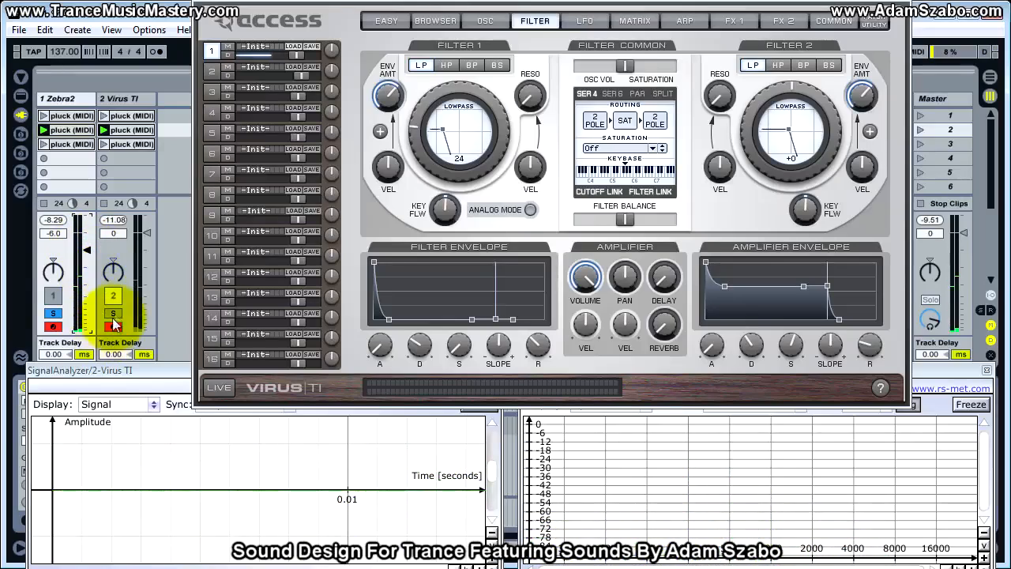
left_click(61, 314)
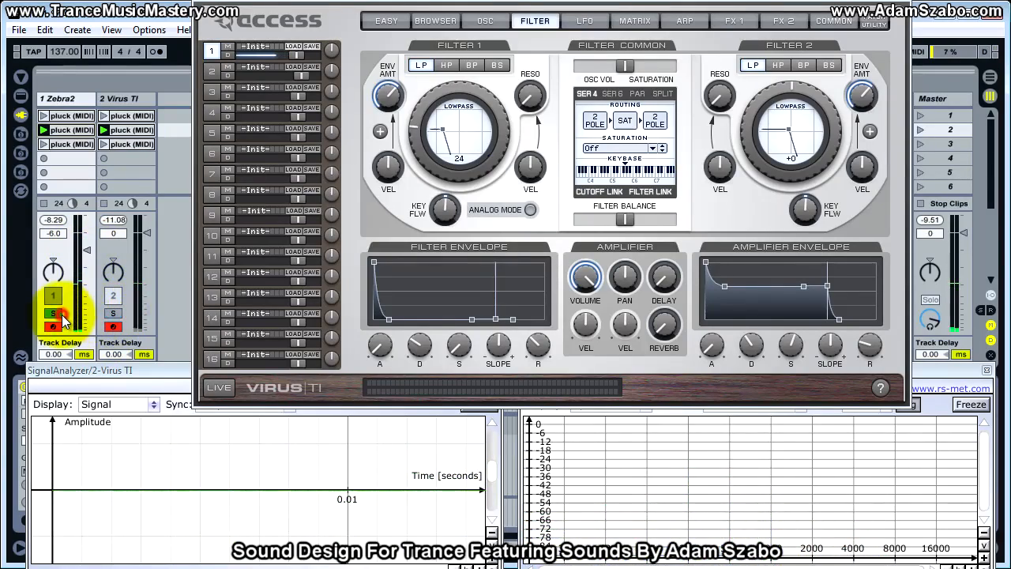
left_click(112, 313)
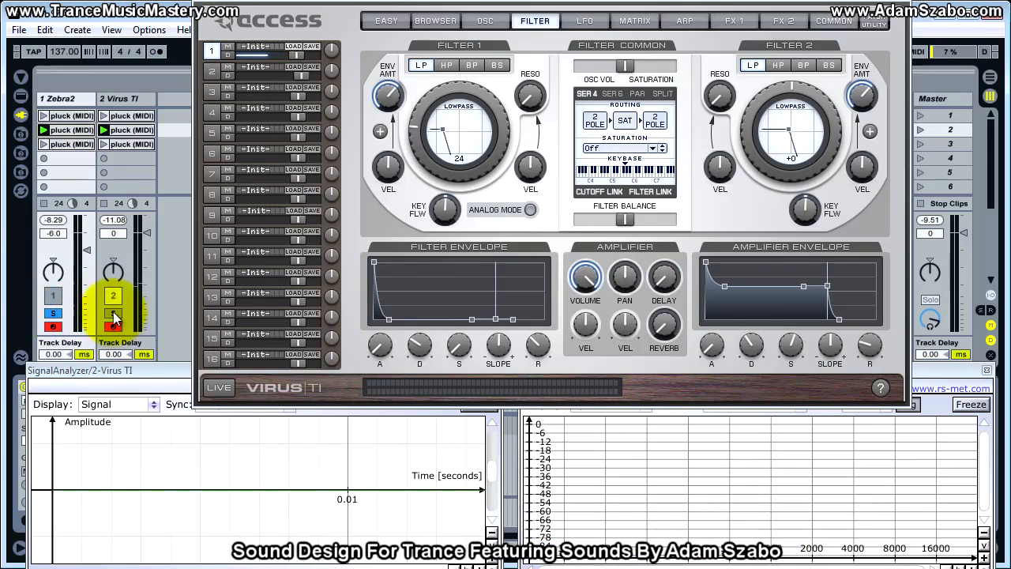
left_click(57, 316)
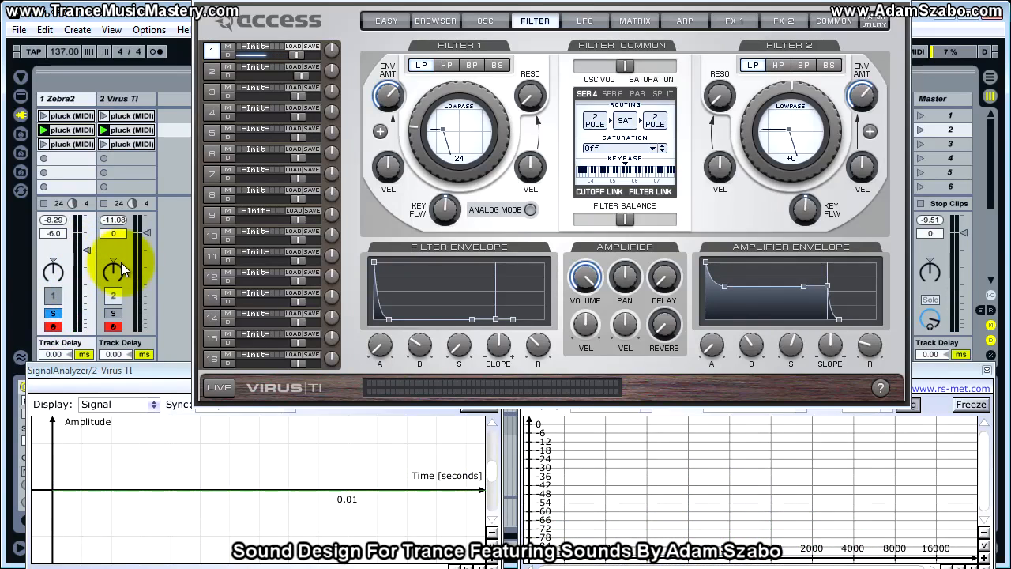
Reset the peak level readouts of the Virus TI and Zebra2 tracks to measure their loudness afresh.
left_click(113, 220)
left_click(55, 220)
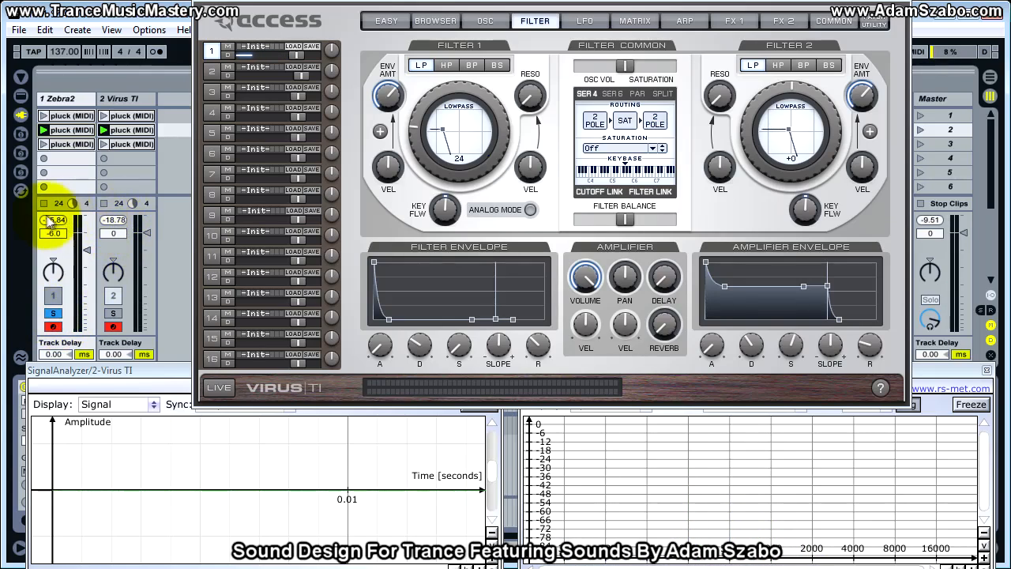
left_click(113, 232)
left_click(69, 232)
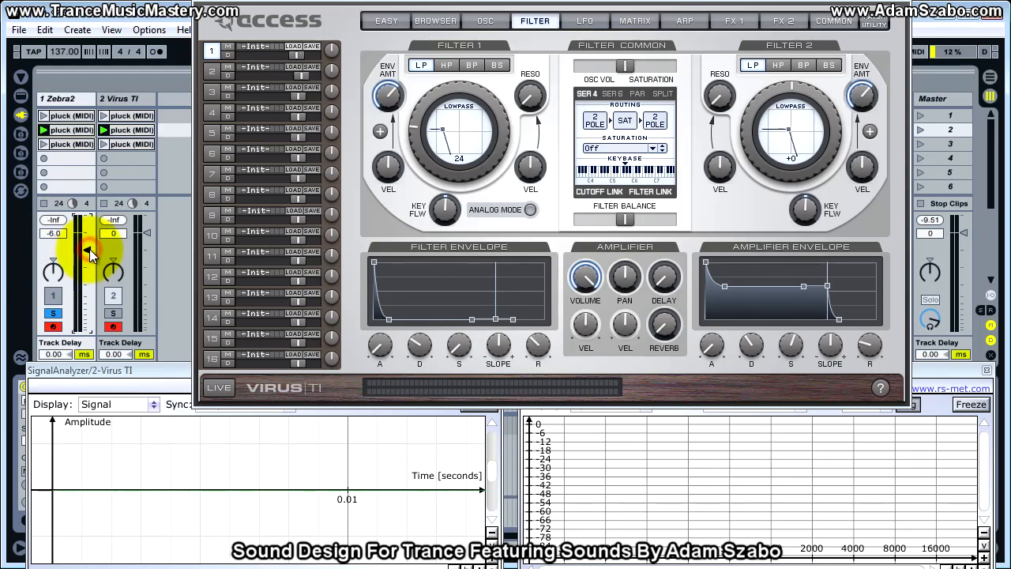
Adjust the Zebra2 track's volume to -5.2 dB, reset its peak level, and compare both tracks soloed.
left_click_drag(89, 249, 89, 252)
left_click(65, 218)
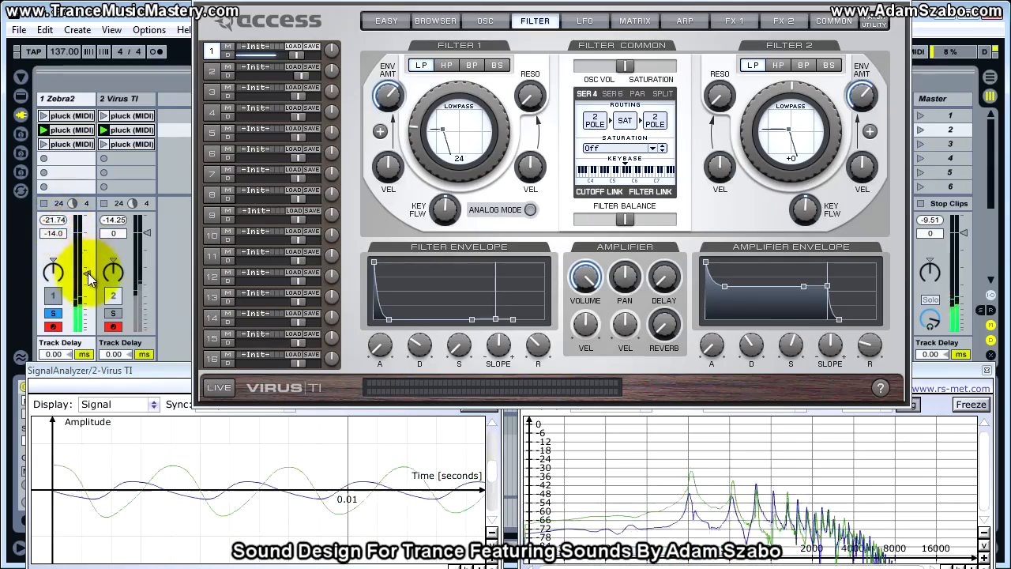
left_click_drag(83, 272, 84, 271)
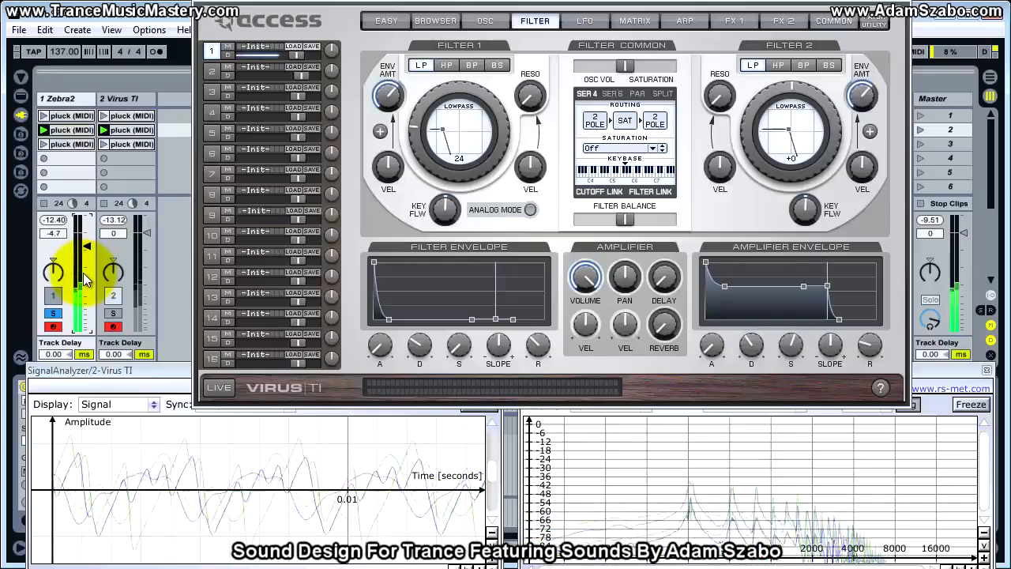
left_click_drag(84, 273, 84, 275)
left_click(61, 220)
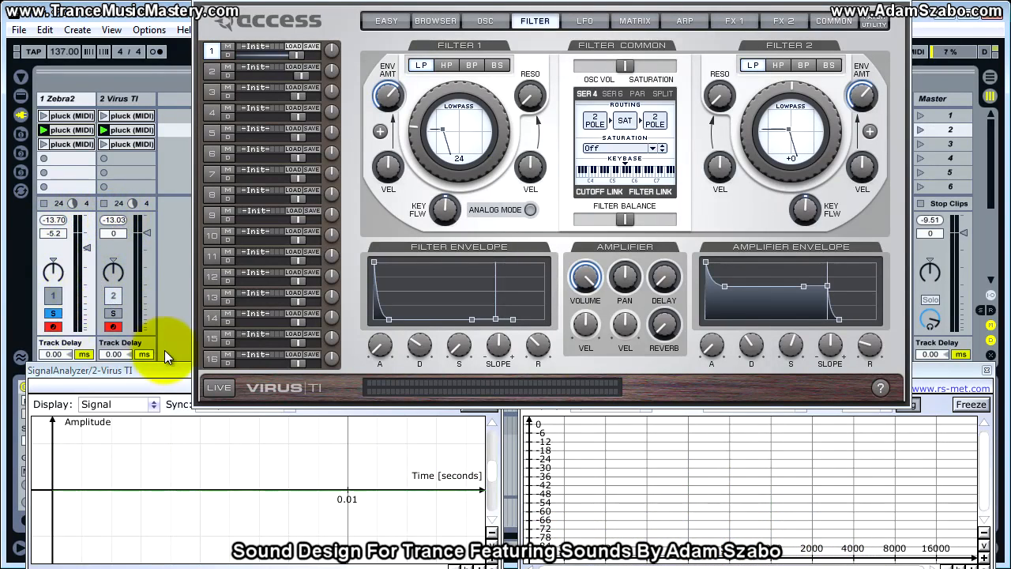
left_click(55, 314)
left_click(114, 313)
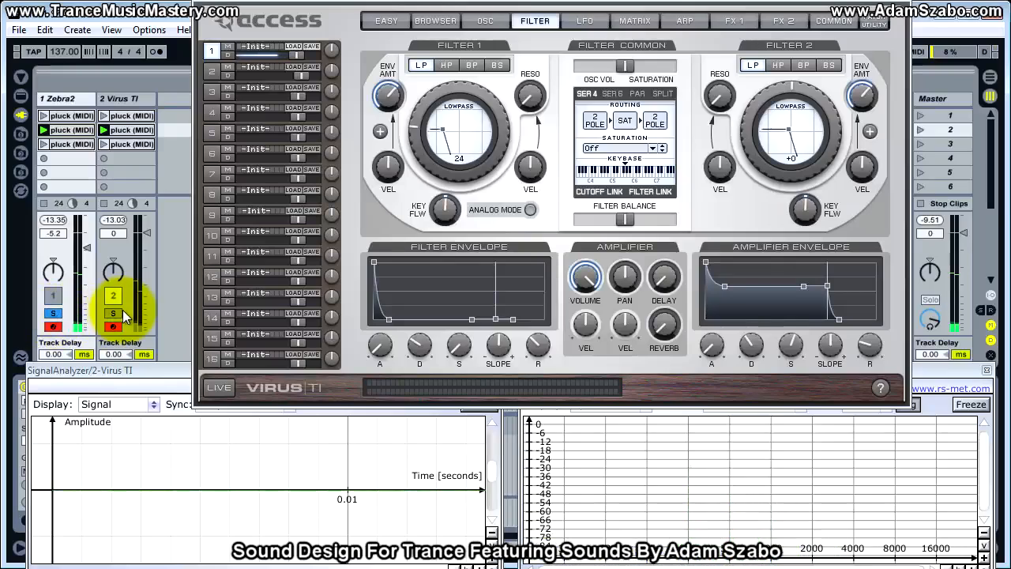
Show the Virus TI's first effects page with the EQ and compare the Zebra2 and Virus TI tracks soloed.
left_click(688, 133)
left_click(740, 23)
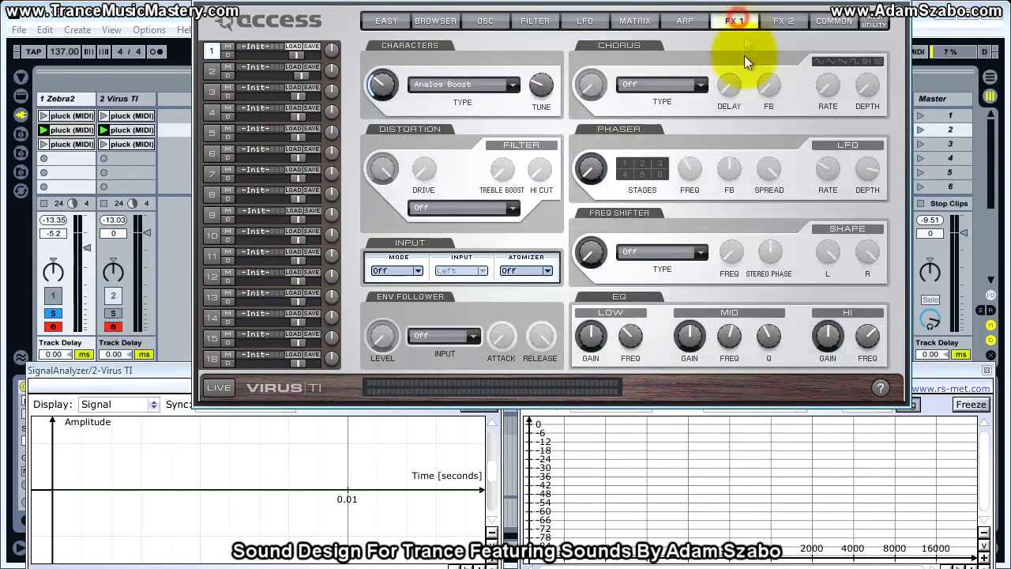
left_click(53, 314)
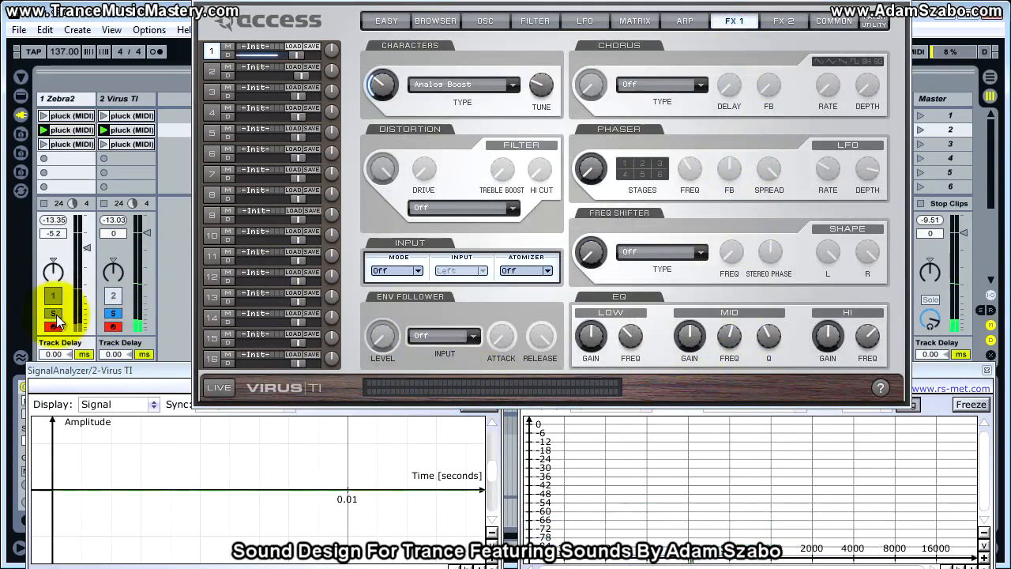
left_click(53, 314)
left_click(112, 315)
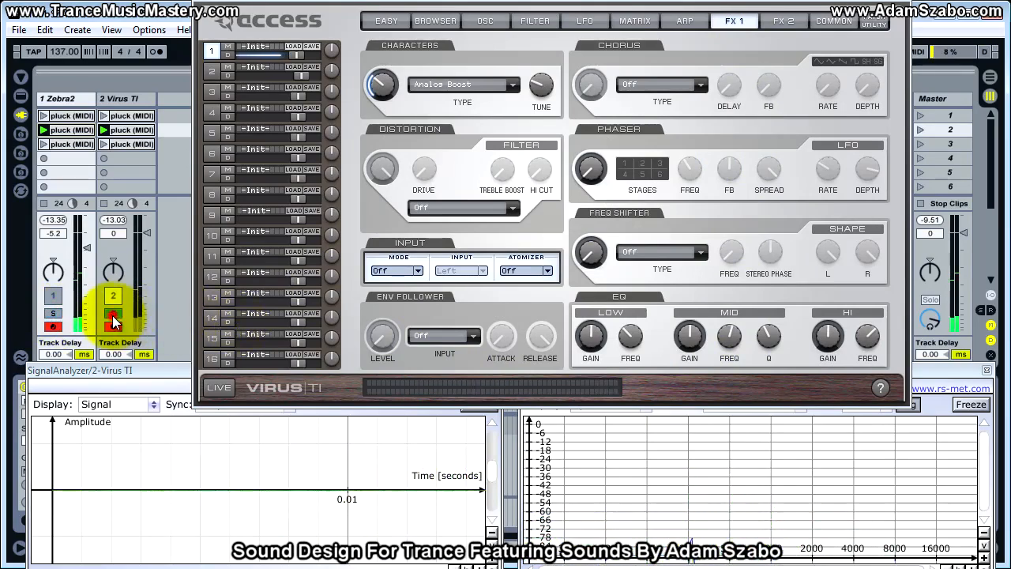
Raise the Virus TI EQ's mid gain by ear and compare it with the soloed Zebra2 track.
left_click(698, 350)
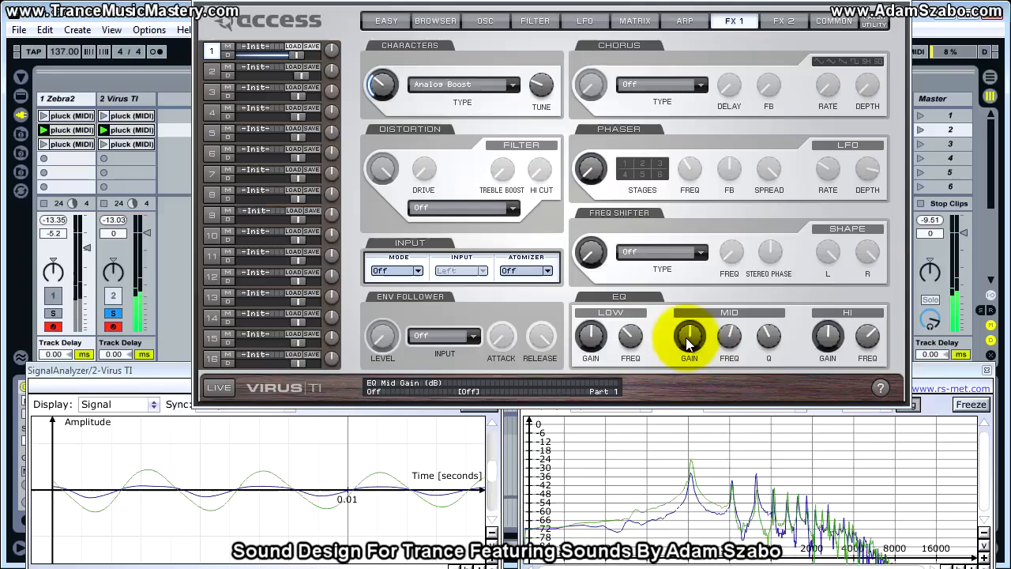
left_click(688, 338)
left_click_drag(693, 338, 693, 332)
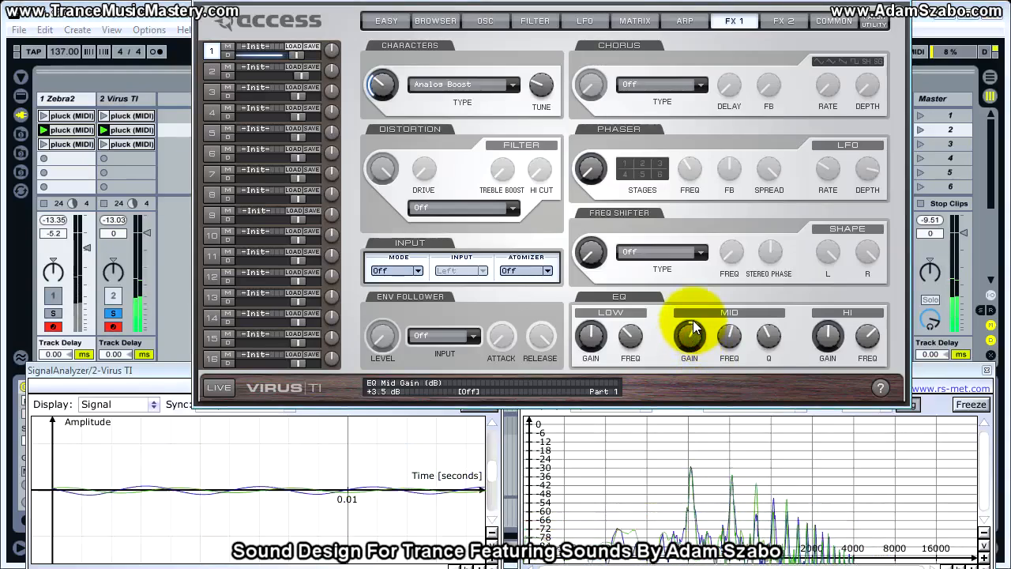
left_click(253, 315)
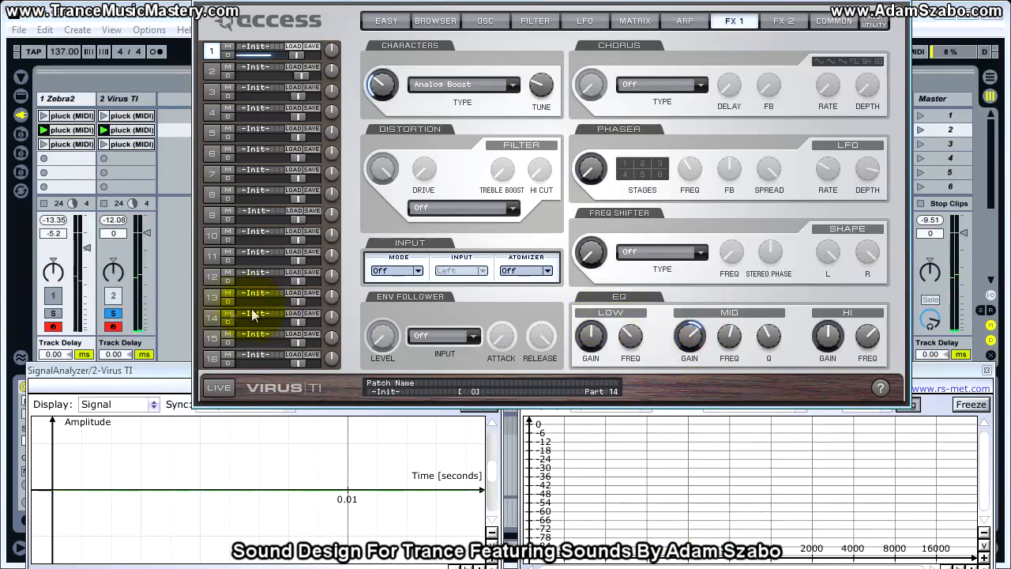
left_click(53, 312)
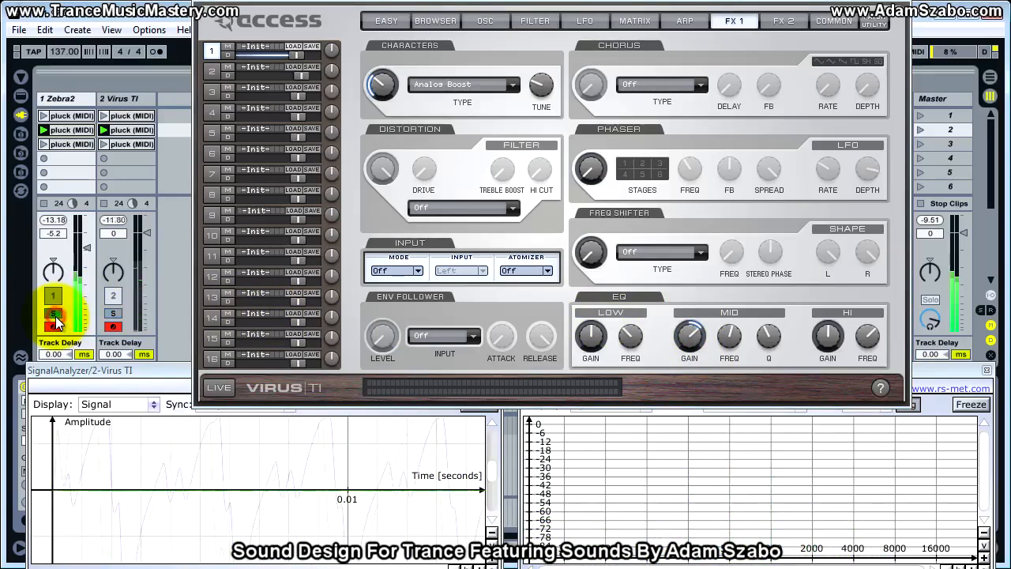
left_click(113, 312)
Raise the Virus TI EQ's high gain slightly and compare the result with the soloed Zebra2 track.
left_click(121, 313)
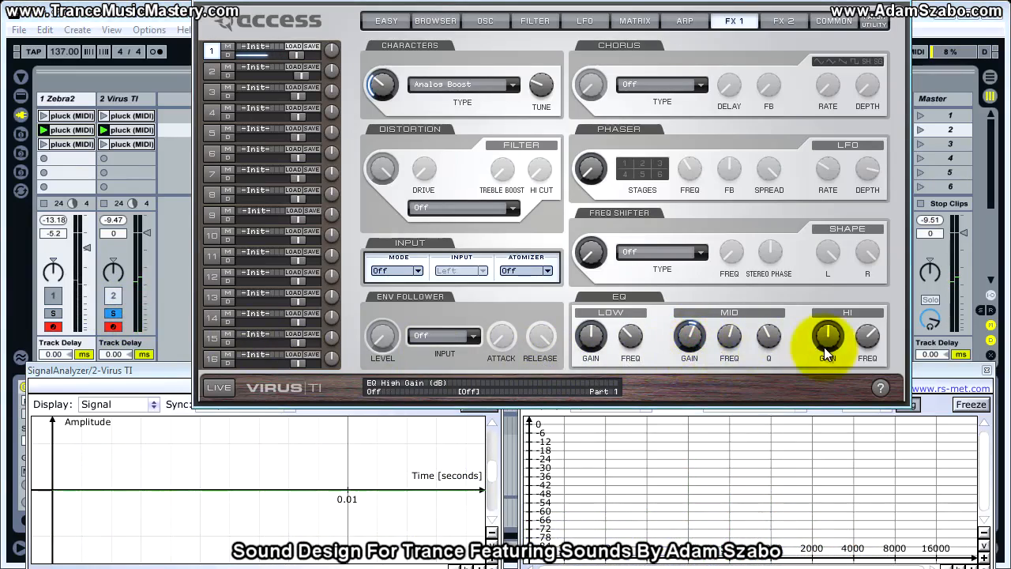
left_click_drag(827, 346, 832, 331)
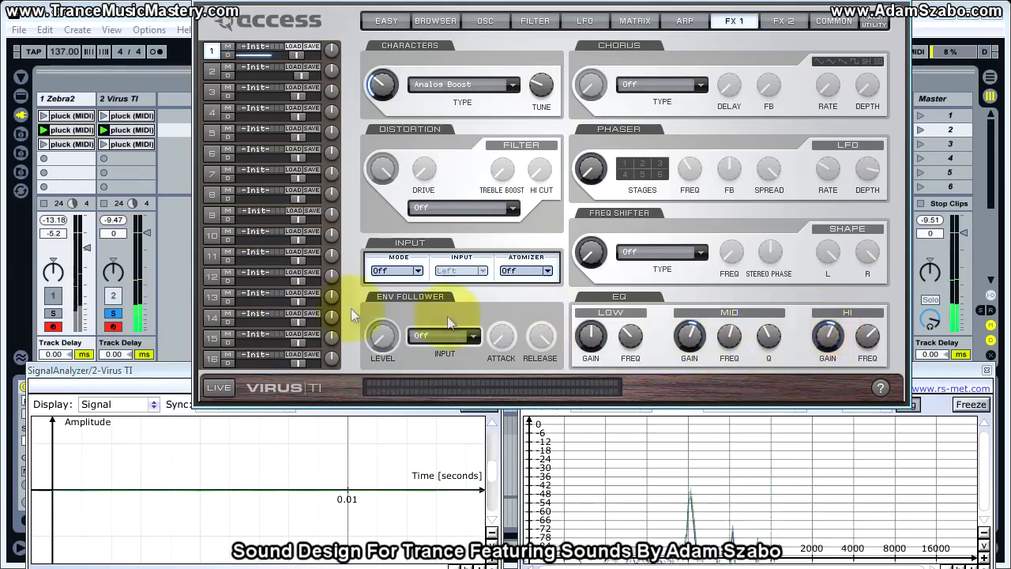
left_click(116, 314)
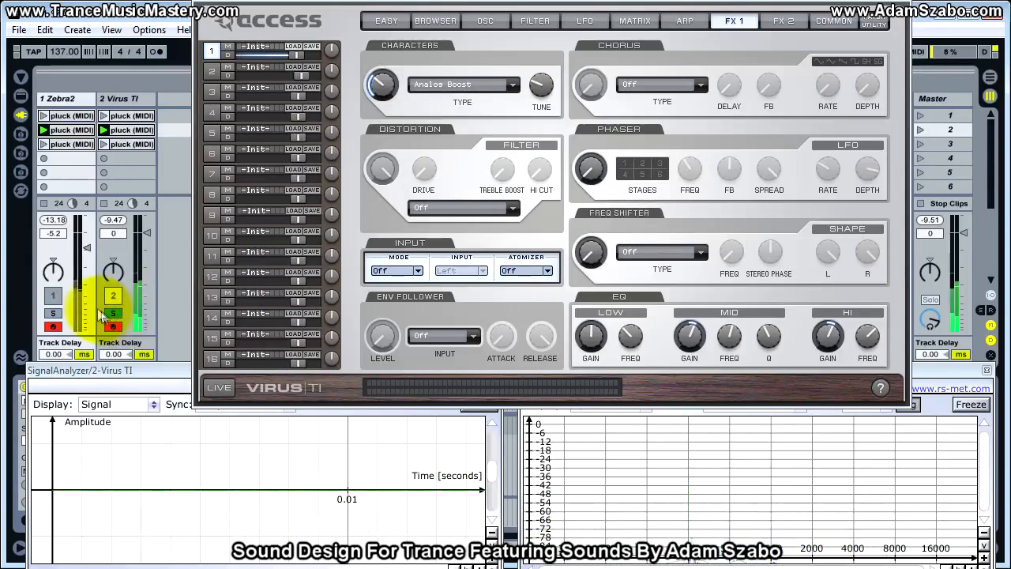
Reset both tracks' peak level readouts and lower the Virus TI's patch volume to 120.
left_click(113, 220)
left_click(55, 220)
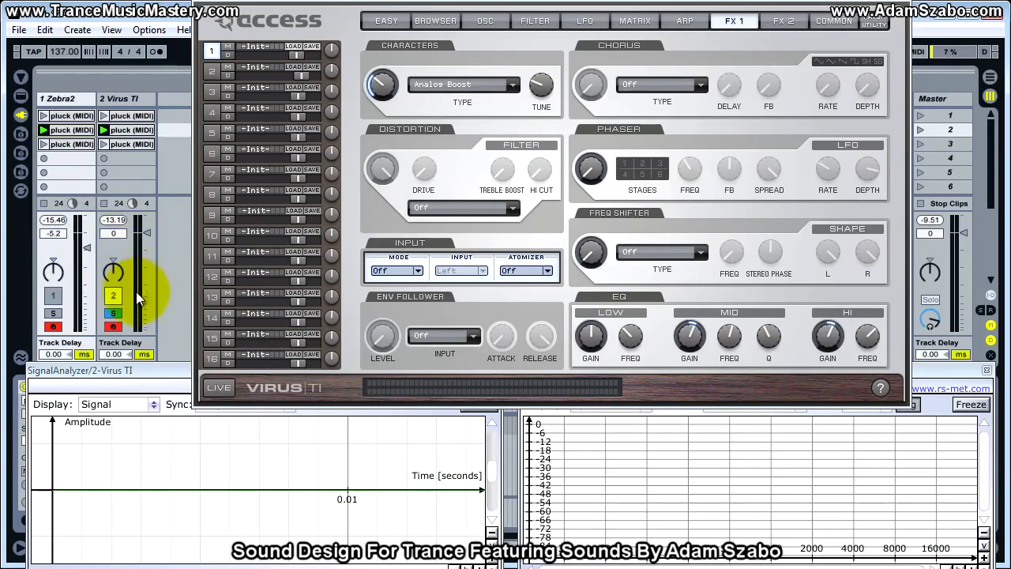
left_click(535, 20)
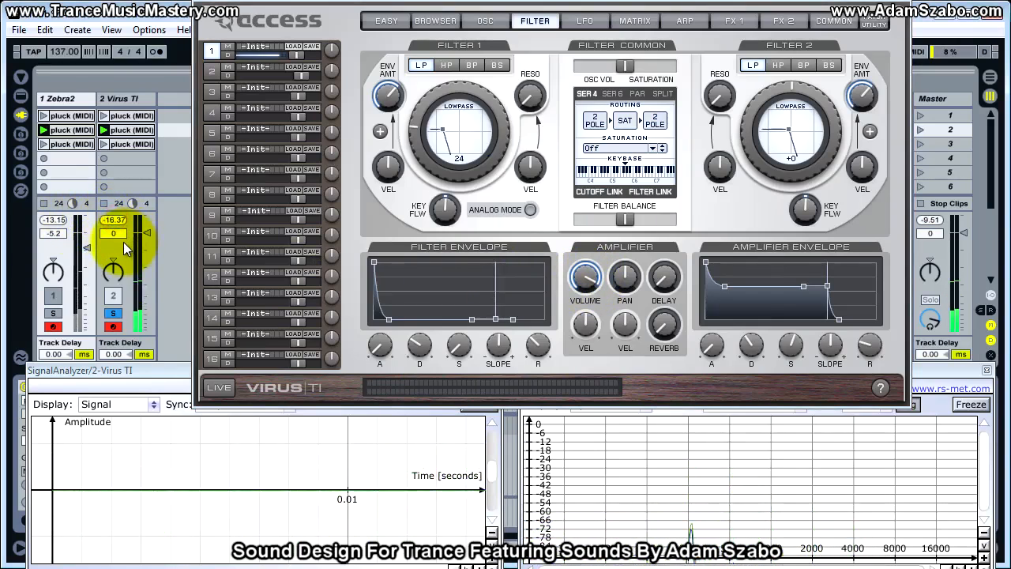
left_click(583, 282)
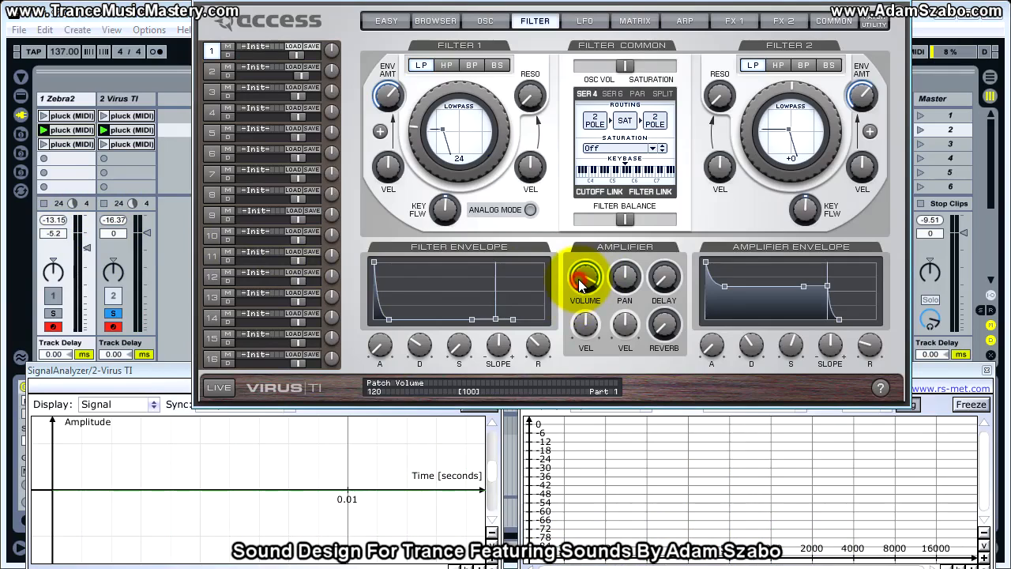
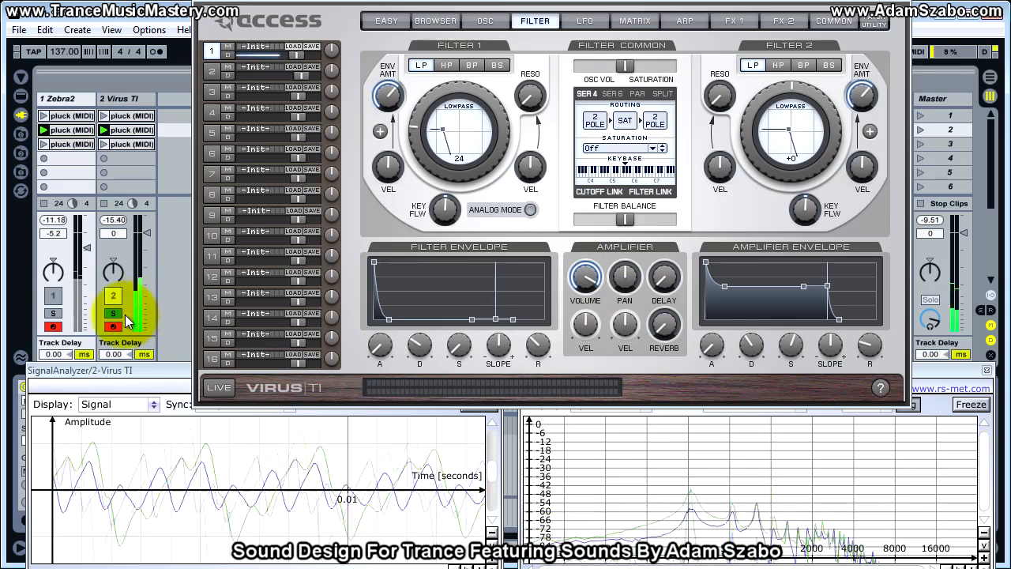
Compare the Zebra2 and Virus TI tracks by soloing them alternately during playback.
left_click(54, 313)
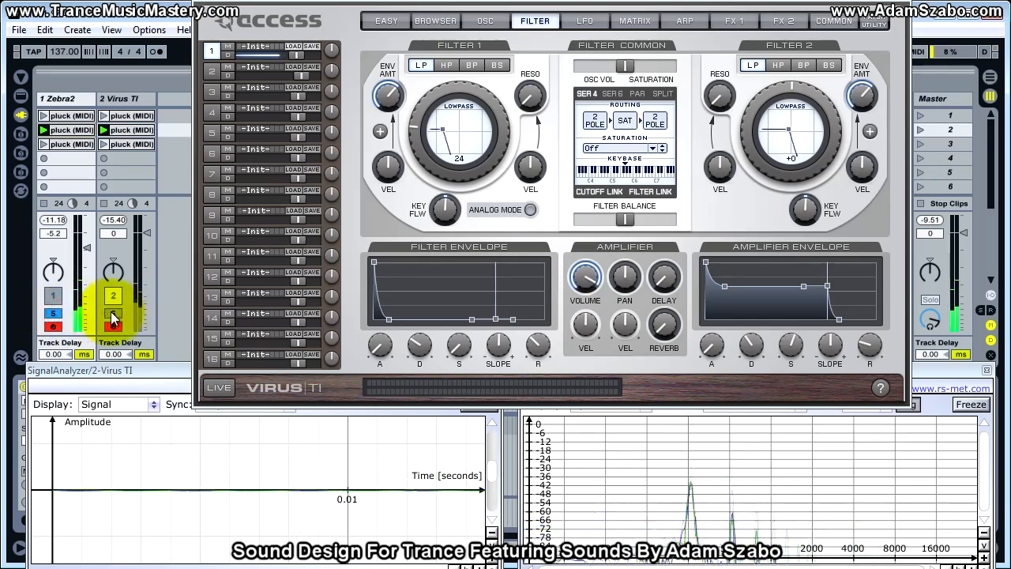
left_click(112, 315)
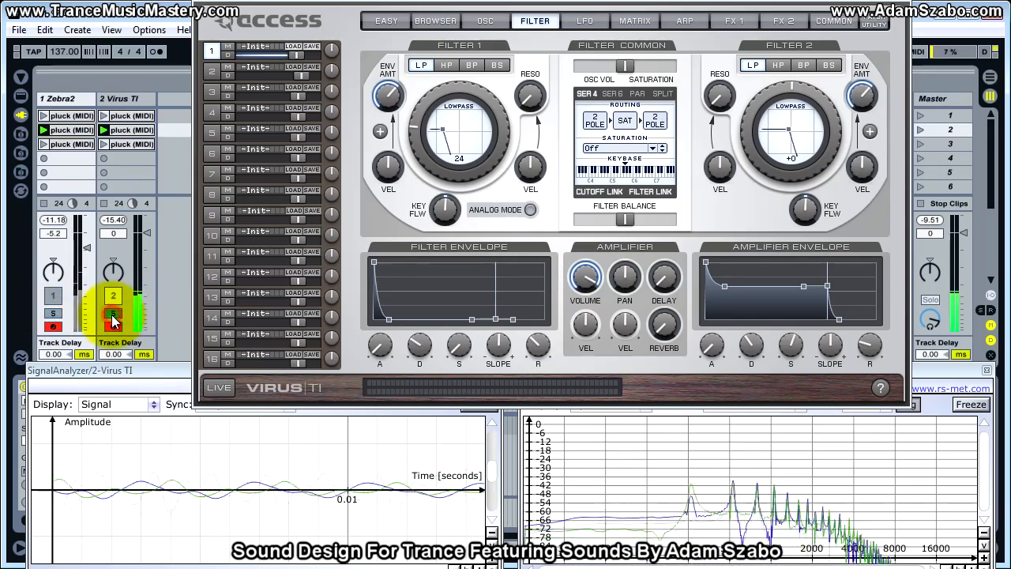
left_click(53, 314)
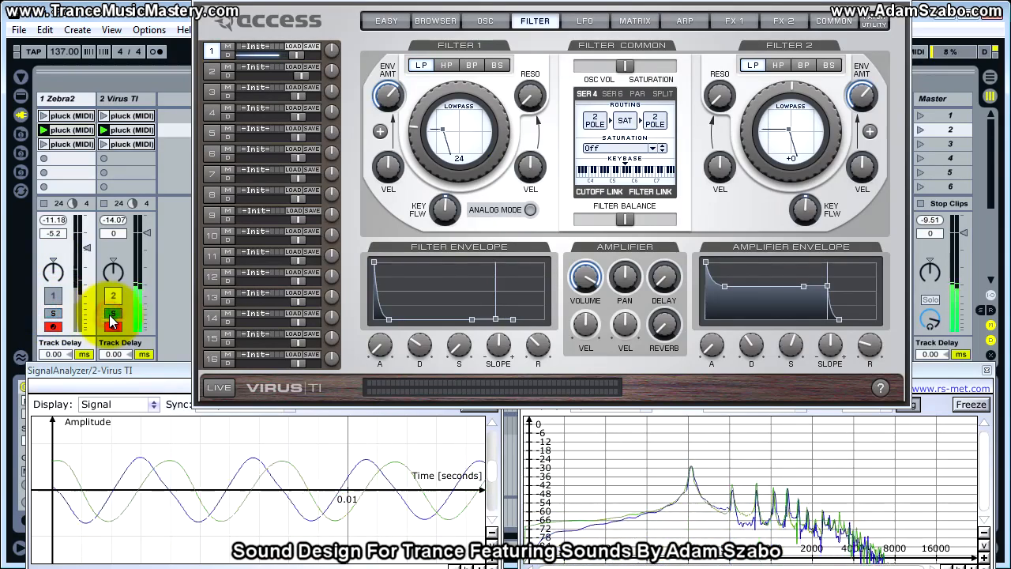
left_click(111, 315)
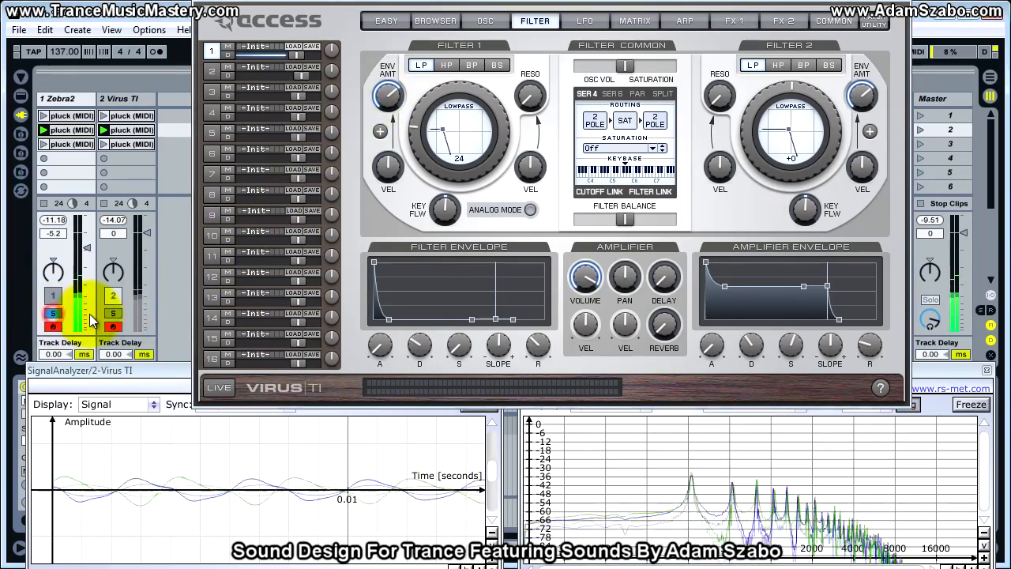
left_click(110, 313)
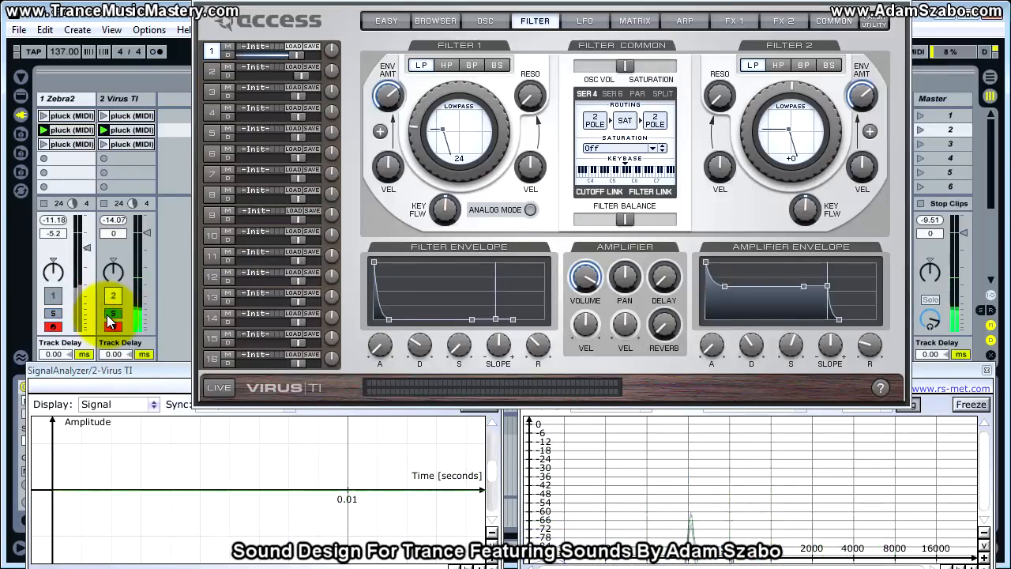
Lower the Virus TI EQ's high gain by ear on the first effects page and compare it with the soloed Zebra2 track.
left_click(733, 22)
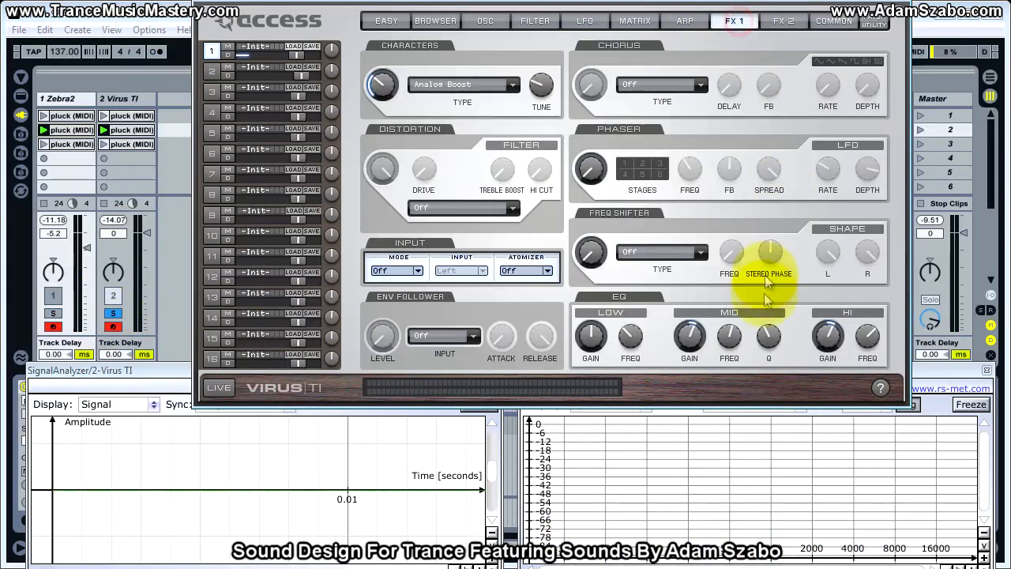
mouse_move(828, 338)
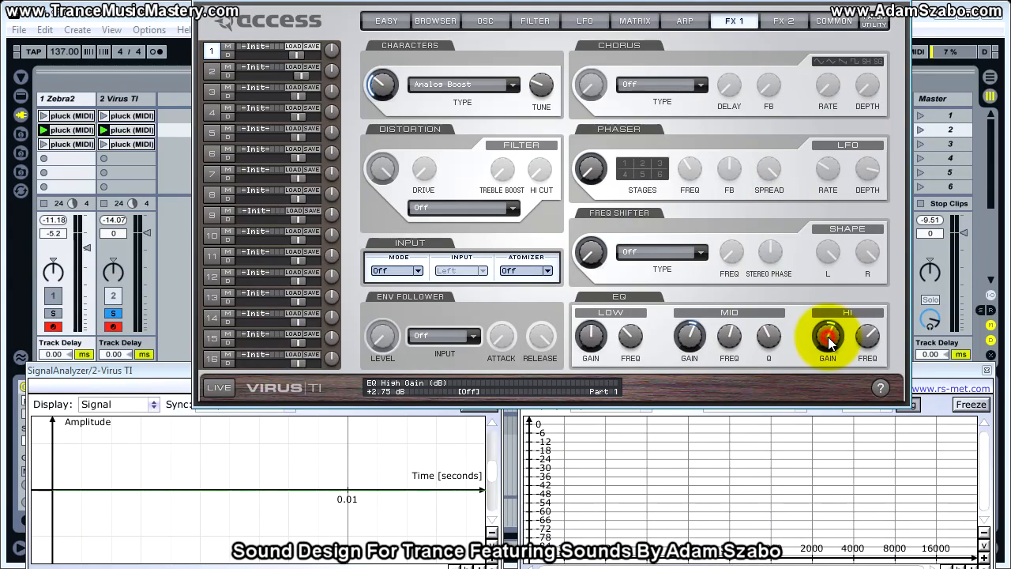
left_click_drag(828, 339, 825, 348)
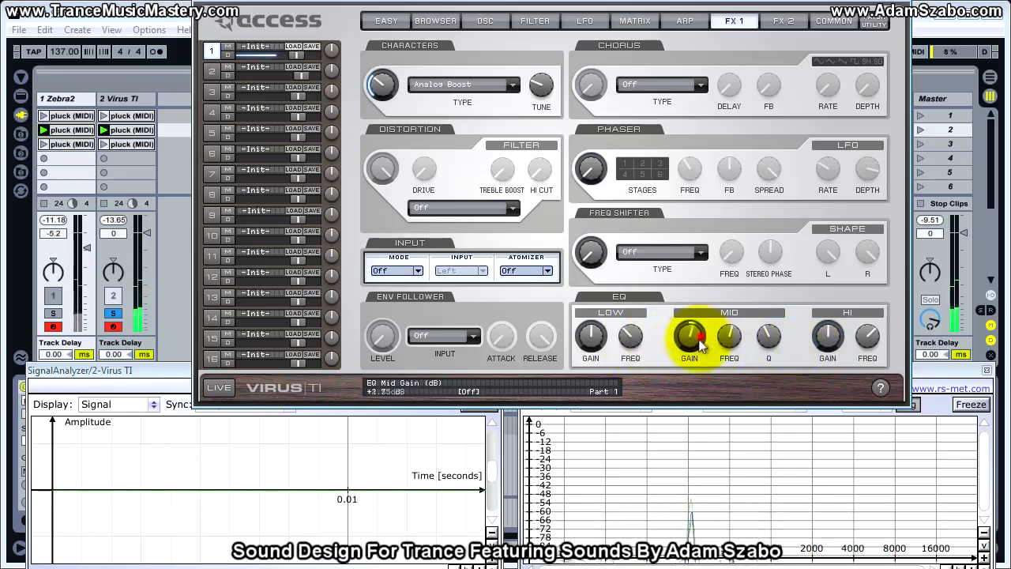
left_click(57, 315)
left_click(111, 314)
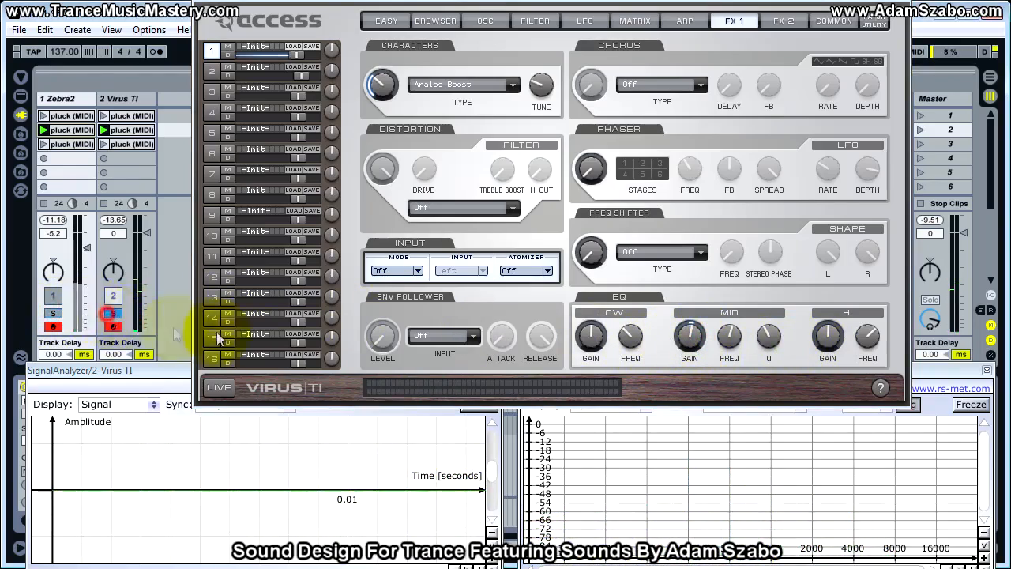
Set the Virus TI EQ's high gain to about +1.25 dB, raise the mid gain slightly and compare both tracks soloed.
left_click(826, 338)
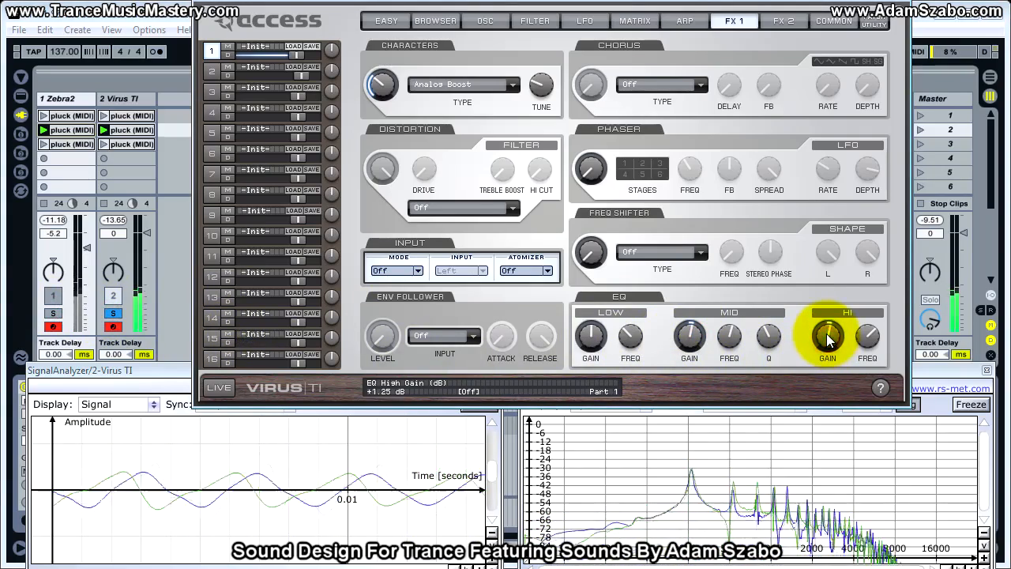
left_click_drag(689, 338, 692, 337)
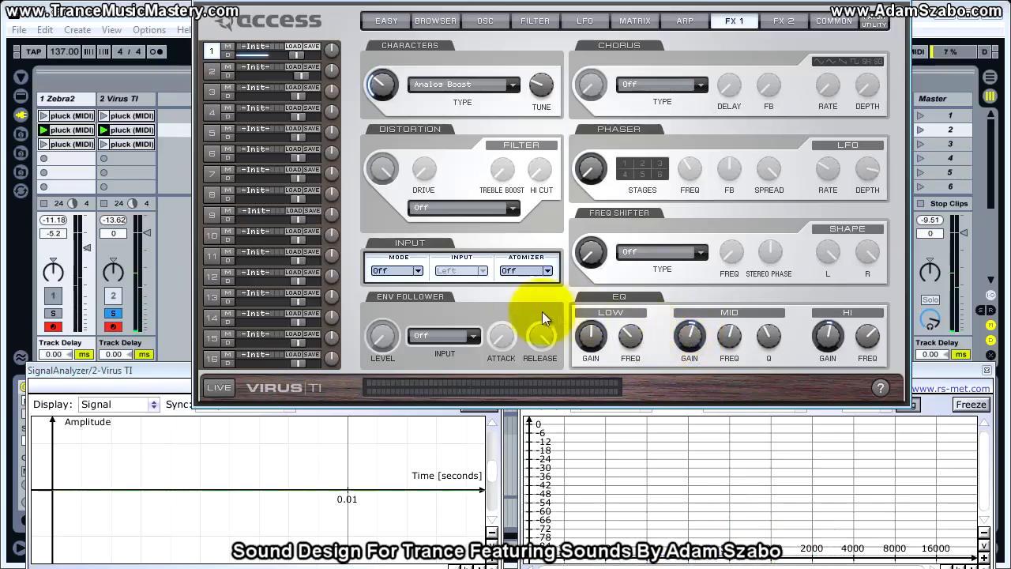
left_click(53, 314)
left_click(106, 315)
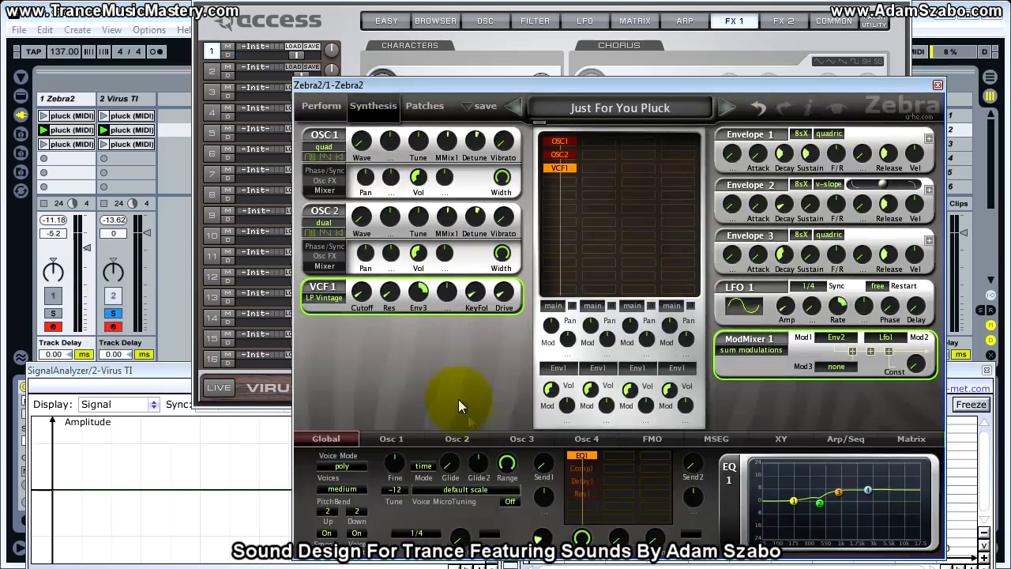
Examine Zebra2's Comp 1 compressor settings, then restart playback and compare the two tracks soloed.
left_click(596, 468)
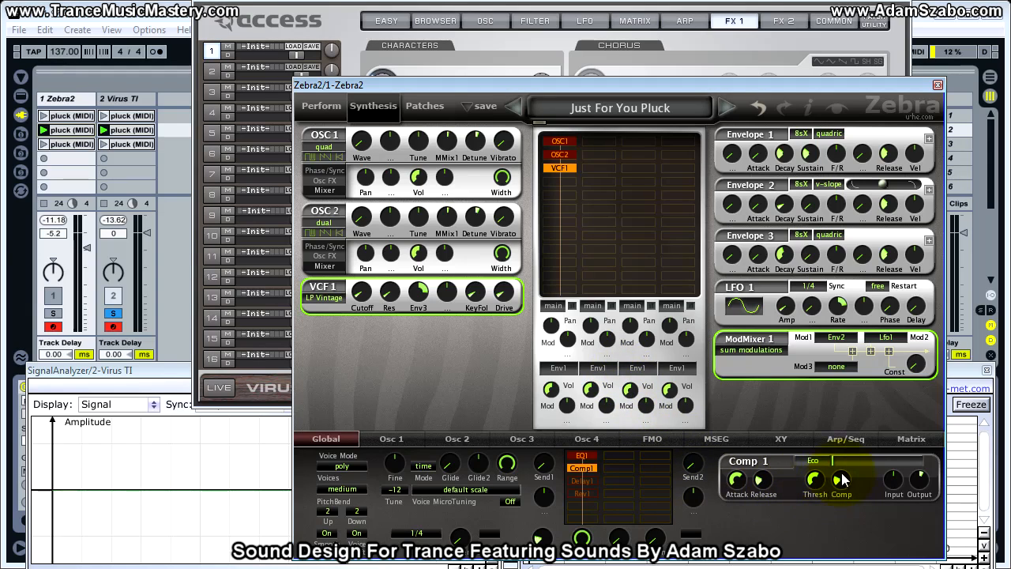
left_click(54, 314)
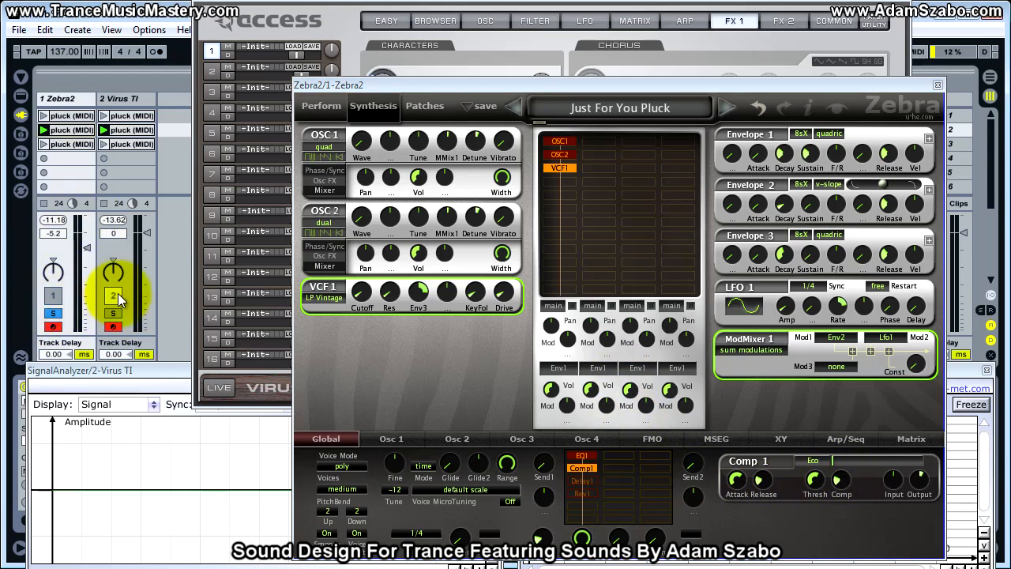
key("space")
key("space")
key("space")
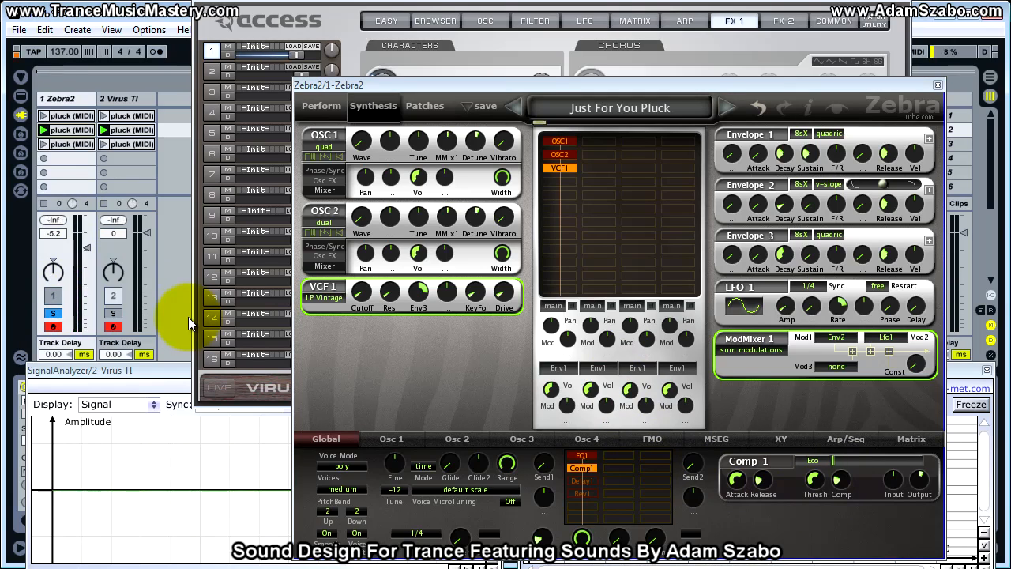
left_click(118, 314)
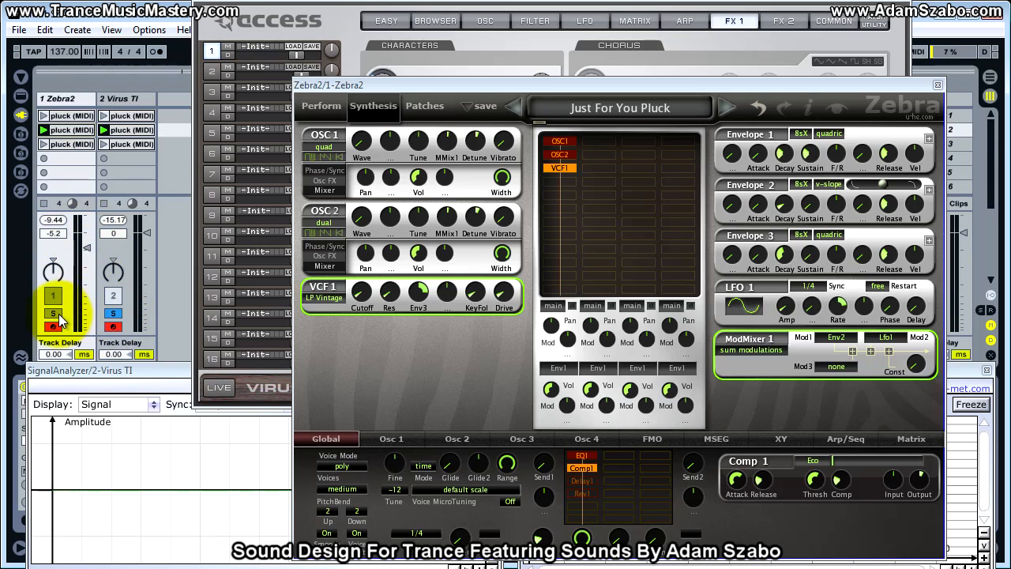
Lower the Zebra2 track's volume to -11.6 dB to match the Virus TI's loudness.
left_click_drag(86, 249, 84, 253)
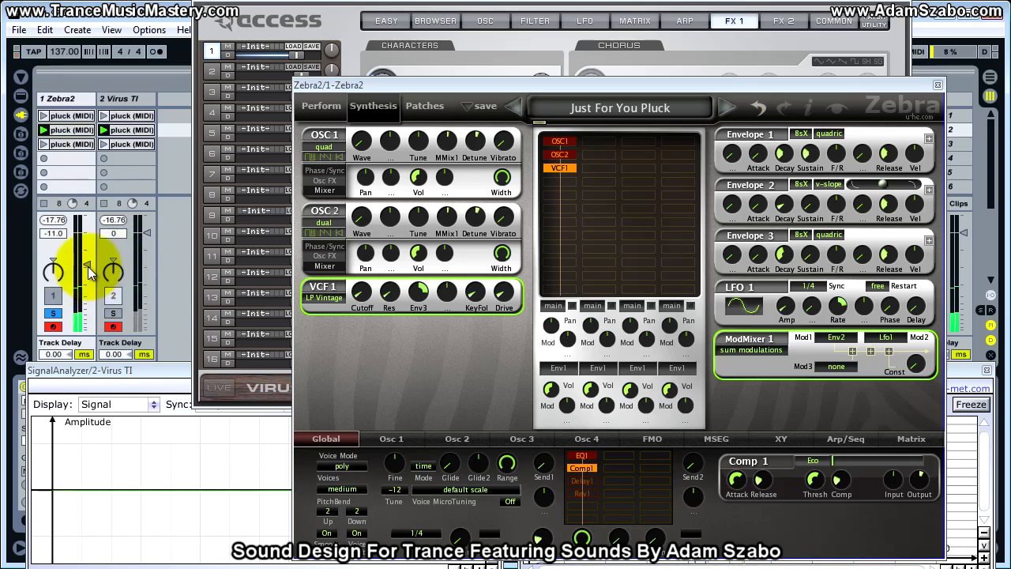
left_click_drag(89, 270, 76, 268)
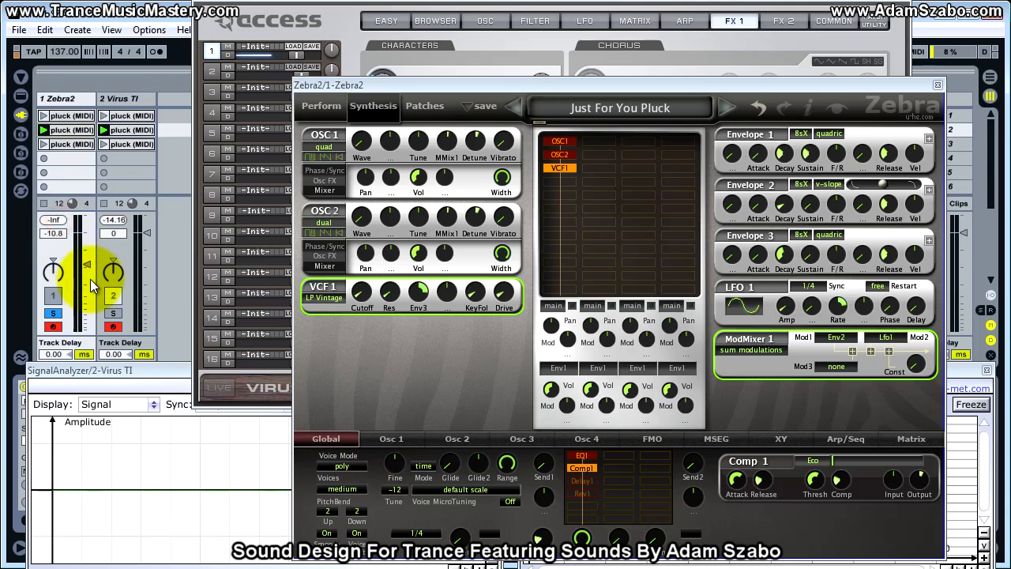
left_click_drag(88, 265, 87, 267)
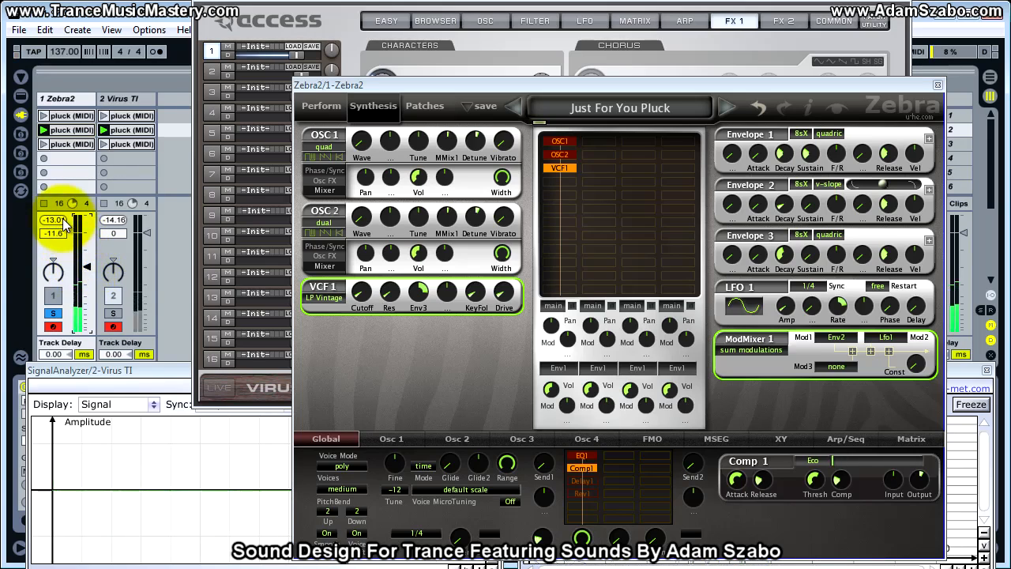
left_click_drag(64, 240, 64, 241)
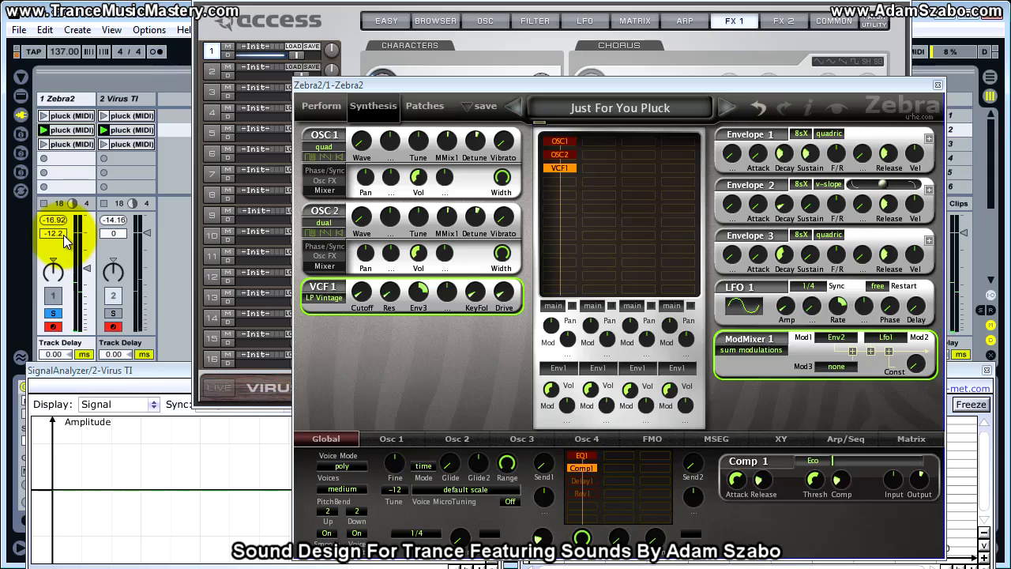
left_click_drag(66, 240, 65, 239)
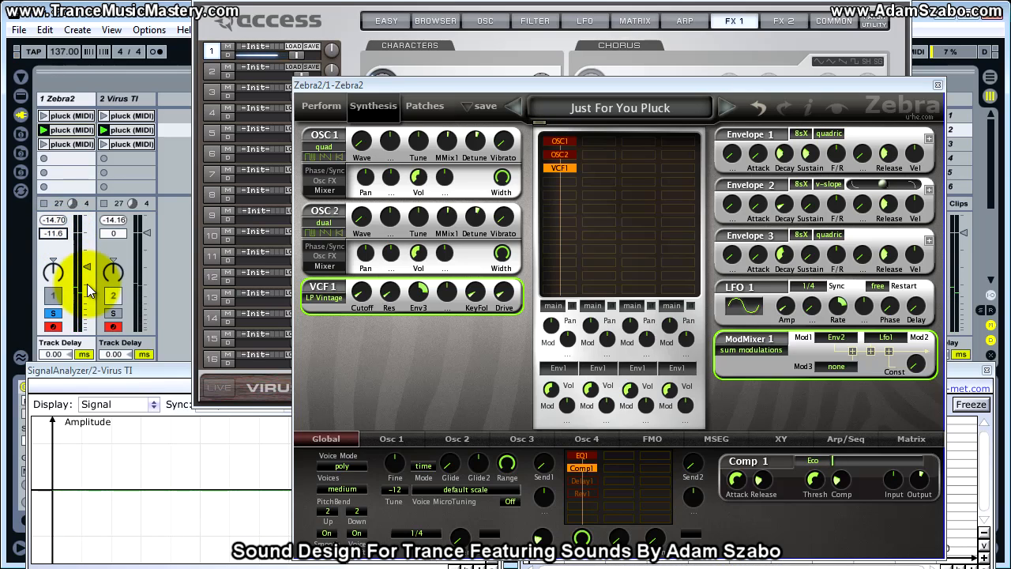
Compare the level-matched Zebra2 track with the Virus TI track by soloing each in turn.
left_click(113, 313)
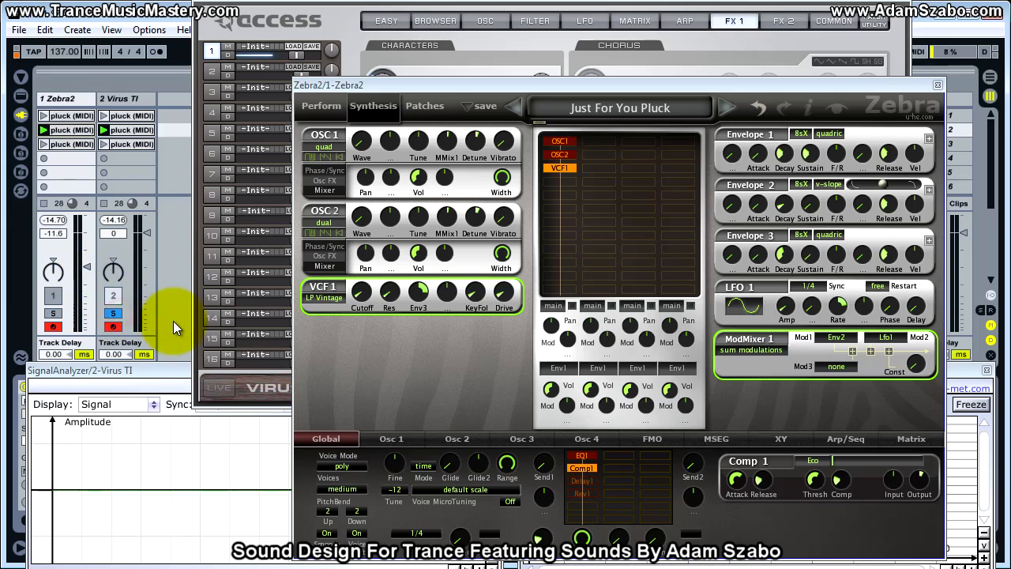
left_click(53, 313)
left_click(113, 314)
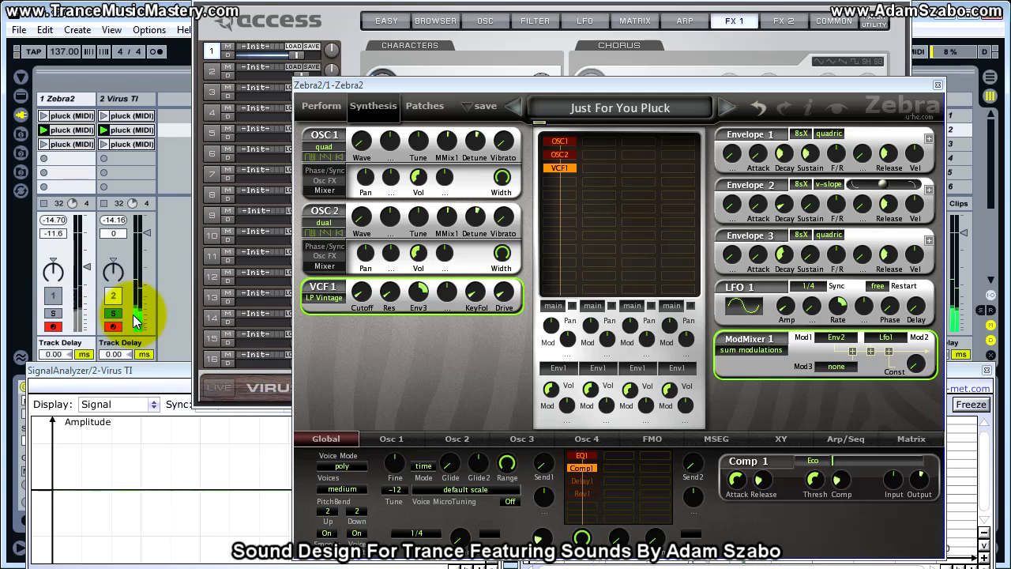
left_click(53, 314)
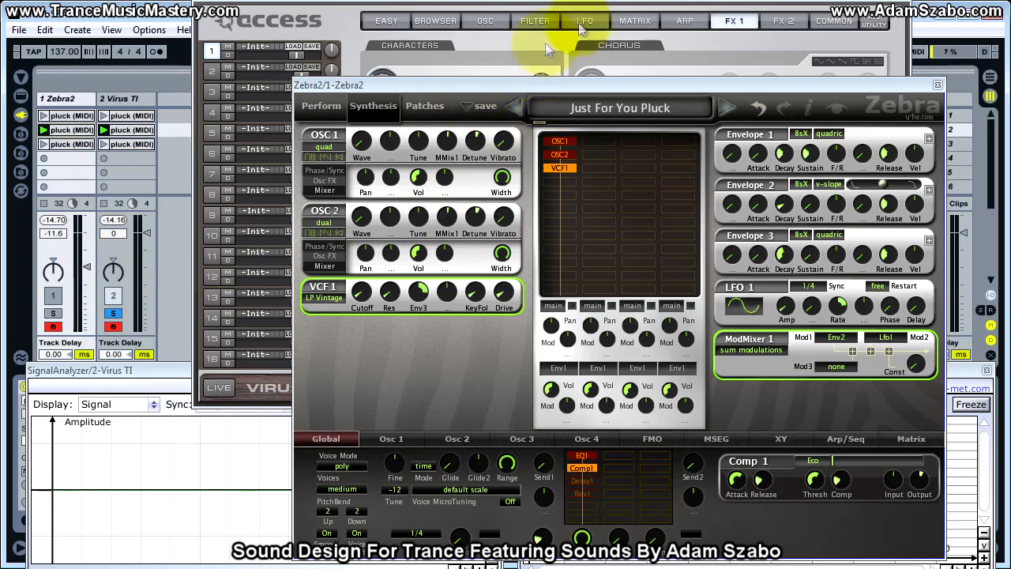
Readjust the Virus TI's EQ with about +0.25 dB high gain, about +0.75 dB low gain and mid gain by ear, comparing with Zebra2.
left_click(545, 71)
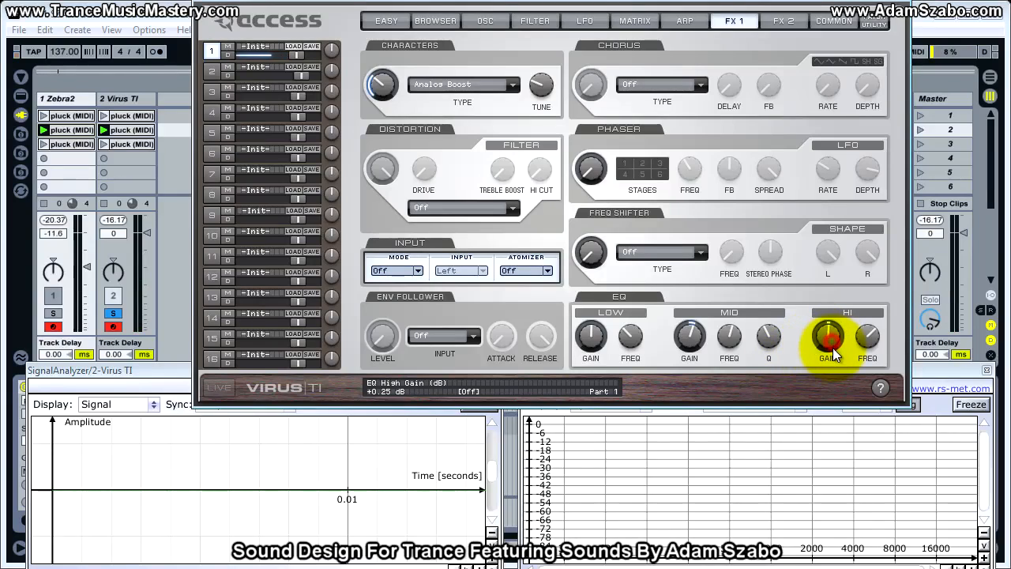
left_click_drag(690, 343, 690, 344)
left_click_drag(578, 340, 577, 337)
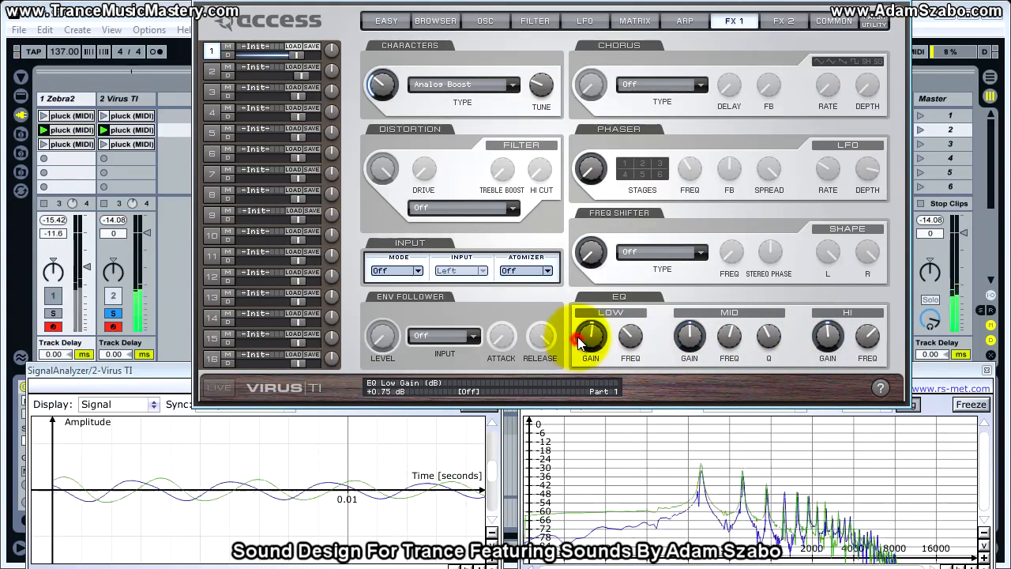
left_click_drag(691, 343, 688, 335)
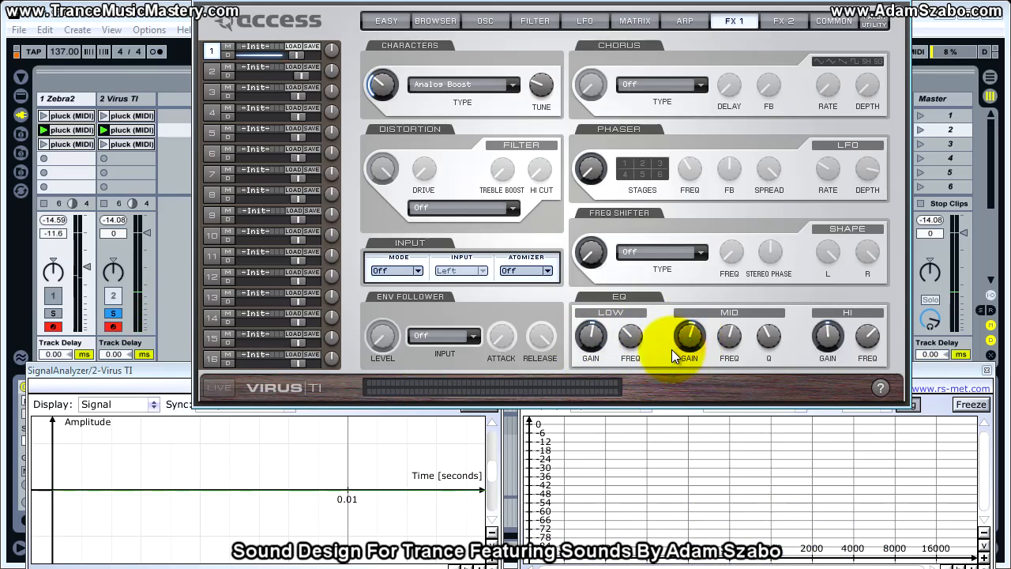
left_click(53, 313)
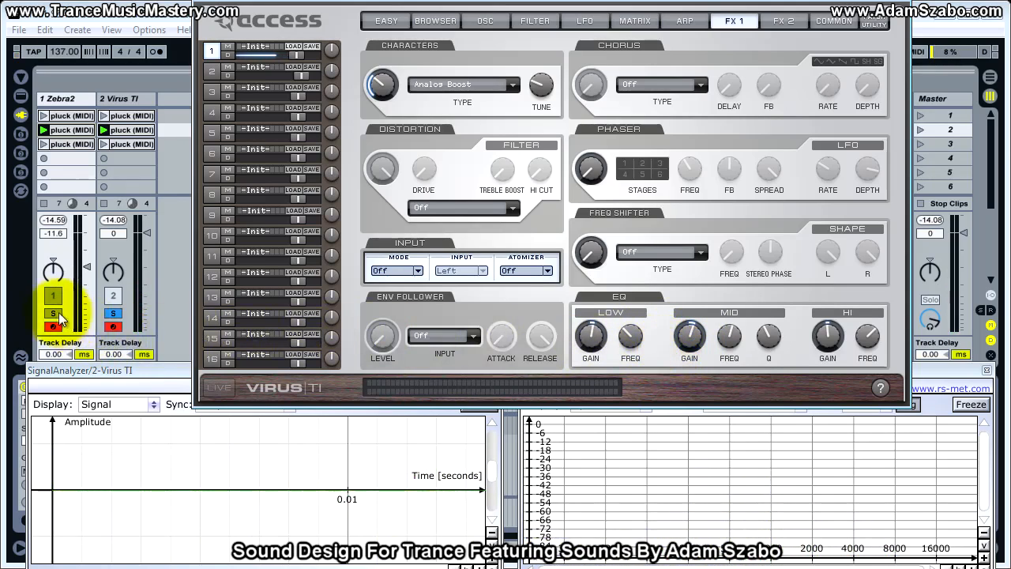
left_click(111, 314)
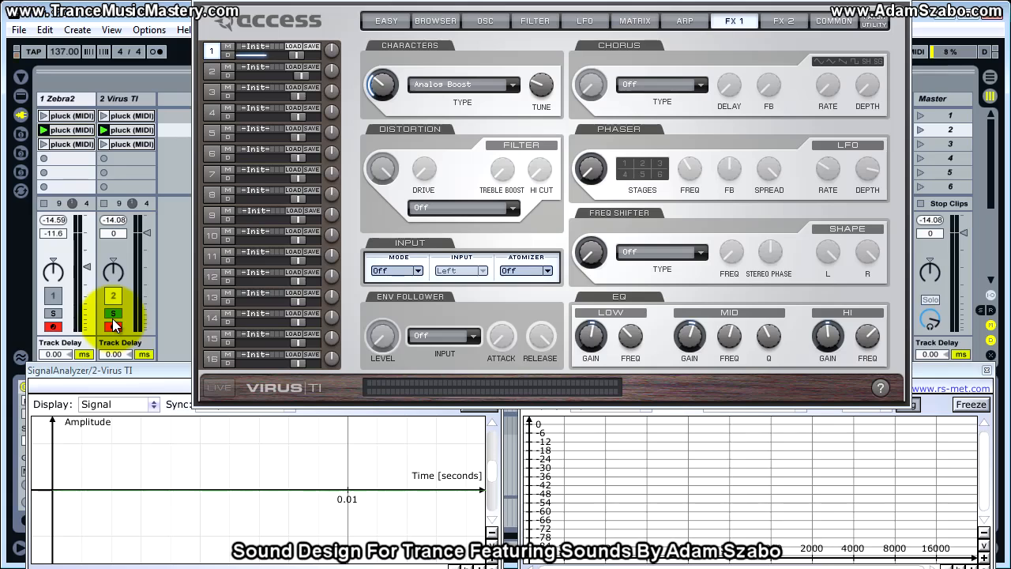
Raise the Punch intensity by ear on the Virus TI's oscillator page.
left_click(229, 321)
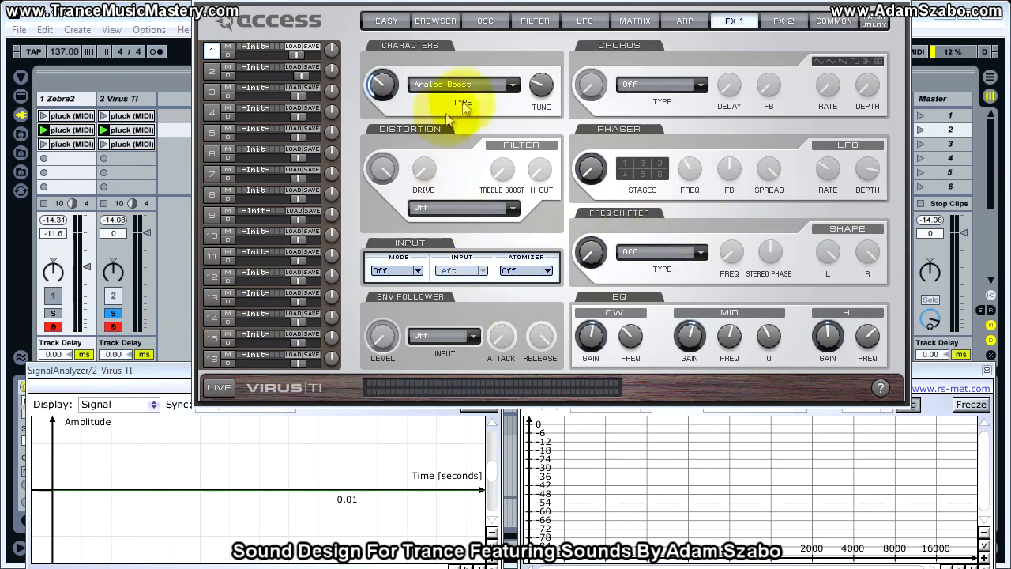
left_click(535, 21)
left_click(485, 21)
mouse_move(586, 340)
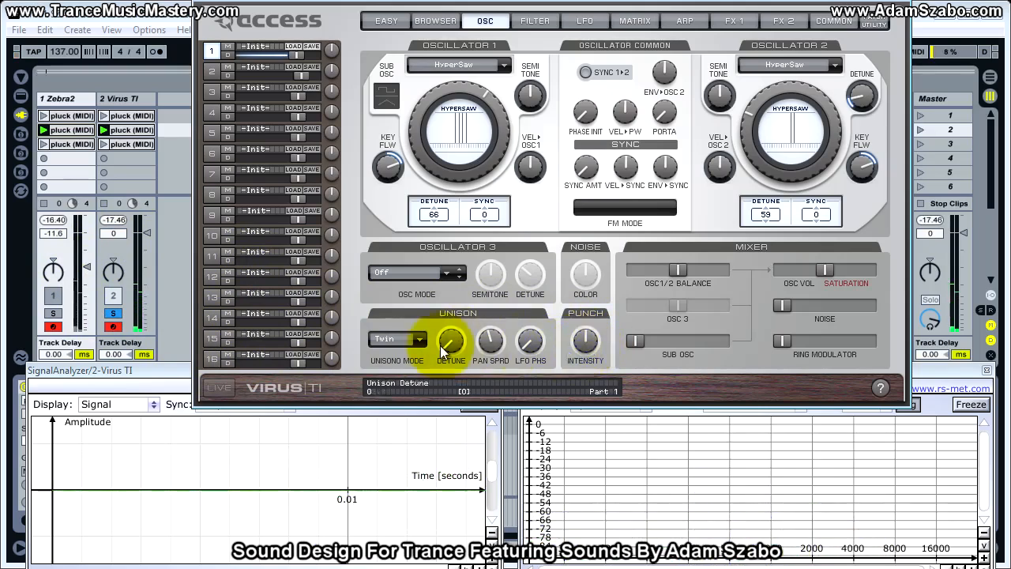
left_click_drag(587, 341, 589, 337)
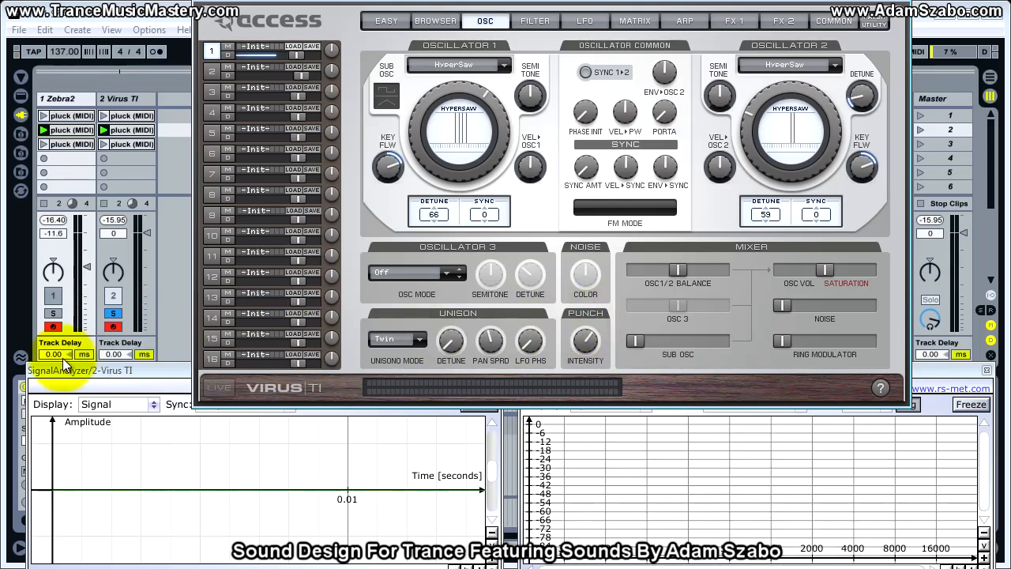
Fine-tune the Virus TI's Punch intensity while comparing it with the soloed Zebra2 track.
left_click(109, 315)
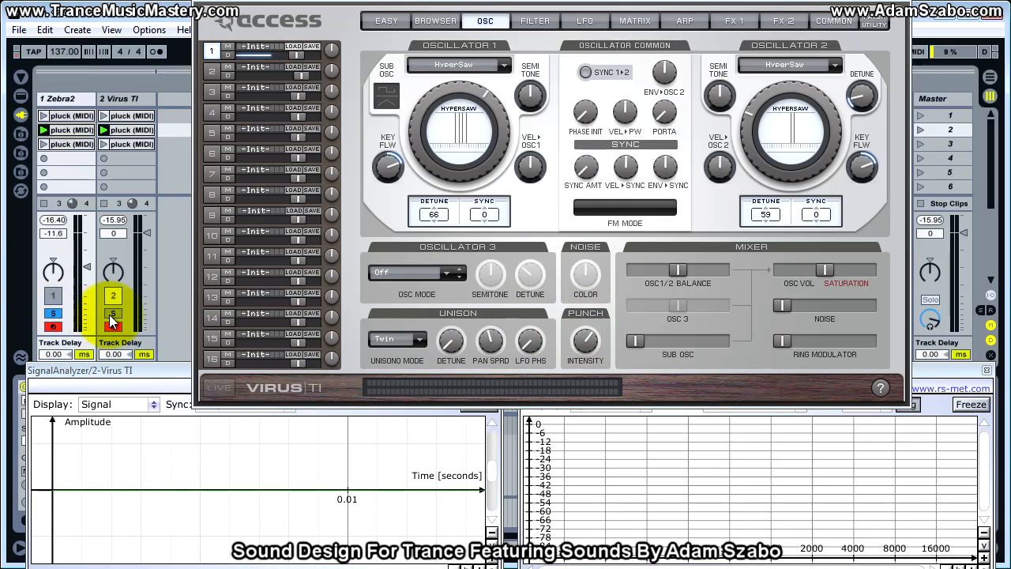
left_click(111, 314)
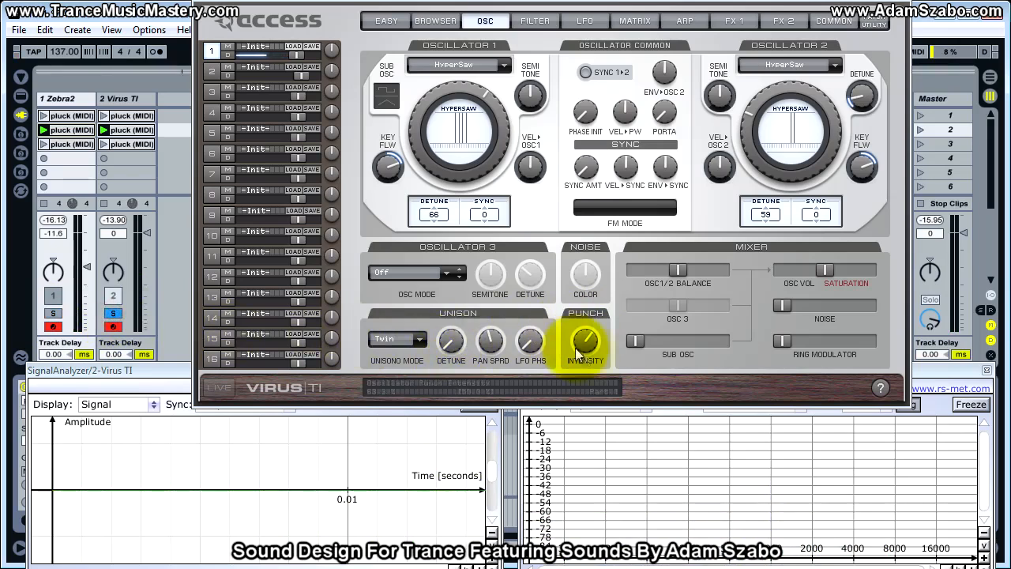
left_click_drag(584, 350, 586, 347)
left_click(53, 313)
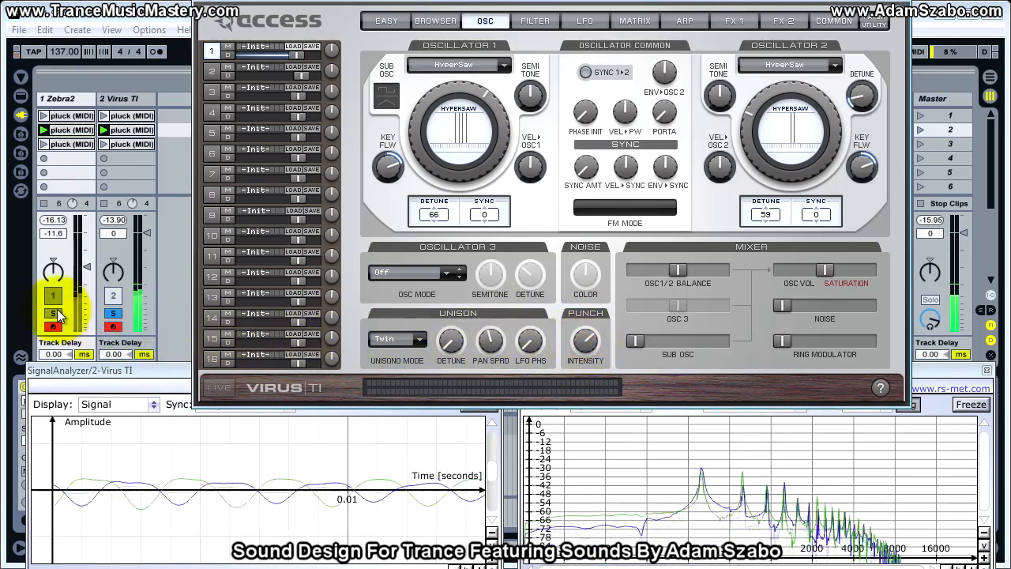
Solo the Virus TI track, bring up its delay and reverb effects, and examine the Delay 1 settings in Zebra2.
left_click(113, 313)
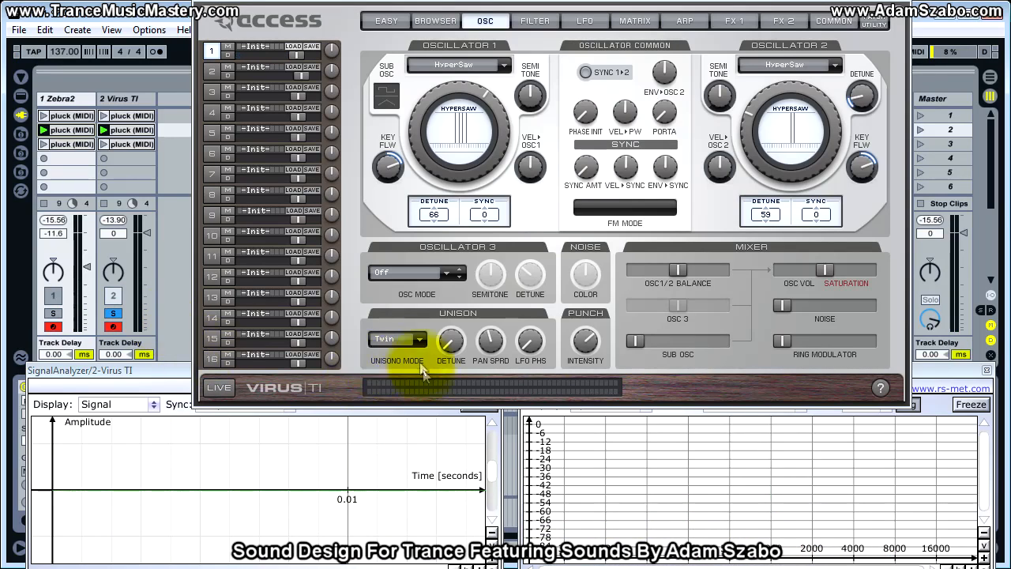
left_click(734, 21)
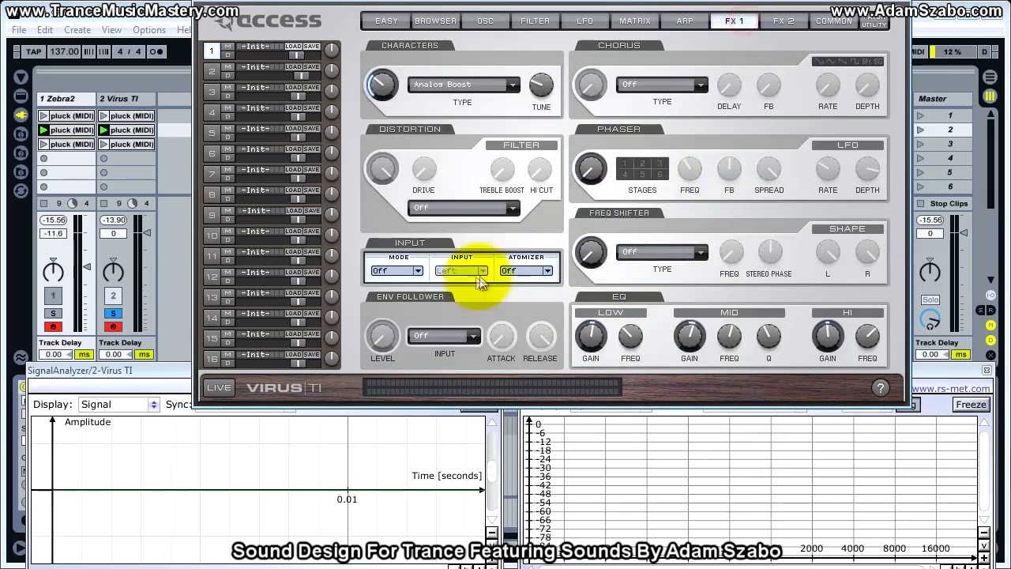
left_click(782, 22)
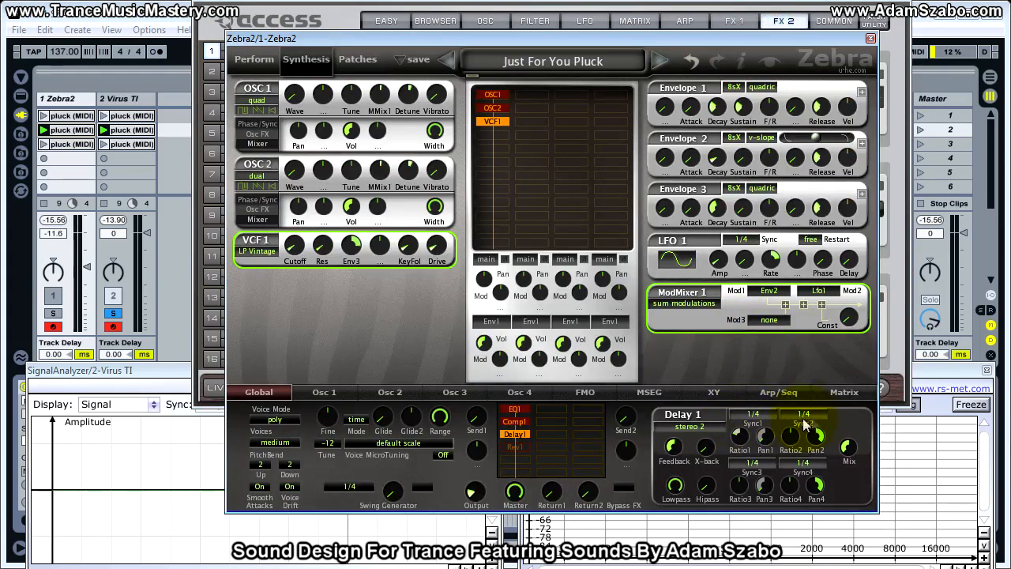
left_click(744, 433)
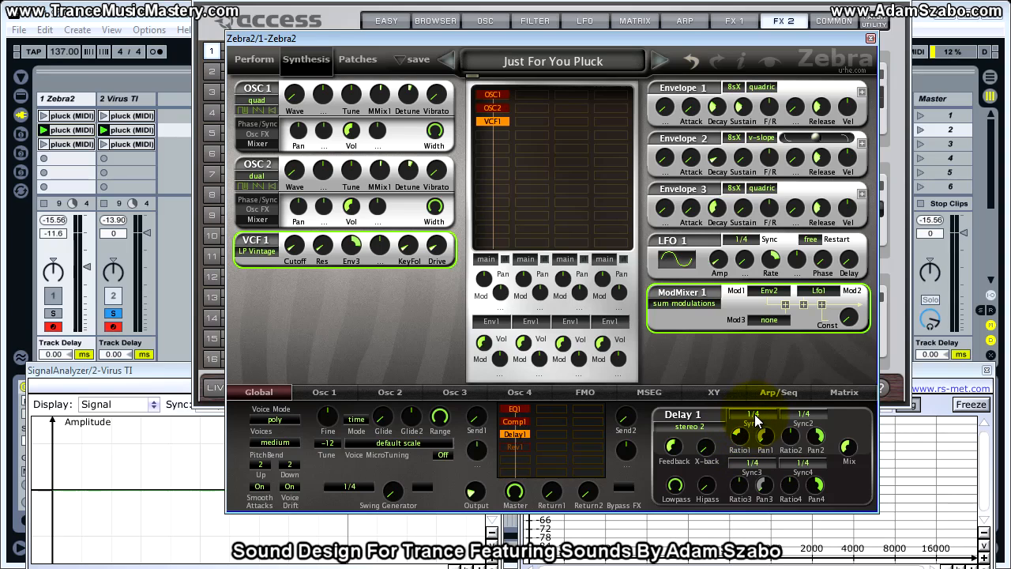
left_click(676, 34)
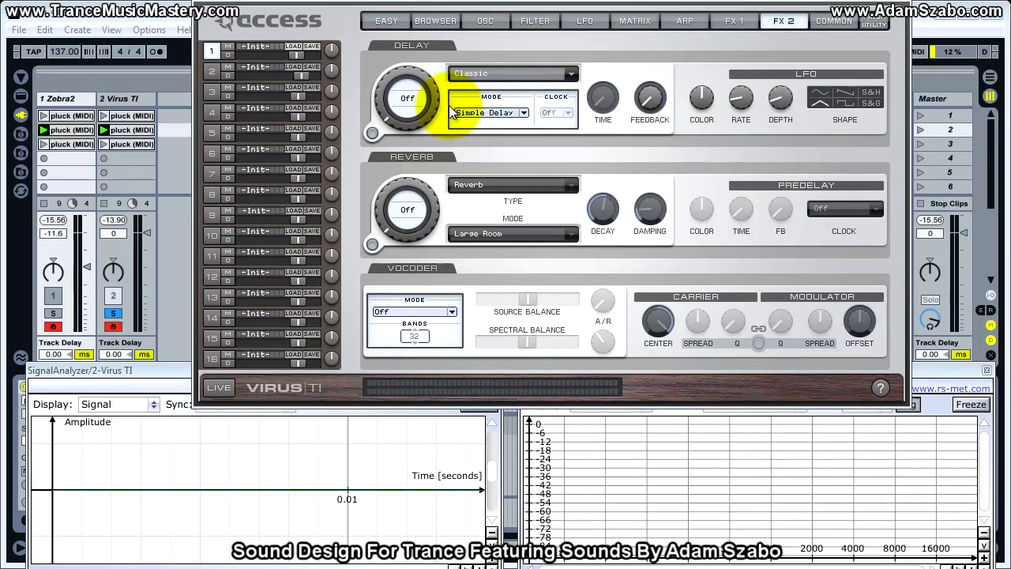
Set the Virus TI's delay mode to Ping Pong 2:1 with 32.8 % feedback and a -13.0 dB send.
left_click(489, 113)
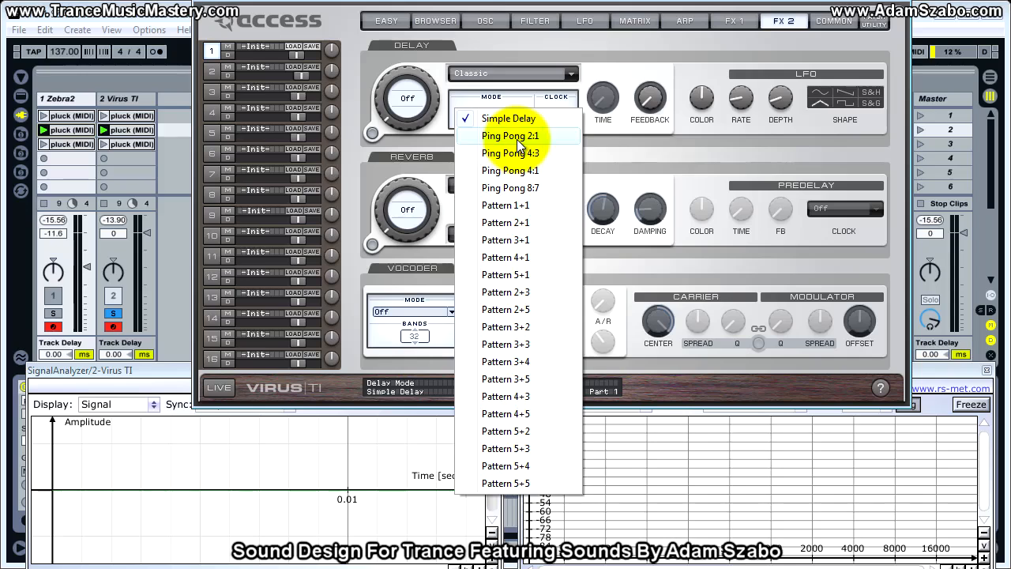
left_click(515, 138)
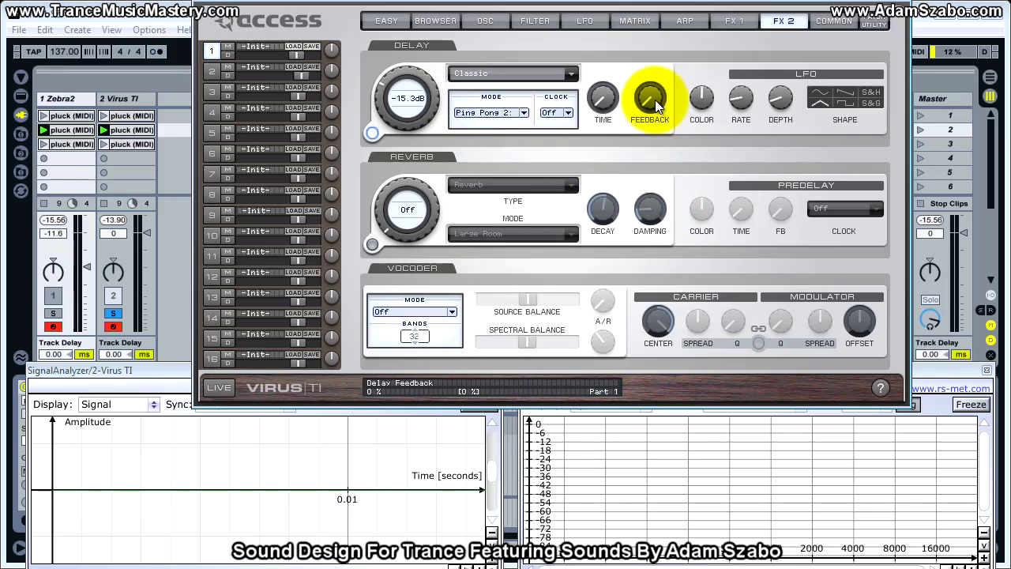
left_click_drag(655, 100, 649, 69)
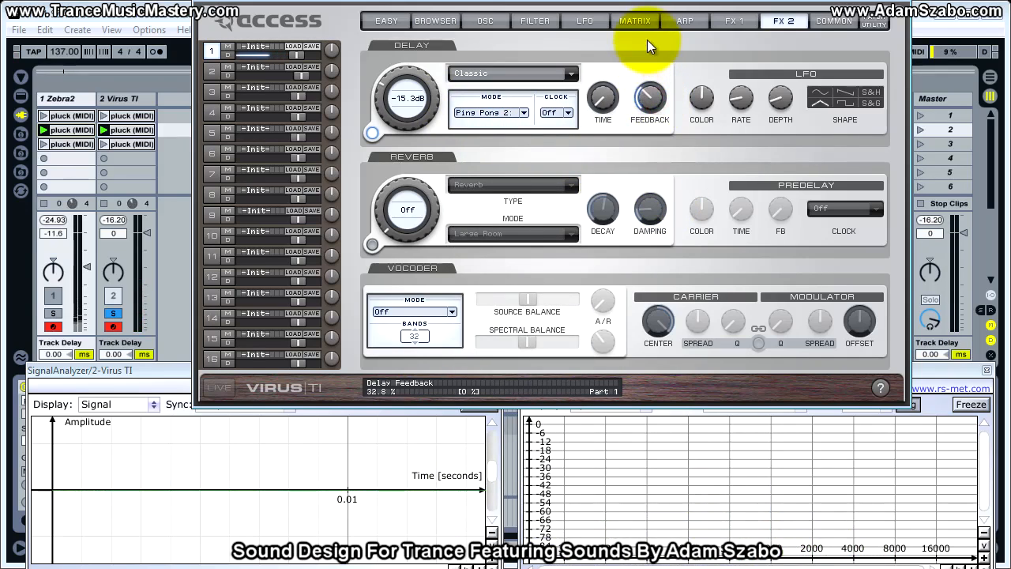
left_click_drag(409, 99, 407, 91)
Sync the Virus TI's delay clock to 1/4 and raise its feedback further by ear.
left_click(555, 113)
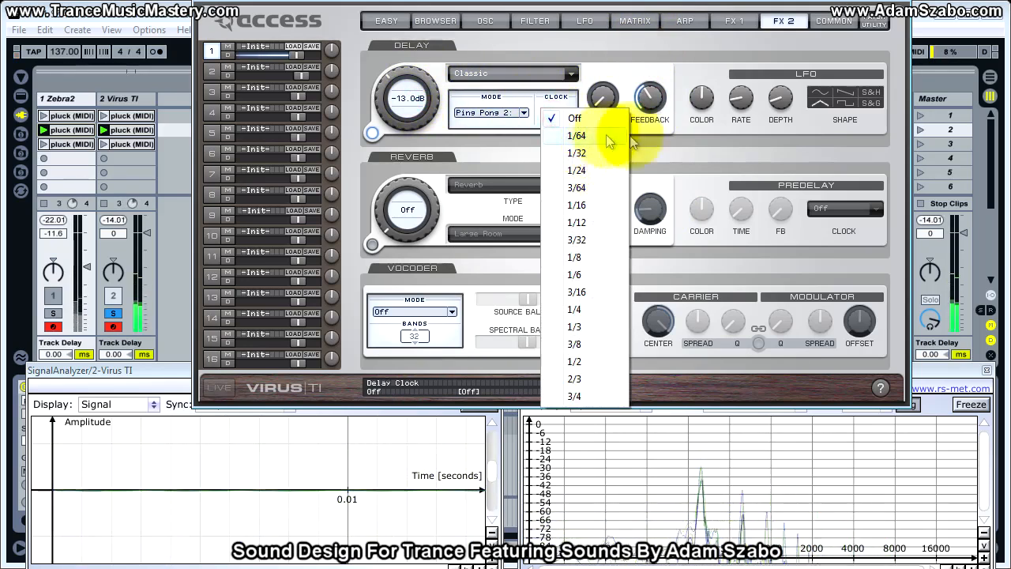
left_click(553, 117)
left_click(555, 115)
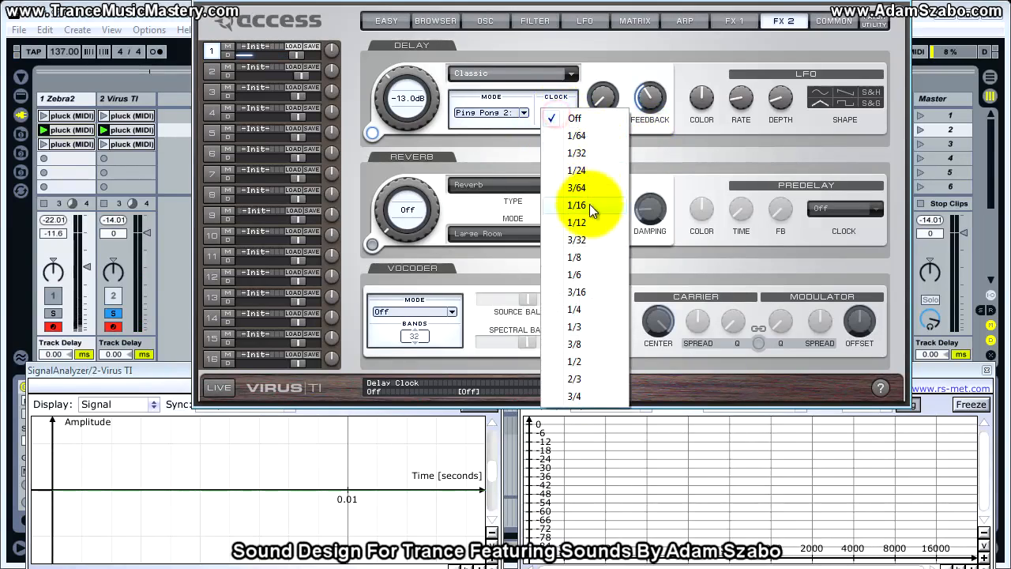
left_click(599, 308)
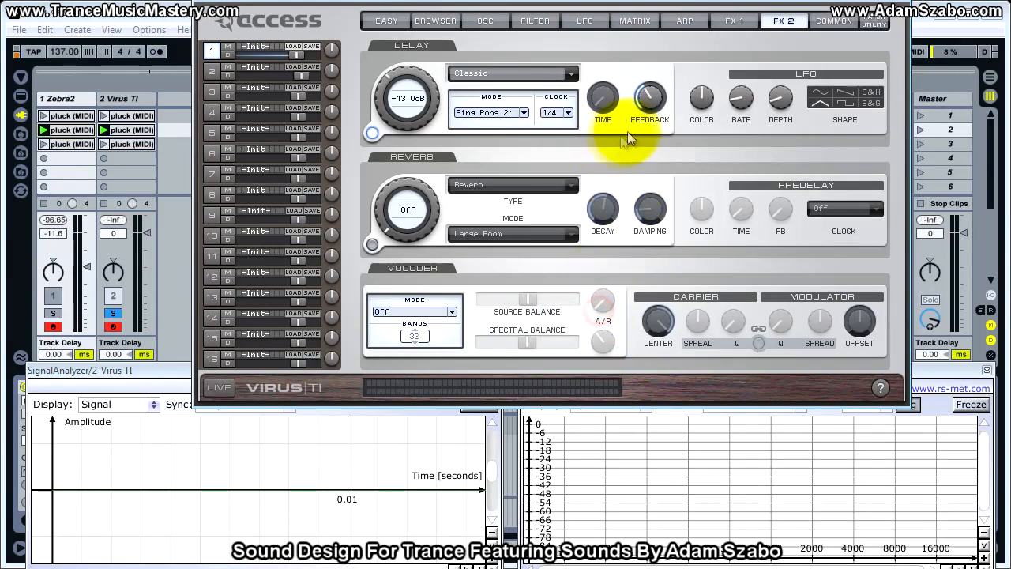
left_click_drag(654, 101, 655, 60)
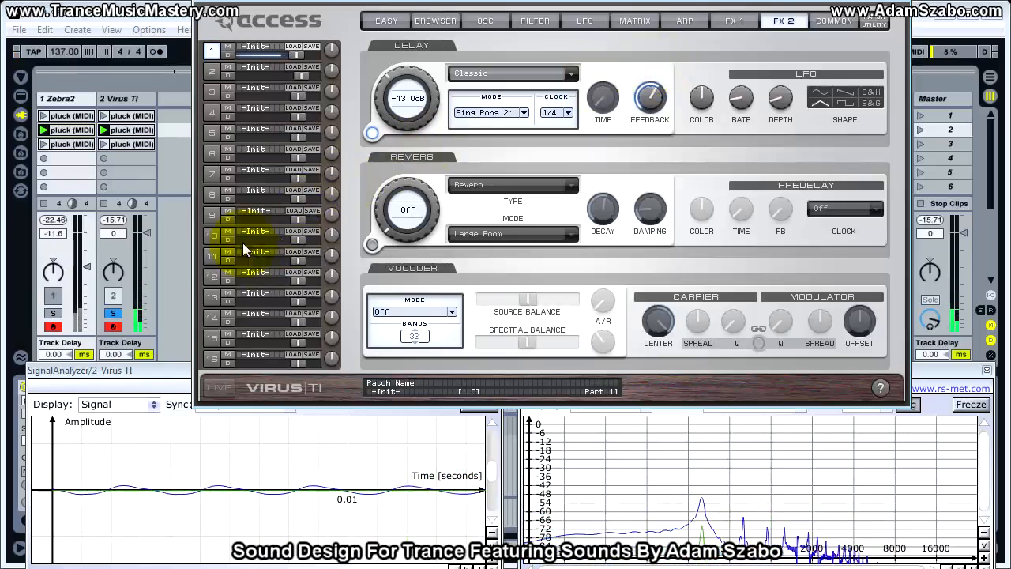
Raise the Virus TI's delay send to -2.75 dB, comparing it with the soloed Zebra2 track.
left_click(113, 314)
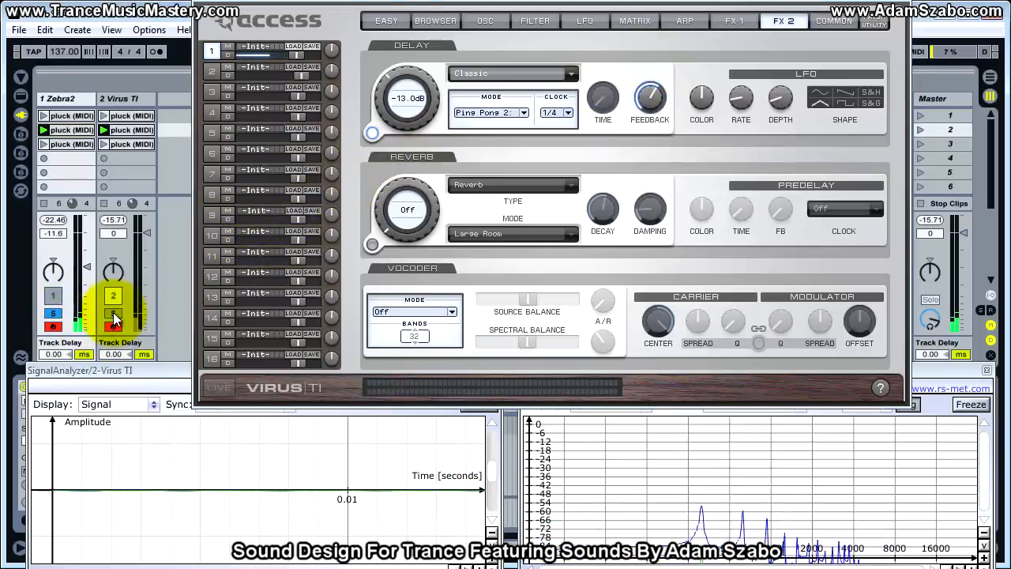
left_click(113, 313)
left_click_drag(406, 131, 406, 74)
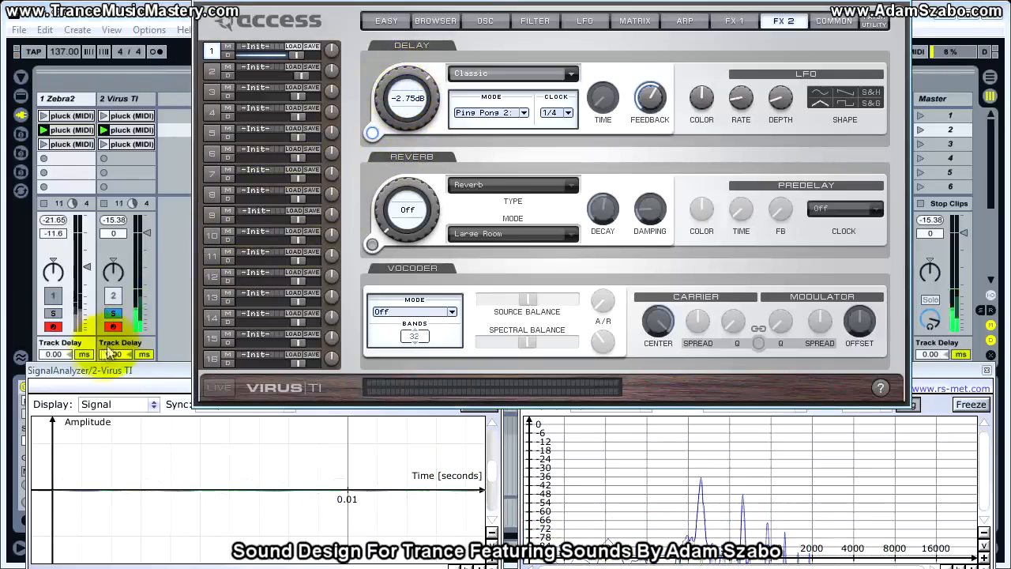
left_click(61, 314)
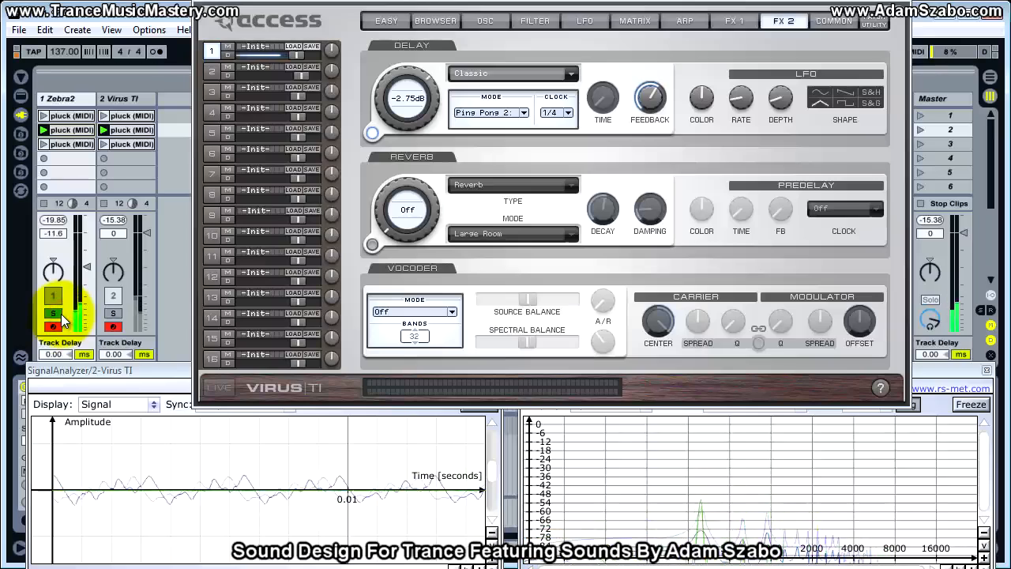
left_click(112, 313)
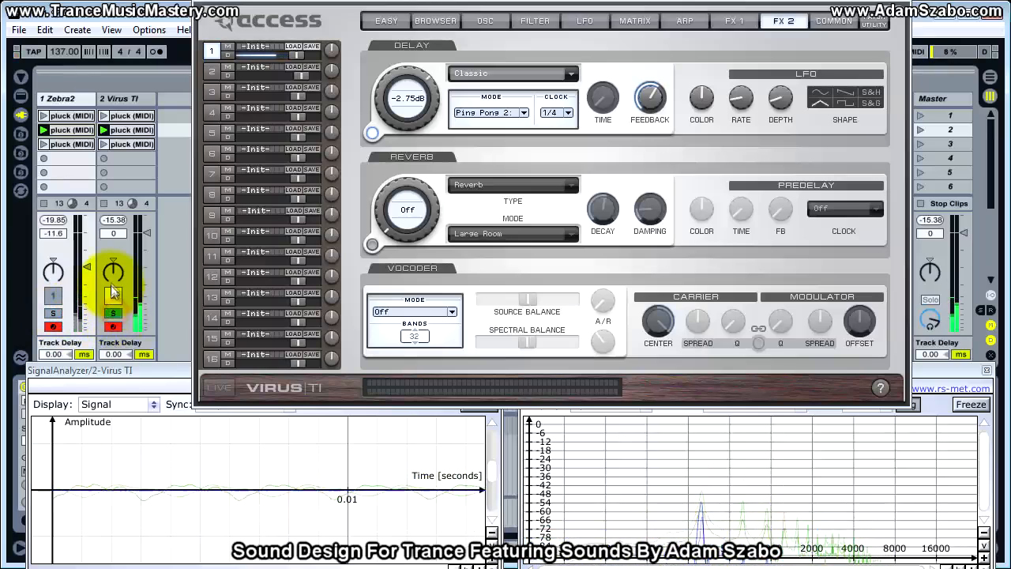
Raise the Zebra2 track's volume to -4.0 dB, soloing each track in turn to match their loudness.
left_click_drag(91, 272, 90, 259)
left_click(53, 314)
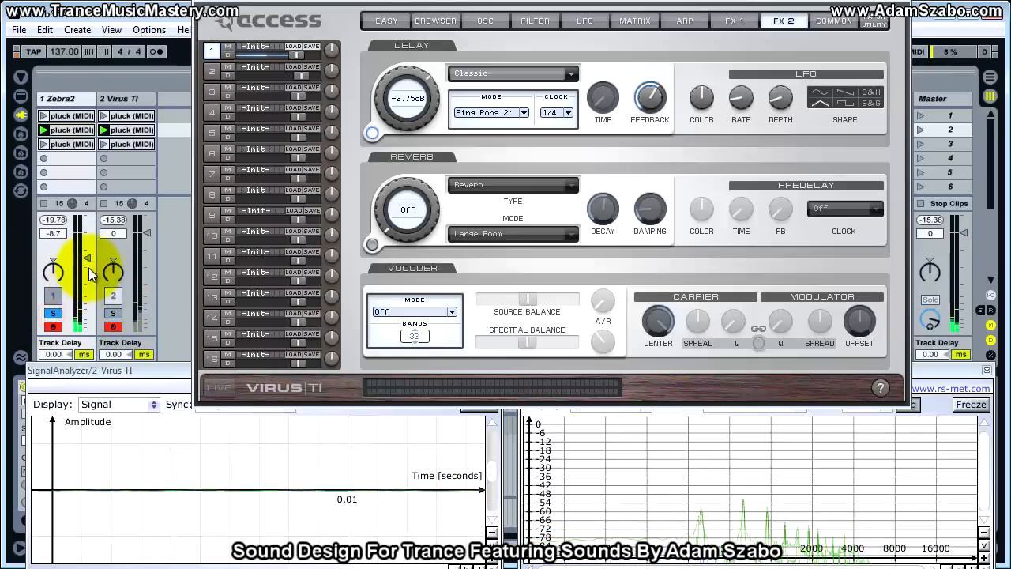
left_click_drag(91, 265, 85, 254)
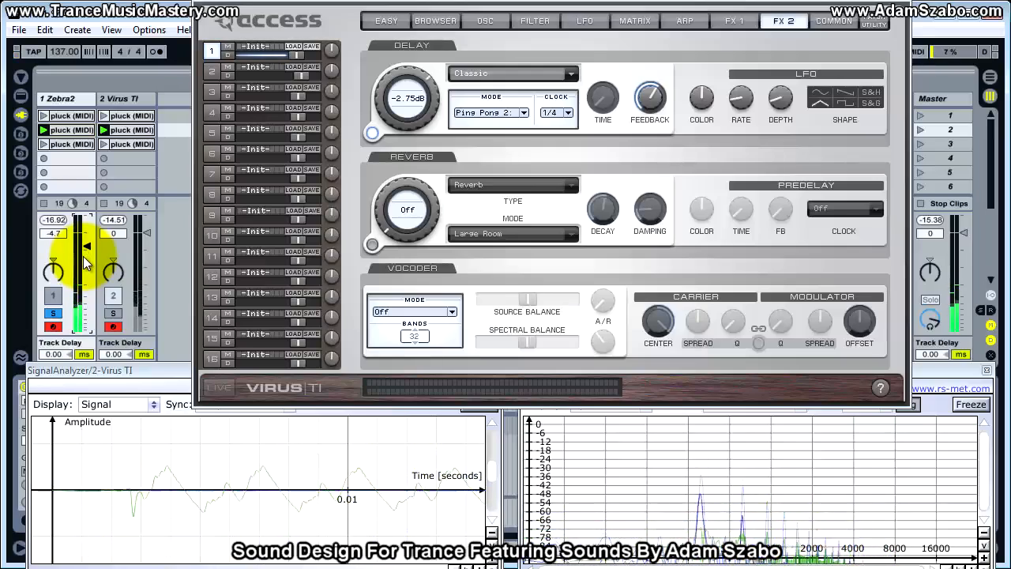
left_click(115, 315)
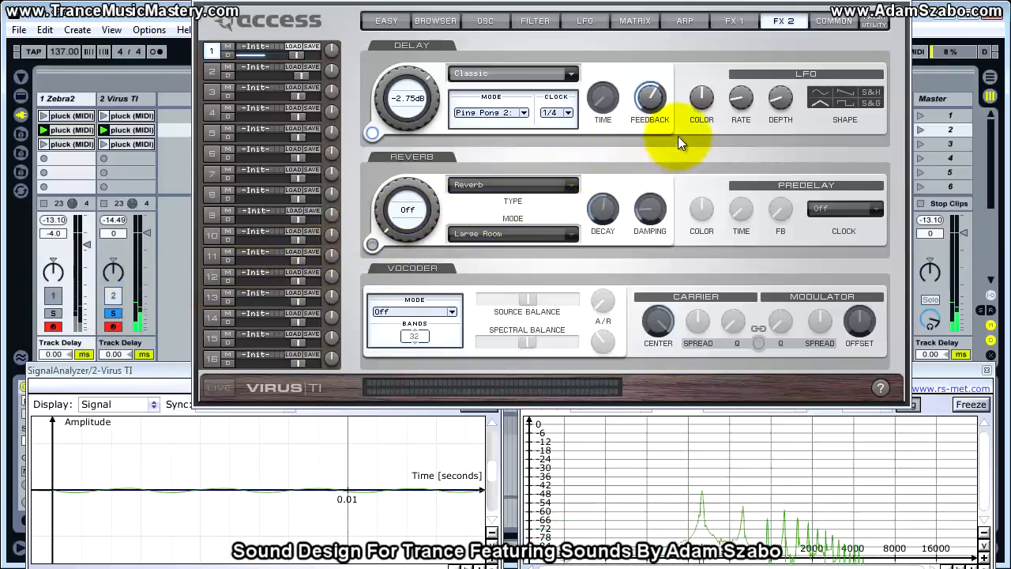
Raise the Virus TI's delay color by ear and compare the result with the Zebra2 track.
left_click(703, 101)
left_click_drag(707, 100, 704, 80)
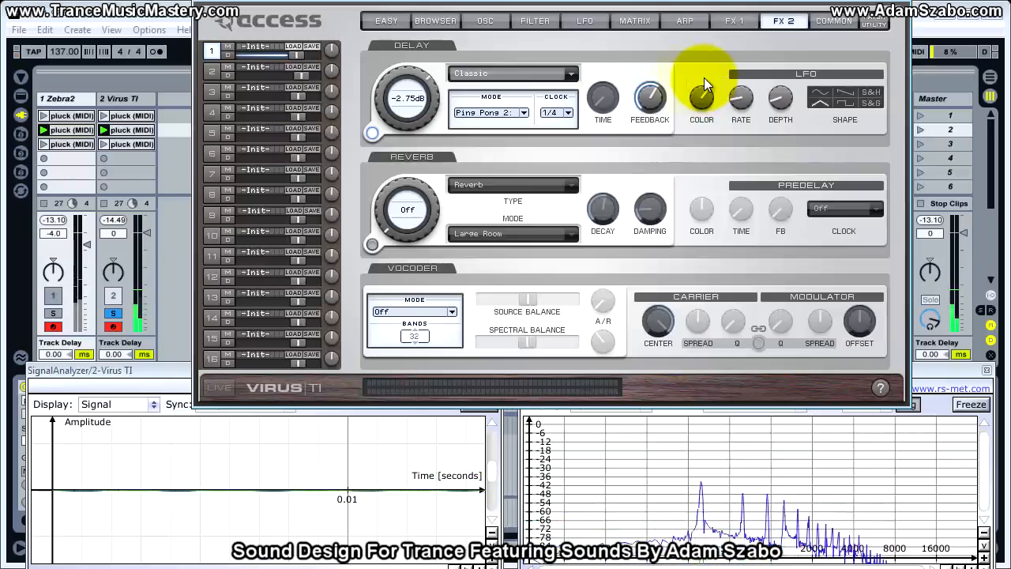
left_click(114, 314)
left_click(114, 315)
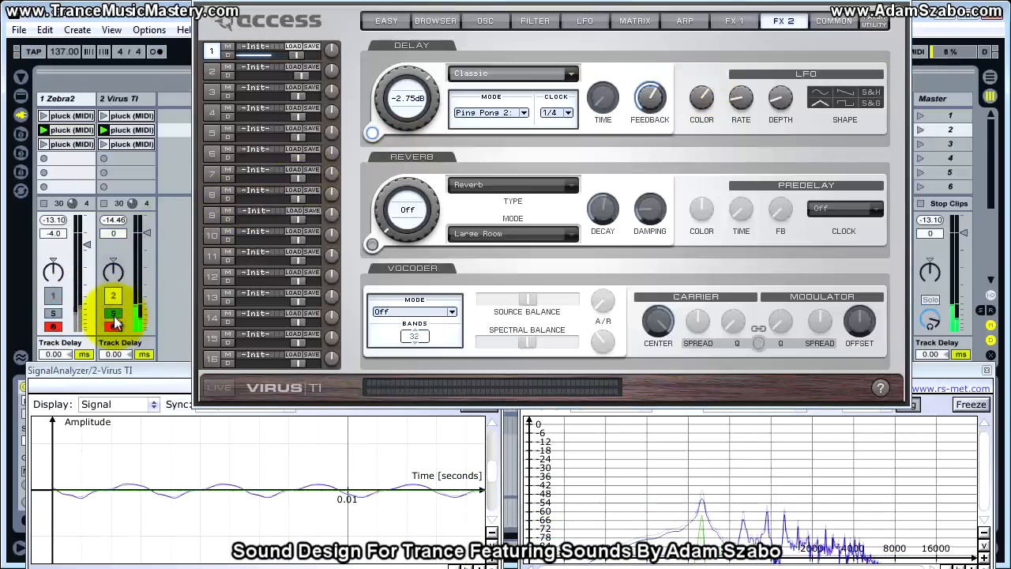
left_click(115, 314)
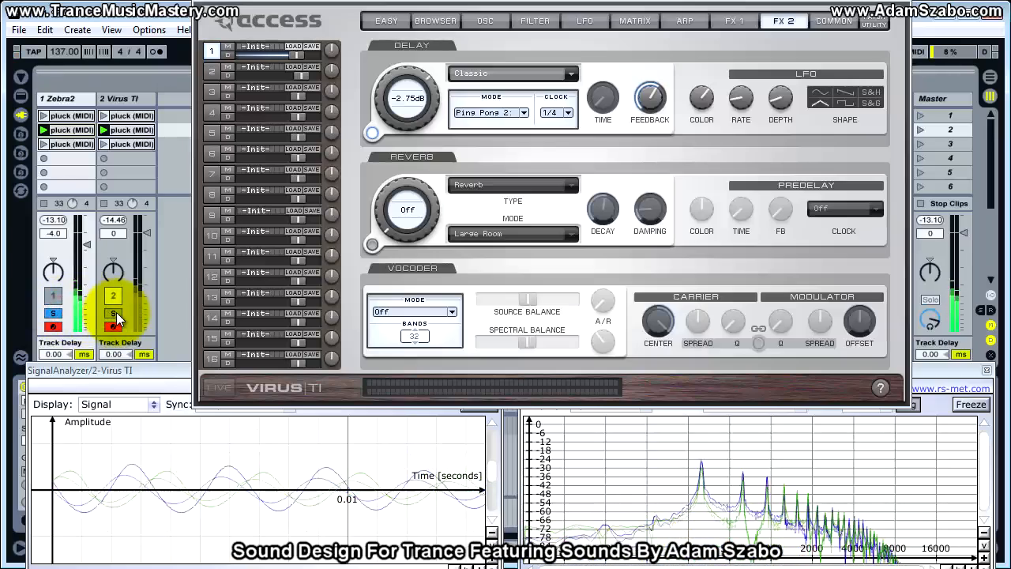
Fine-tune the Virus TI's delay send to -1.0 dB while checking it against Zebra2.
left_click_drag(383, 111, 381, 118)
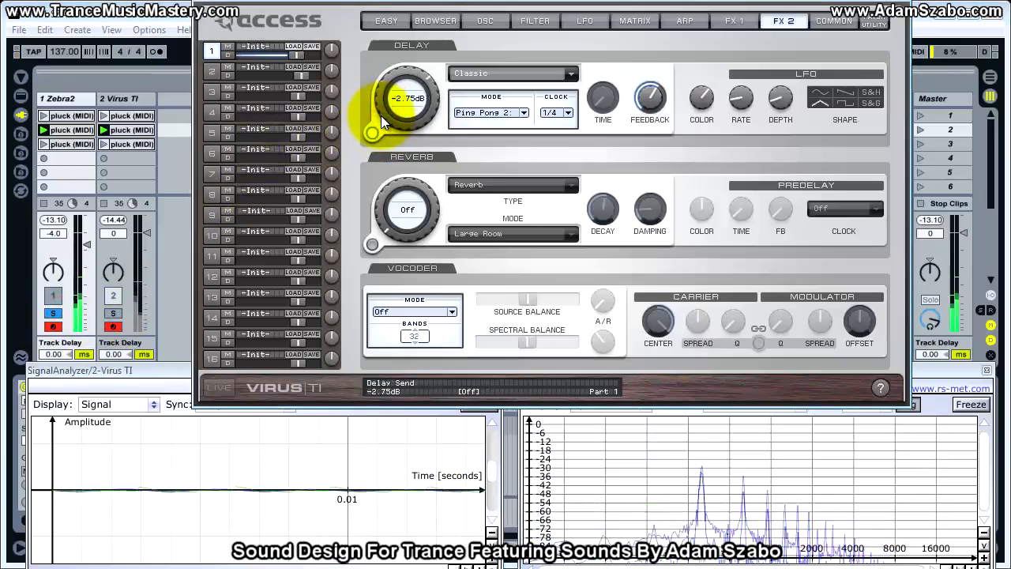
left_click(113, 312)
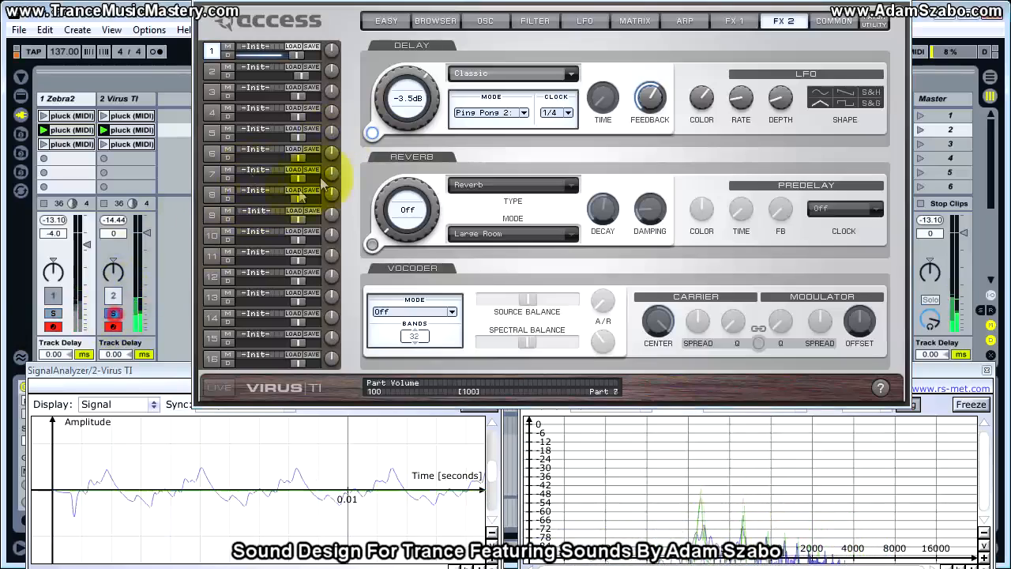
left_click_drag(394, 115, 393, 102)
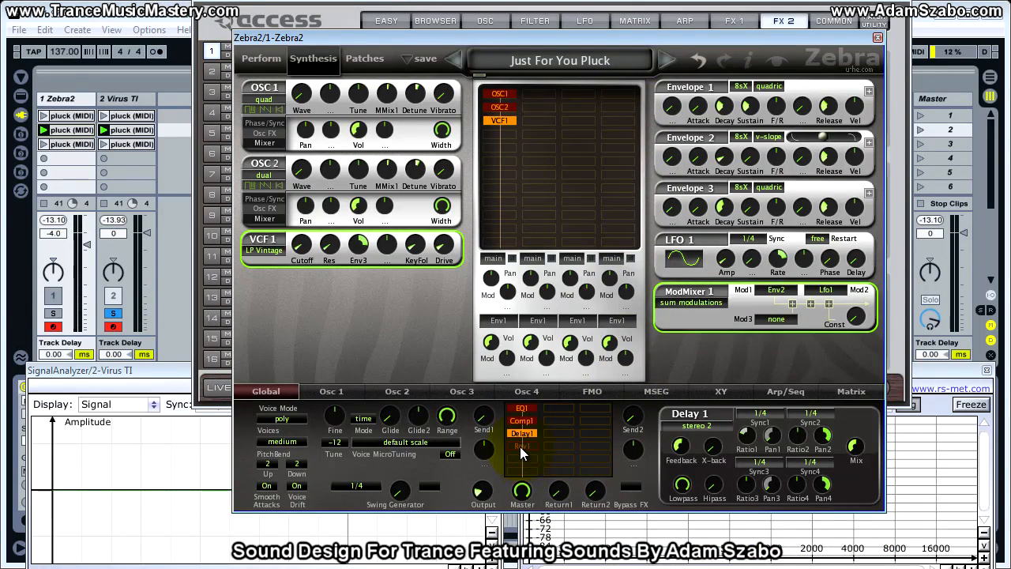
Enable the Rev1 reverb in Zebra2 and switch on the Virus TI's reverb in Hall mode.
left_click(520, 446)
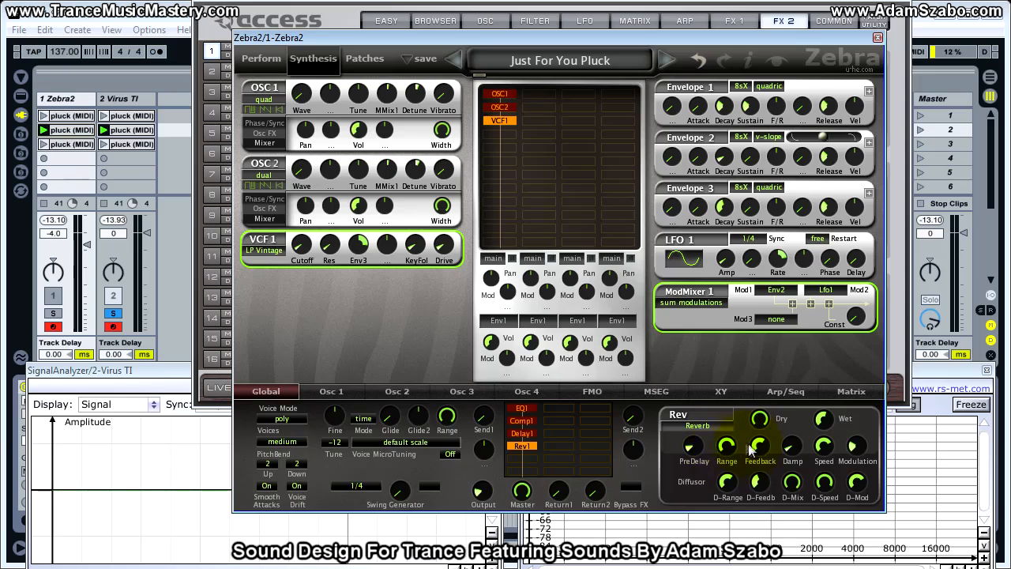
left_click(823, 419)
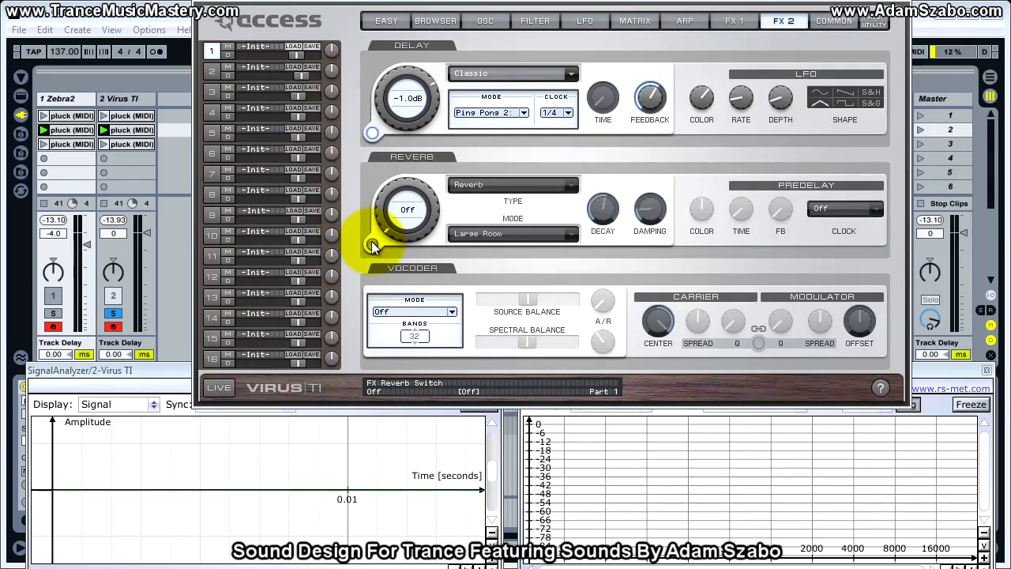
left_click(372, 243)
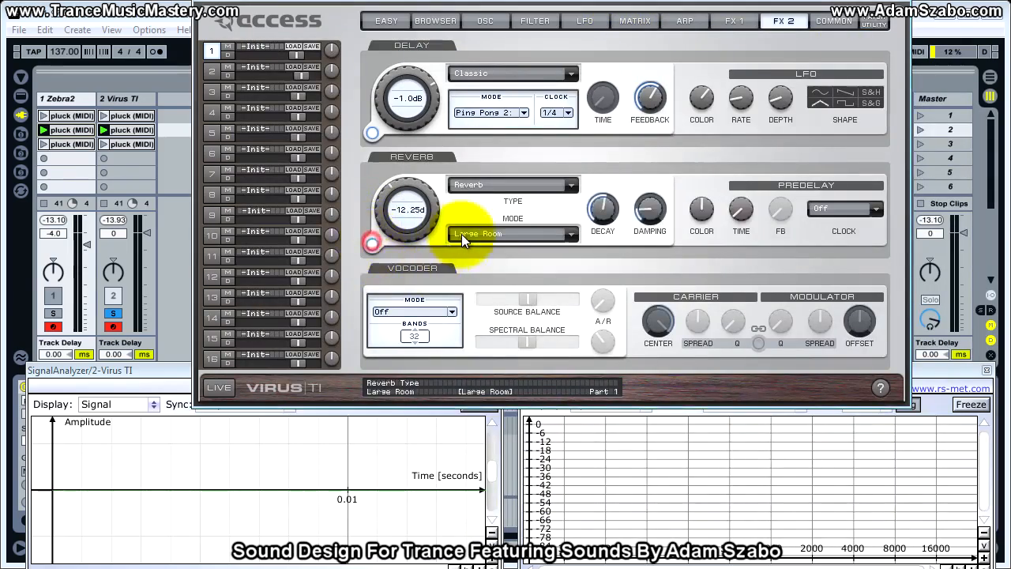
left_click(503, 241)
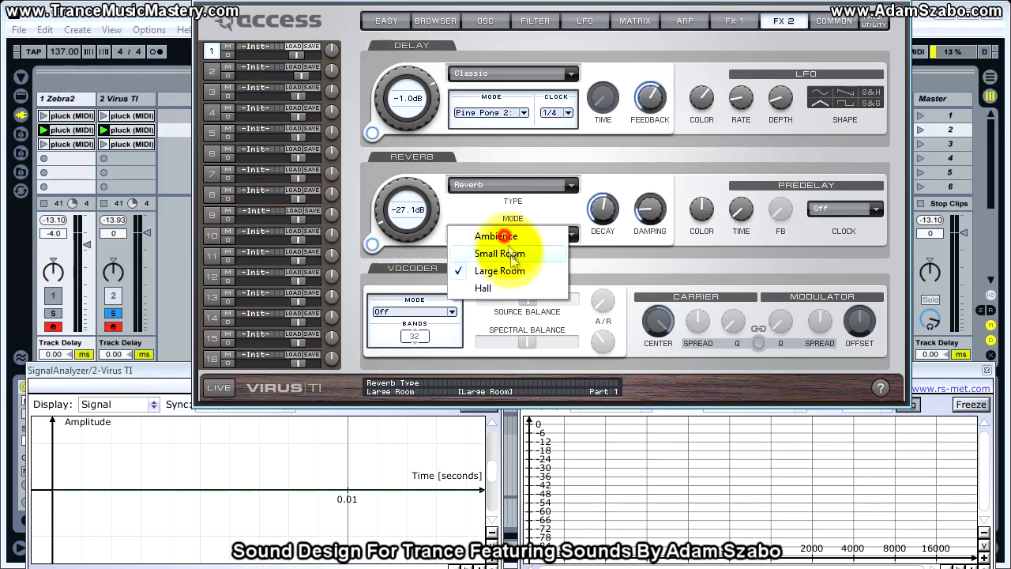
left_click(500, 283)
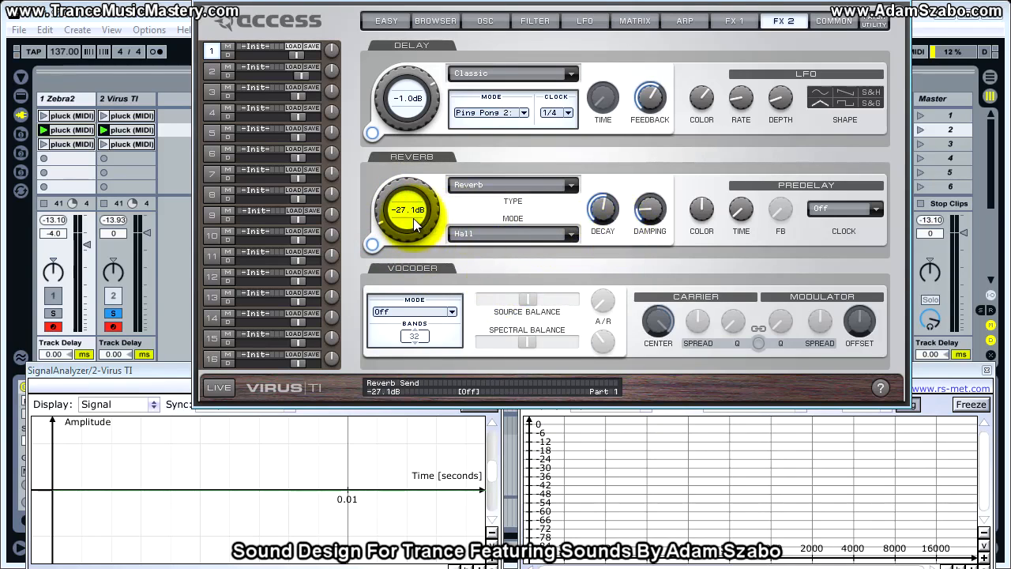
Set the Virus TI's reverb send to -16.1 dB and lengthen its decay by ear, comparing with Zebra2.
left_click_drag(406, 214, 406, 186)
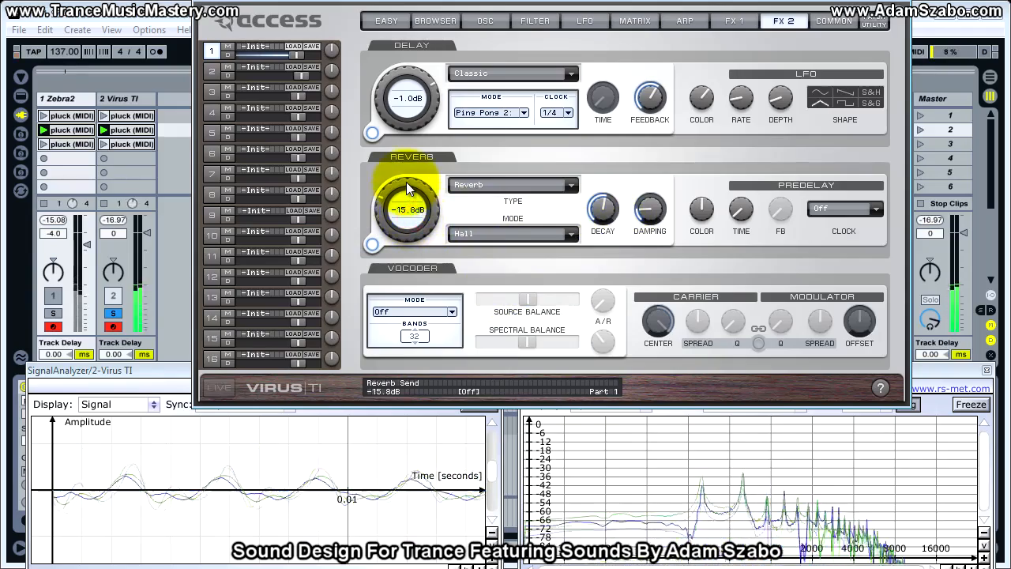
left_click_drag(406, 183, 404, 187)
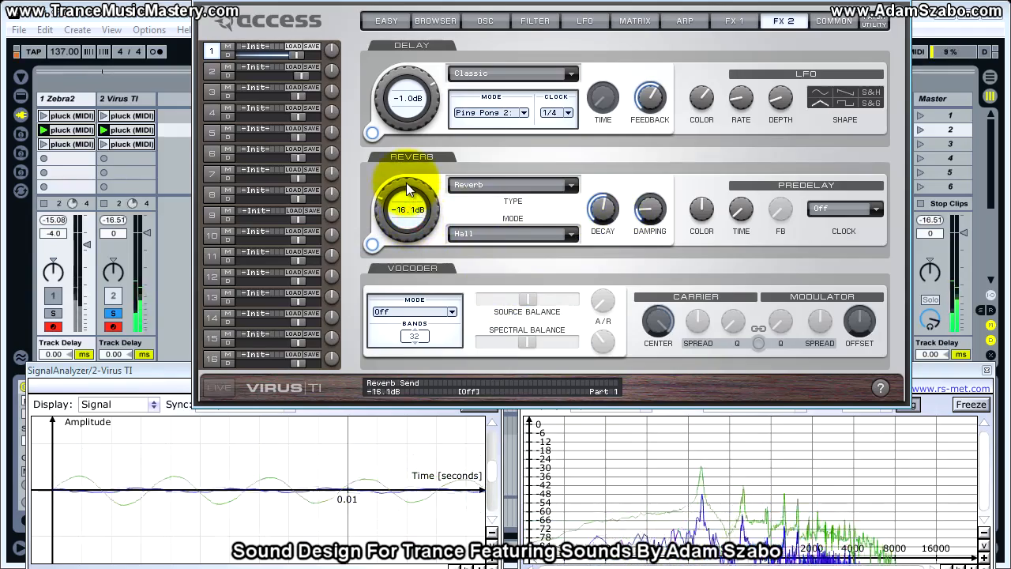
left_click_drag(602, 216, 599, 172)
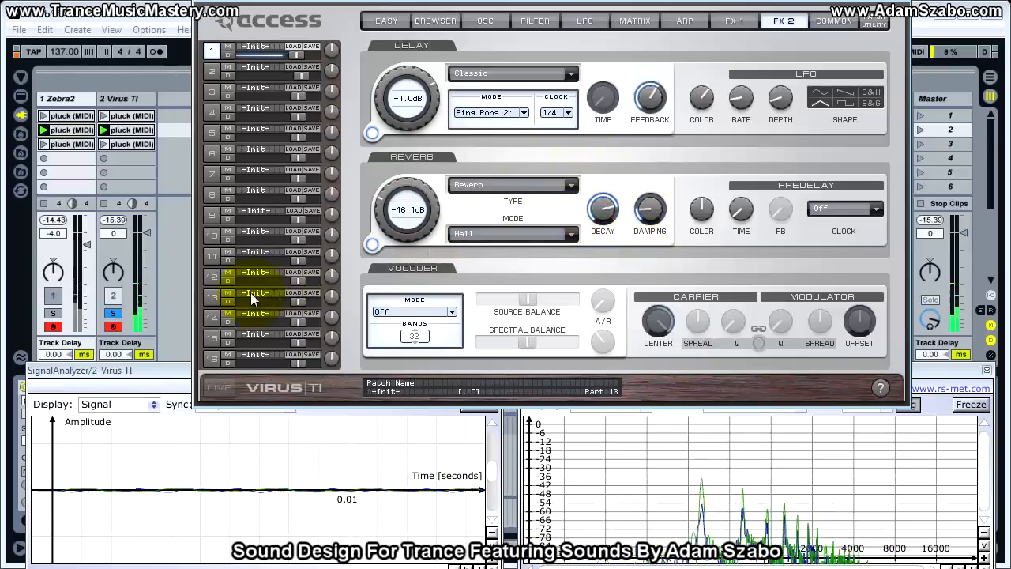
left_click(113, 313)
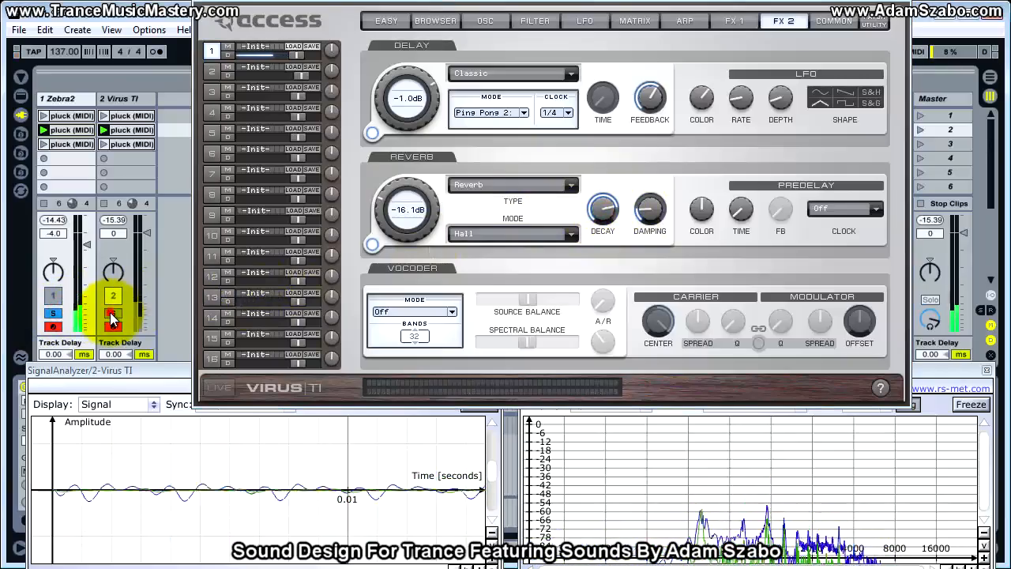
Raise the Virus TI's reverb predelay time by ear and compare both tracks by soloing each.
left_click(701, 210)
left_click(742, 211)
left_click_drag(747, 212, 742, 178)
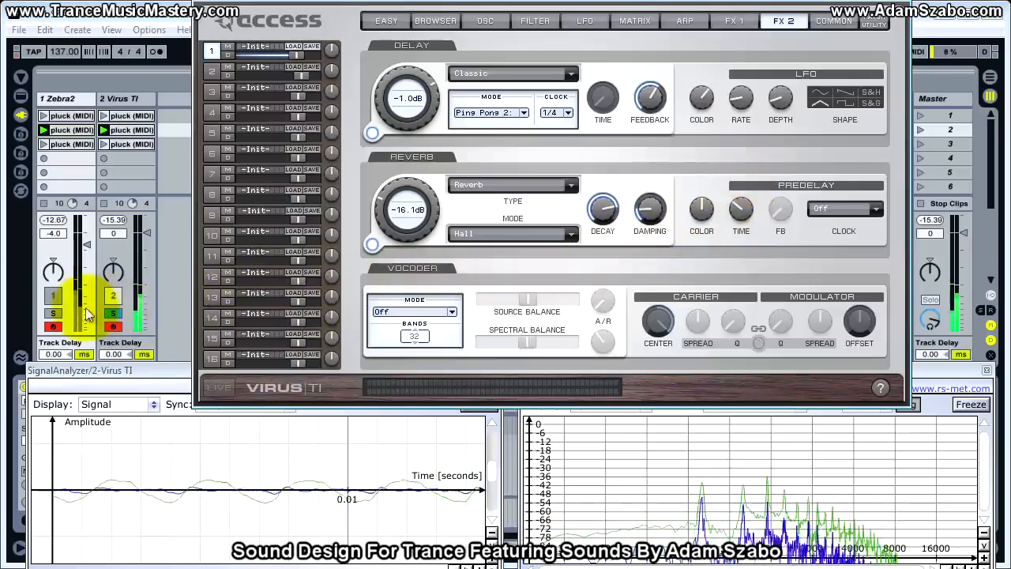
left_click(53, 313)
left_click(112, 314)
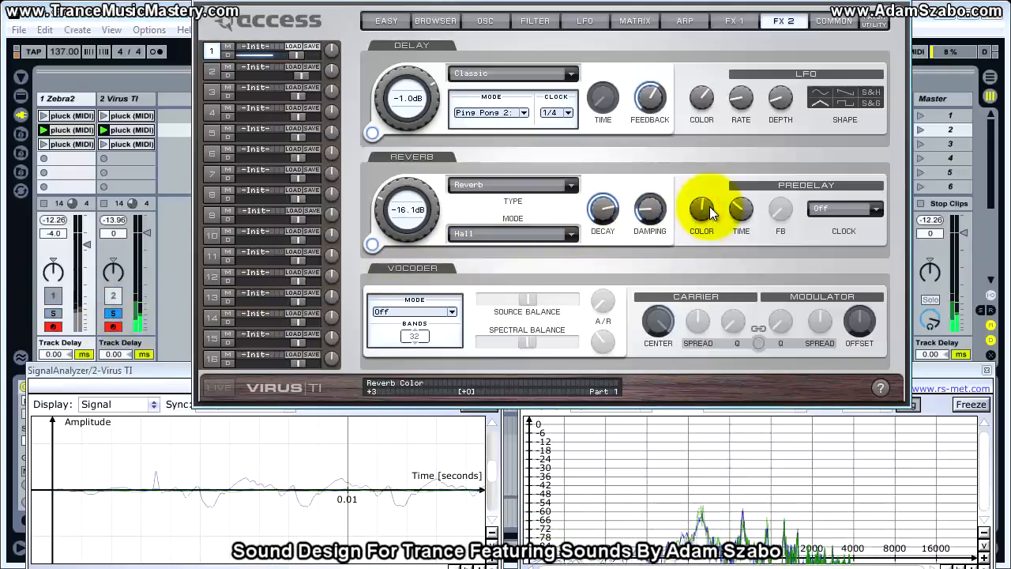
Lower the Virus TI's reverb damping slightly by ear and compare the result with Zebra2 by soloing each track.
mouse_move(654, 215)
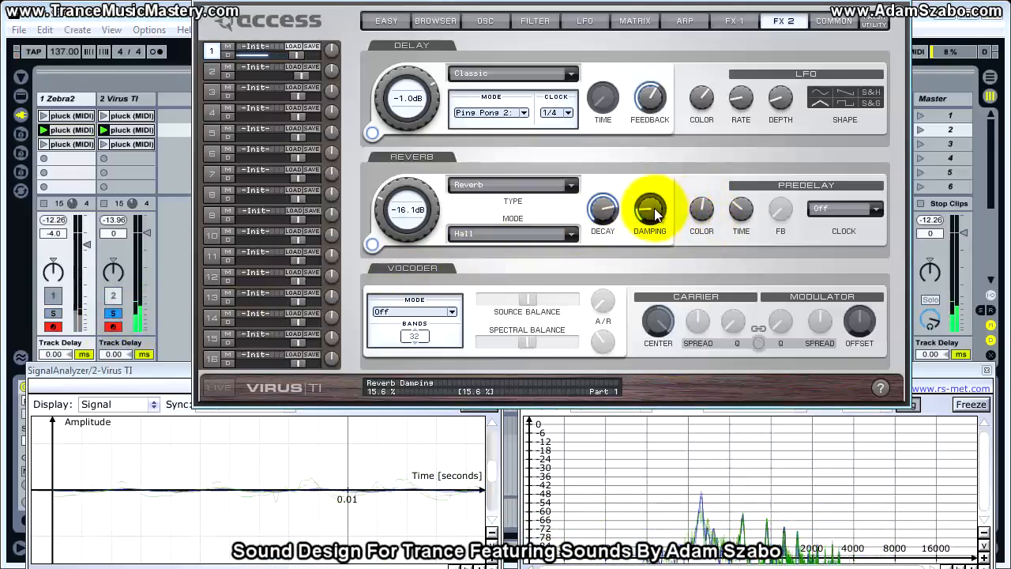
left_click_drag(655, 214, 657, 223)
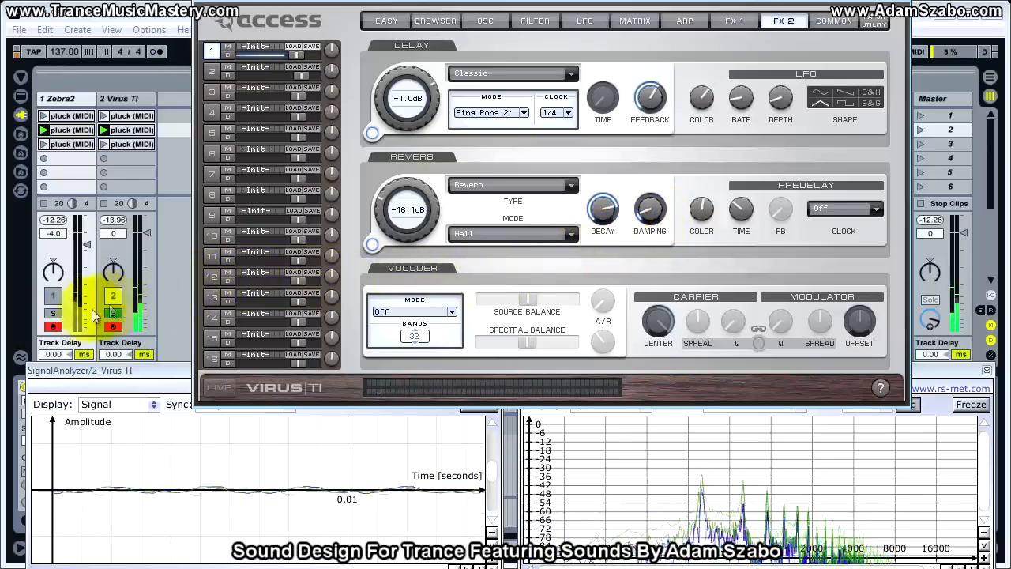
left_click(53, 313)
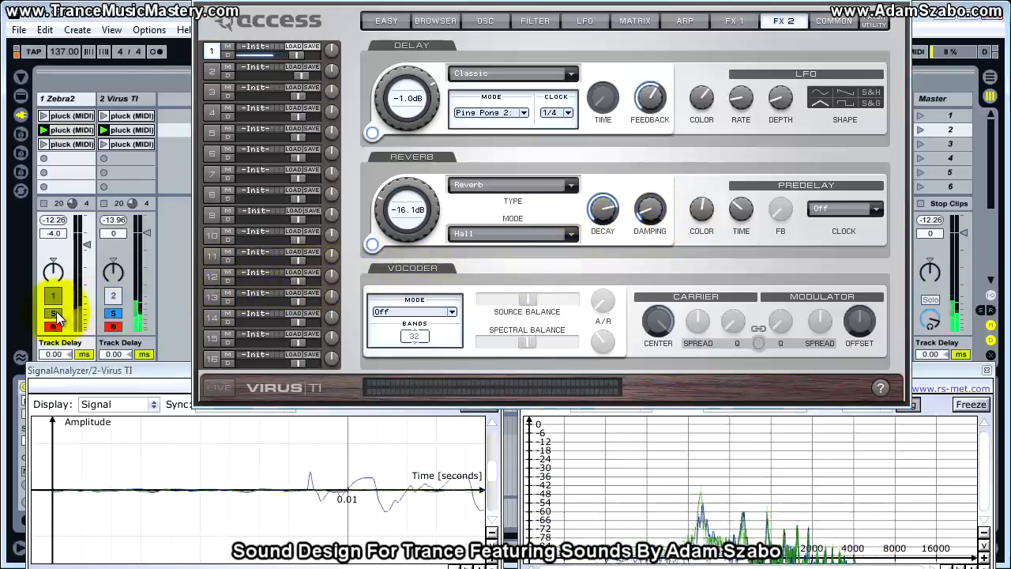
left_click(112, 315)
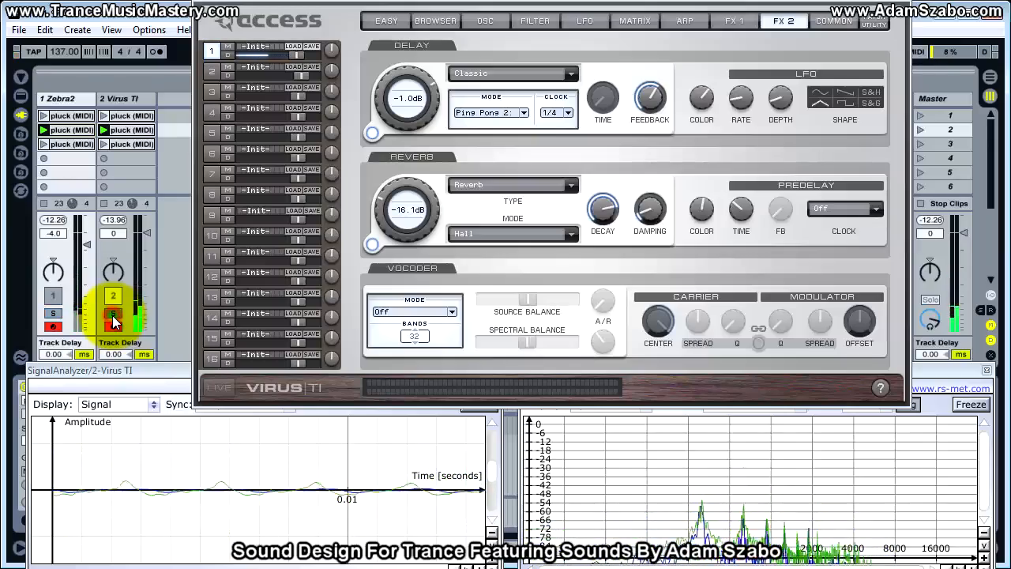
Raise the Virus TI's reverb send to -11.75 dB and check it against the soloed Zebra2 track.
mouse_move(404, 215)
left_mouse_down()
mouse_move(412, 203)
mouse_move(405, 209)
left_mouse_up()
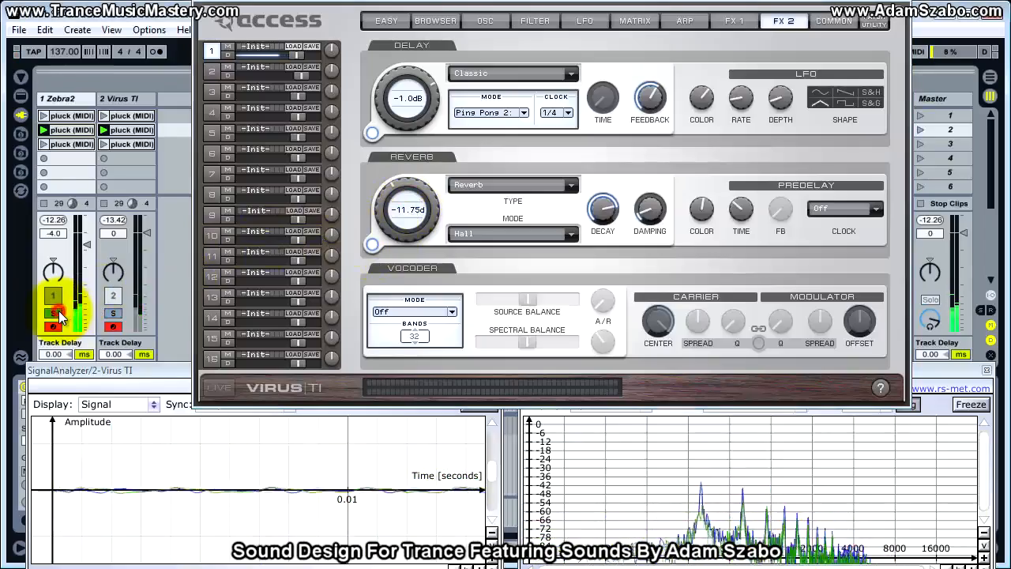
left_click(114, 314)
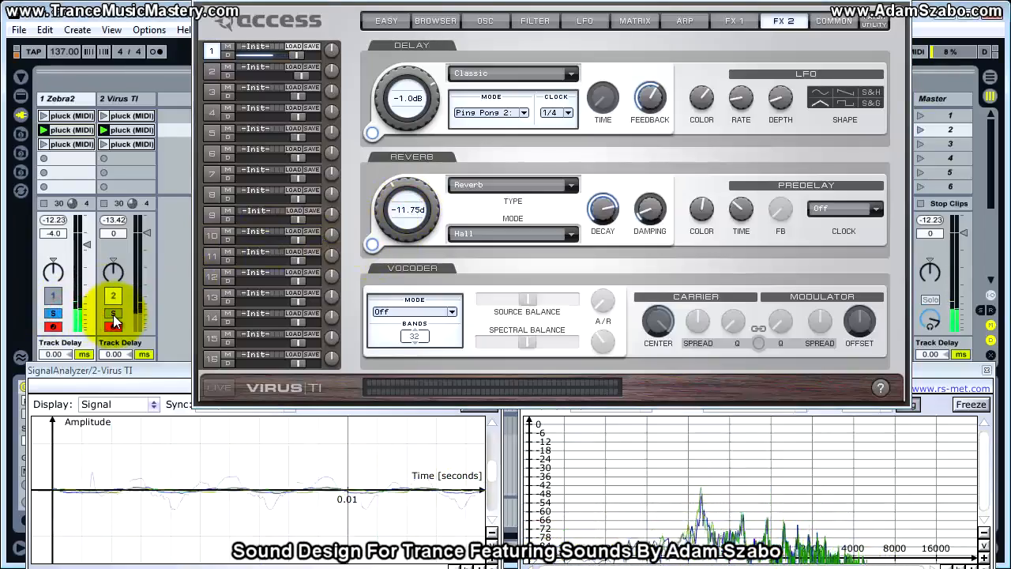
left_click(113, 315)
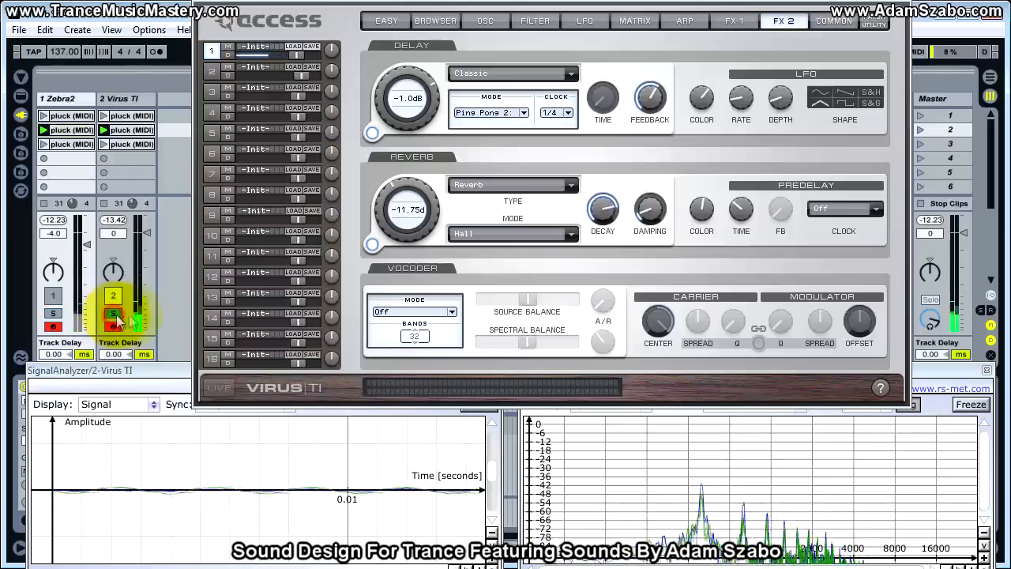
Lower the Virus TI's reverb color and readjust its damping by ear, comparing with the soloed Zebra2 track.
left_click_drag(649, 210, 695, 227)
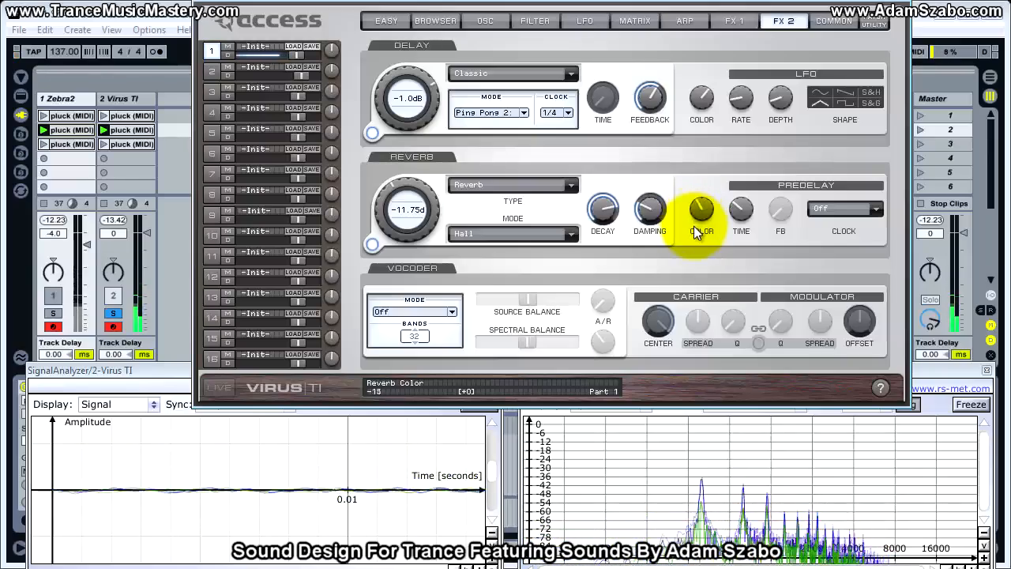
left_click_drag(649, 209, 653, 229)
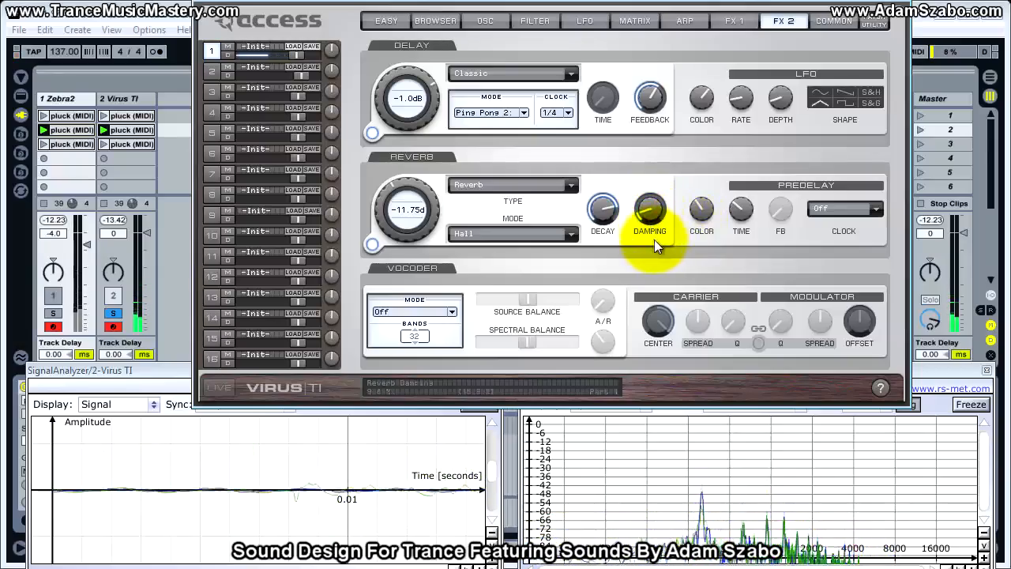
left_click(58, 313)
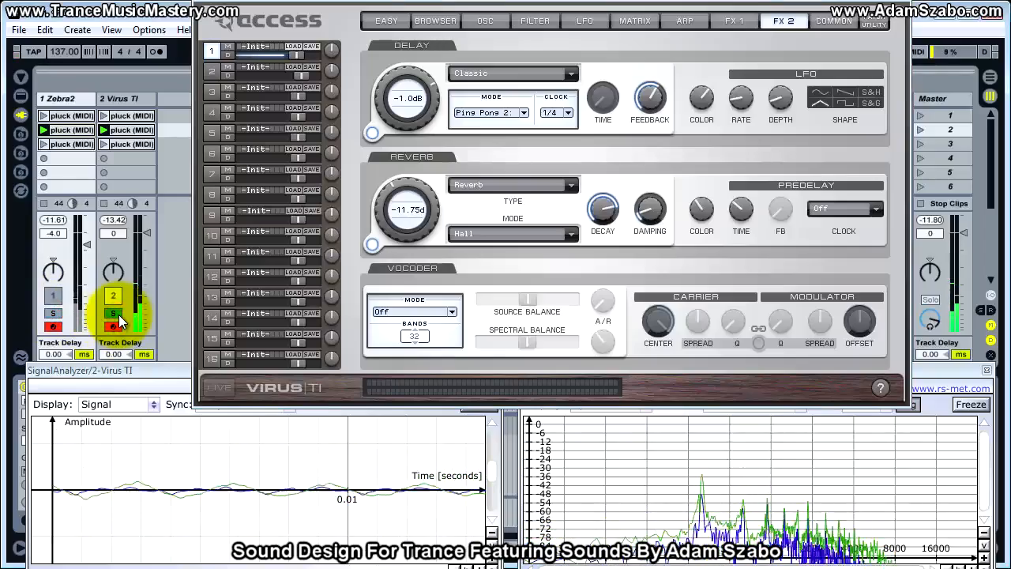
left_click(51, 317)
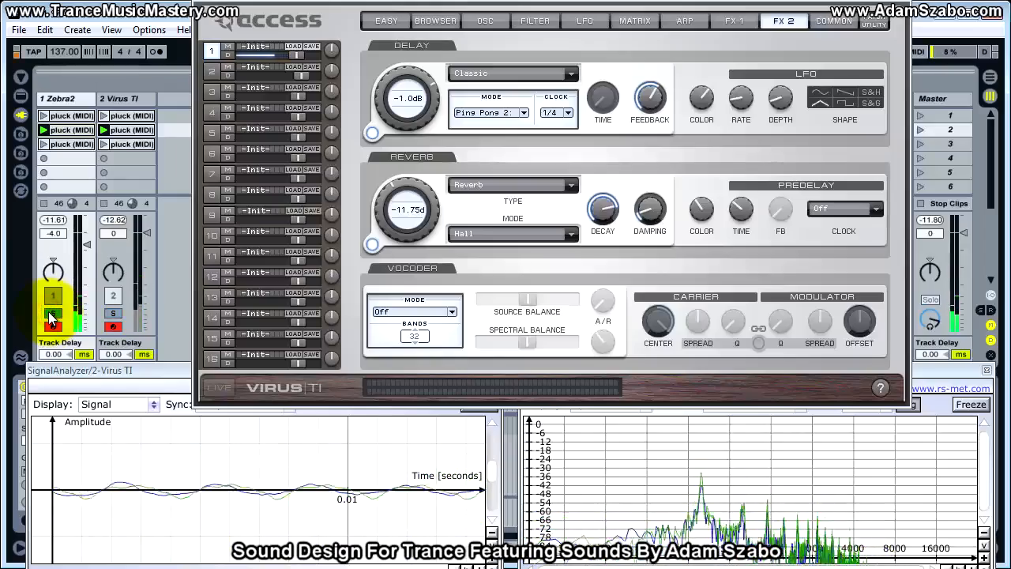
left_click(108, 314)
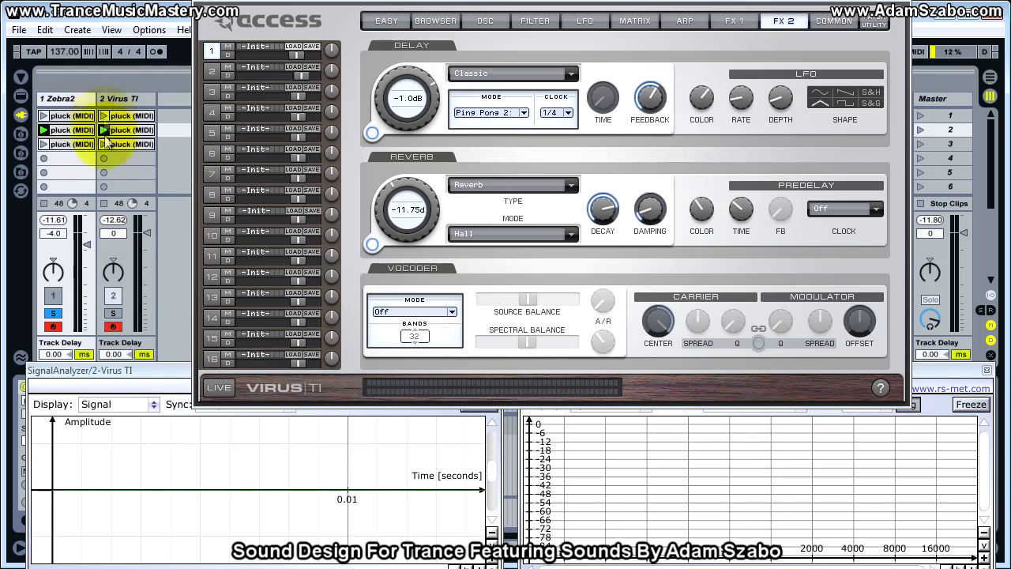
Launch the first pluck clip on the Zebra2 and Virus TI tracks and compare both sounds by soloing each.
left_click(43, 116)
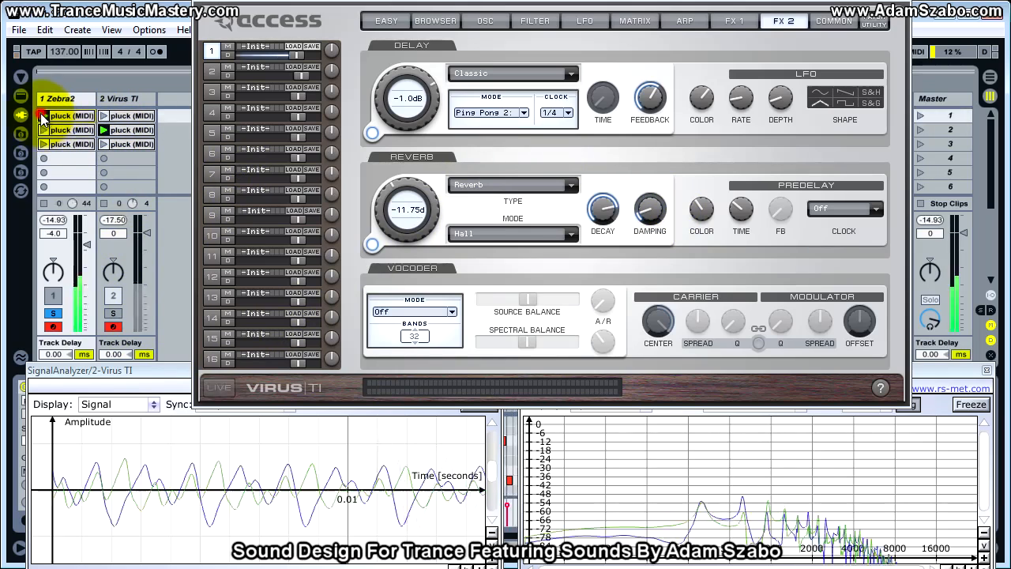
left_click(103, 117)
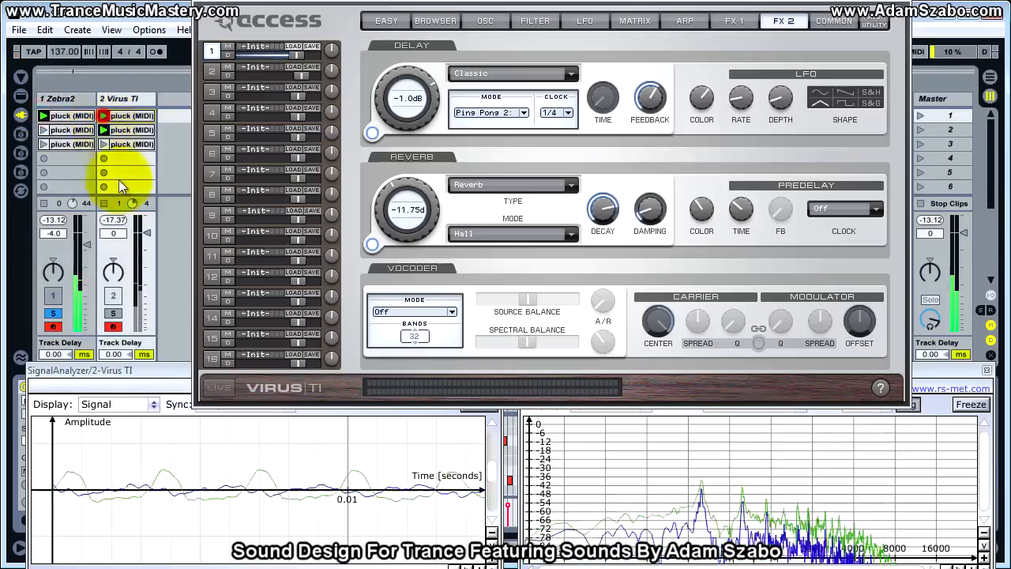
left_click(113, 316)
left_click(54, 314)
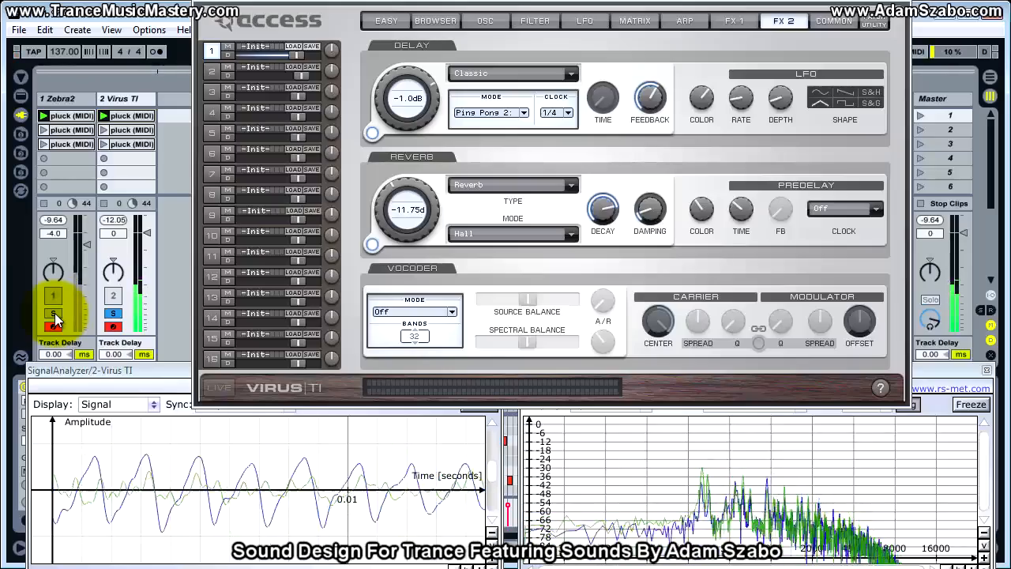
Raise the Virus TI's reverb send in small increments to -7.5 dB while the melody plays.
left_click_drag(384, 201, 379, 188)
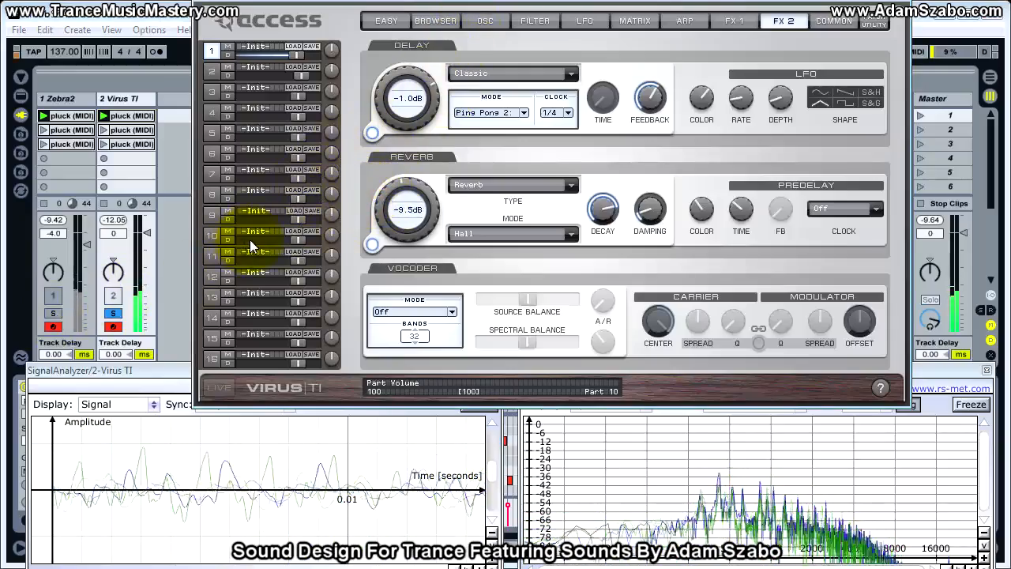
left_click_drag(395, 210, 384, 195)
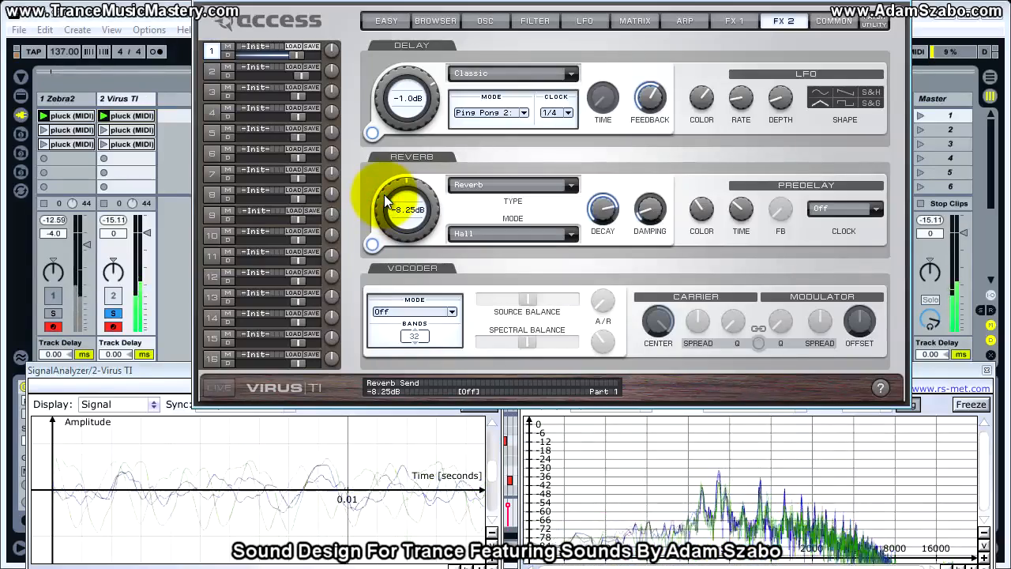
left_click_drag(385, 196, 384, 191)
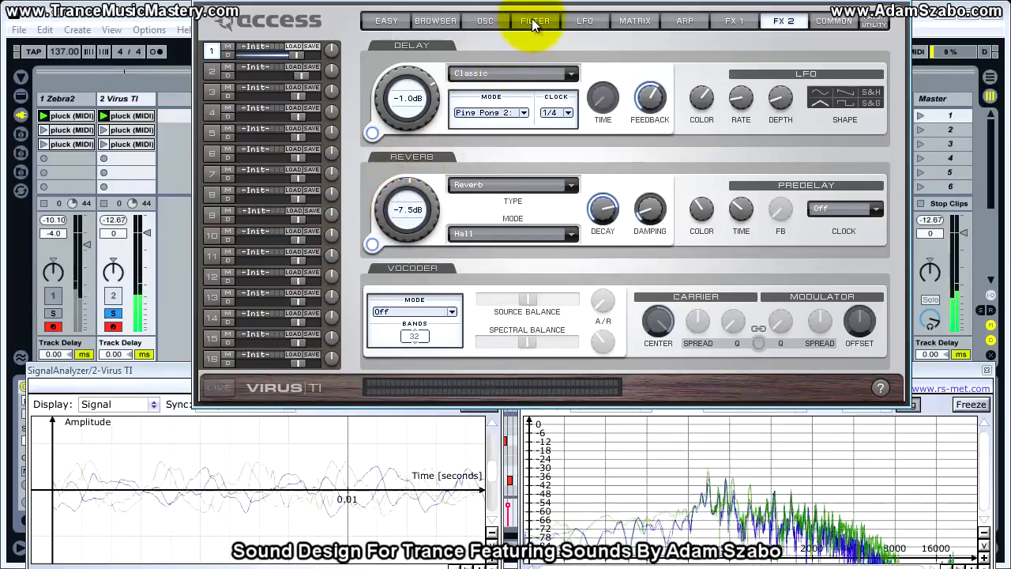
Set the Virus TI's oscillator punch intensity to 55.5 % and fine-tune the Filter 1 envelope amount by ear.
left_click(485, 22)
left_click_drag(587, 360, 586, 365)
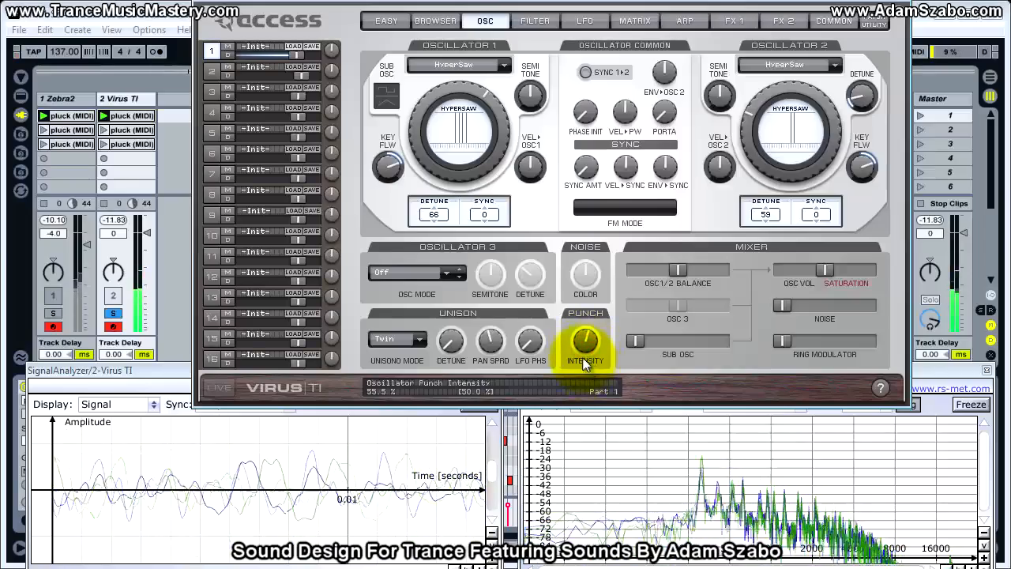
left_click(535, 21)
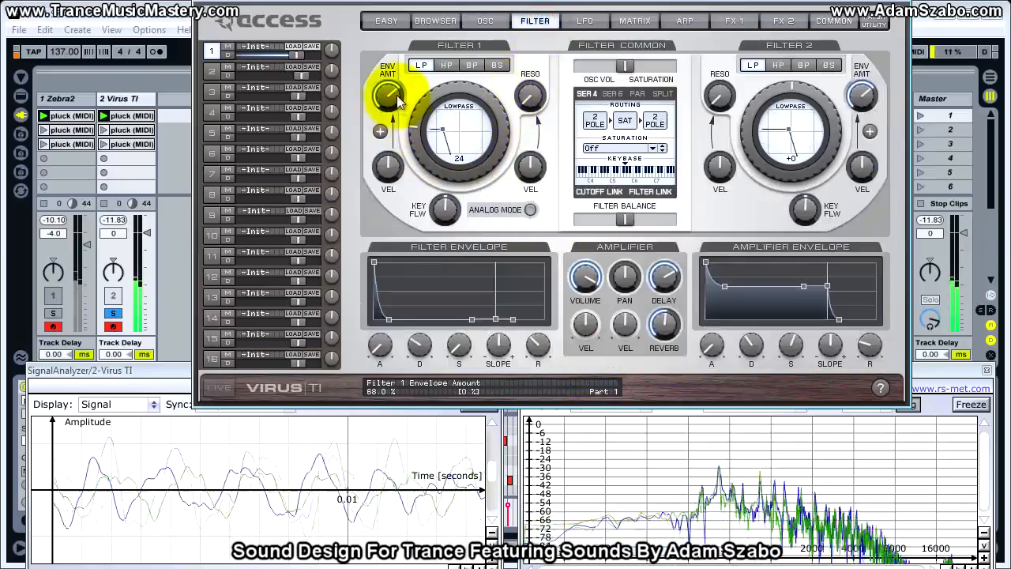
left_click_drag(393, 97, 392, 99)
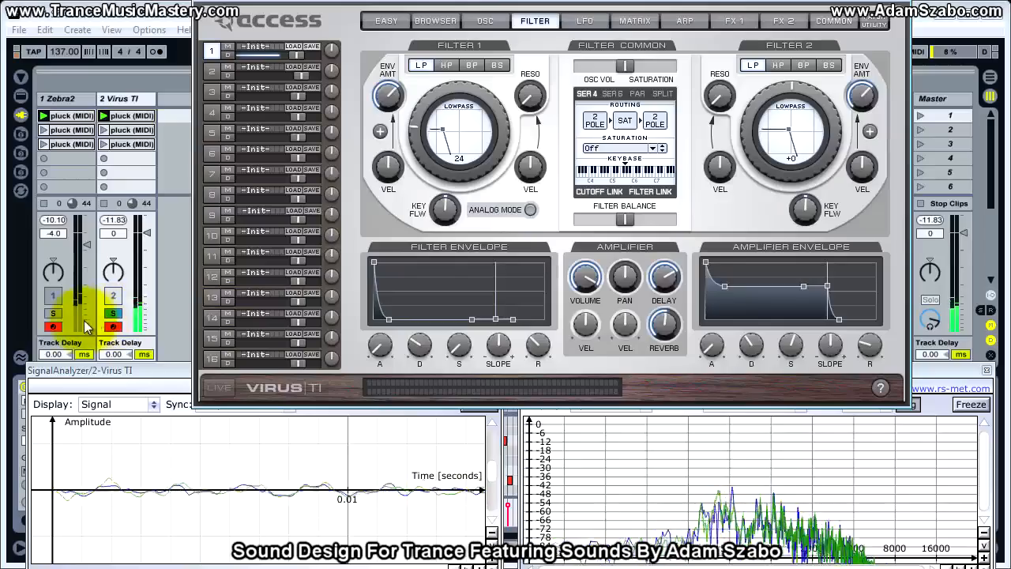
Compare the Zebra2 and Virus TI plucks on the melody by alternately soloing each track.
left_click(56, 315)
left_click(112, 315)
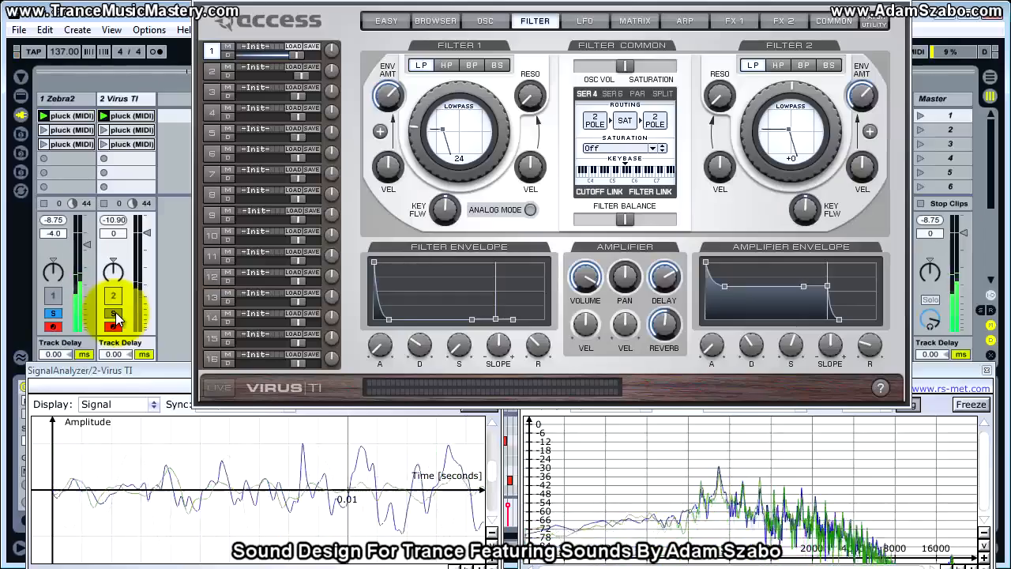
left_click(117, 313)
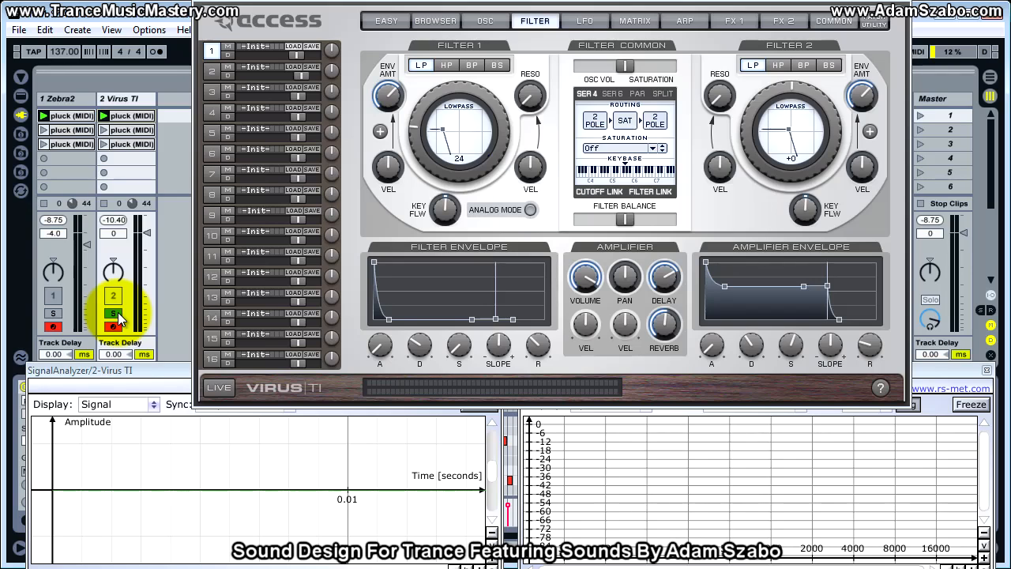
Close both SignalAnalyzer windows, then select the Virus TI track and play its melody clip.
left_click(163, 369)
left_click_drag(163, 370, 655, 370)
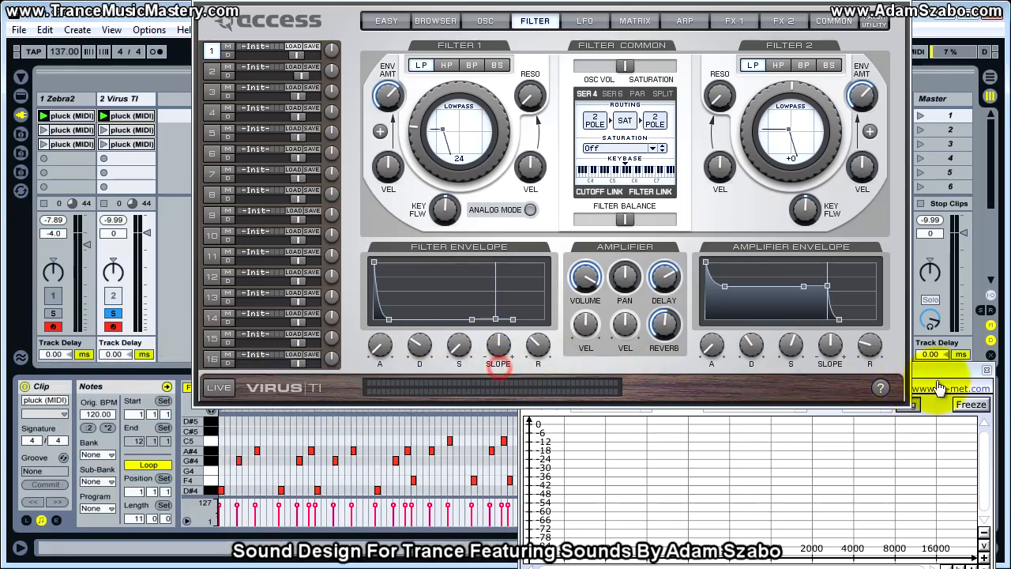
left_click(987, 371)
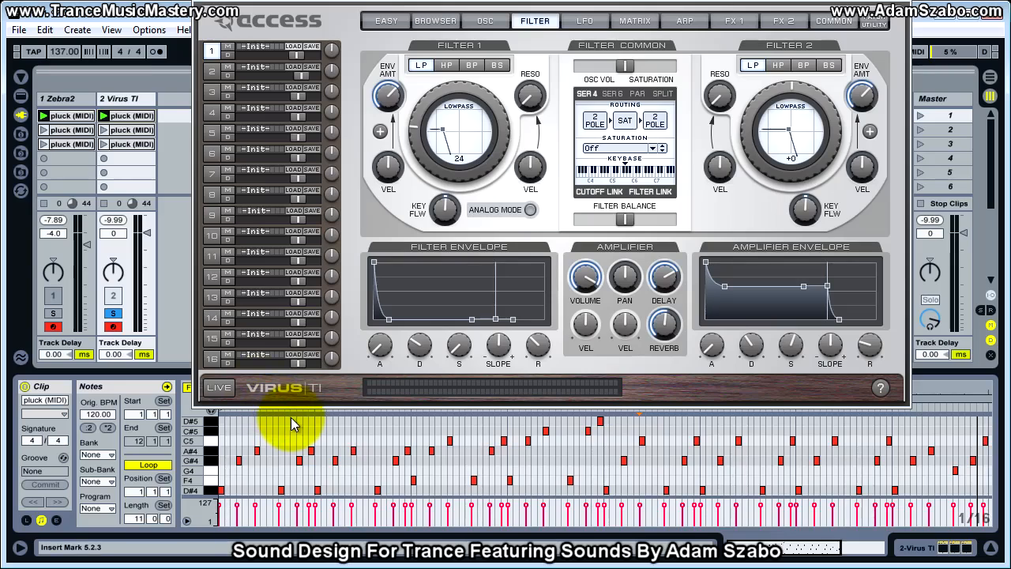
left_click(136, 99)
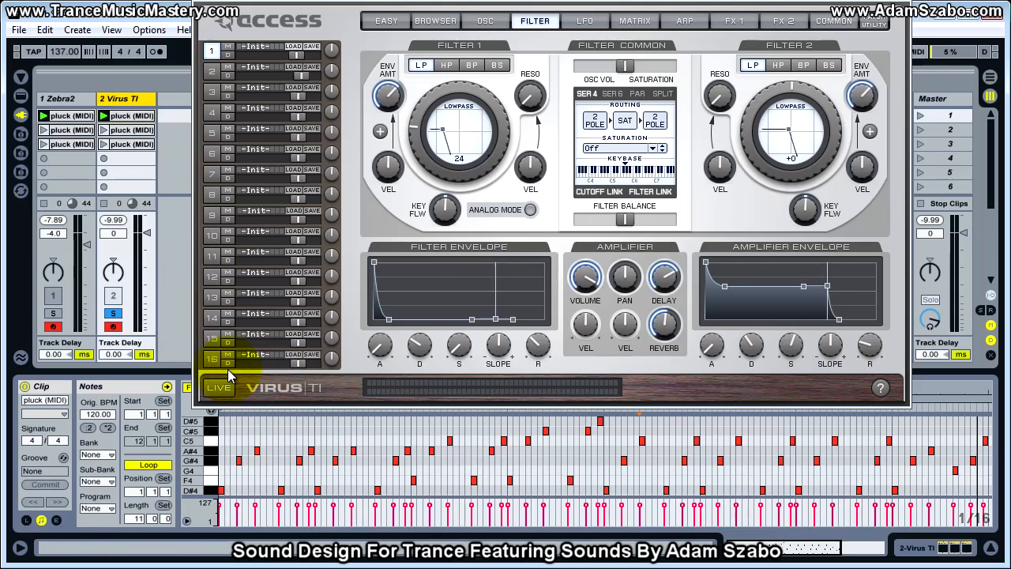
key("space")
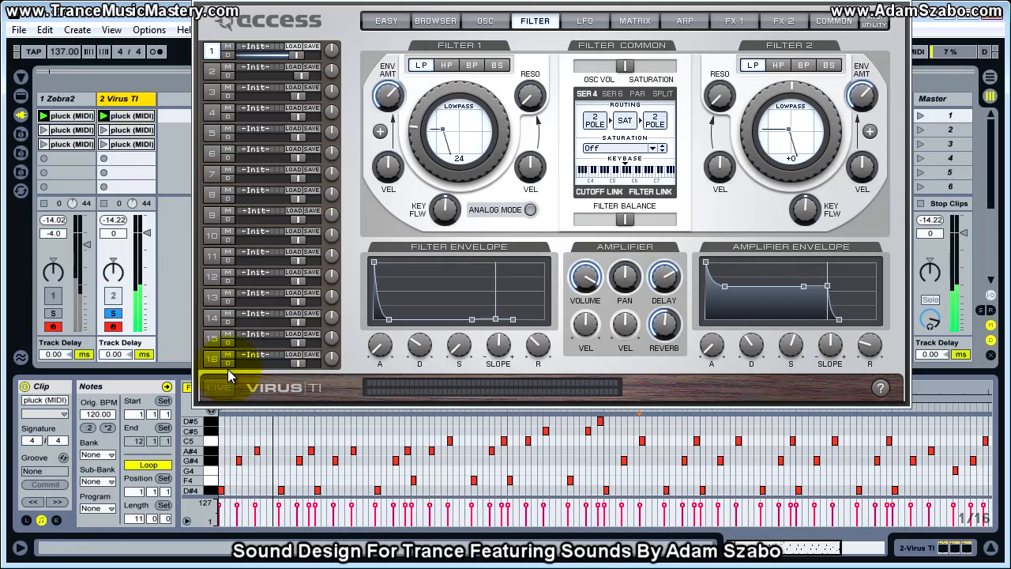